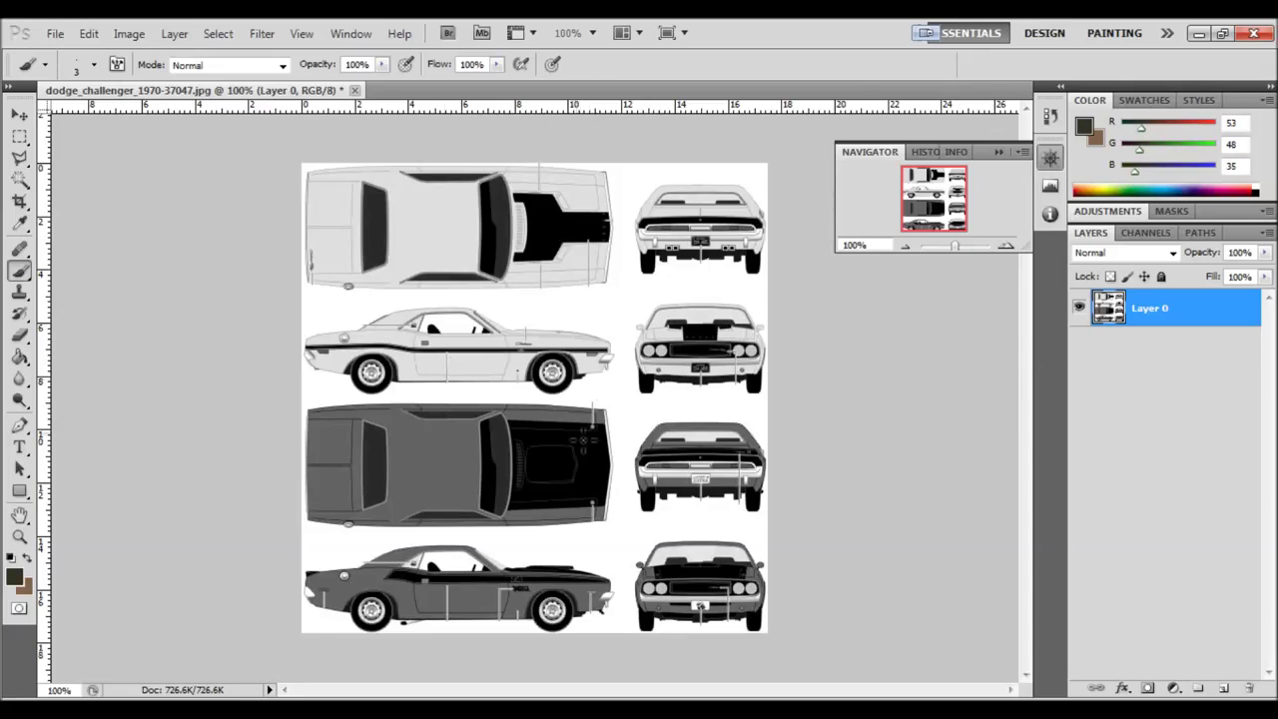
Switch to the browser and examine the Dodge Challenger (1970) blueprint page and its download options, and return to Photoshop
{"action": "left_click_drag", "start_coordinate": [595, 439], "coordinate": [583, 451]}
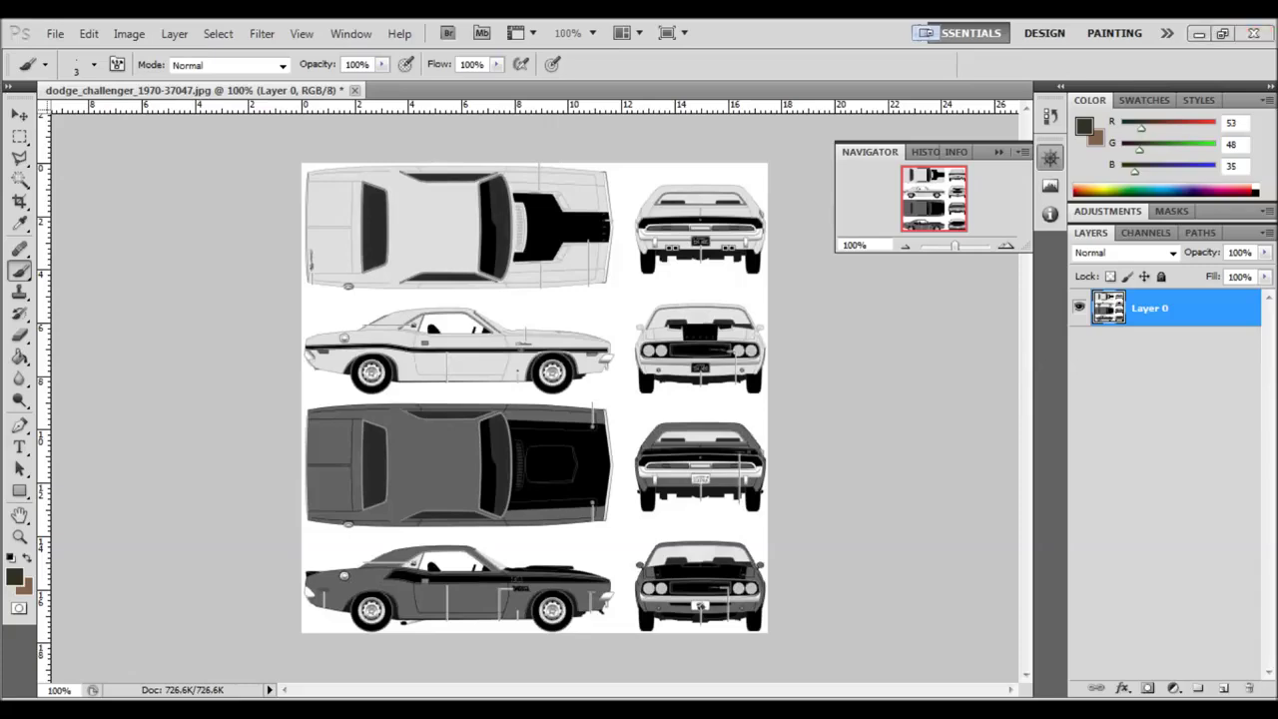
{"action": "left_click_drag", "start_coordinate": [975, 539], "coordinate": [624, 2]}
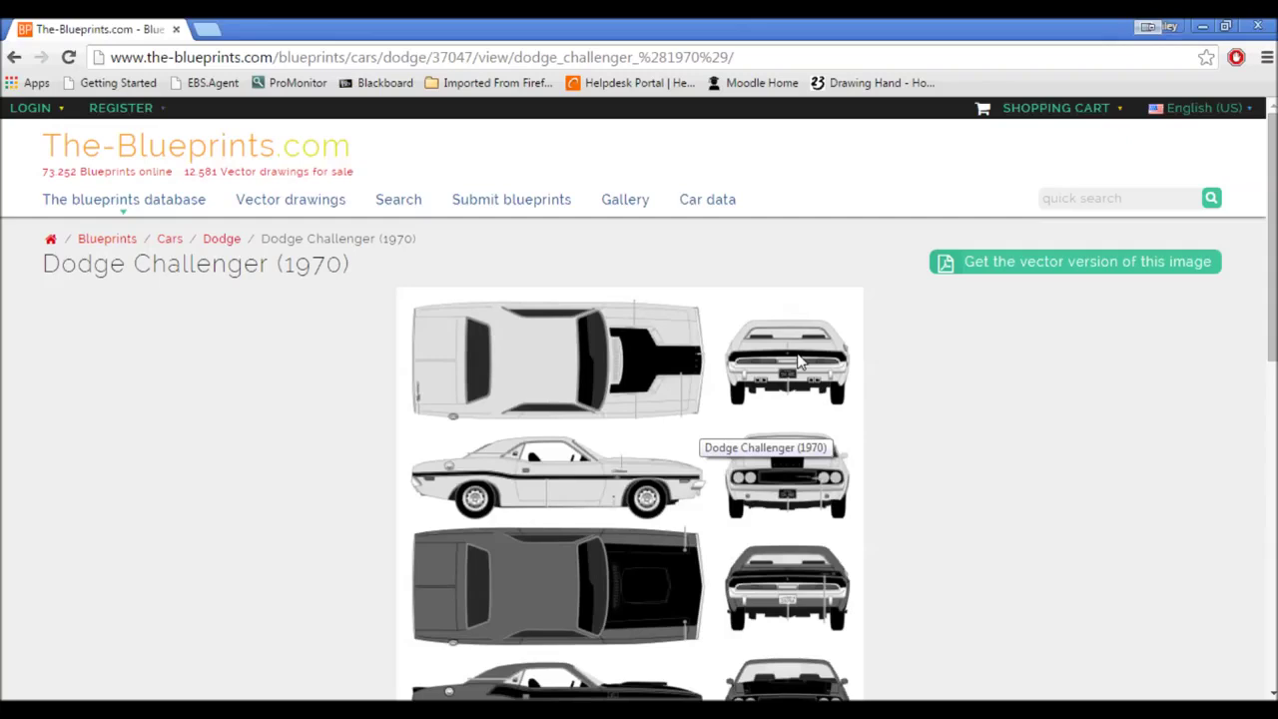
{"action": "scroll", "coordinate": [789, 360], "scroll_direction": "down", "scroll_amount": 4}
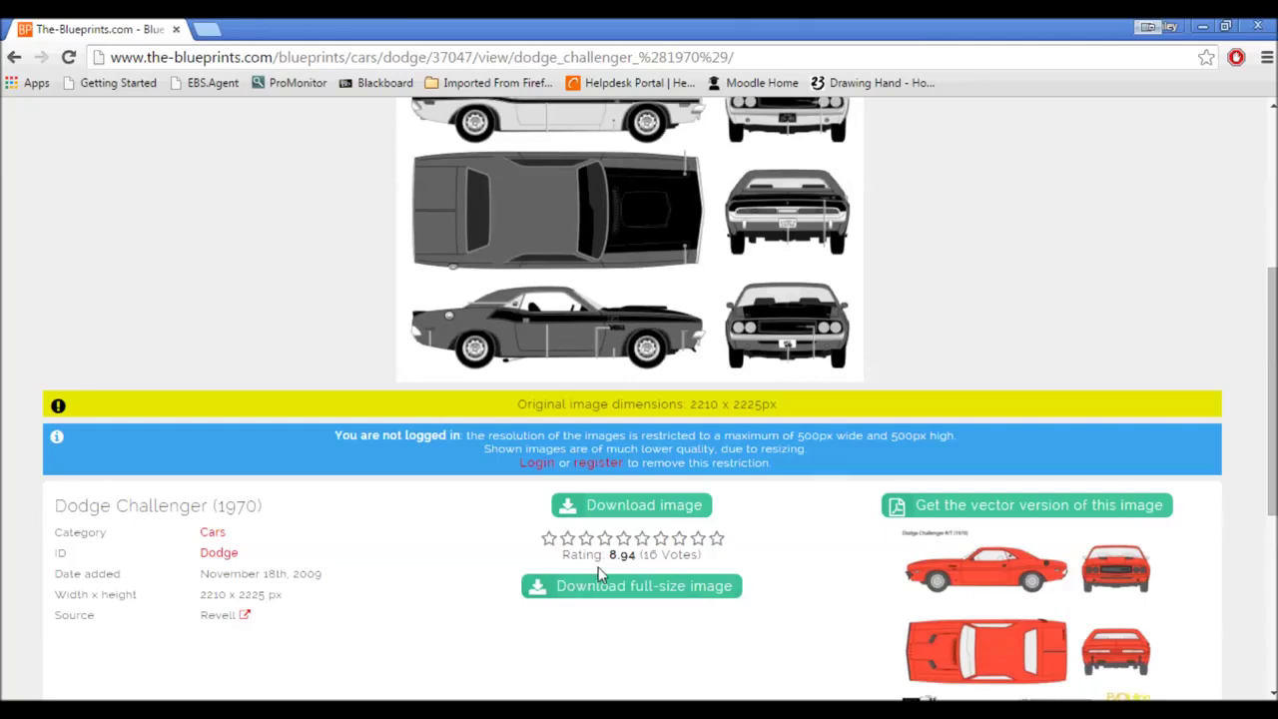
{"action": "scroll", "coordinate": [597, 564], "scroll_direction": "up", "scroll_amount": 4}
{"action": "scroll", "coordinate": [597, 561], "scroll_direction": "down", "scroll_amount": 2}
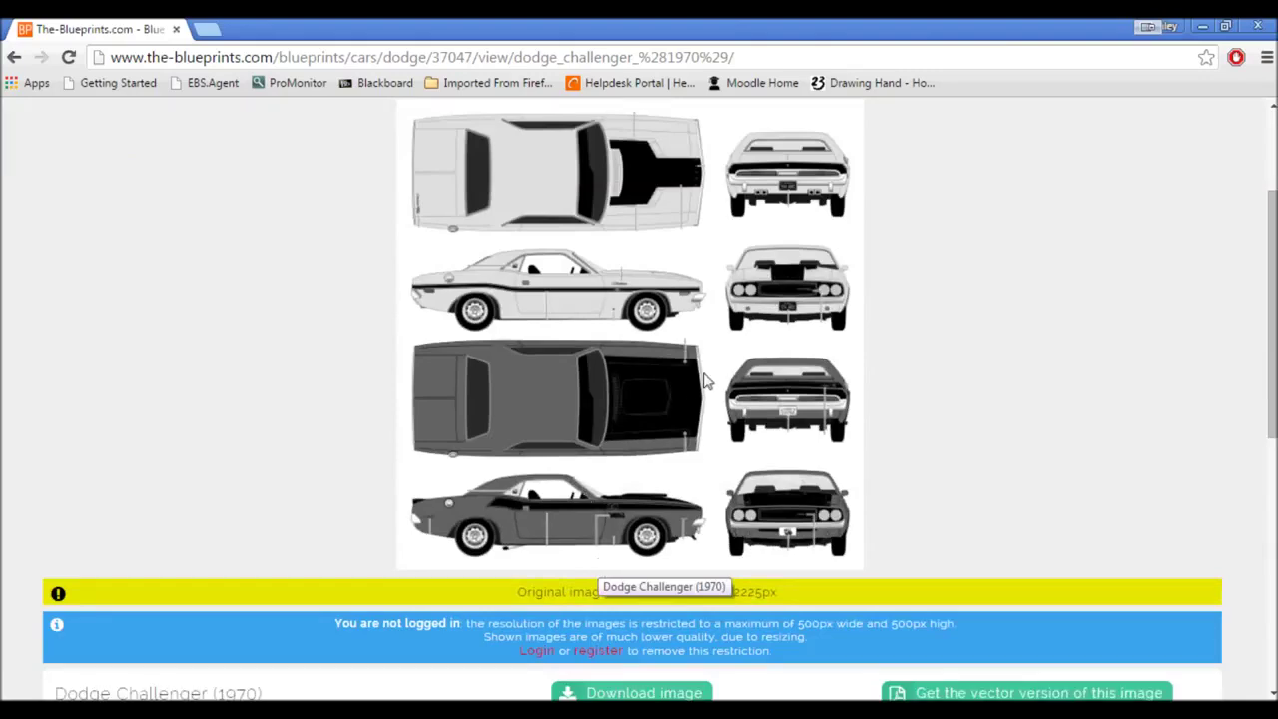
{"action": "left_click_drag", "start_coordinate": [903, 33], "coordinate": [1277, 50]}
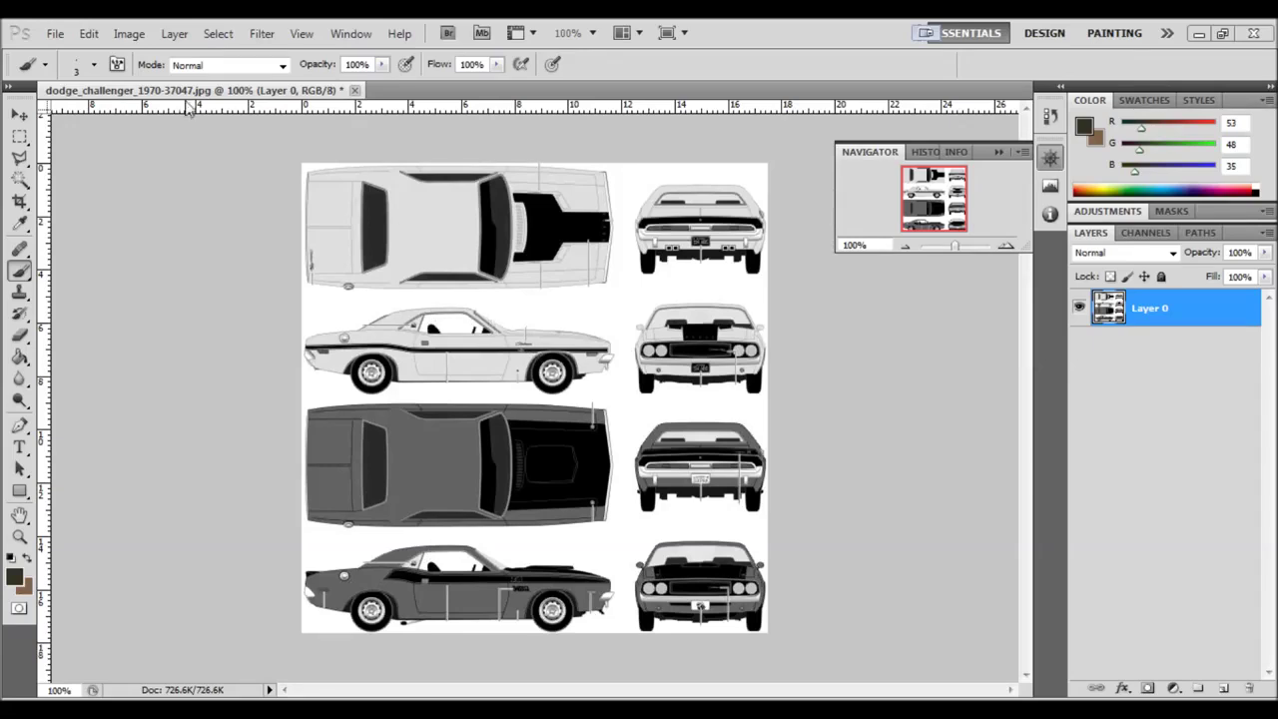
{"action": "left_click", "coordinate": [55, 34]}
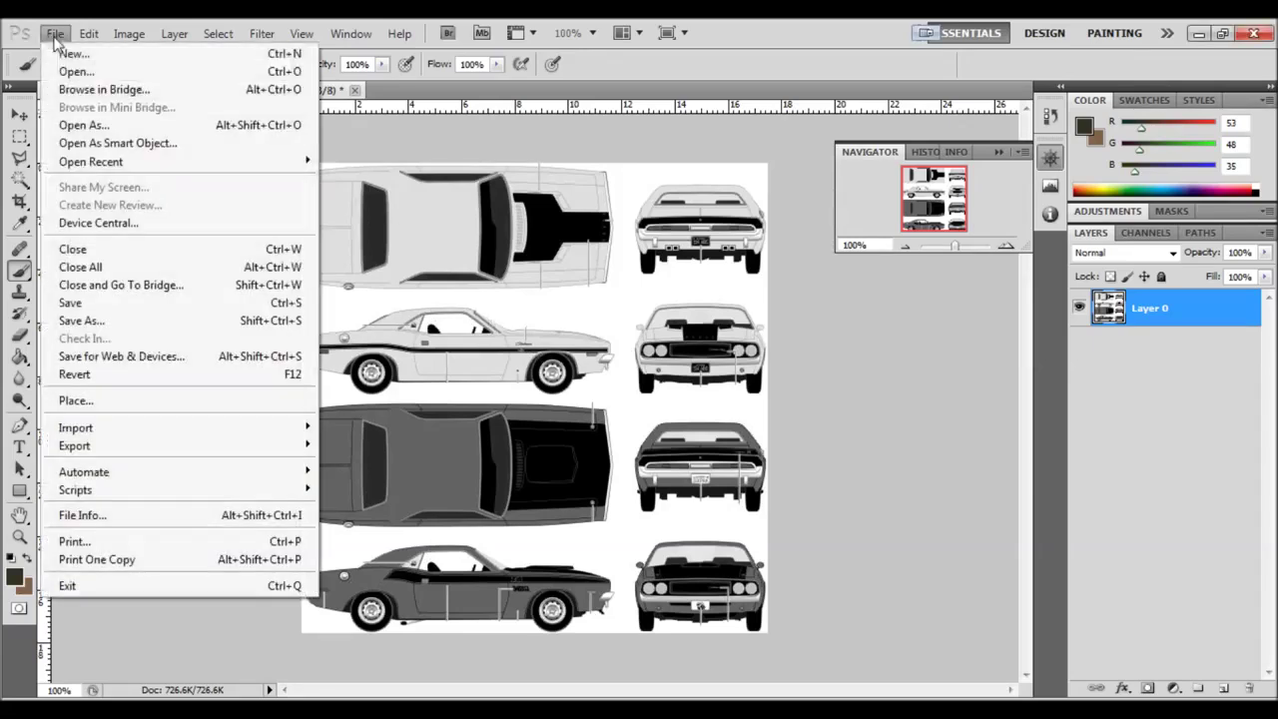
{"action": "left_click", "coordinate": [922, 403]}
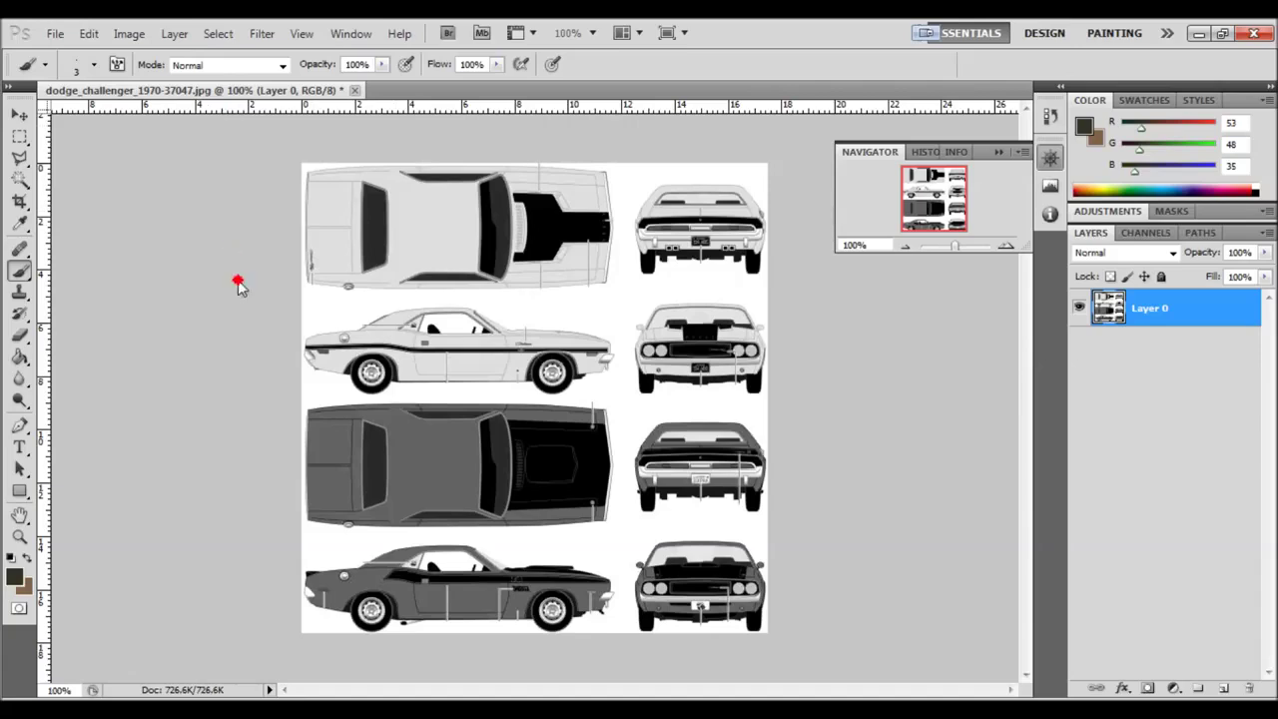
Place horizontal guides below the light top and side views, and vertical guides beside them and along both edges of the rear and front views
{"action": "left_click_drag", "start_coordinate": [246, 337], "coordinate": [248, 291]}
{"action": "left_click_drag", "start_coordinate": [56, 221], "coordinate": [615, 269]}
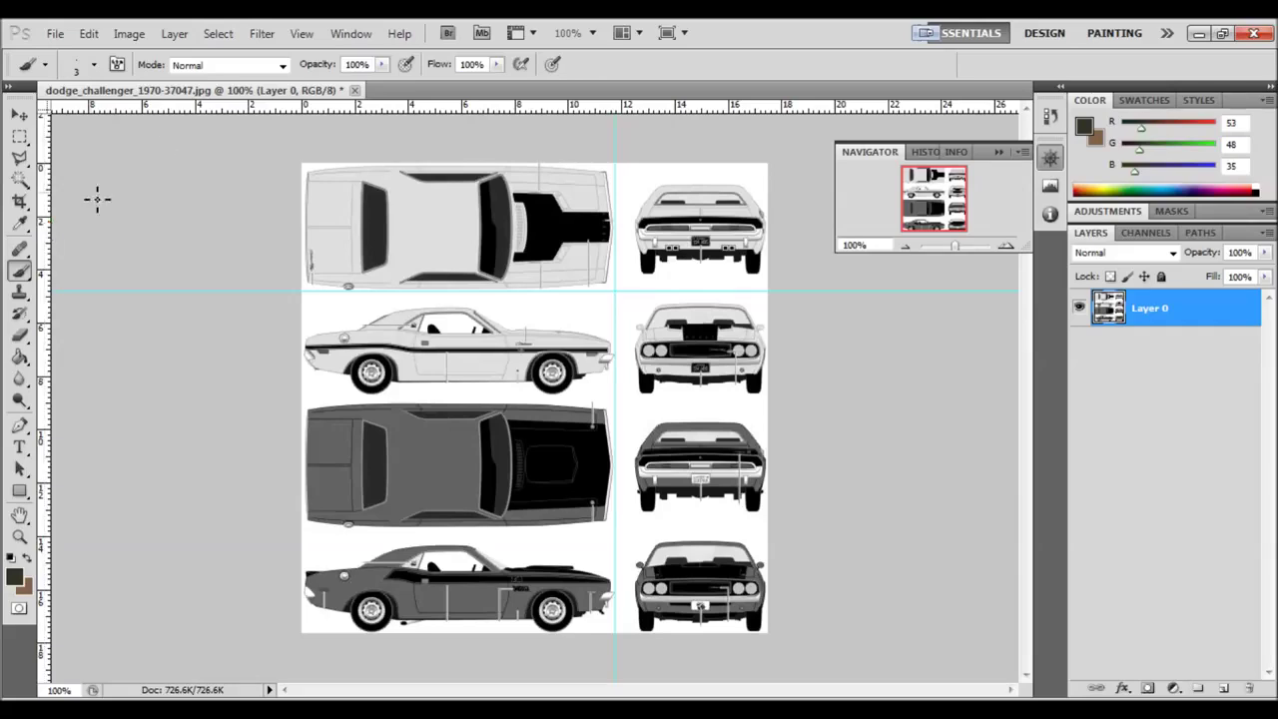
{"action": "left_click_drag", "start_coordinate": [172, 104], "coordinate": [189, 395]}
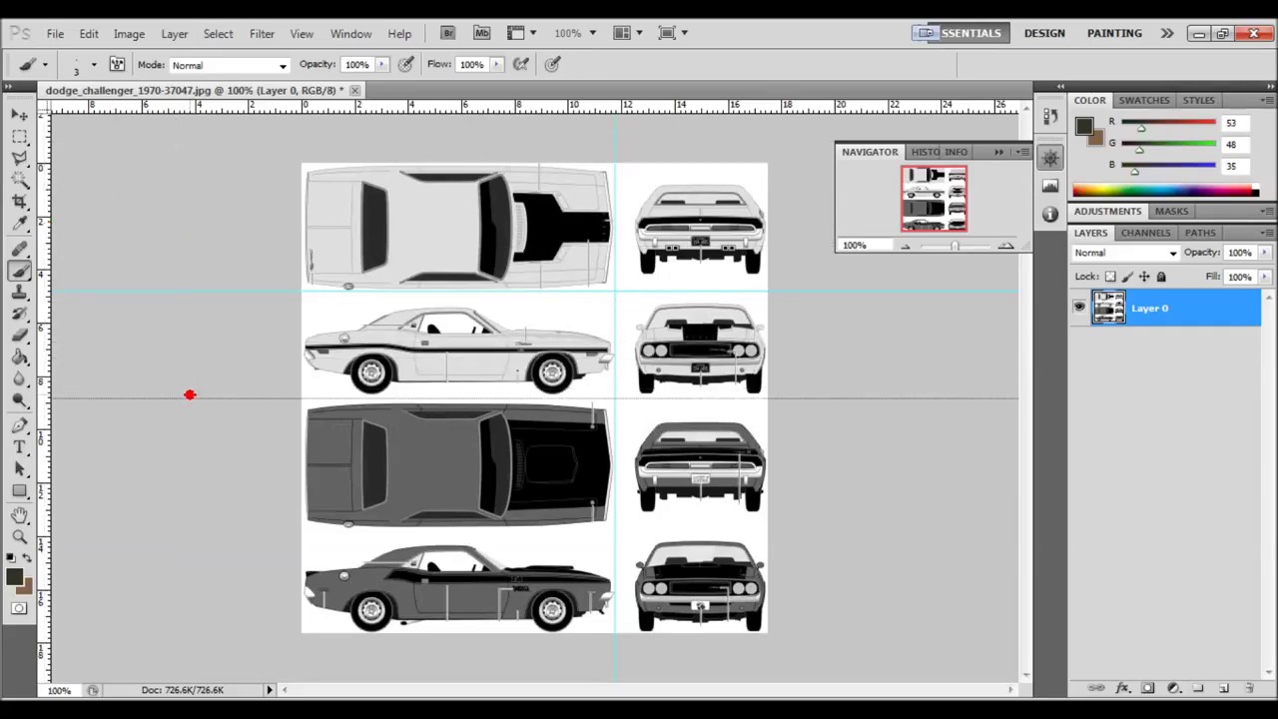
{"action": "left_click_drag", "start_coordinate": [190, 395], "coordinate": [191, 397]}
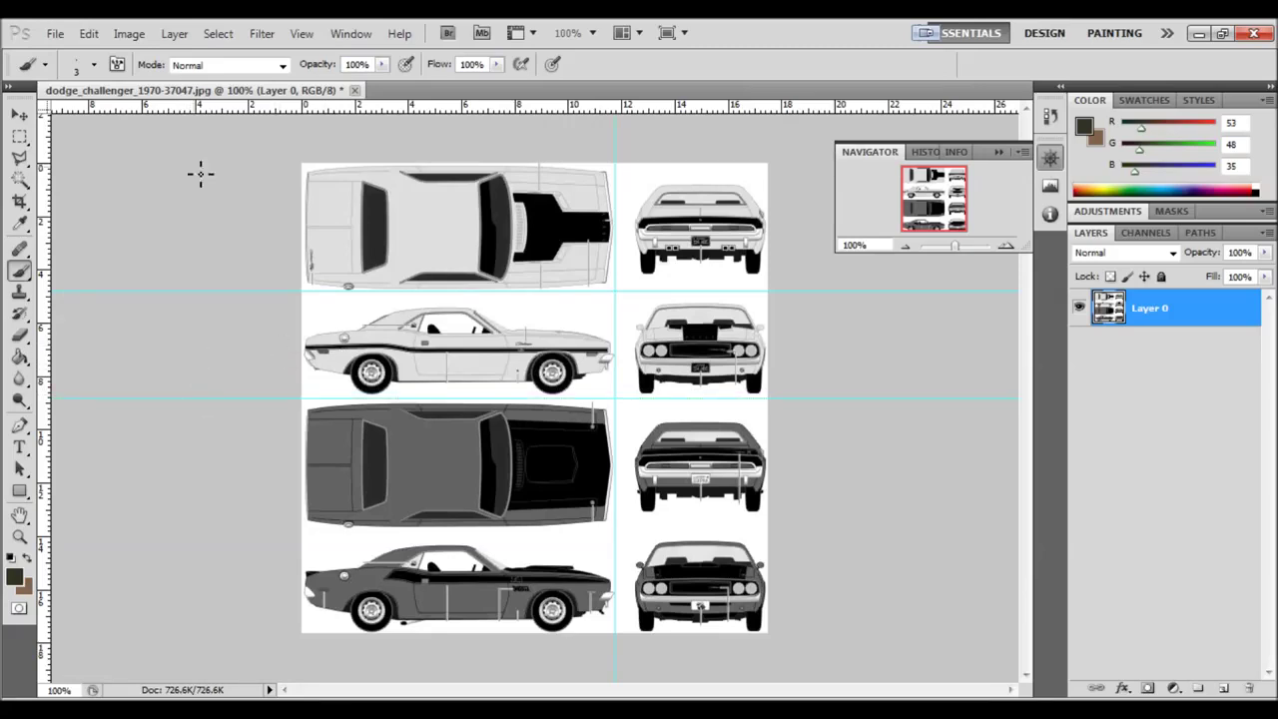
{"action": "left_click_drag", "start_coordinate": [46, 182], "coordinate": [632, 231]}
{"action": "left_click_drag", "start_coordinate": [44, 245], "coordinate": [765, 286]}
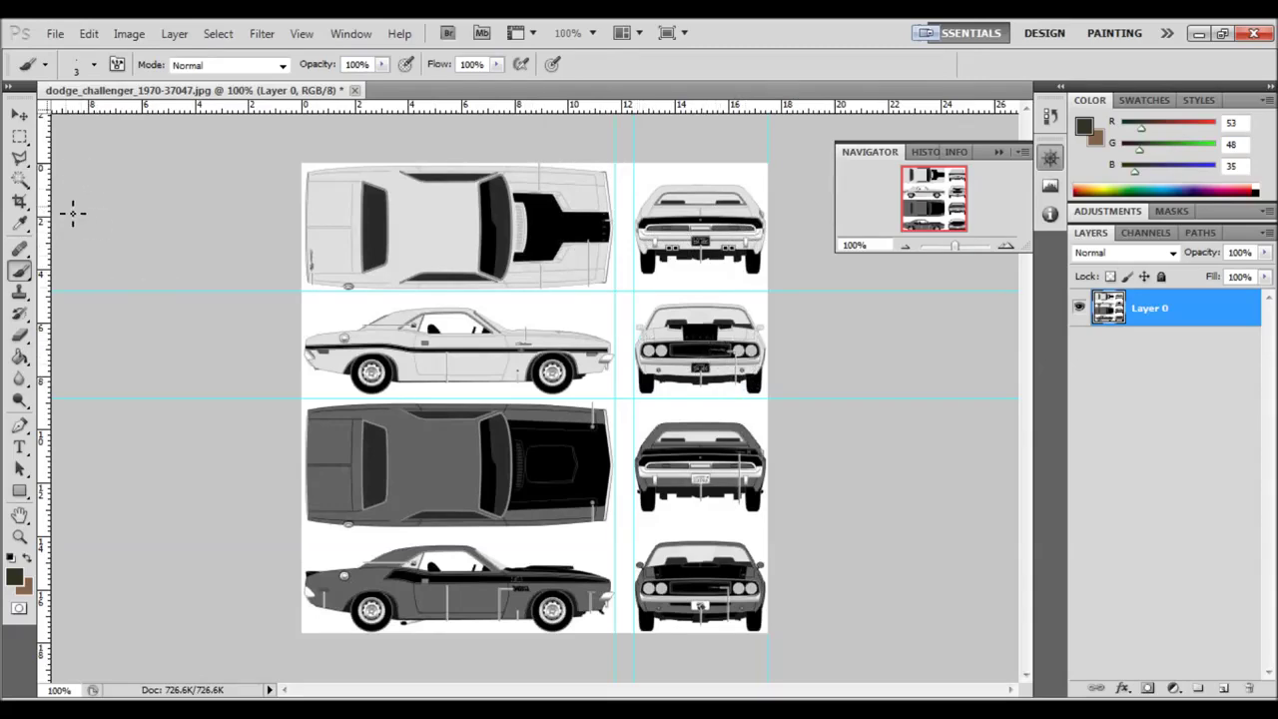
Copy the light car's top view, selected with the Rectangular Marquee along the guides, into a new 333 × 136 pixel document
{"action": "left_click", "coordinate": [18, 138]}
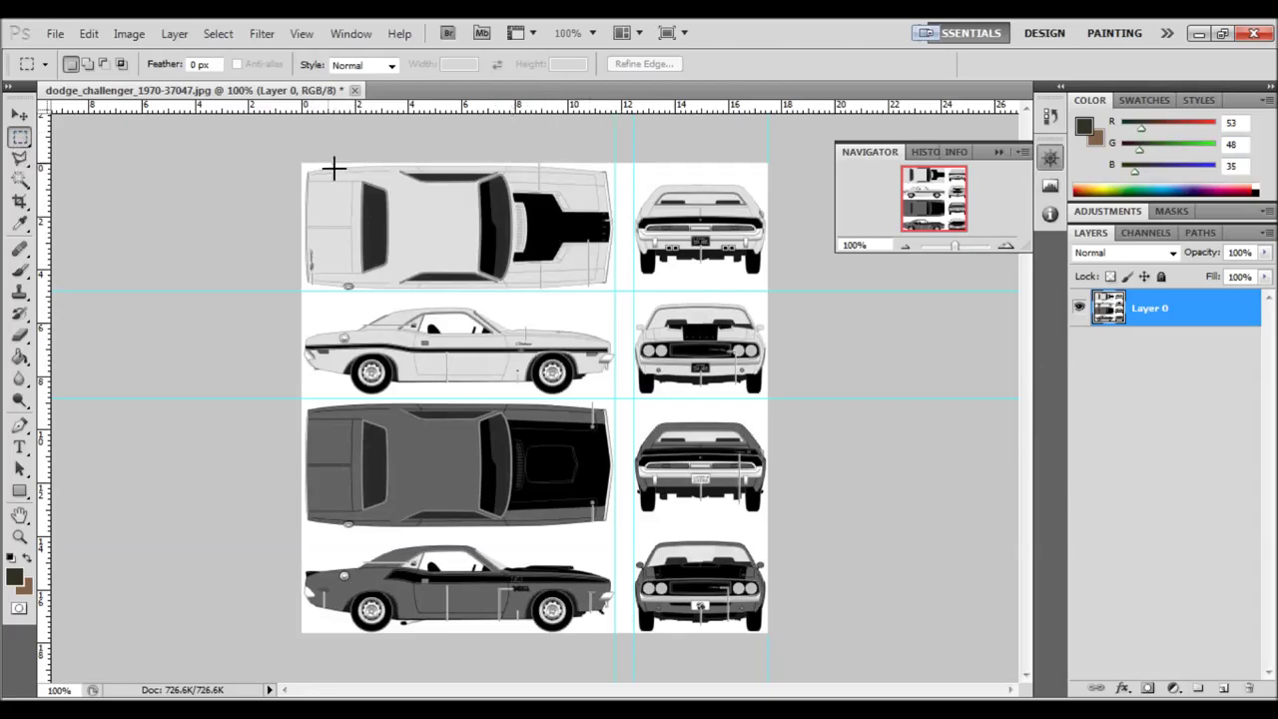
{"action": "left_click_drag", "start_coordinate": [304, 164], "coordinate": [614, 289]}
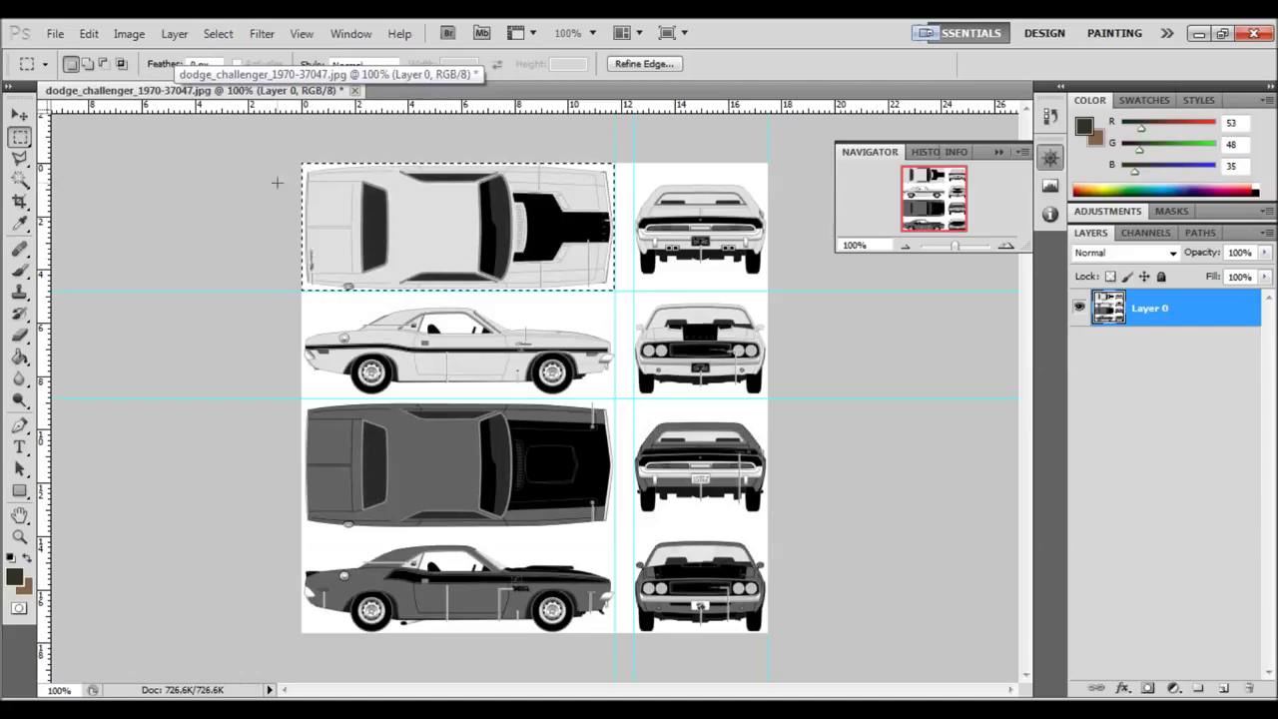
{"action": "left_click", "coordinate": [55, 34]}
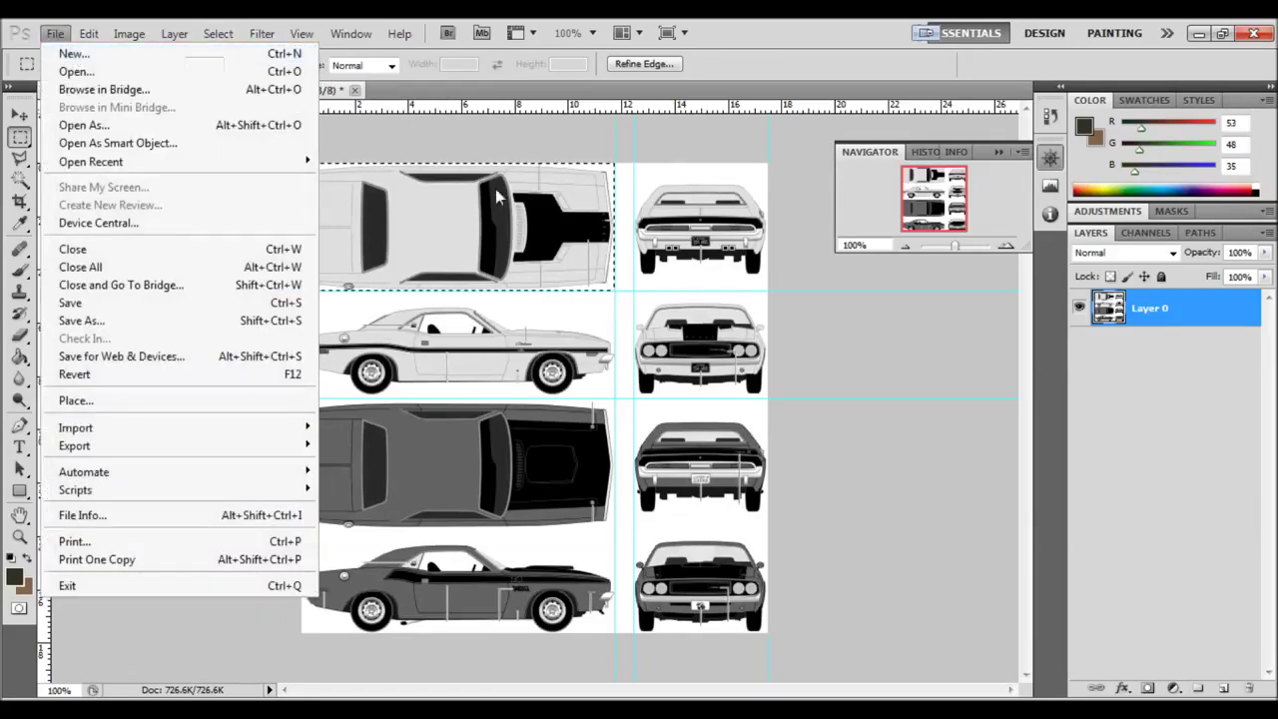
{"action": "left_click", "coordinate": [143, 57]}
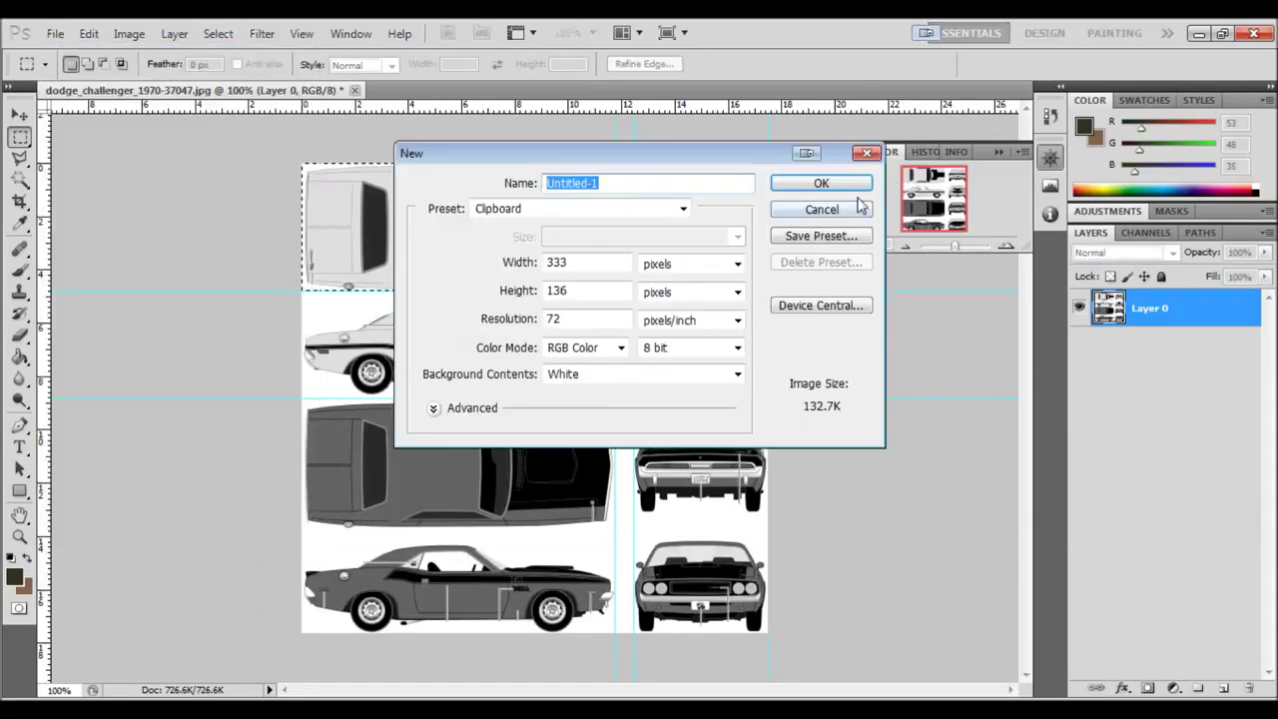
{"action": "left_click", "coordinate": [831, 182]}
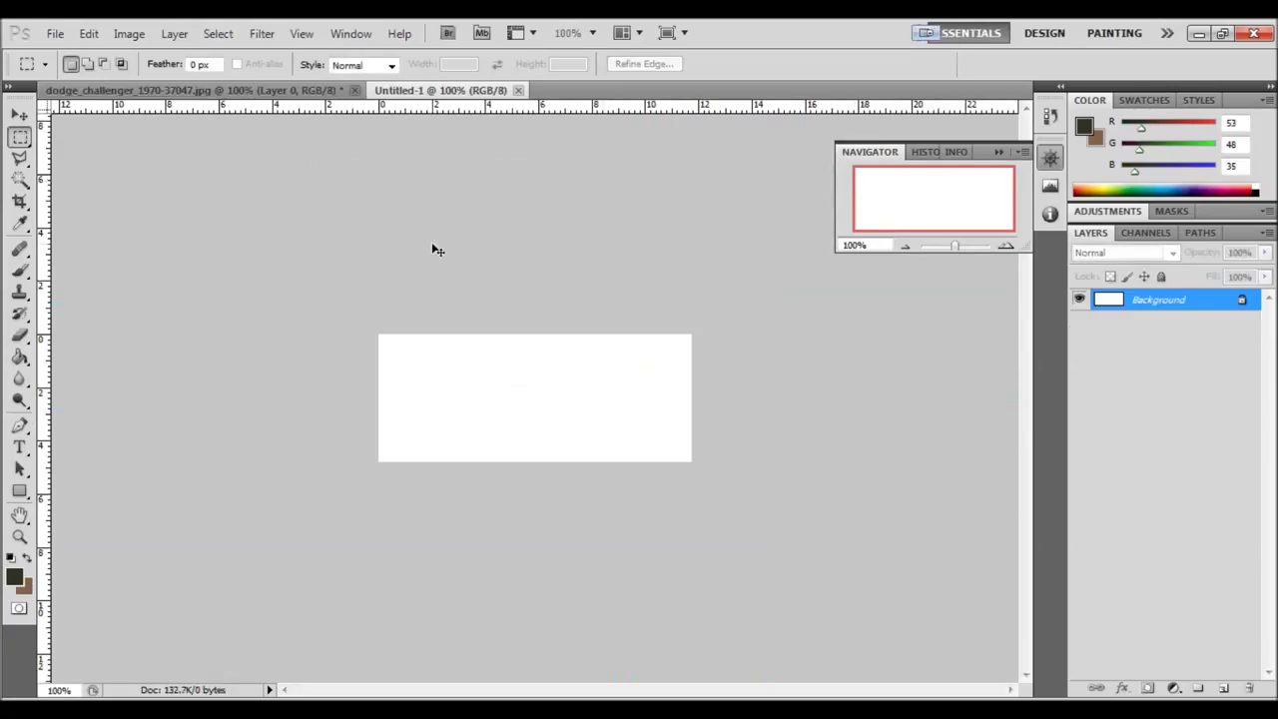
{"action": "key", "text": "ctrl+v"}
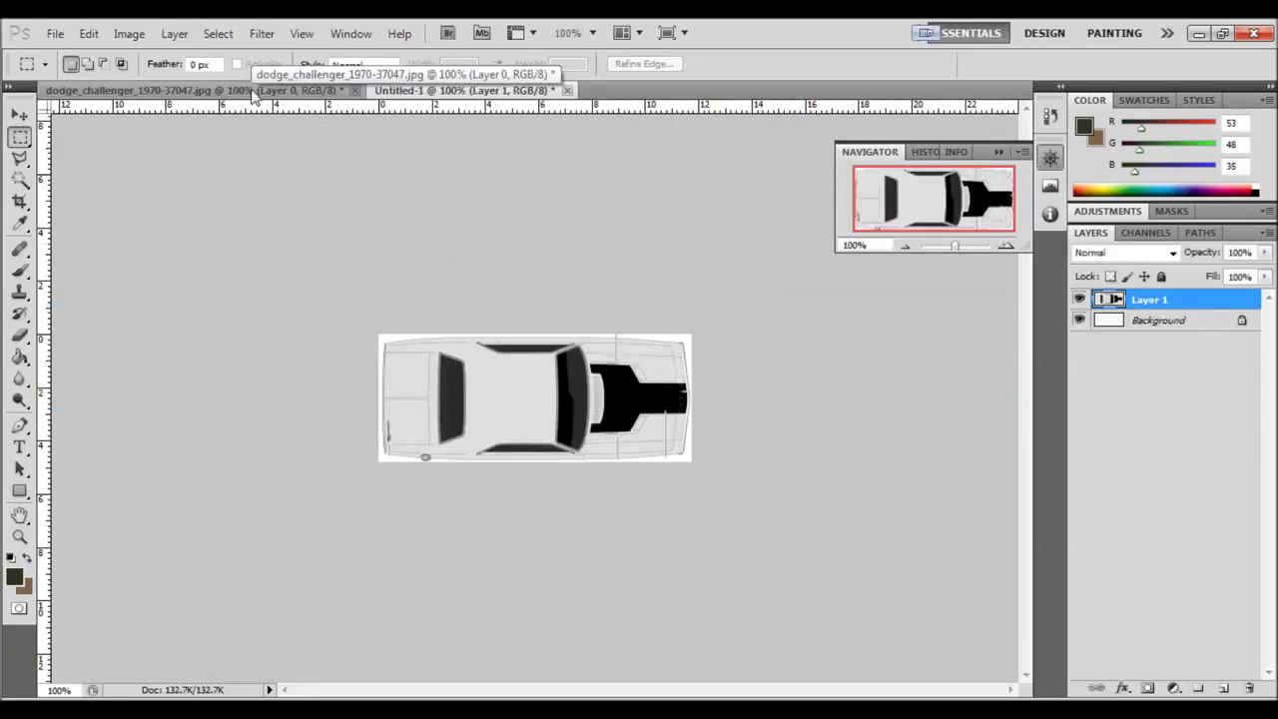
Copy the light car's rear view from the blueprint into a new 143 × 135 pixel document
{"action": "left_click", "coordinate": [251, 92]}
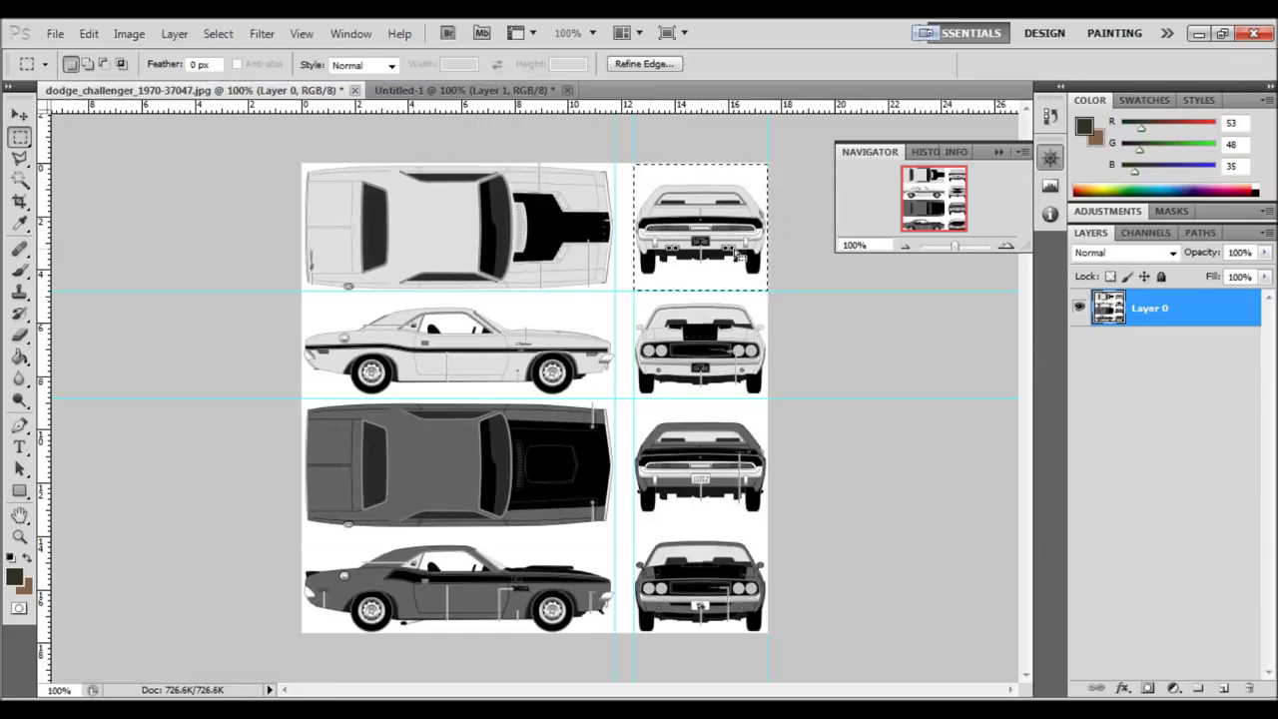
{"action": "left_click", "coordinate": [55, 33]}
{"action": "left_click", "coordinate": [73, 57]}
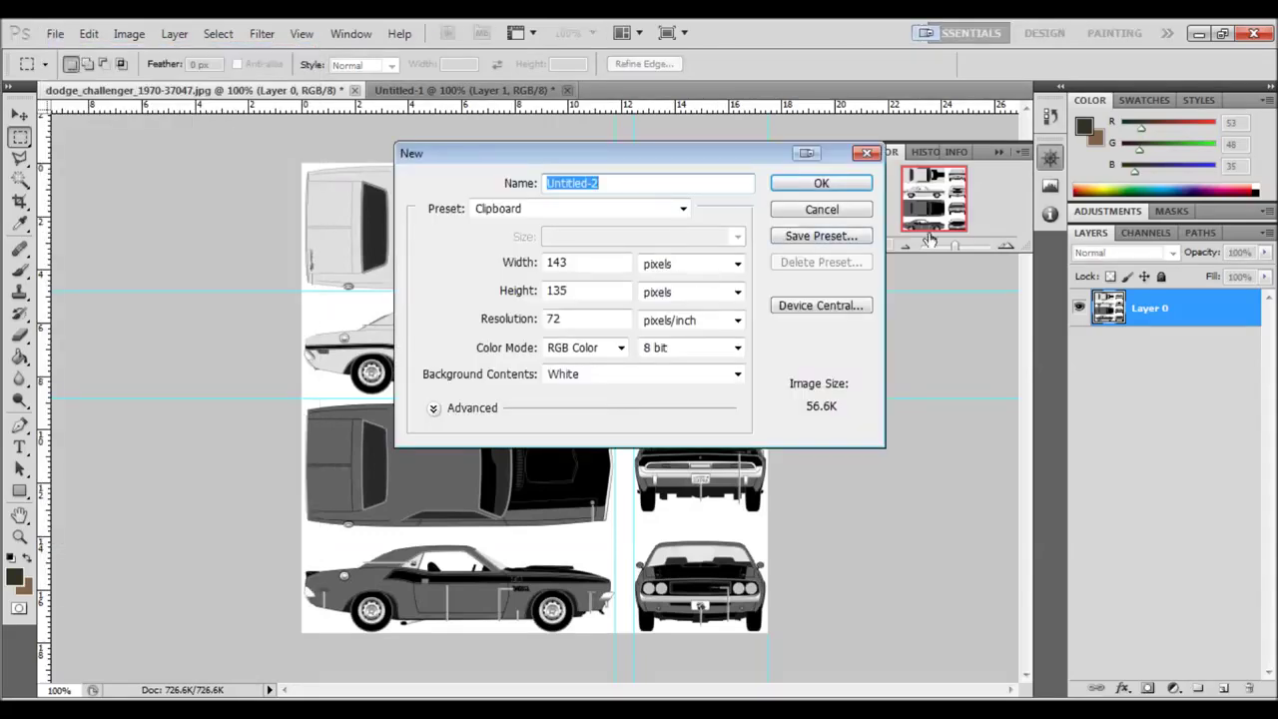
{"action": "left_click", "coordinate": [814, 173]}
{"action": "key", "text": "ctrl+v"}
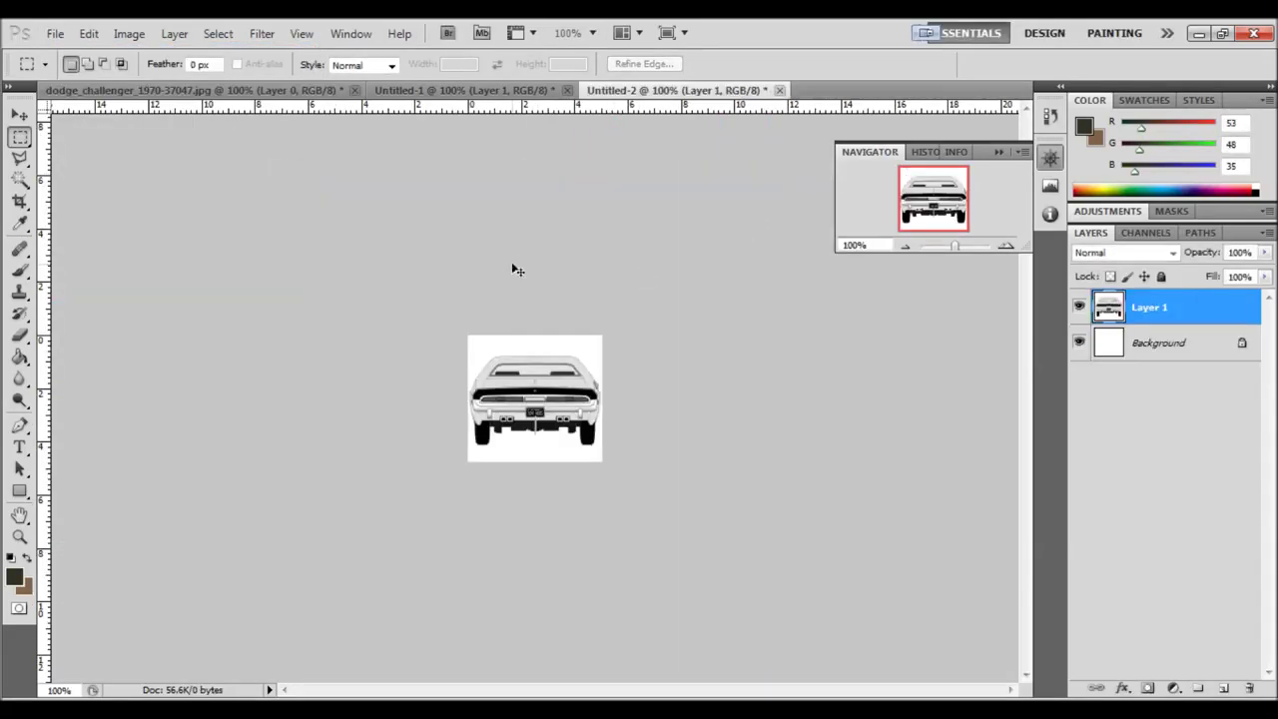
Copy the light car's side view from the blueprint into a new document sized to the copied area
{"action": "left_click", "coordinate": [165, 90]}
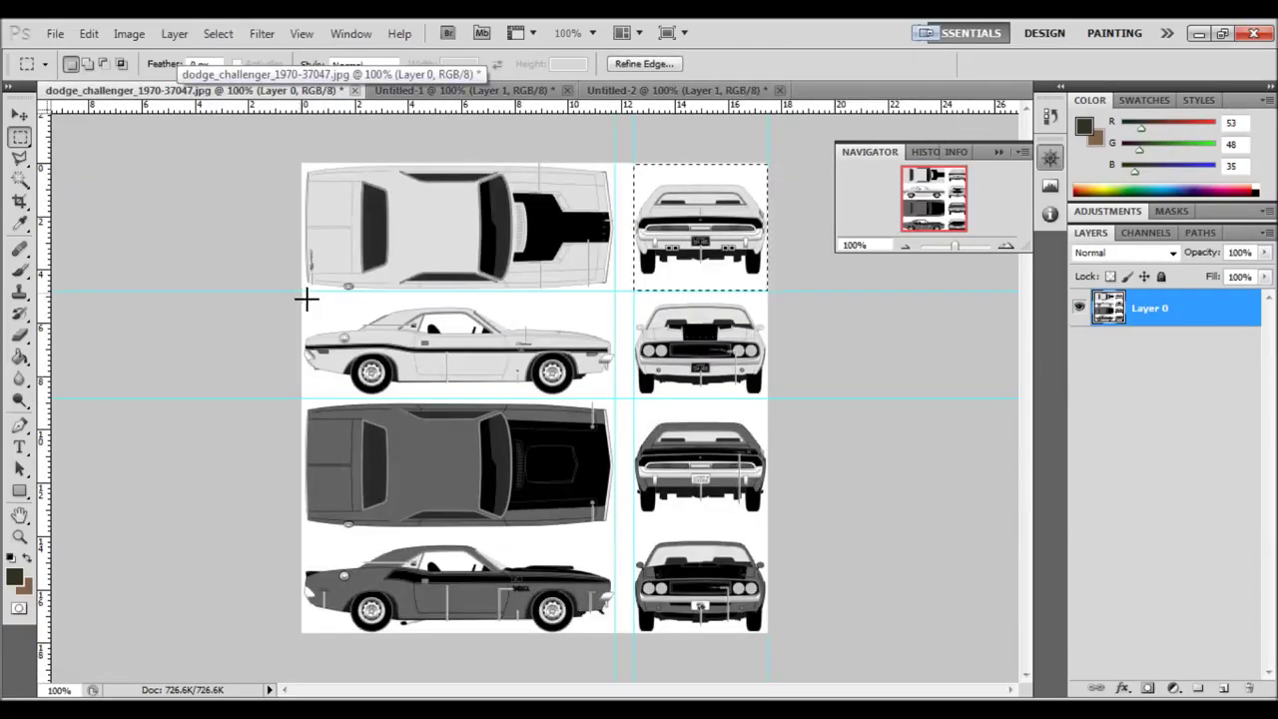
{"action": "left_click_drag", "start_coordinate": [338, 326], "coordinate": [613, 396]}
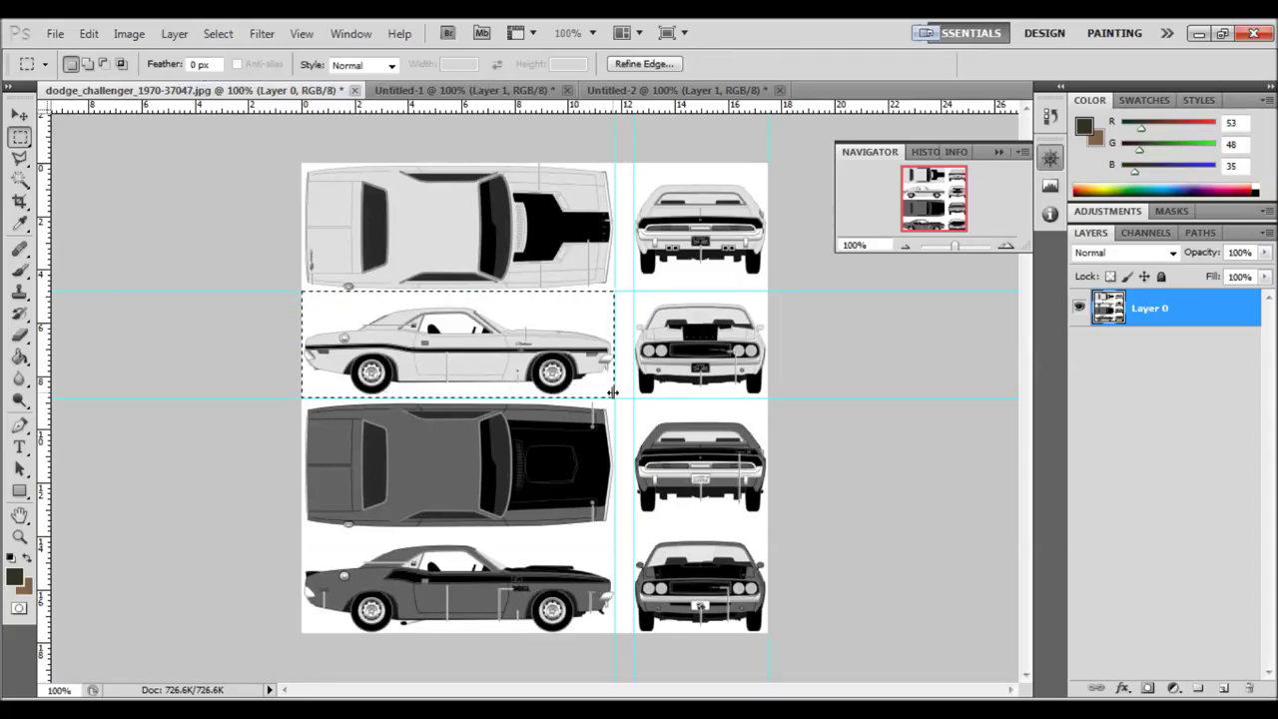
{"action": "left_click", "coordinate": [55, 33]}
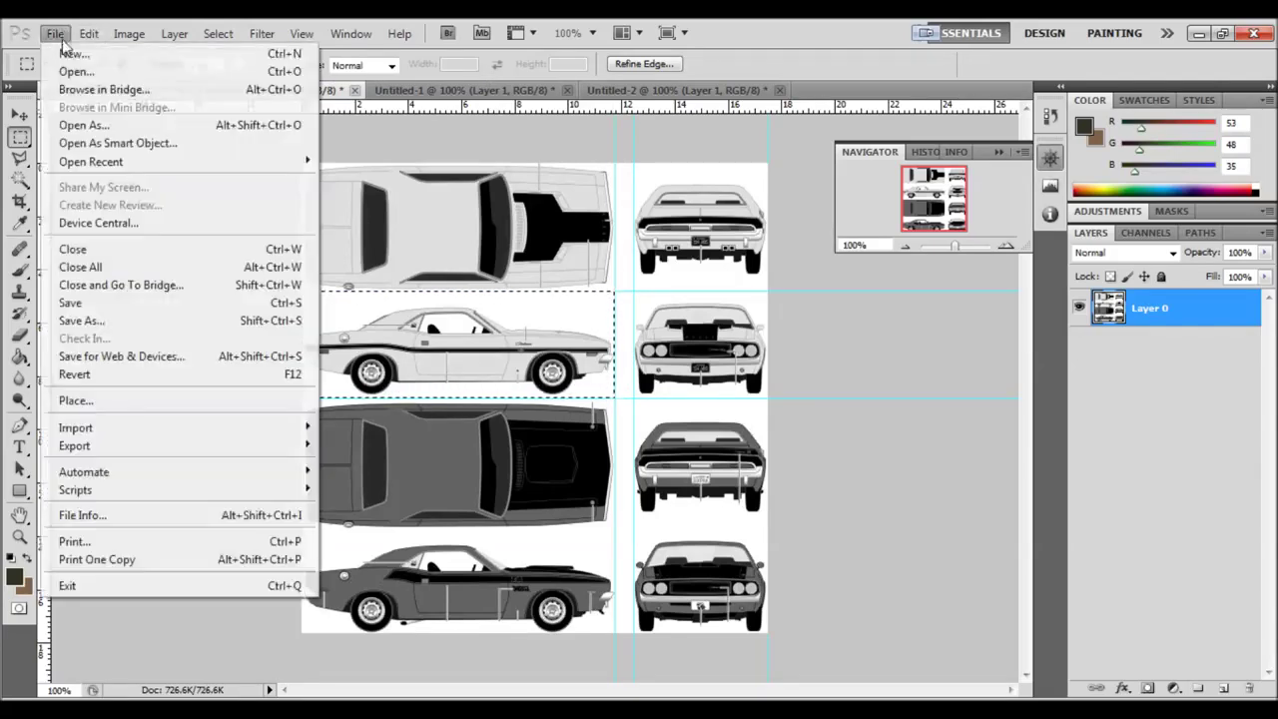
{"action": "left_click", "coordinate": [70, 55]}
{"action": "left_click", "coordinate": [816, 186]}
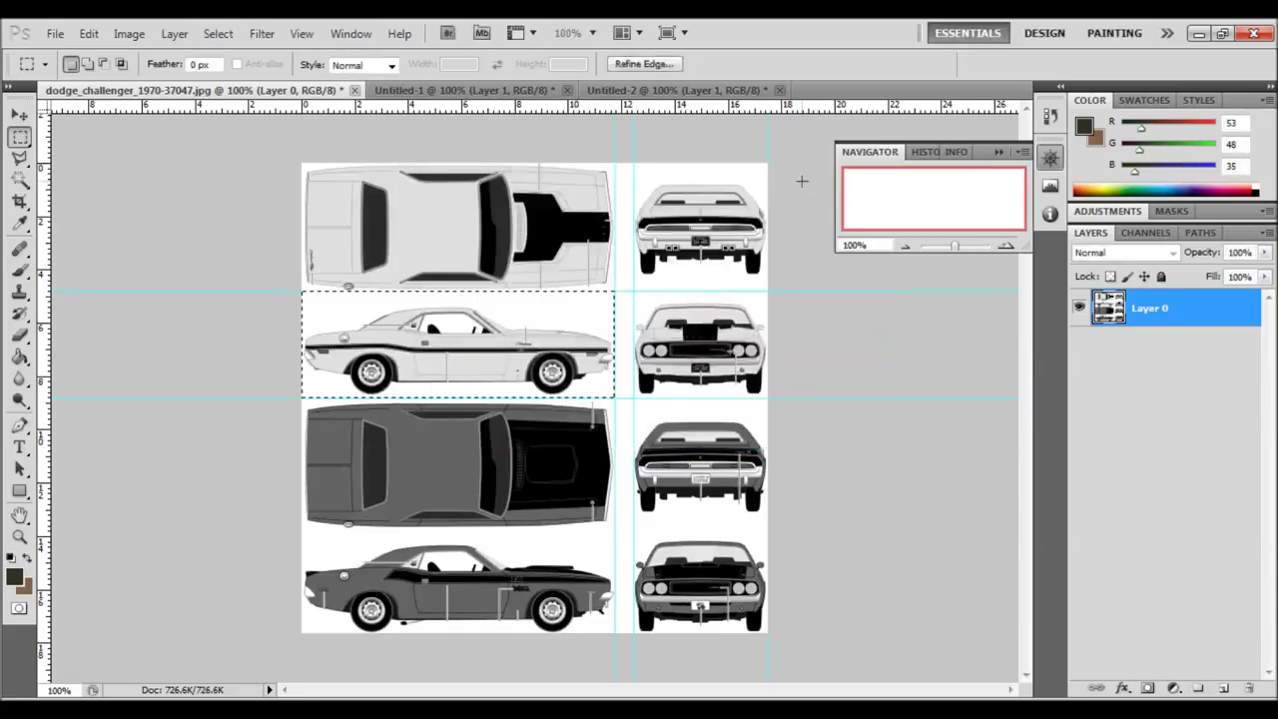
{"action": "key", "text": "ctrl+v"}
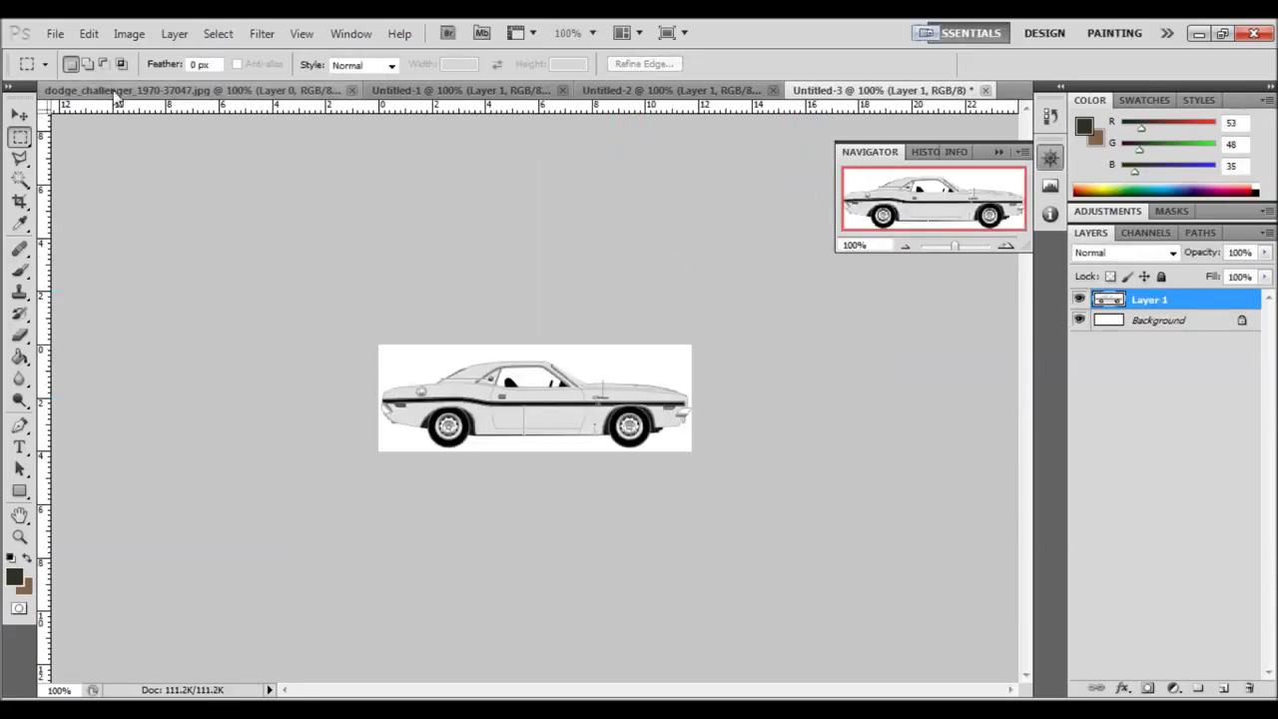
Copy the light car's front view from the blueprint into a new 143 × 114 pixel document
{"action": "left_click", "coordinate": [190, 90]}
{"action": "left_click_drag", "start_coordinate": [635, 293], "coordinate": [767, 399]}
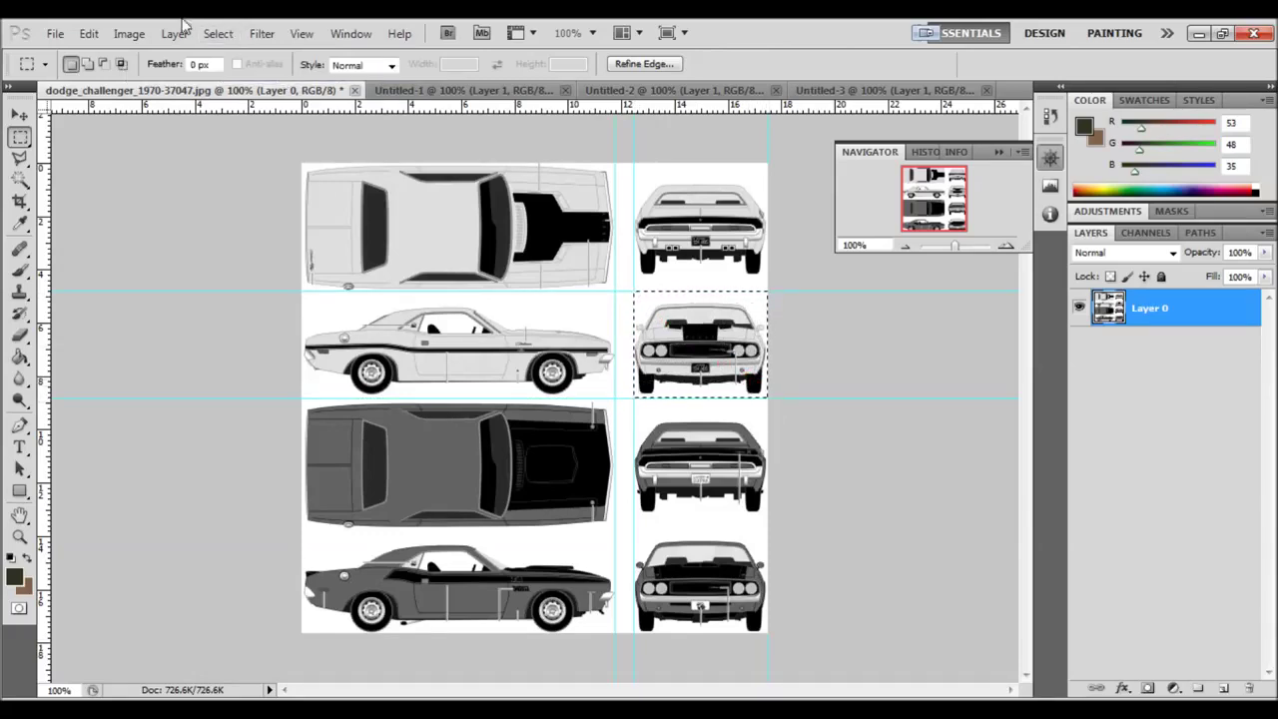
{"action": "left_click", "coordinate": [56, 33]}
{"action": "left_click", "coordinate": [72, 52]}
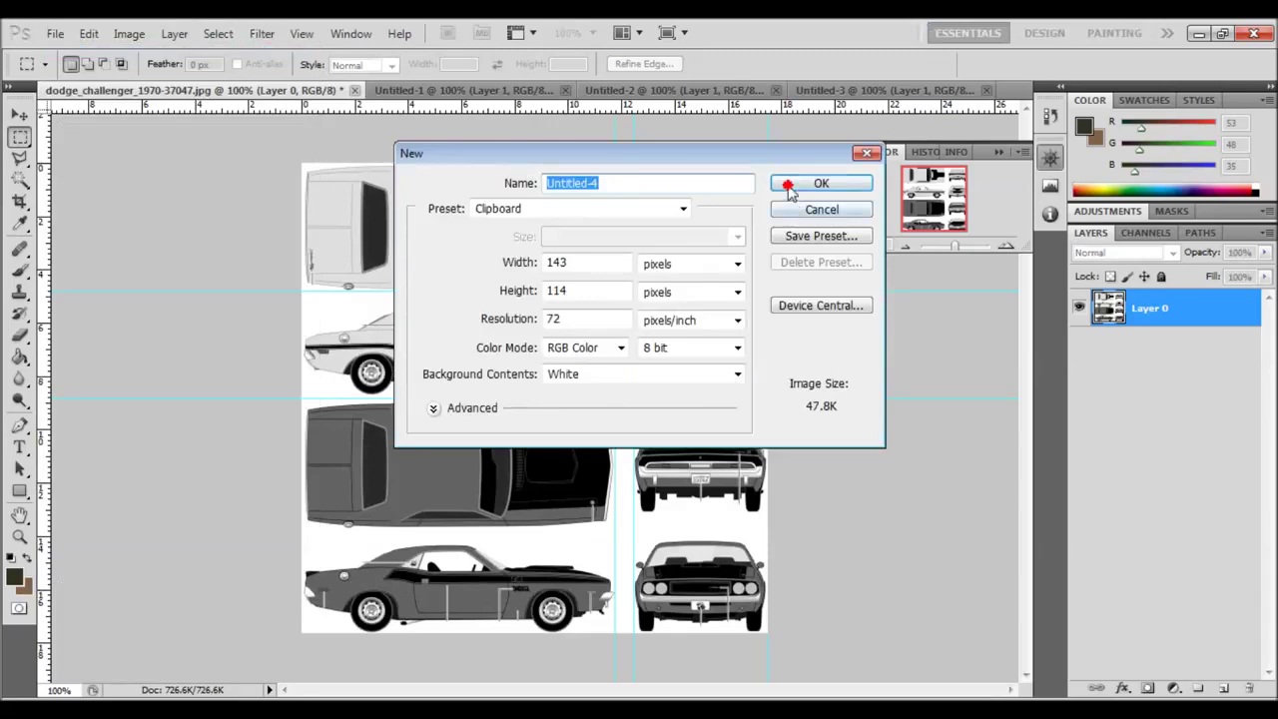
{"action": "left_click", "coordinate": [790, 183]}
{"action": "key", "text": "ctrl+v"}
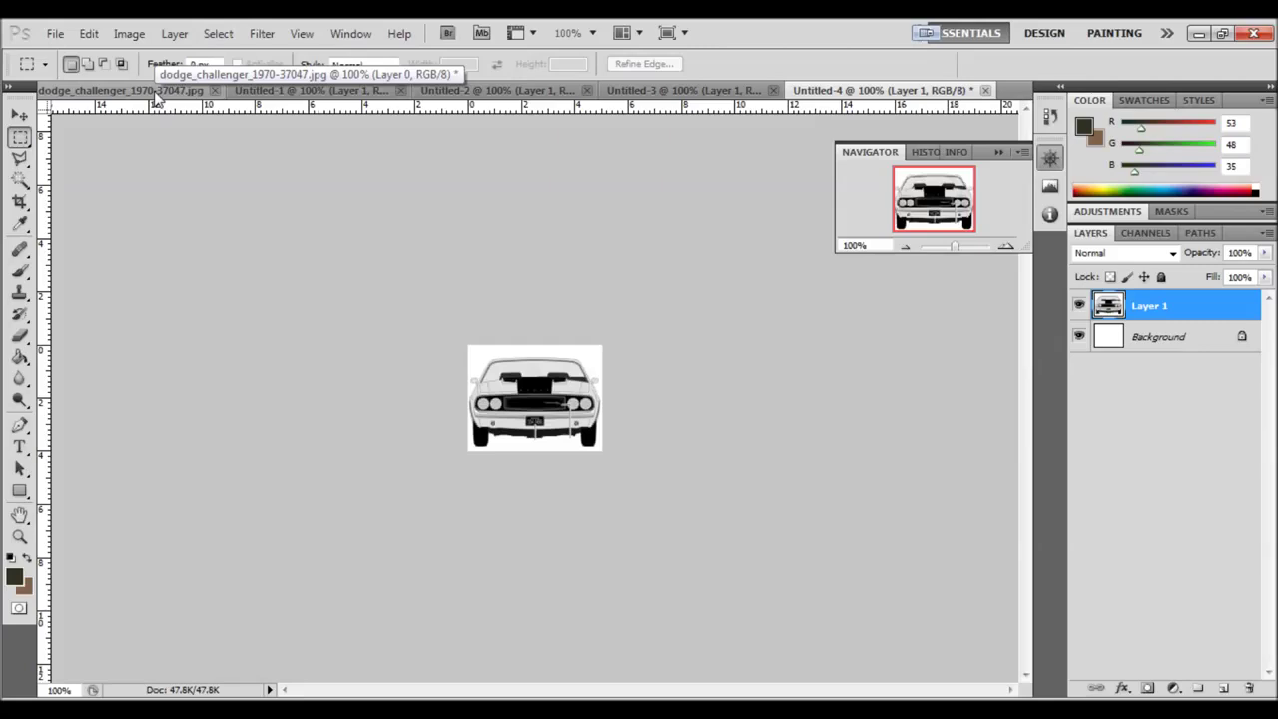
Compare the extracted side, rear, front and top view documents with one another
{"action": "left_click", "coordinate": [658, 91]}
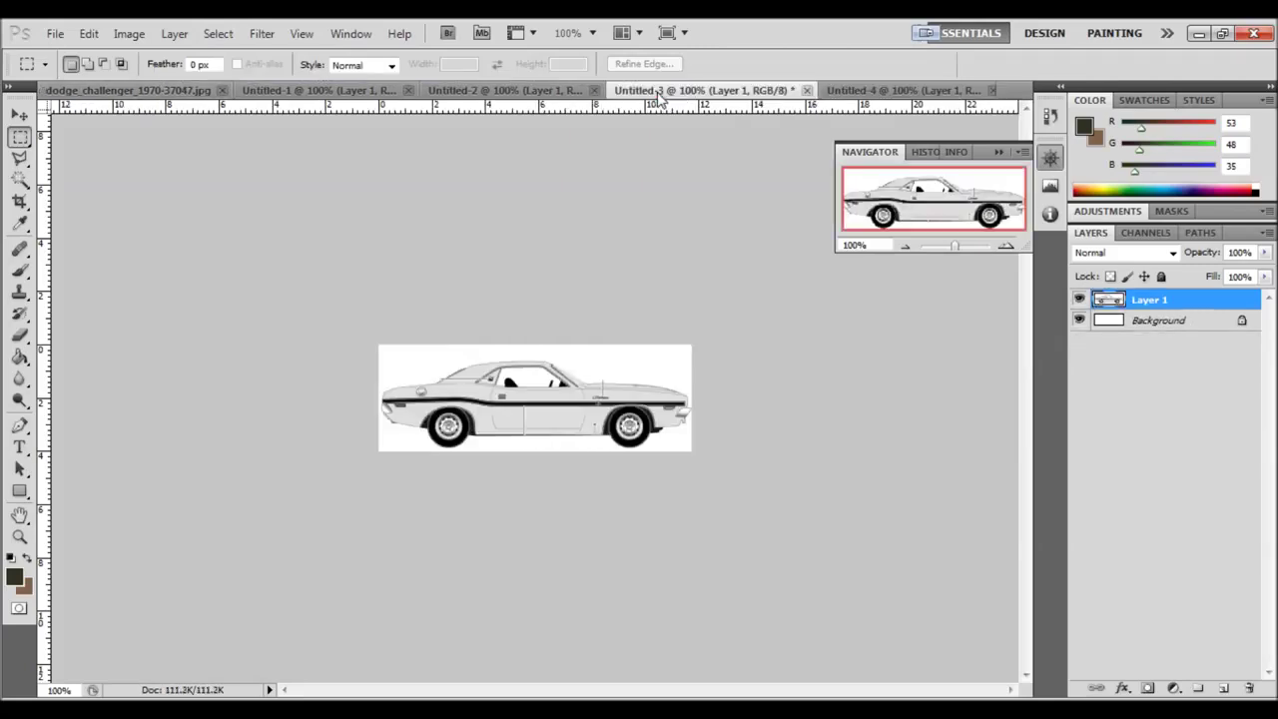
{"action": "left_click", "coordinate": [507, 91]}
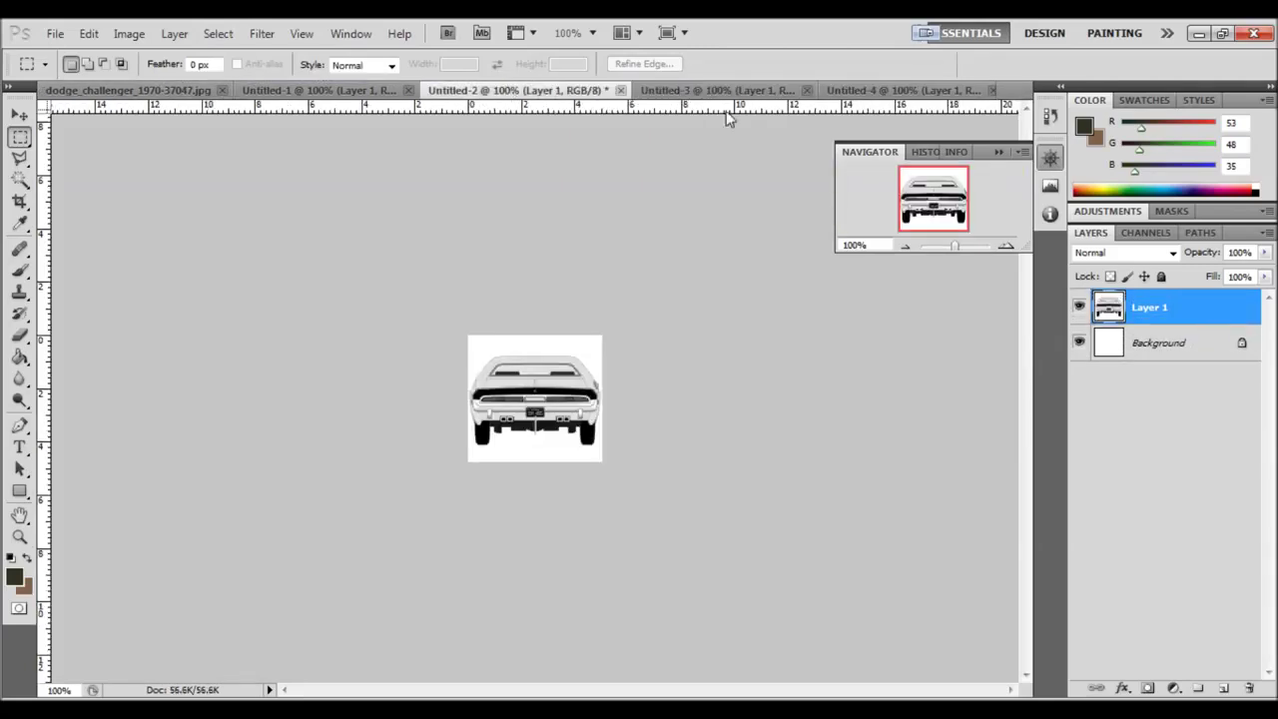
{"action": "left_click", "coordinate": [866, 90]}
{"action": "left_click", "coordinate": [529, 91]}
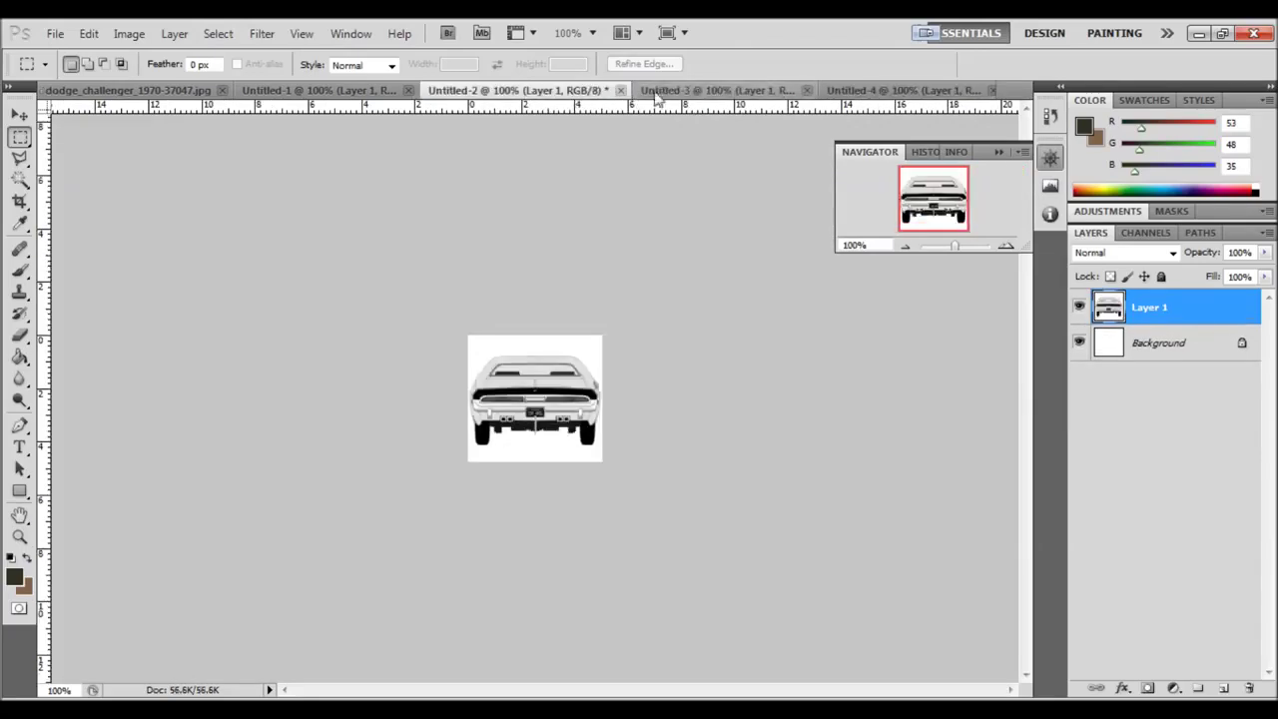
{"action": "left_click", "coordinate": [661, 91]}
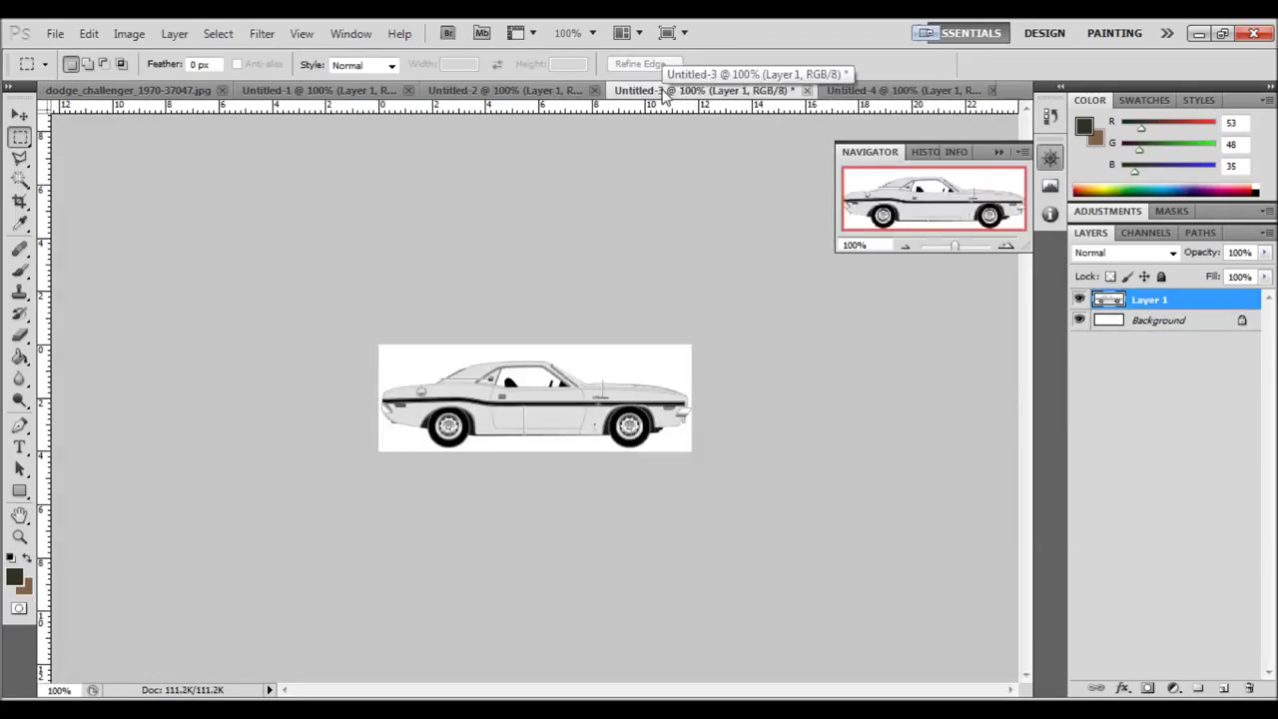
{"action": "left_click", "coordinate": [504, 91]}
{"action": "left_click", "coordinate": [339, 92]}
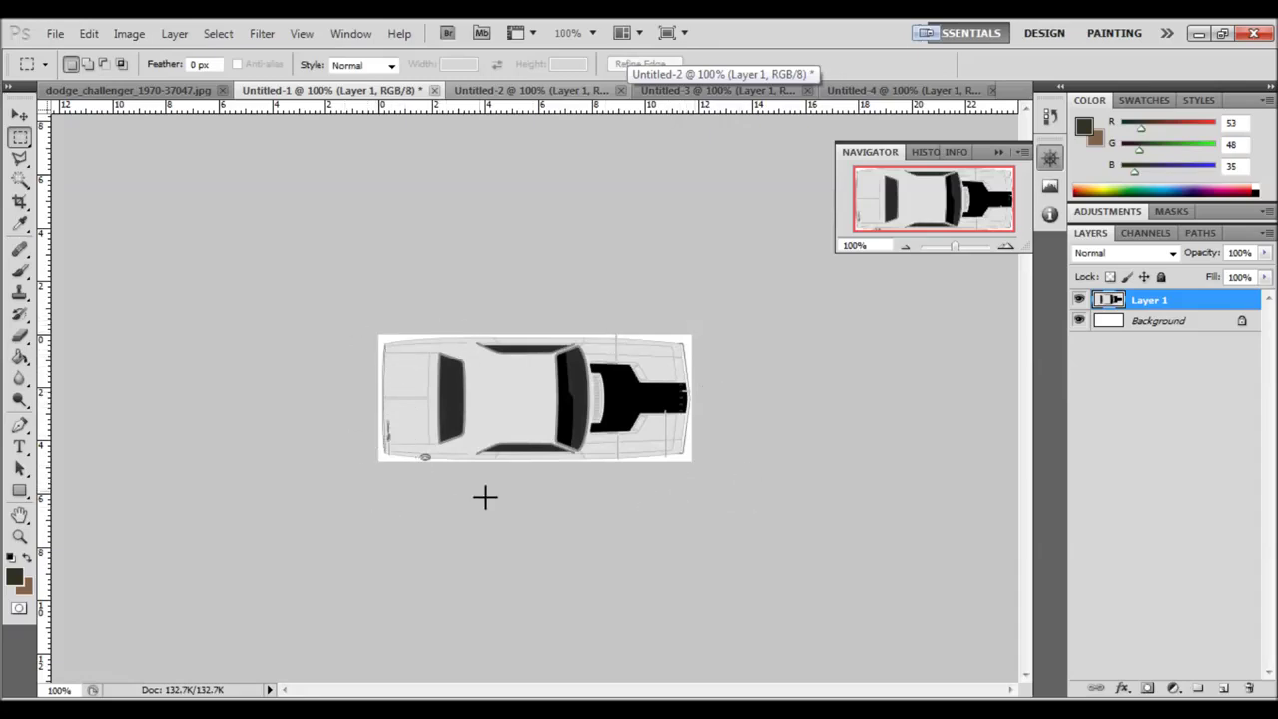
Crop the rear view document at full width, trimming the white space above the roof and below the wheels
{"action": "left_click", "coordinate": [500, 92]}
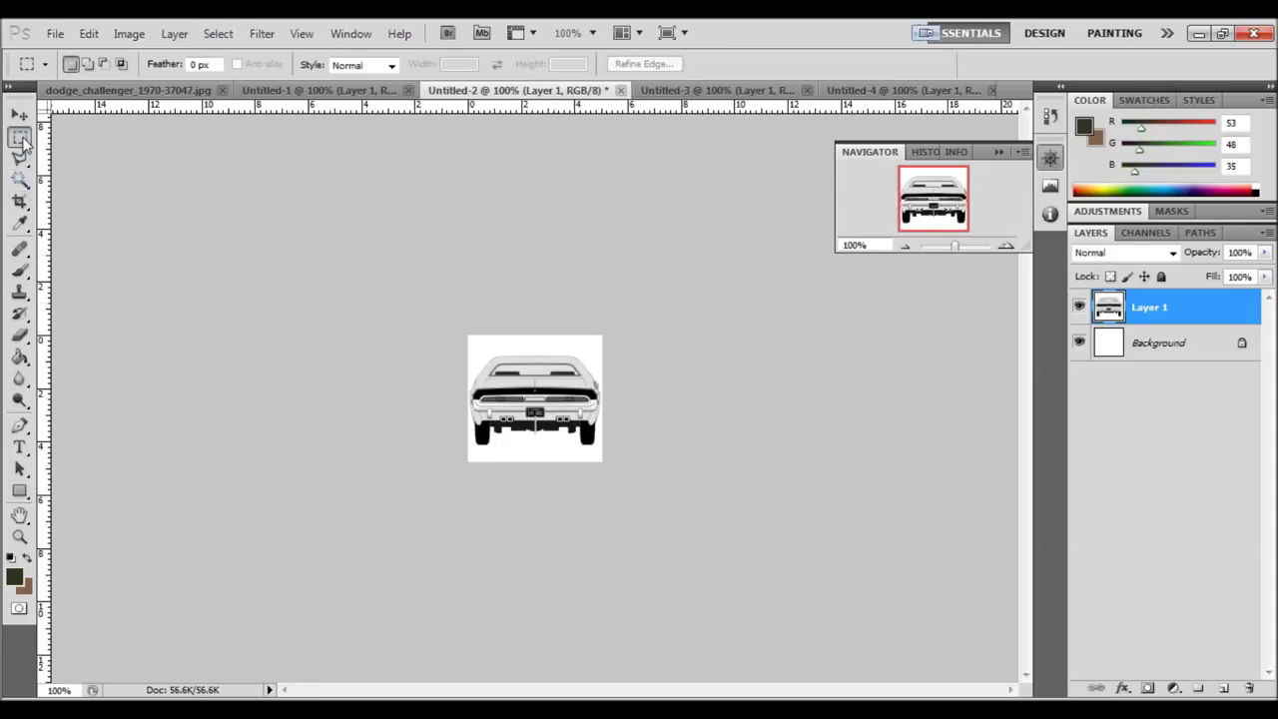
{"action": "left_click", "coordinate": [20, 201]}
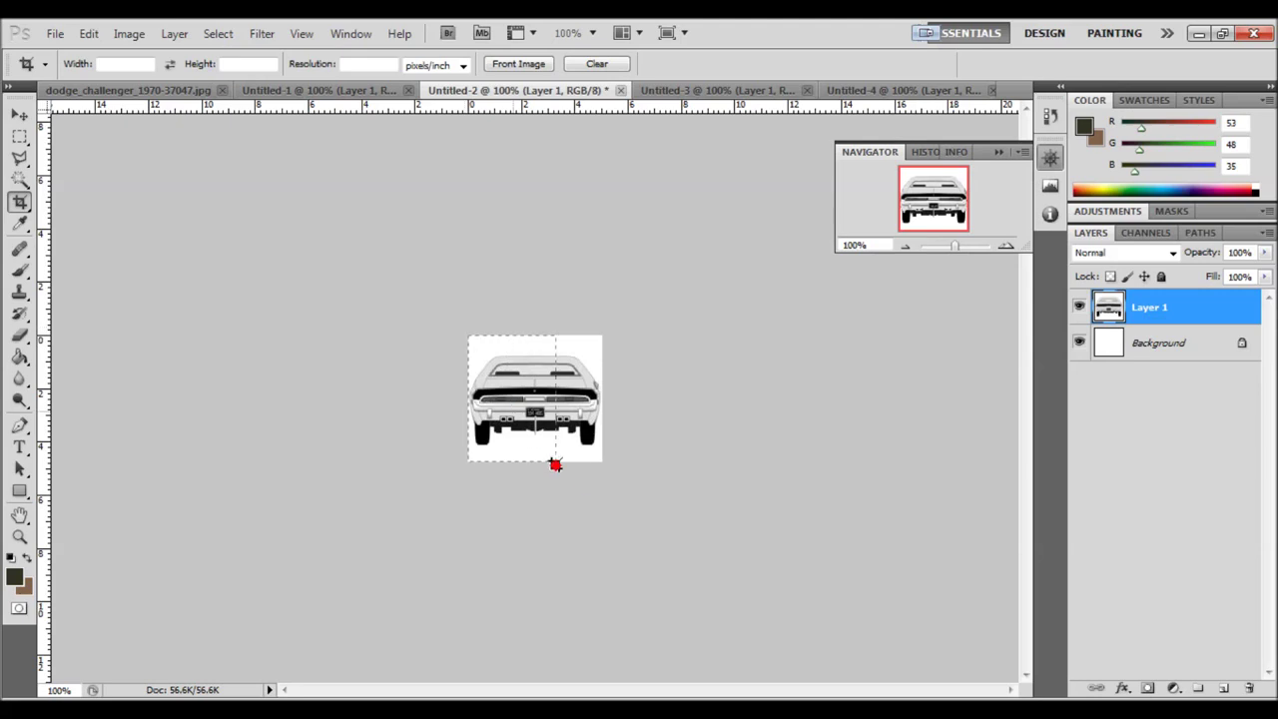
{"action": "mouse_move", "coordinate": [602, 461]}
{"action": "left_mouse_down"}
{"action": "mouse_move", "coordinate": [467, 335]}
{"action": "mouse_move", "coordinate": [535, 337]}
{"action": "mouse_move", "coordinate": [535, 355]}
{"action": "left_mouse_up"}
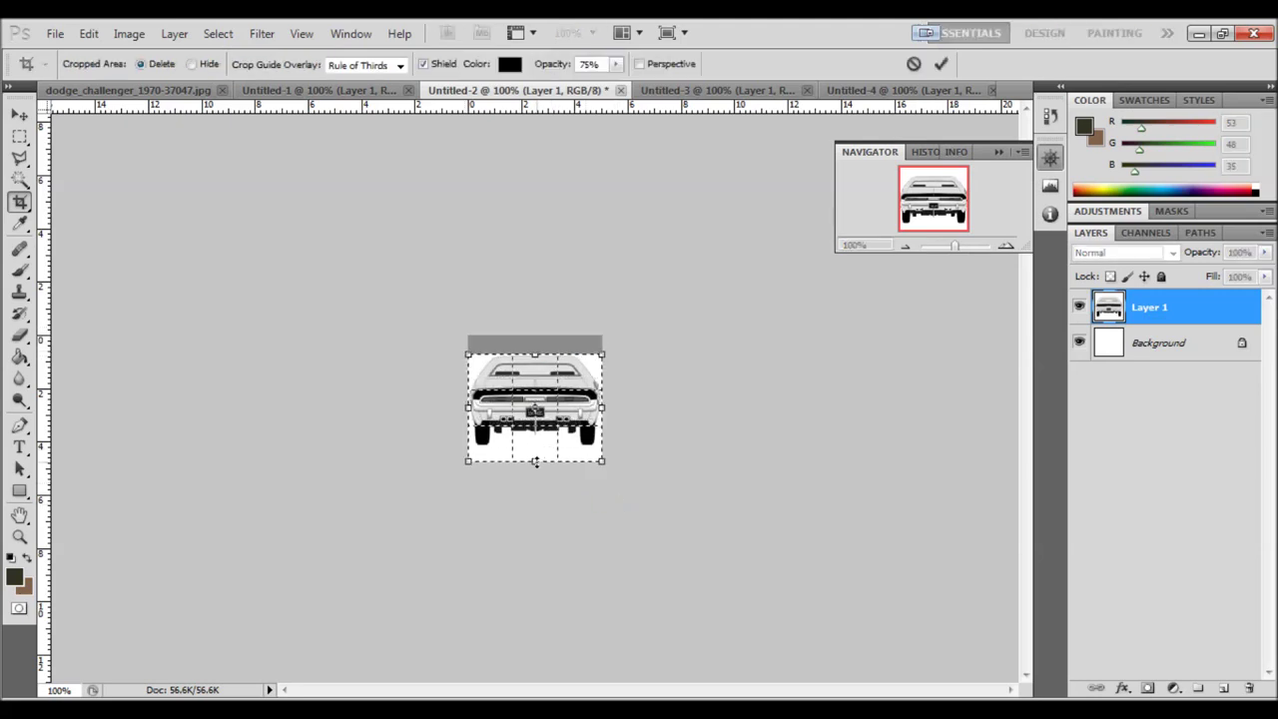
{"action": "left_click_drag", "start_coordinate": [536, 452], "coordinate": [536, 445]}
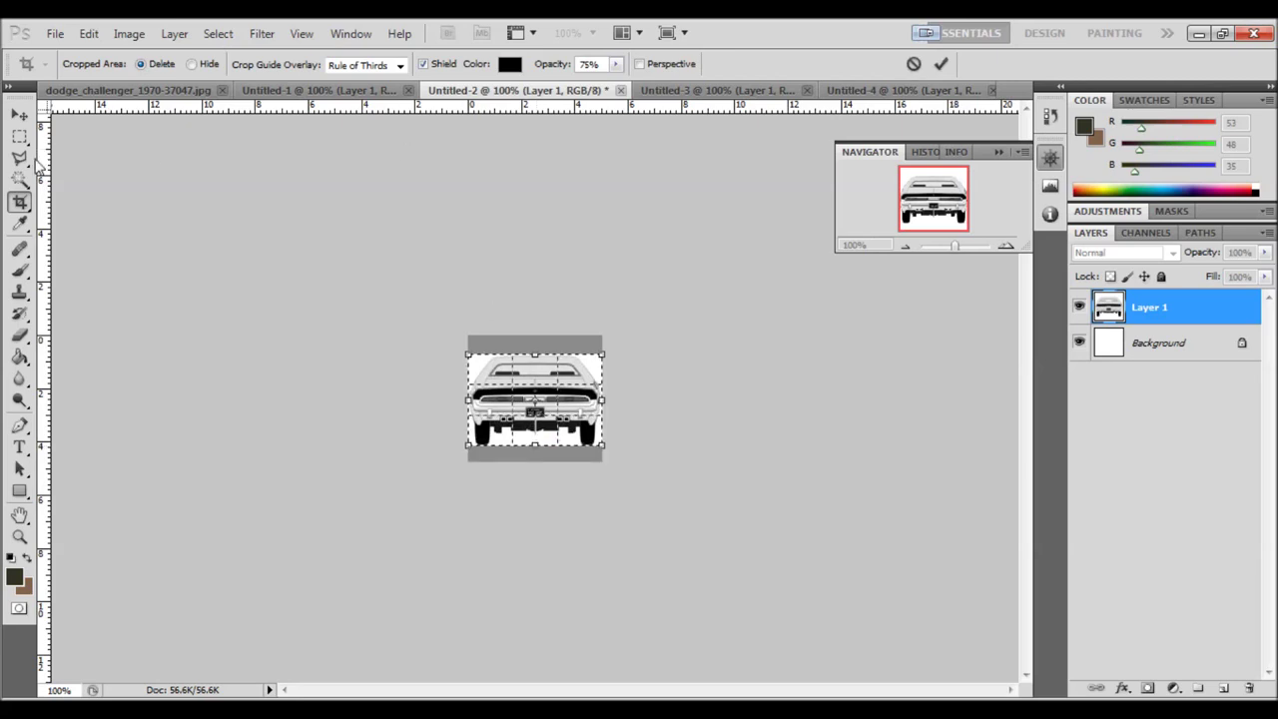
{"action": "left_click", "coordinate": [940, 63]}
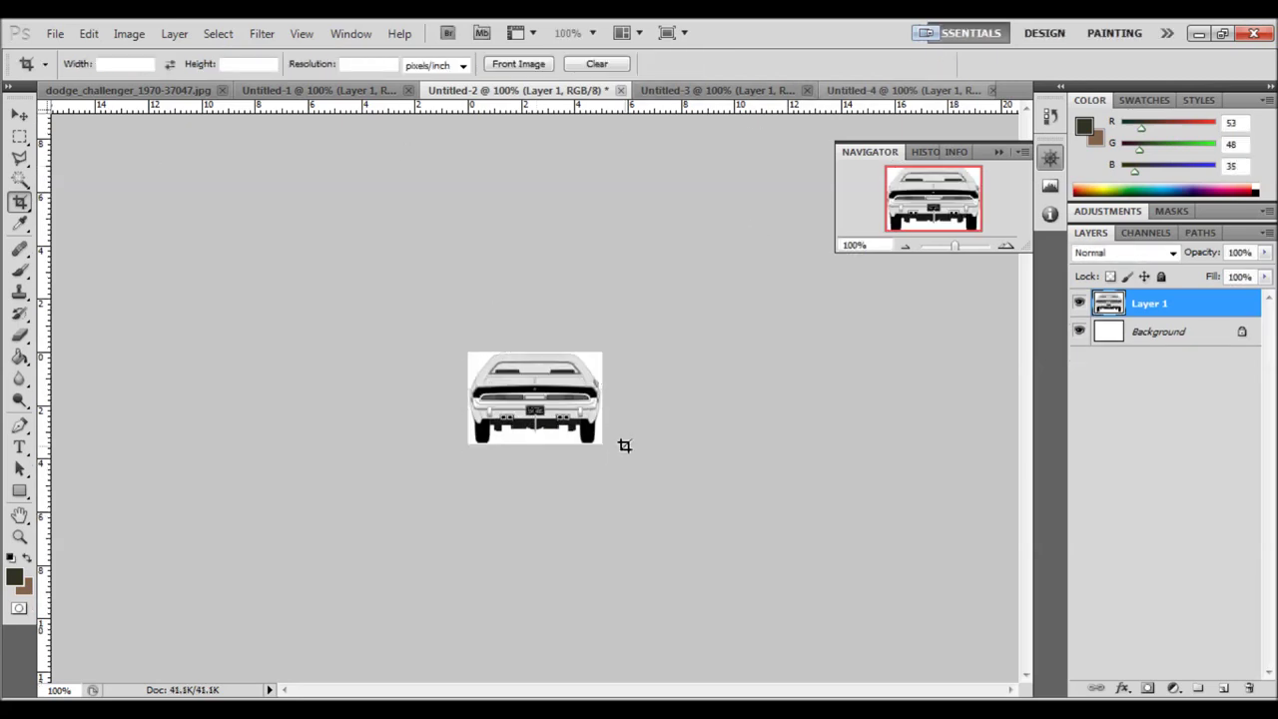
Crop the side view document at full width so the empty space above and below the car is removed
{"action": "left_click", "coordinate": [704, 90]}
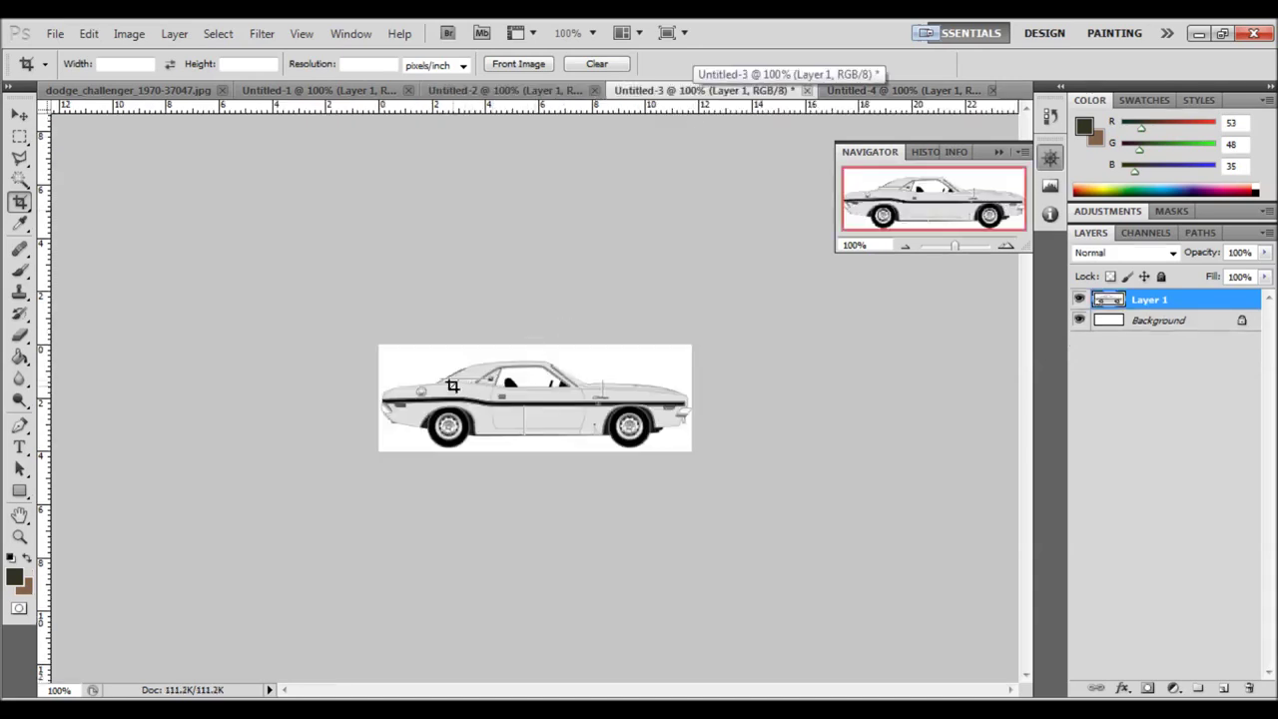
{"action": "left_click_drag", "start_coordinate": [579, 471], "coordinate": [782, 515]}
{"action": "left_click_drag", "start_coordinate": [535, 346], "coordinate": [535, 361]}
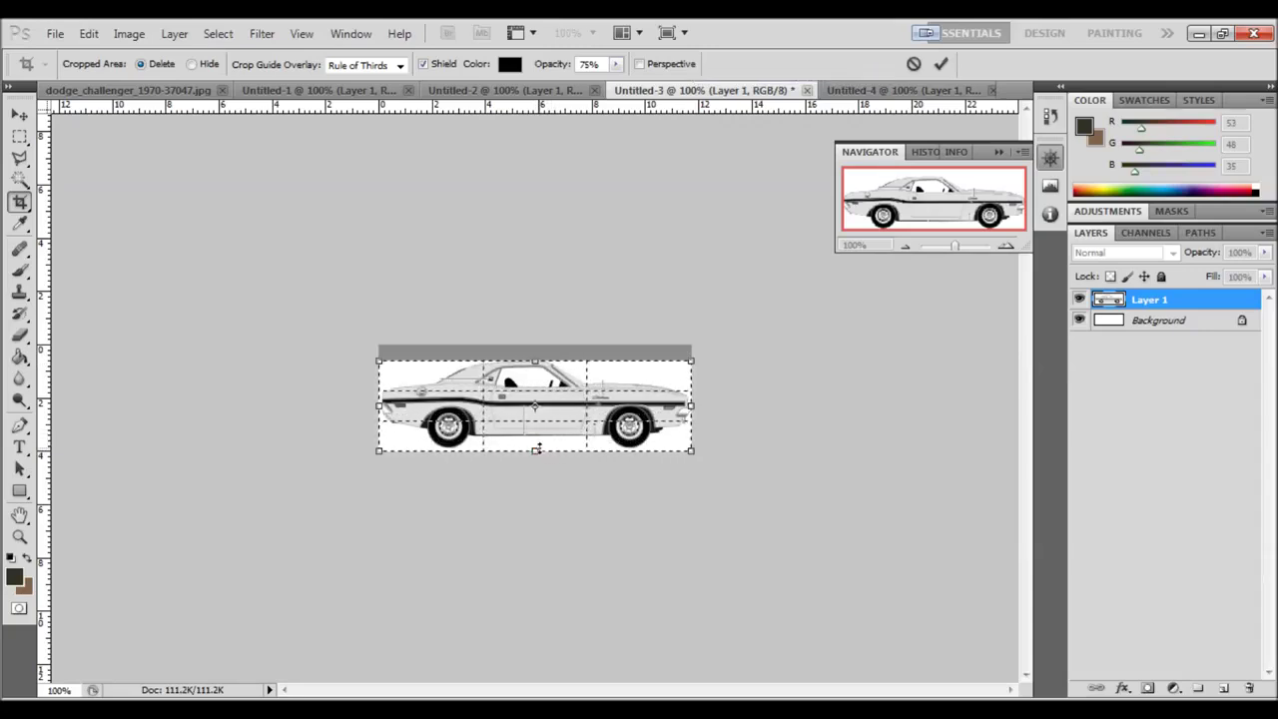
{"action": "key", "text": "Return"}
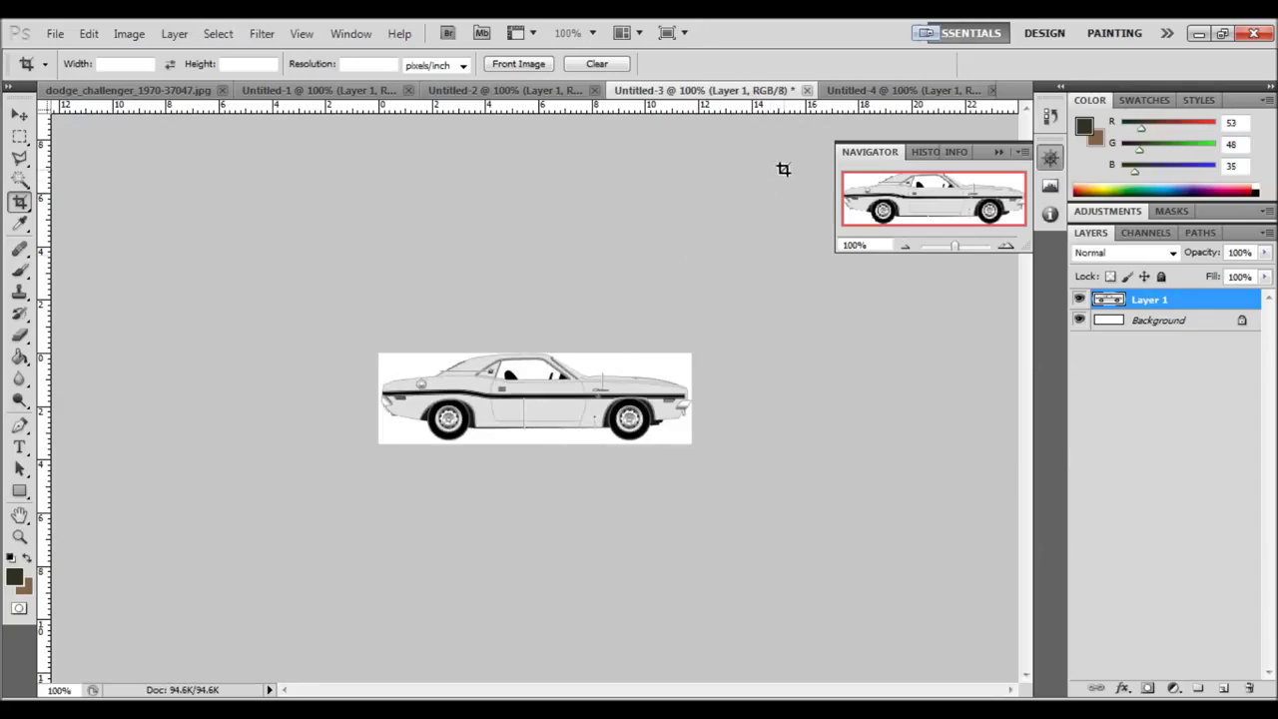
Crop the front view document at full width, tightening it to the car's roof and wheels
{"action": "left_click", "coordinate": [898, 91]}
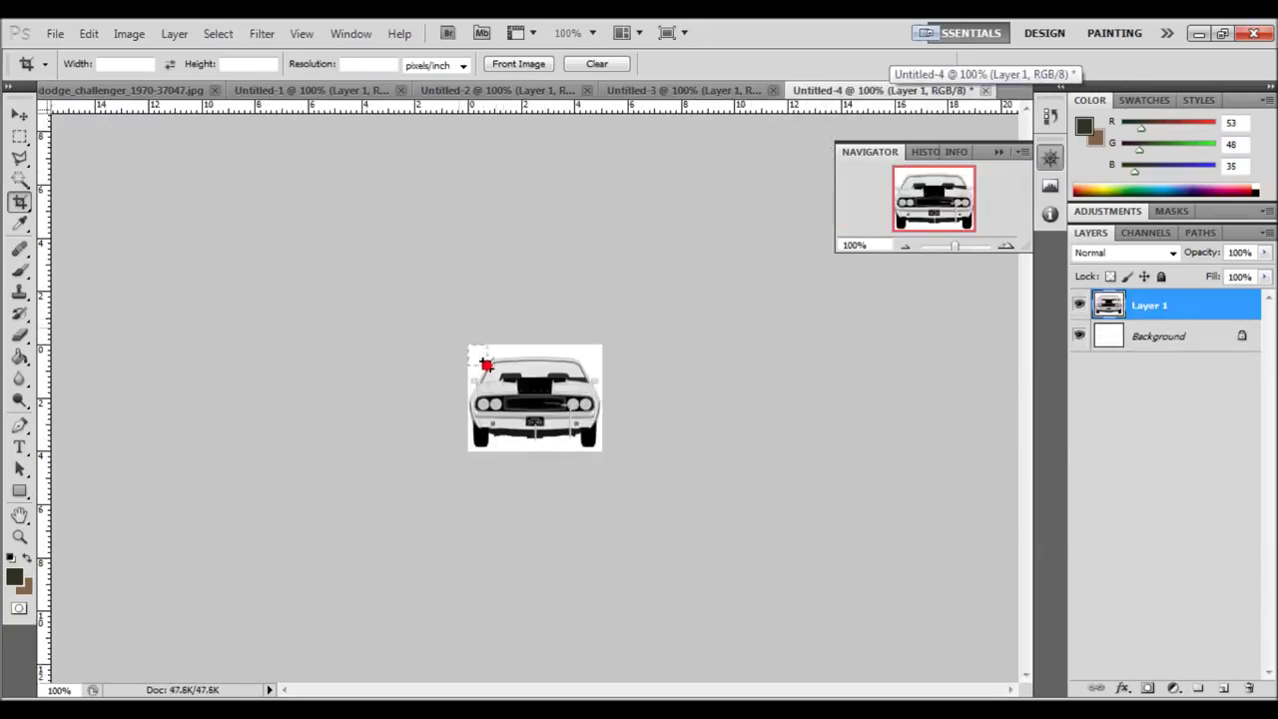
{"action": "left_click_drag", "start_coordinate": [638, 501], "coordinate": [638, 501]}
{"action": "left_click_drag", "start_coordinate": [536, 345], "coordinate": [536, 355]}
{"action": "left_click_drag", "start_coordinate": [535, 453], "coordinate": [535, 449]}
{"action": "key", "text": "Return"}
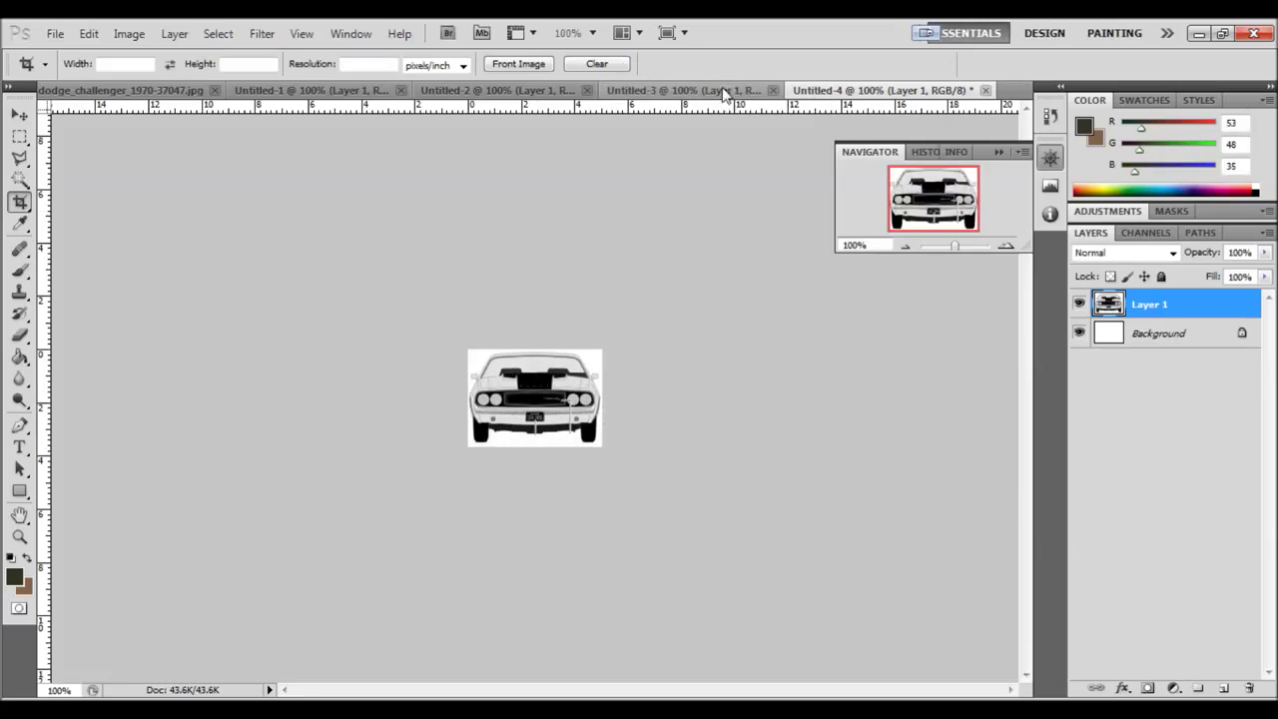
Return to the original dodge_challenger_1970-37047.jpg blueprint and close it without saving the changes
{"action": "left_click", "coordinate": [701, 91]}
{"action": "left_click", "coordinate": [521, 91]}
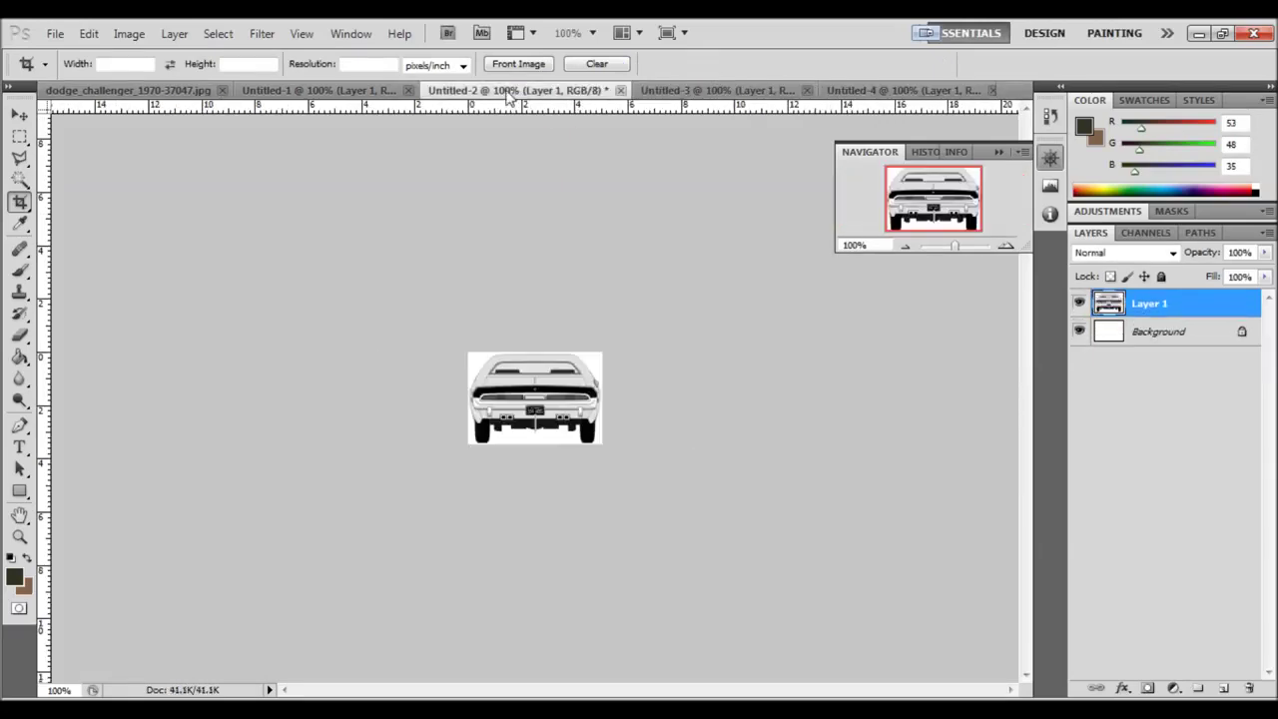
{"action": "left_click", "coordinate": [310, 91]}
{"action": "left_click", "coordinate": [204, 91]}
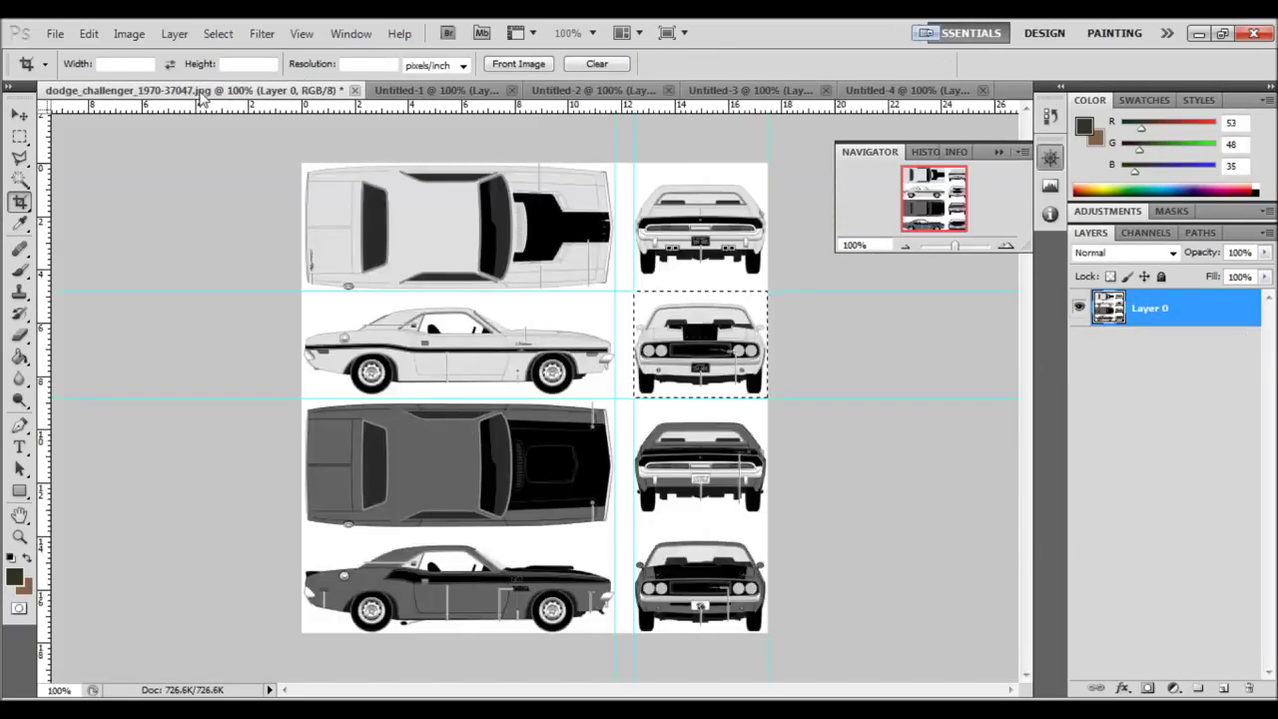
{"action": "left_click", "coordinate": [355, 90]}
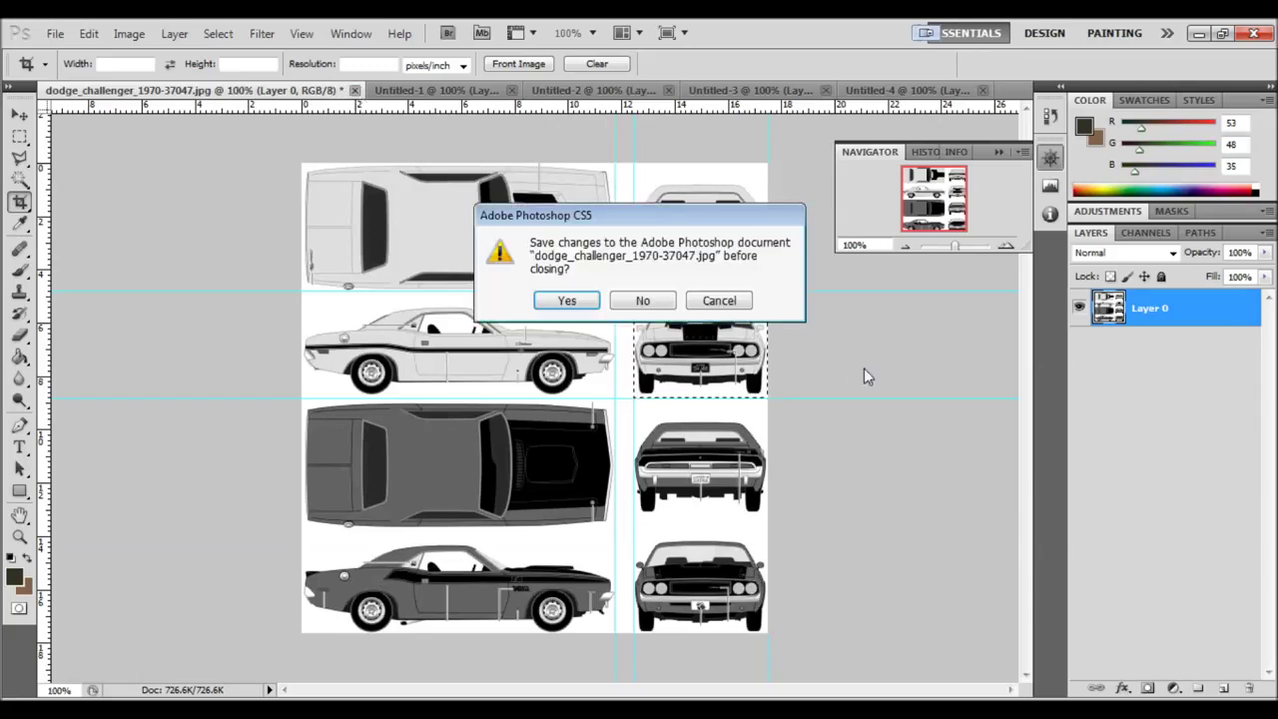
{"action": "left_click", "coordinate": [649, 301]}
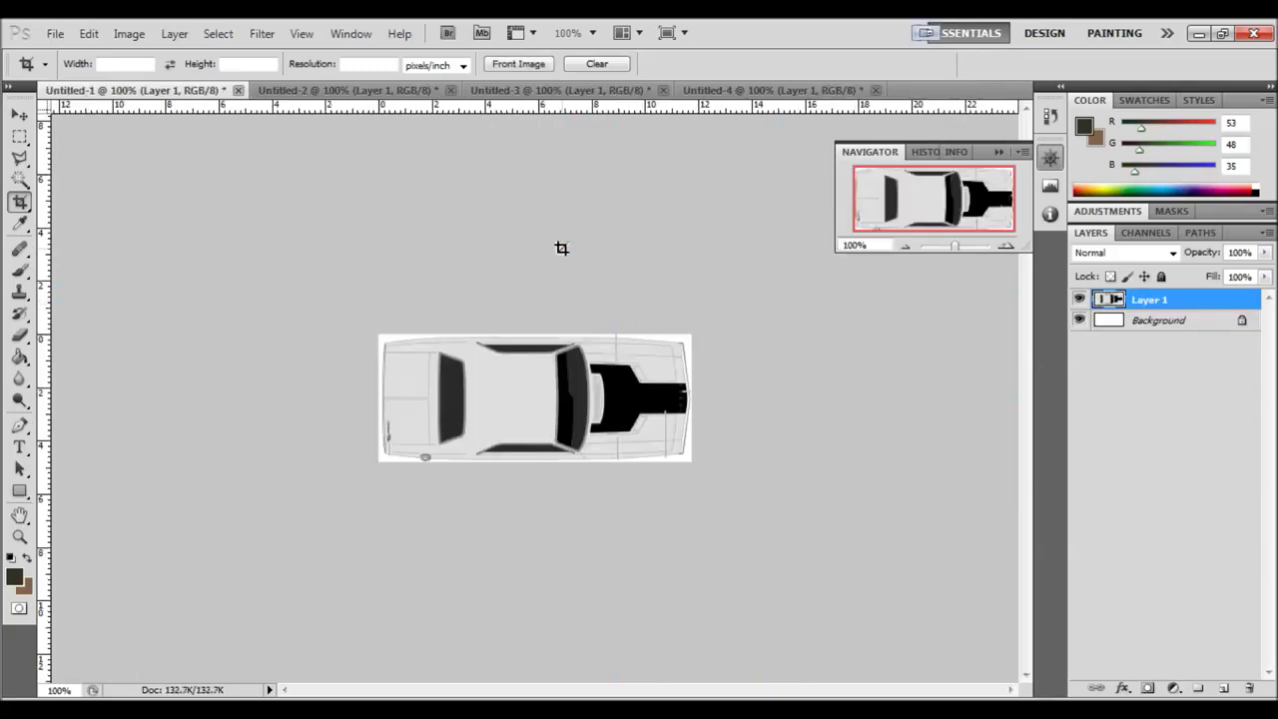
Review the top, rear, side and front view documents one after another
{"action": "key", "text": "ctrl+Tab"}
{"action": "key", "text": "ctrl+Tab"}
{"action": "key", "text": "ctrl+Tab"}
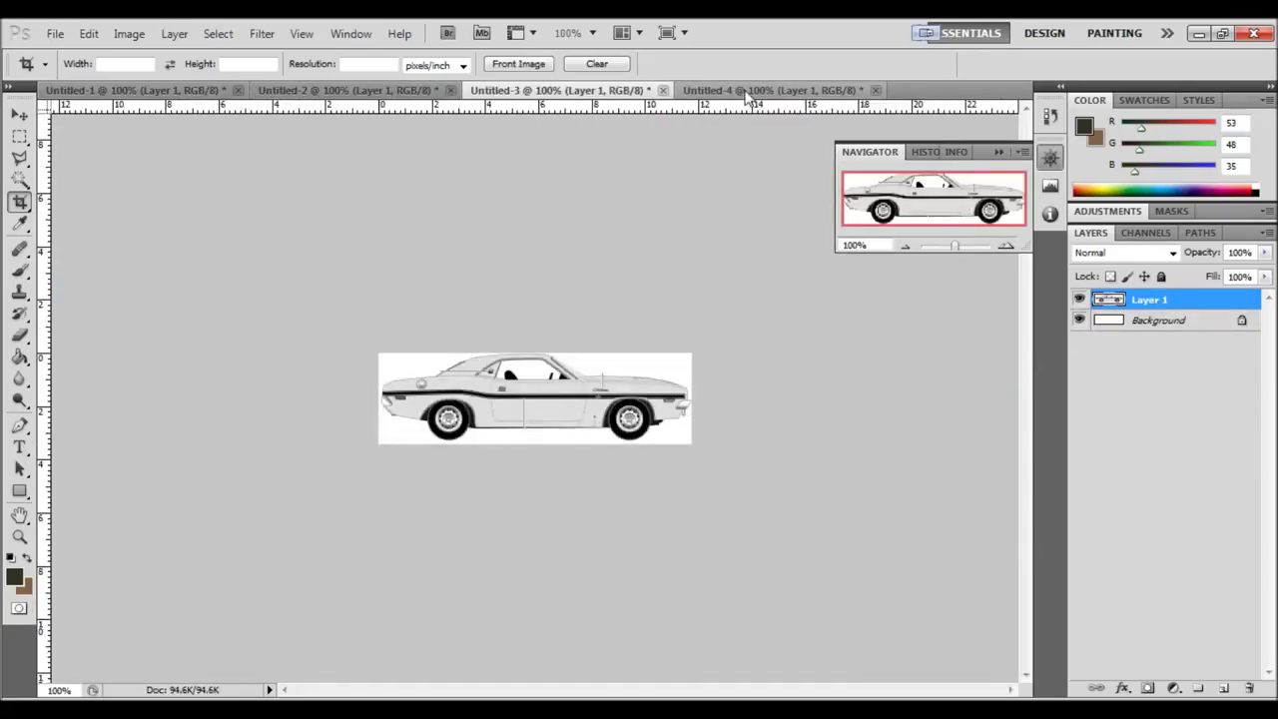
{"action": "left_click", "coordinate": [182, 92]}
{"action": "left_click", "coordinate": [359, 92]}
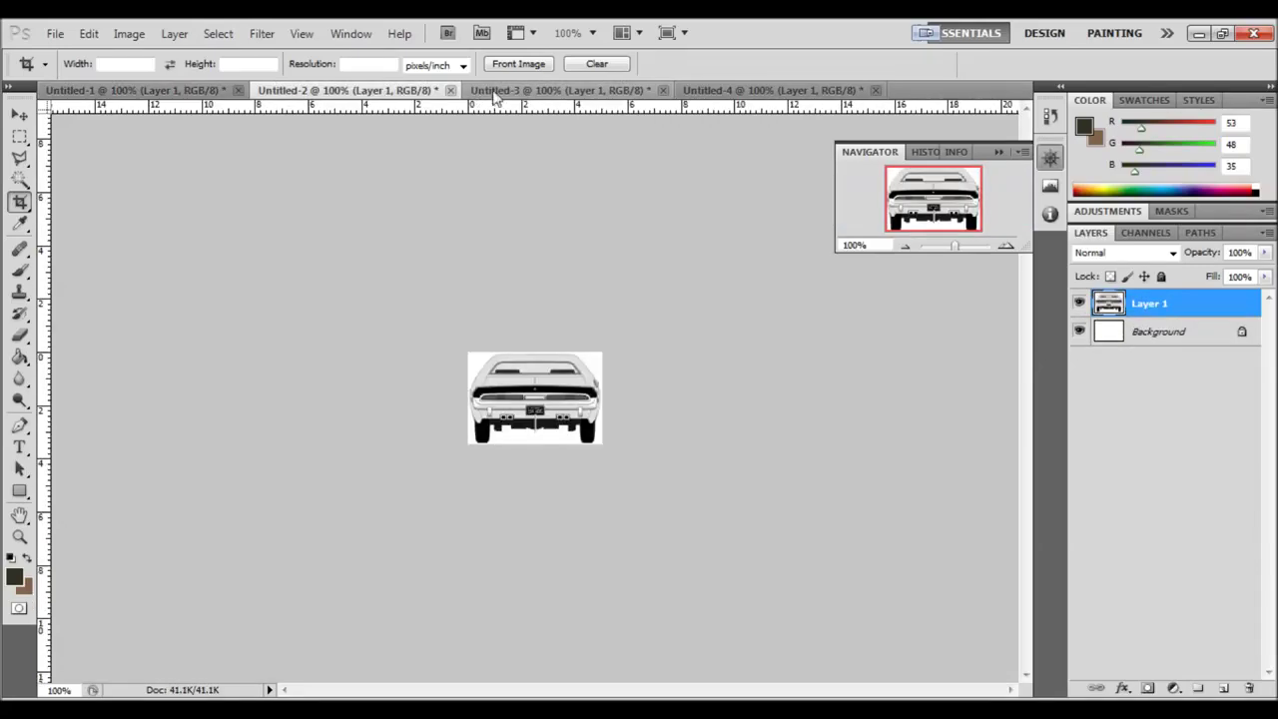
{"action": "left_click", "coordinate": [579, 90]}
{"action": "left_click", "coordinate": [710, 91]}
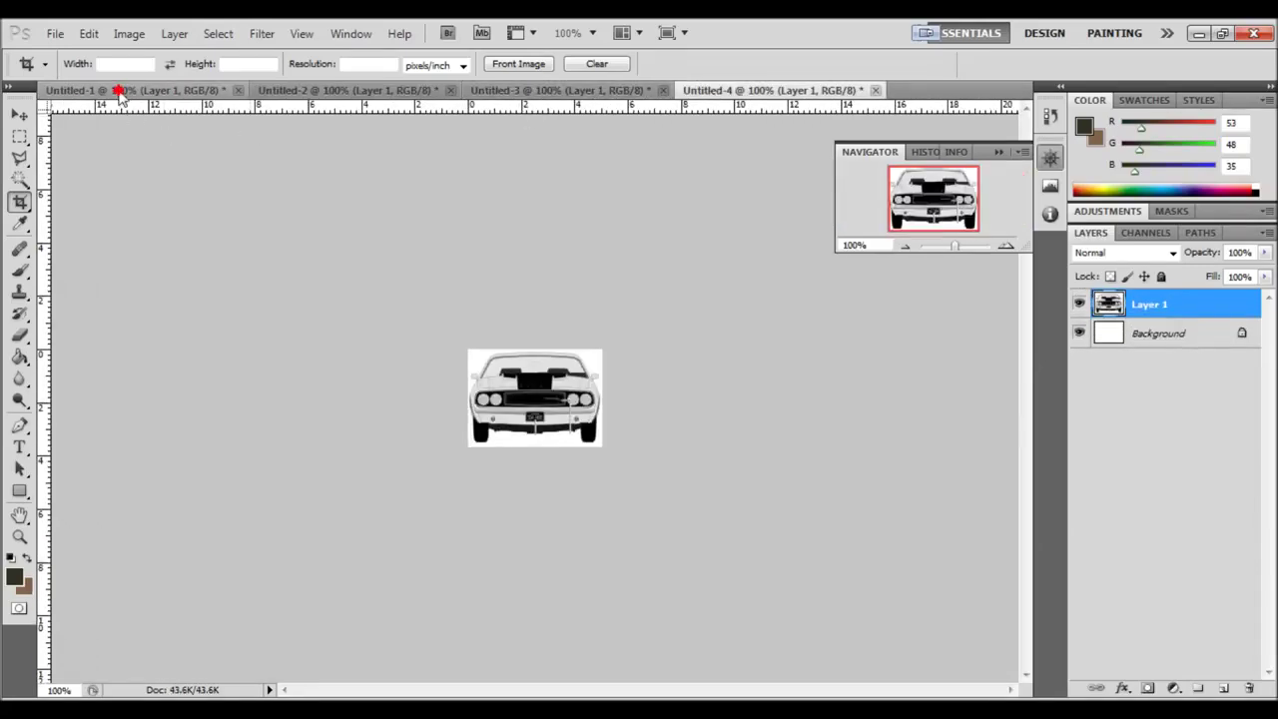
{"action": "left_click", "coordinate": [117, 91]}
{"action": "left_click", "coordinate": [344, 91]}
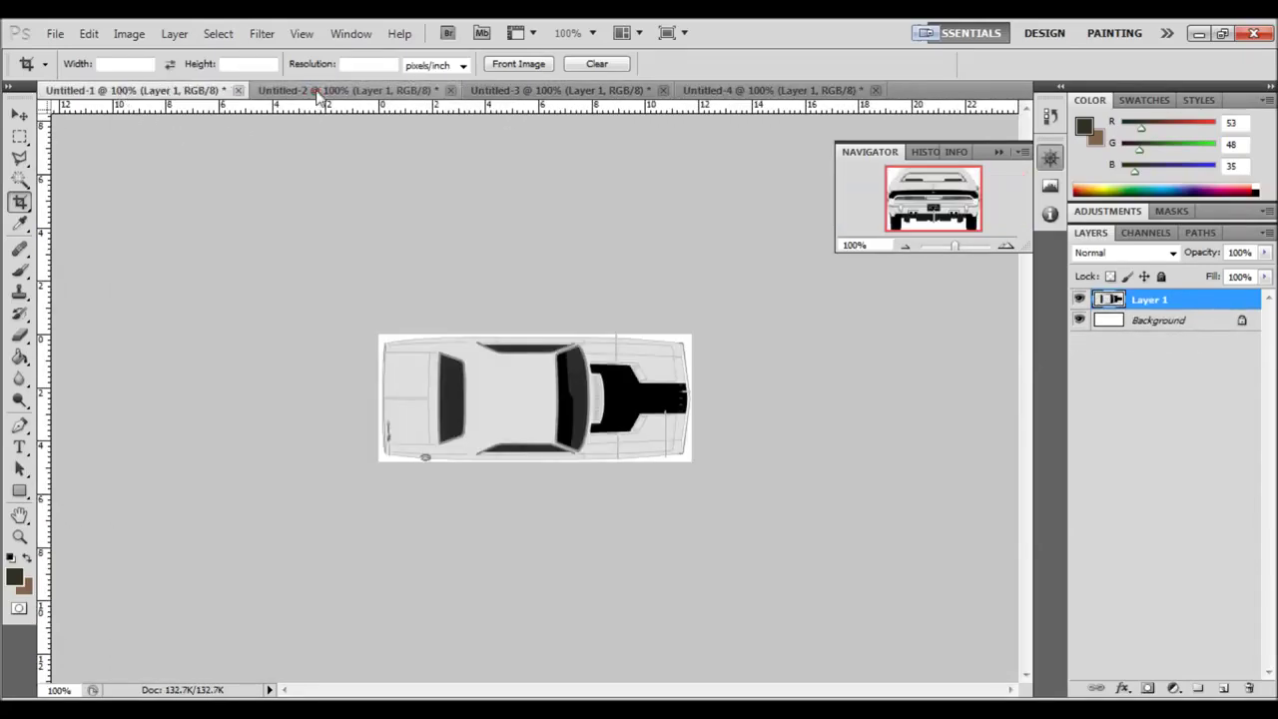
{"action": "left_click", "coordinate": [548, 91]}
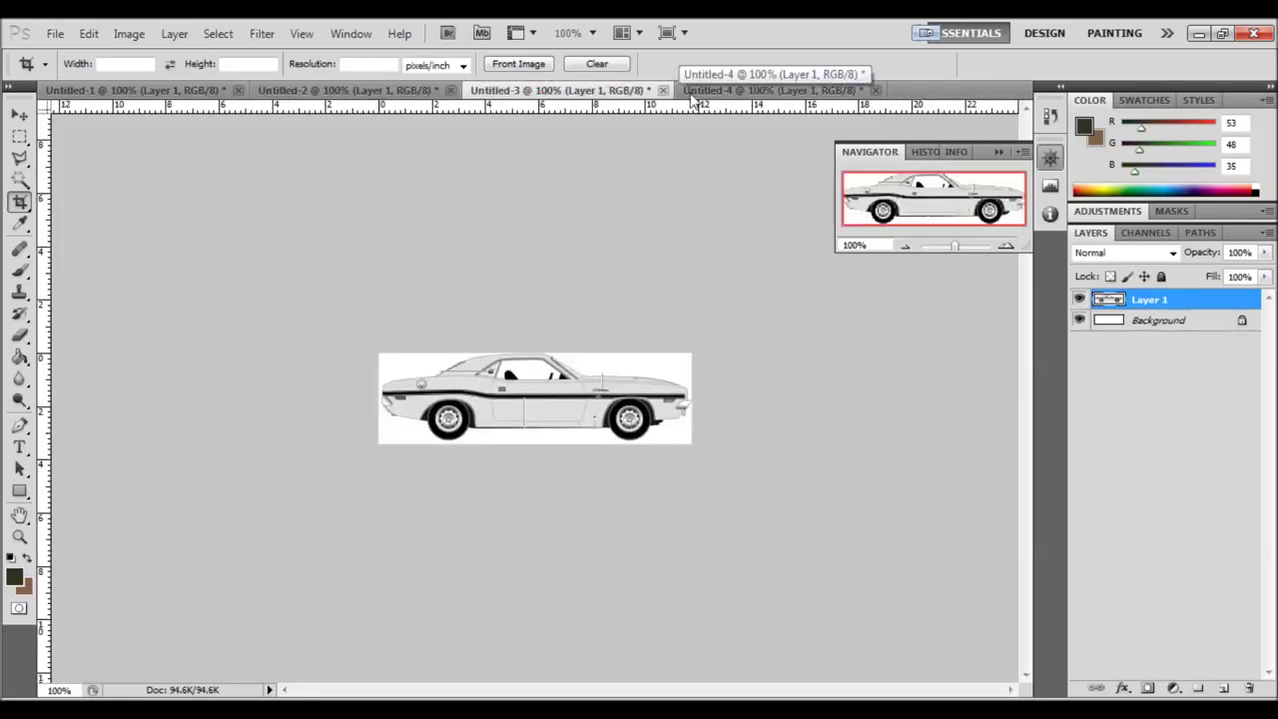
{"action": "left_click", "coordinate": [753, 91]}
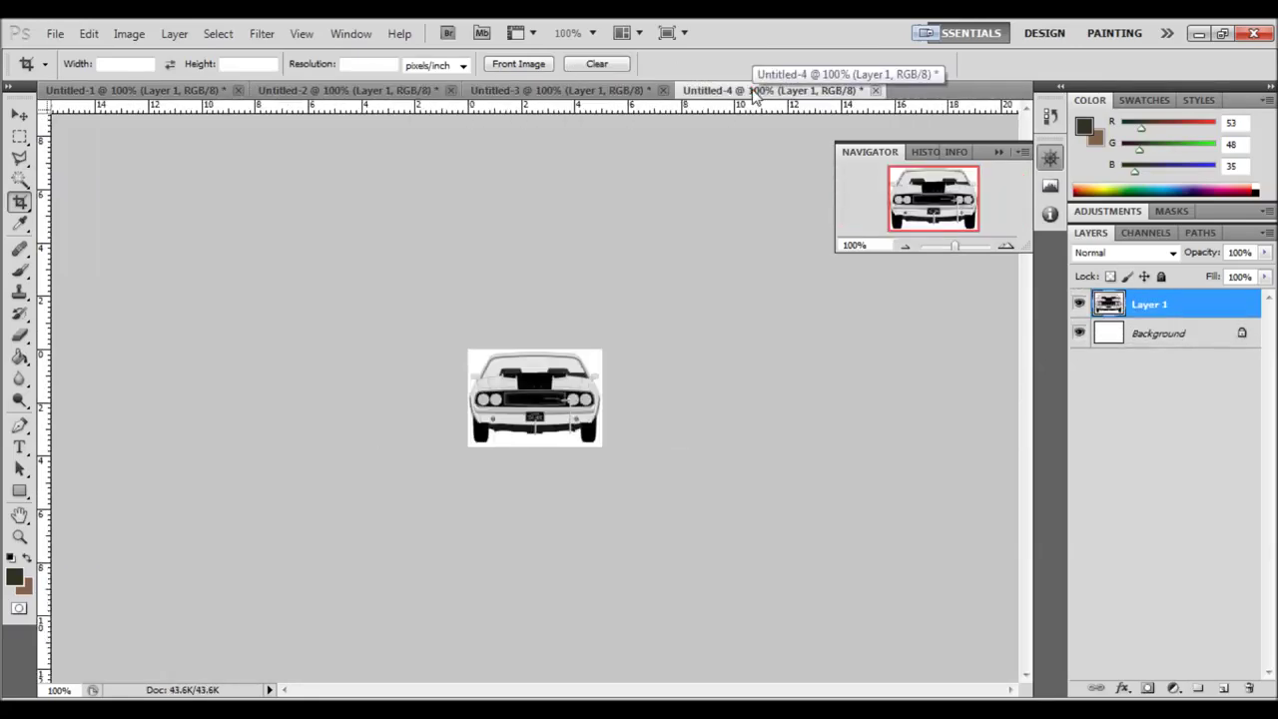
Save the top view document as a JPEG image
{"action": "left_click", "coordinate": [139, 90]}
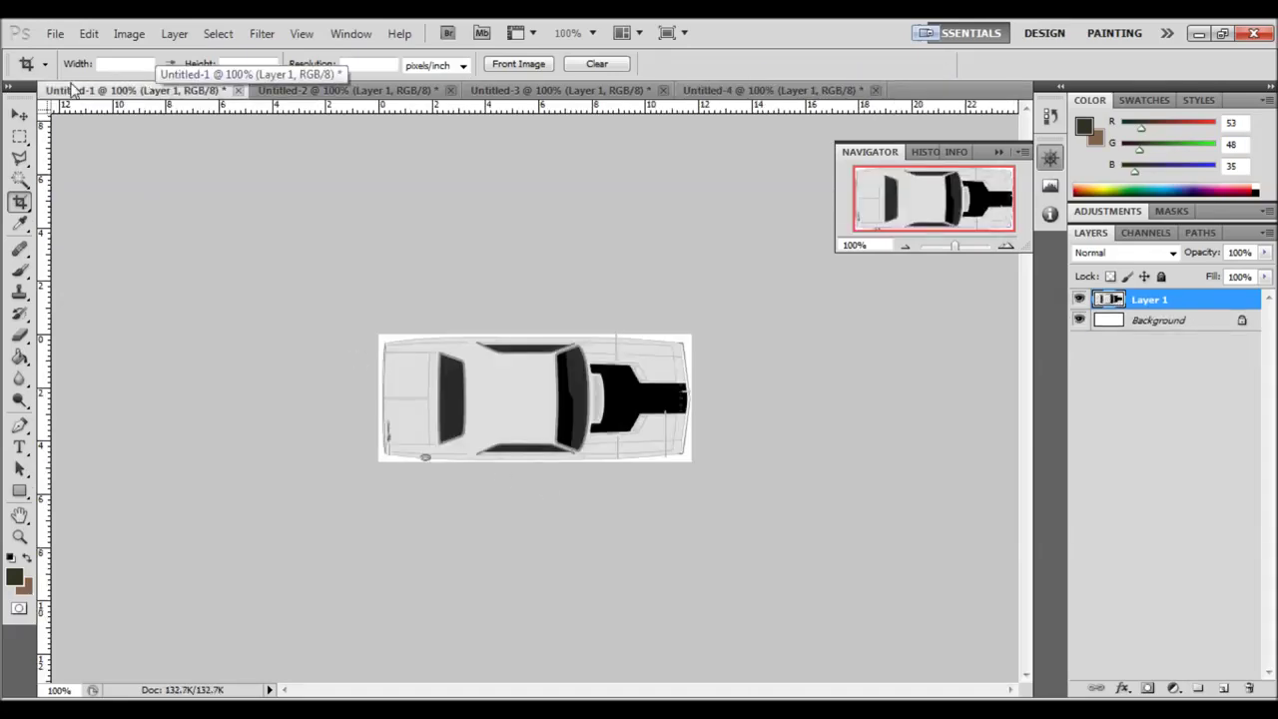
{"action": "left_click", "coordinate": [55, 33]}
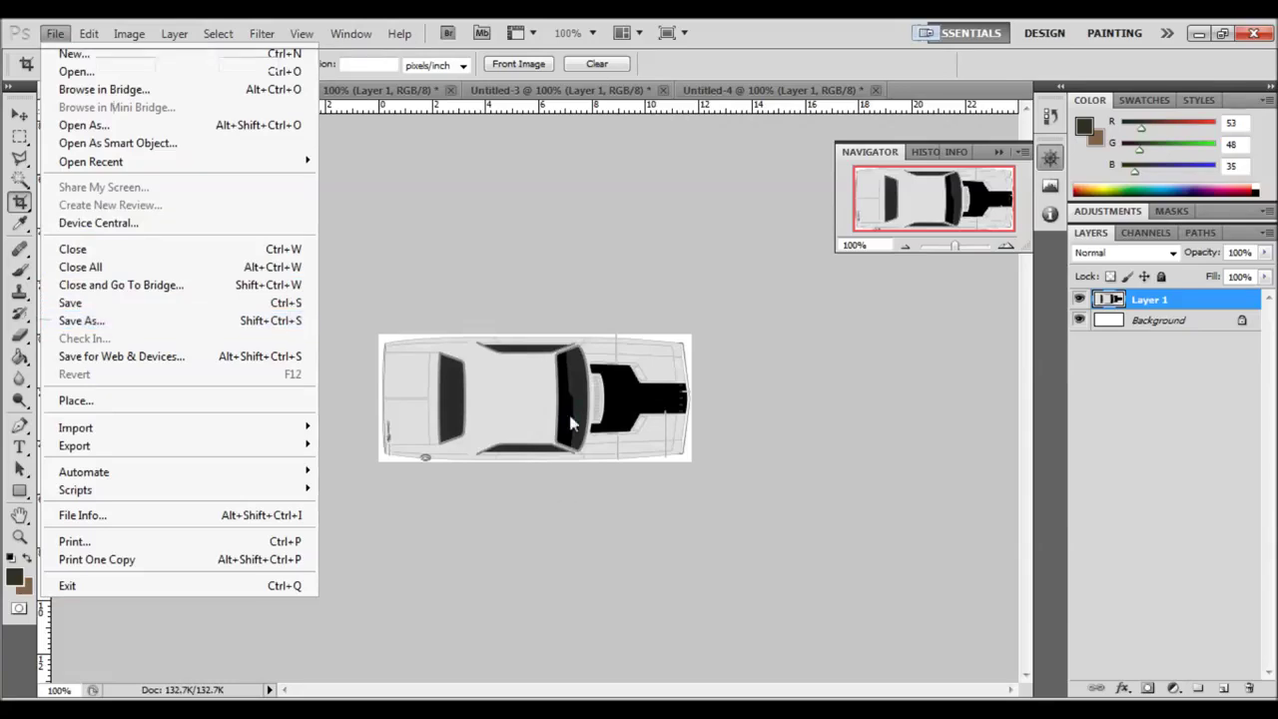
{"action": "key", "text": "ctrl+shift+s"}
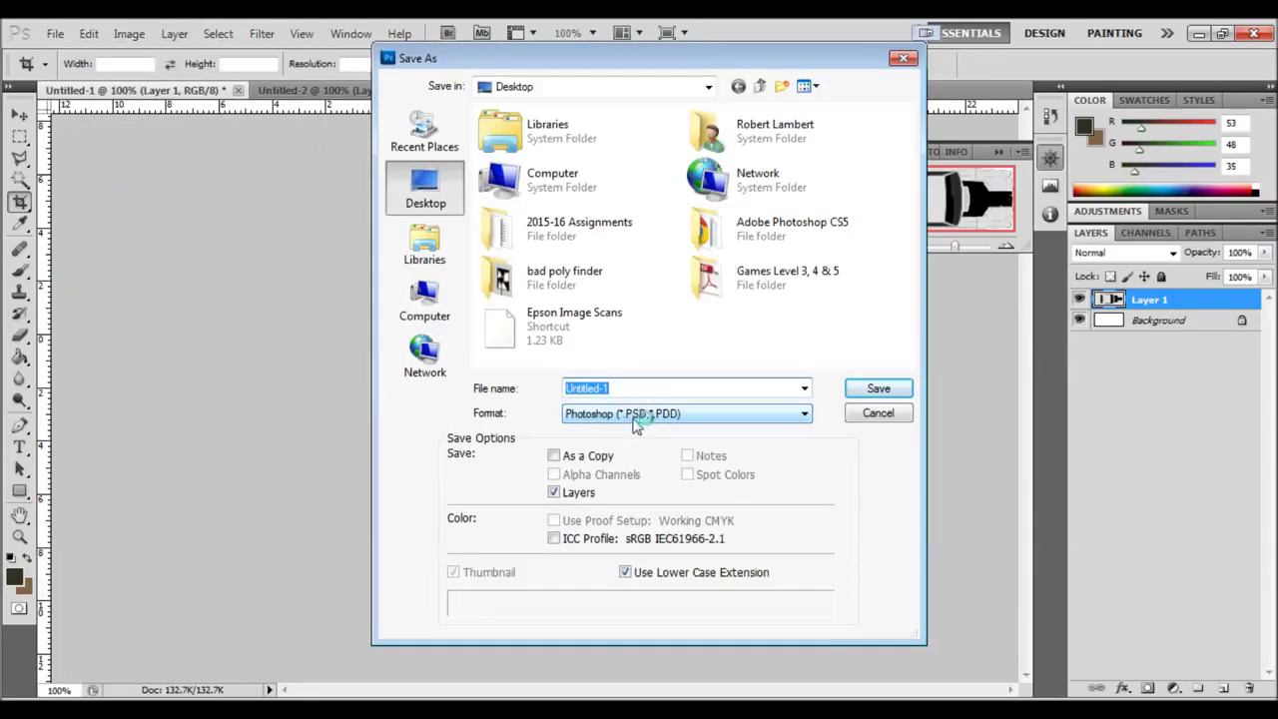
{"action": "left_click", "coordinate": [644, 413]}
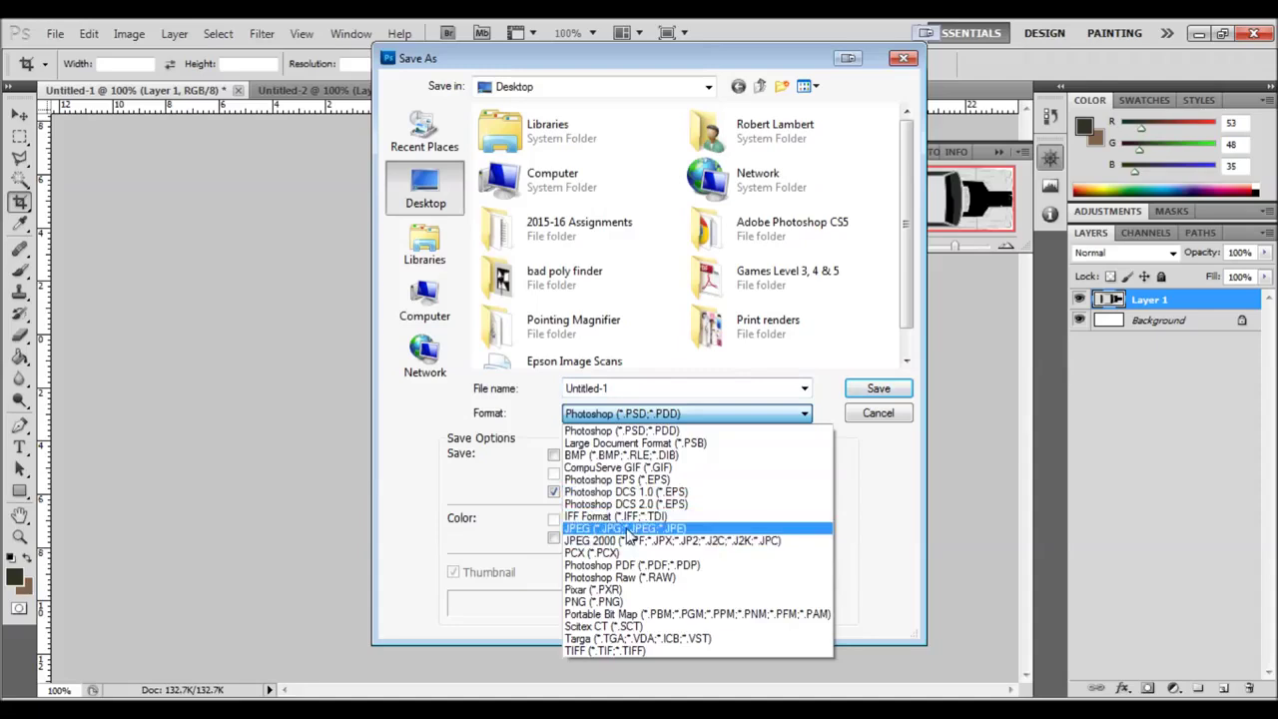
{"action": "left_click", "coordinate": [649, 524]}
{"action": "left_click", "coordinate": [904, 244]}
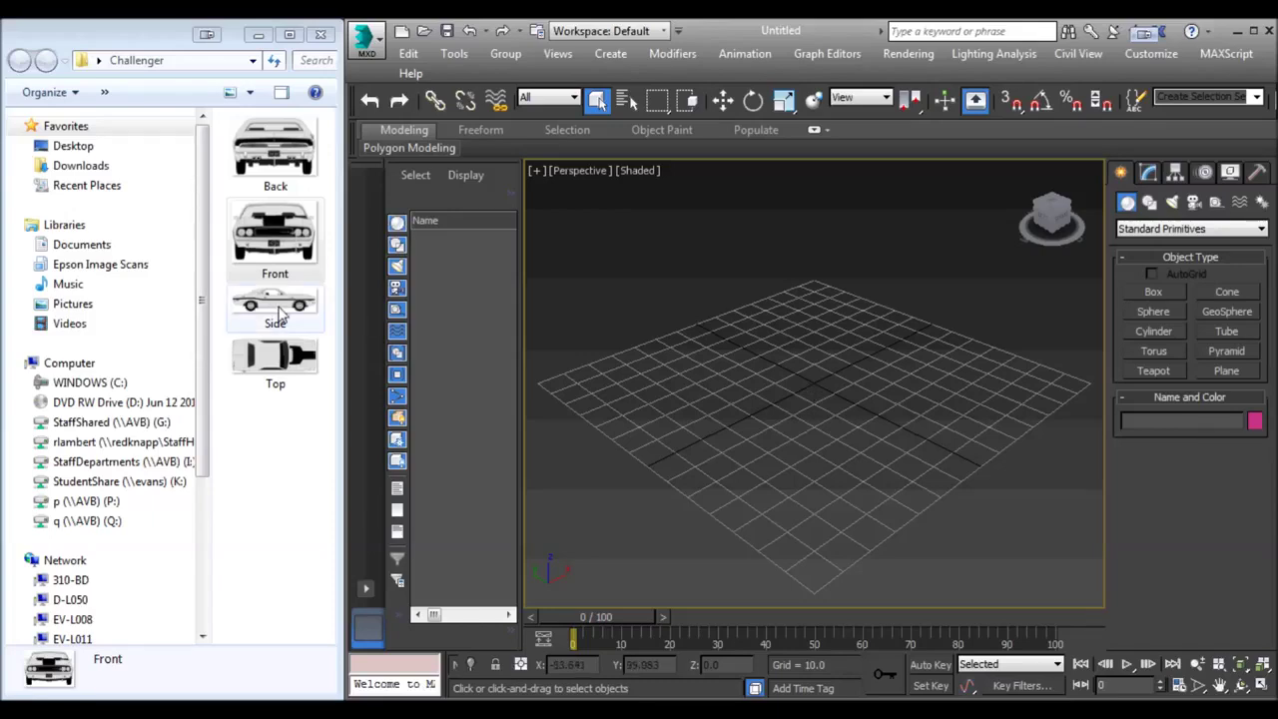
In the Challenger folder in Windows Explorer, look up the Top image's pixel dimensions in its file properties
{"action": "left_click", "coordinate": [268, 356]}
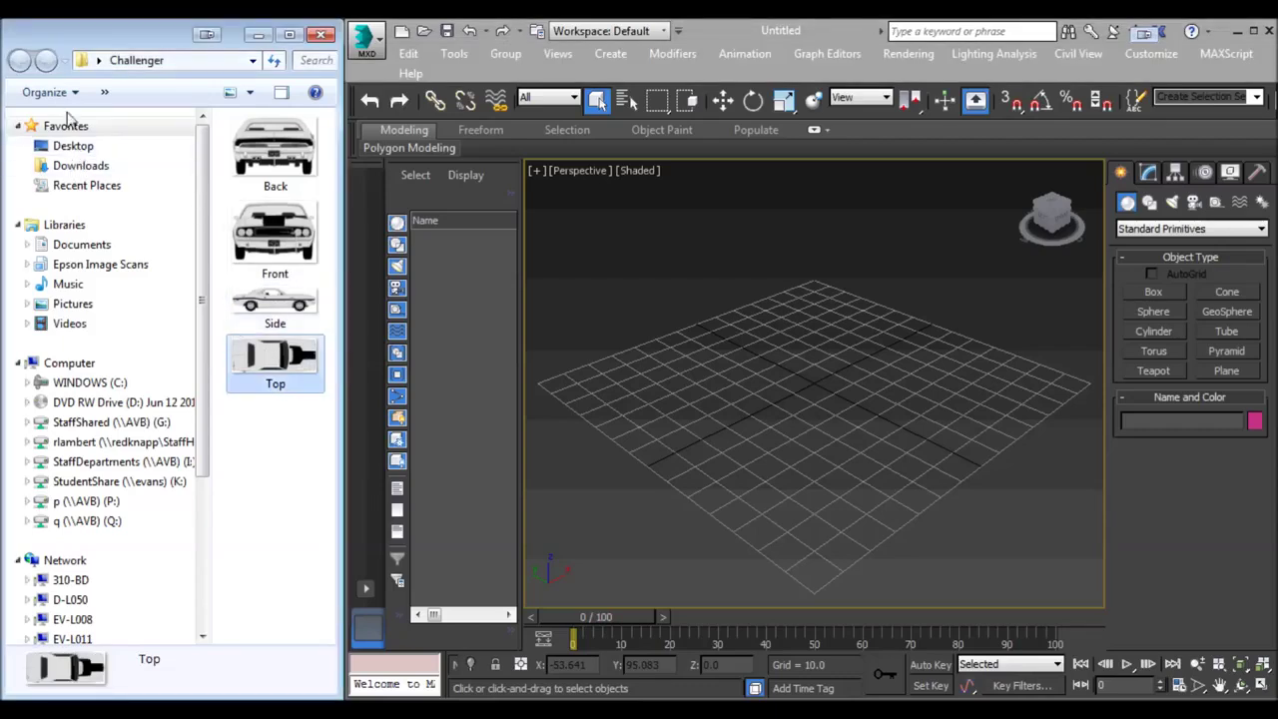
{"action": "left_click", "coordinate": [44, 92]}
{"action": "left_click", "coordinate": [109, 366]}
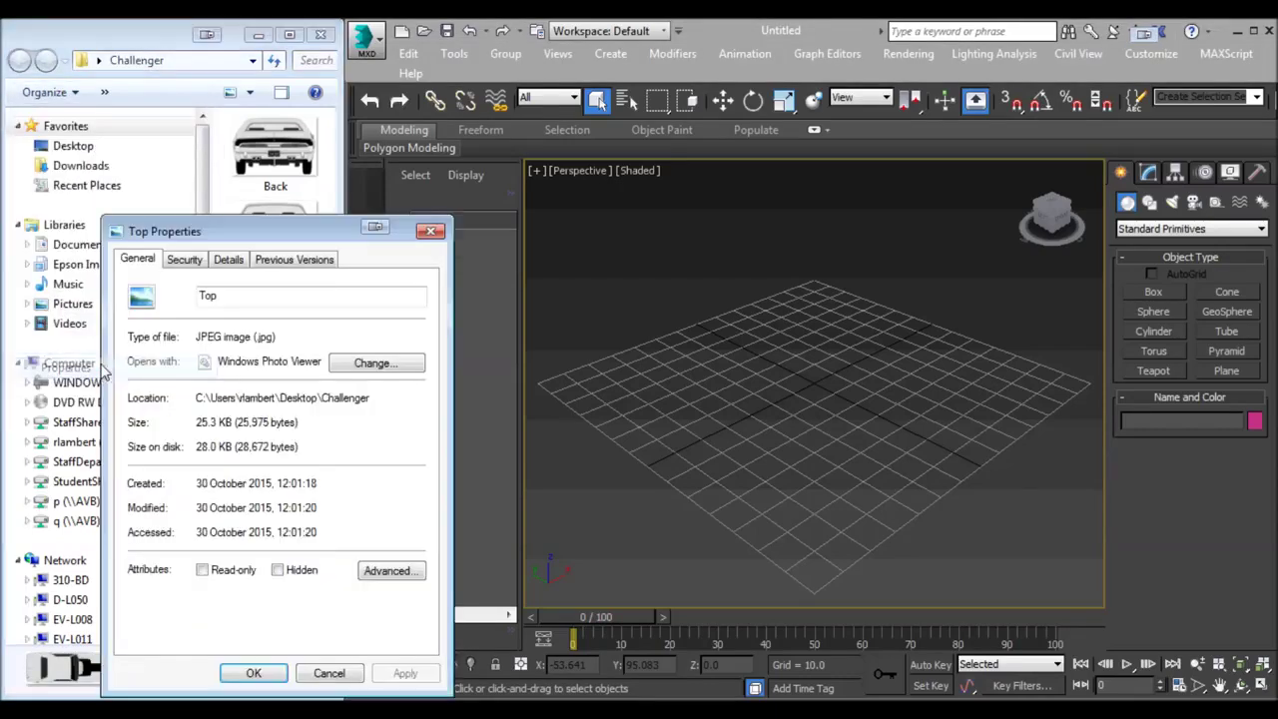
{"action": "left_click", "coordinate": [228, 259]}
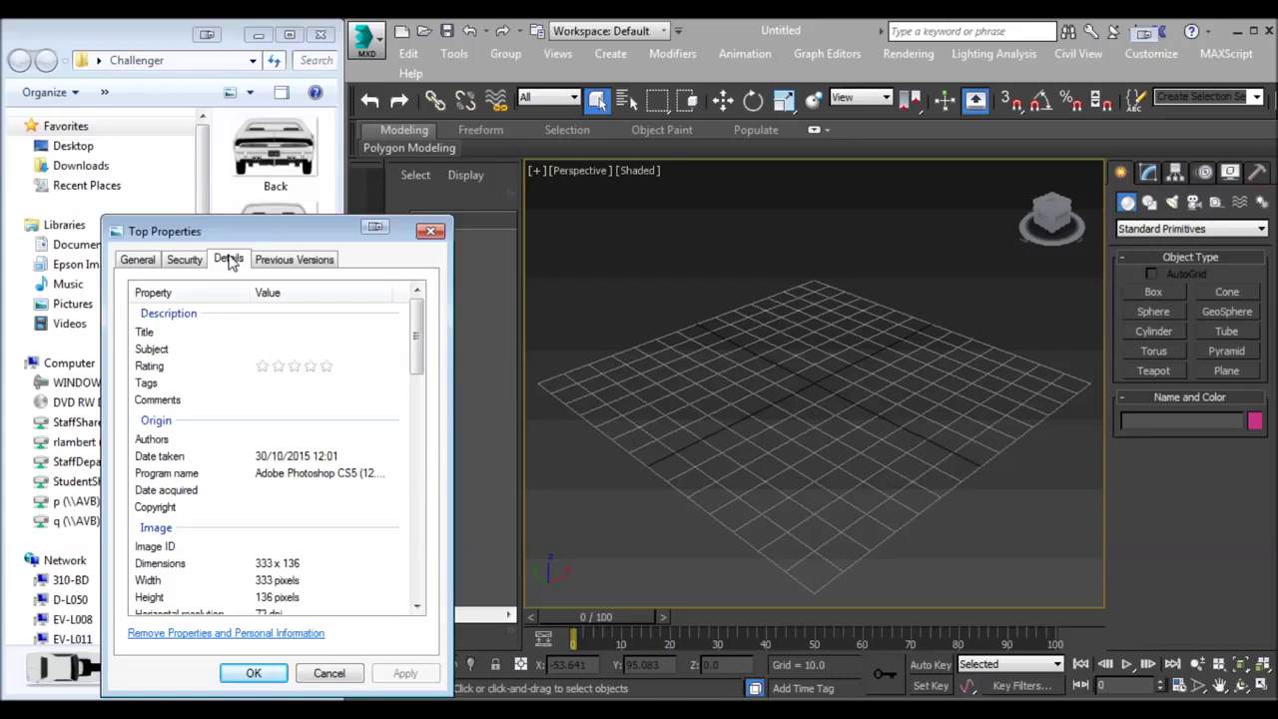
{"action": "left_click_drag", "start_coordinate": [265, 219], "coordinate": [253, 172]}
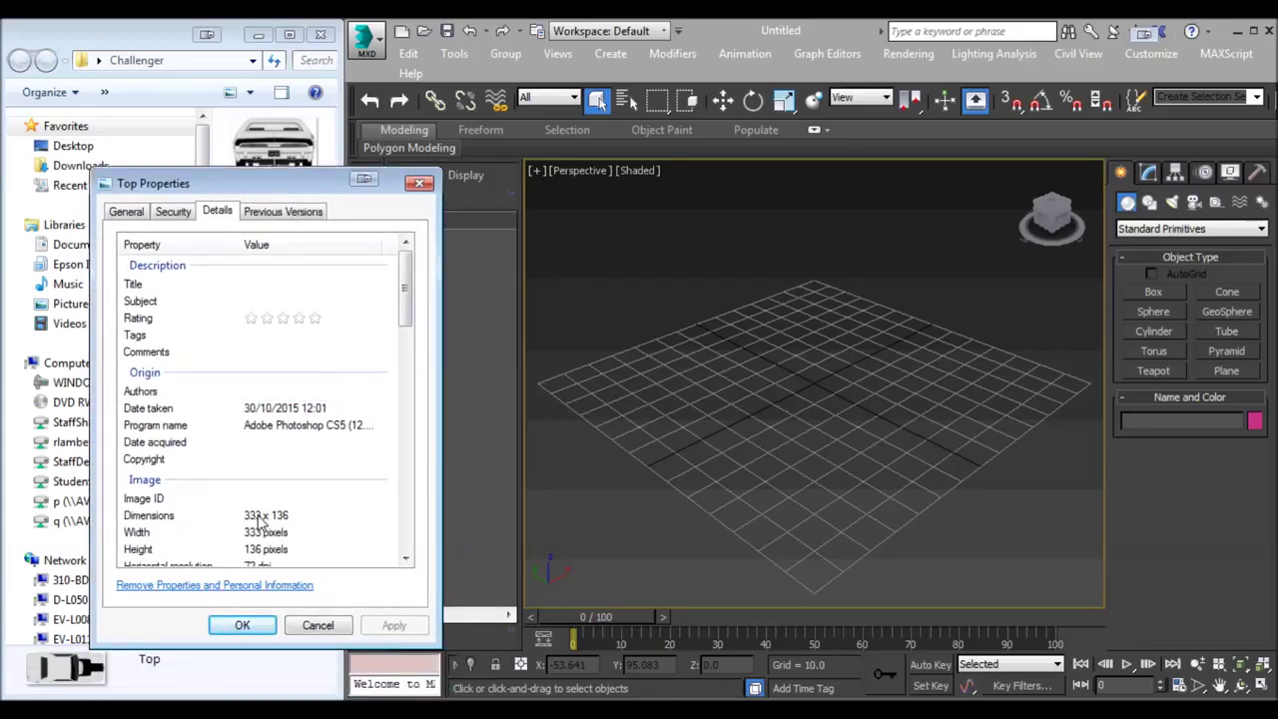
{"action": "left_click_drag", "start_coordinate": [311, 186], "coordinate": [577, 160]}
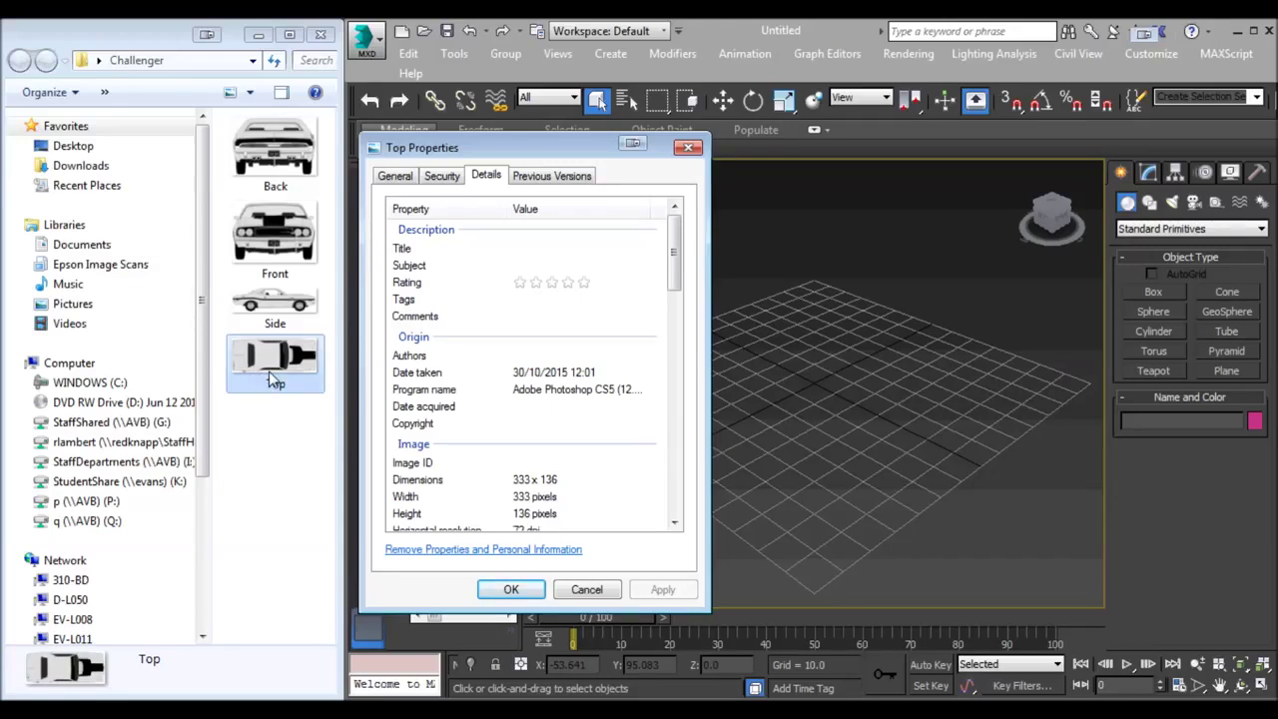
{"action": "left_click", "coordinate": [504, 589]}
Check the Front image's width and height in its file properties, and close the properties
{"action": "left_click", "coordinate": [275, 234]}
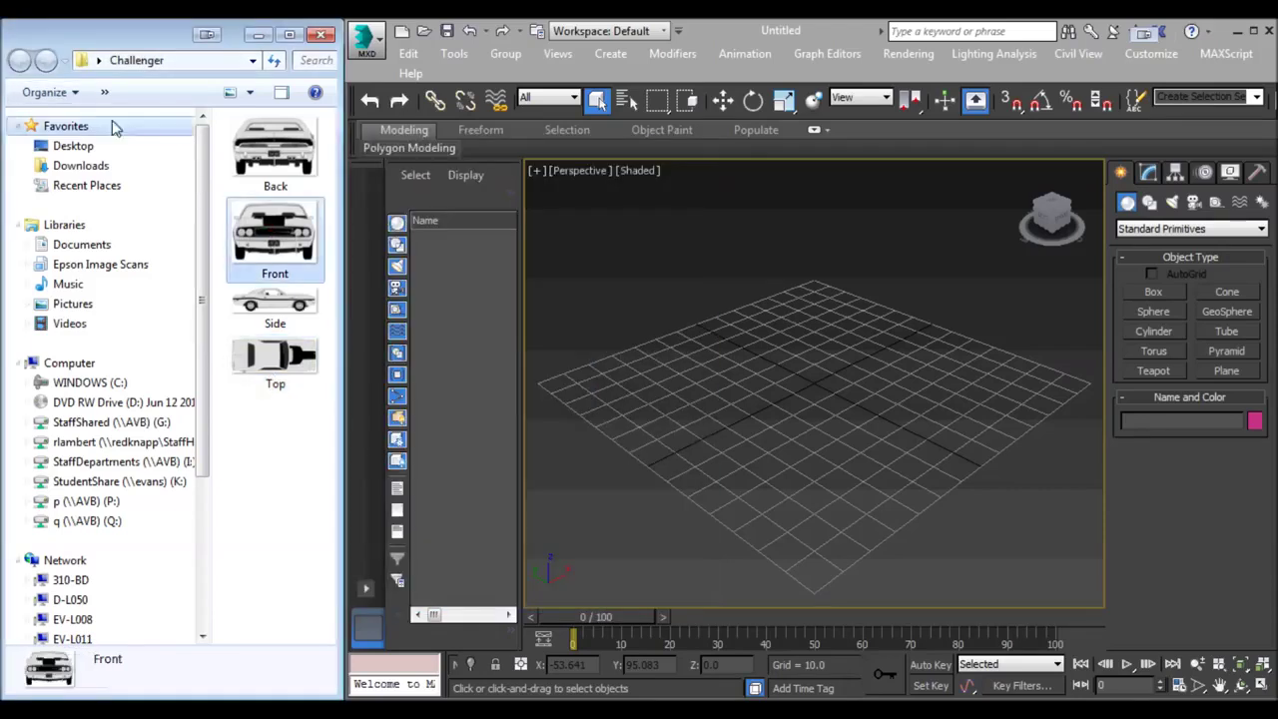
{"action": "left_click", "coordinate": [49, 91]}
{"action": "left_click", "coordinate": [68, 367]}
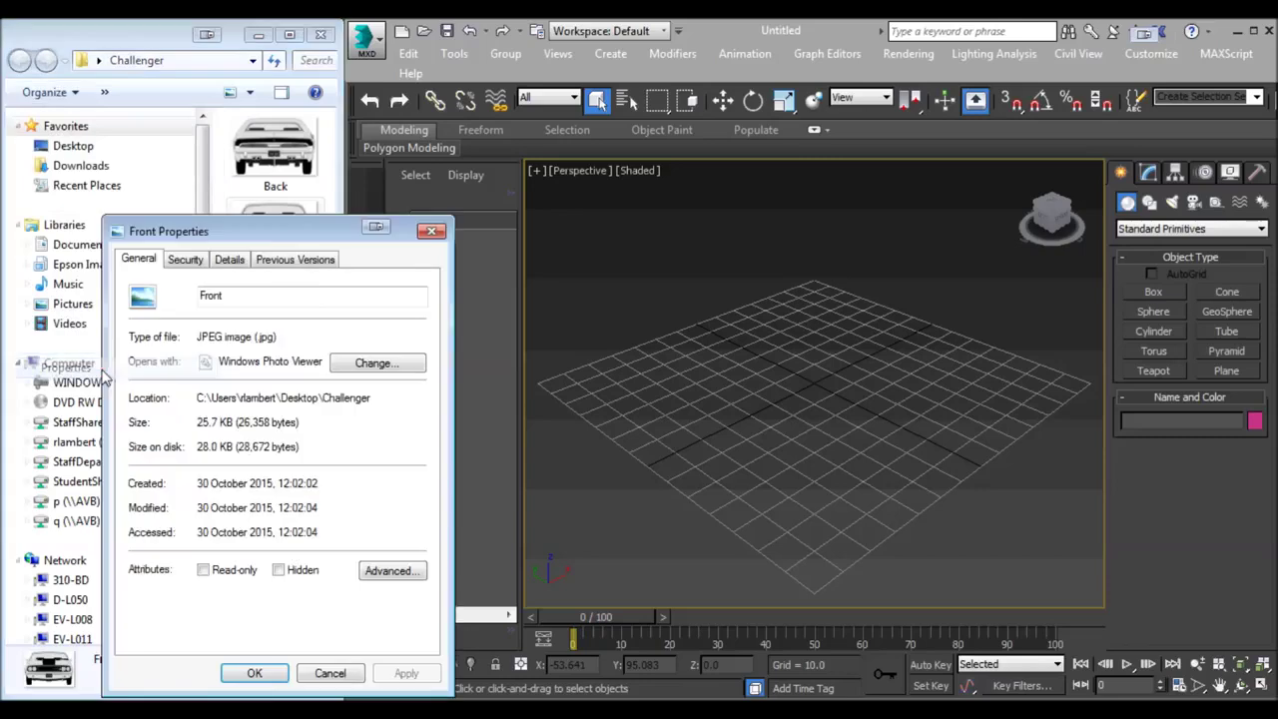
{"action": "left_click", "coordinate": [230, 260]}
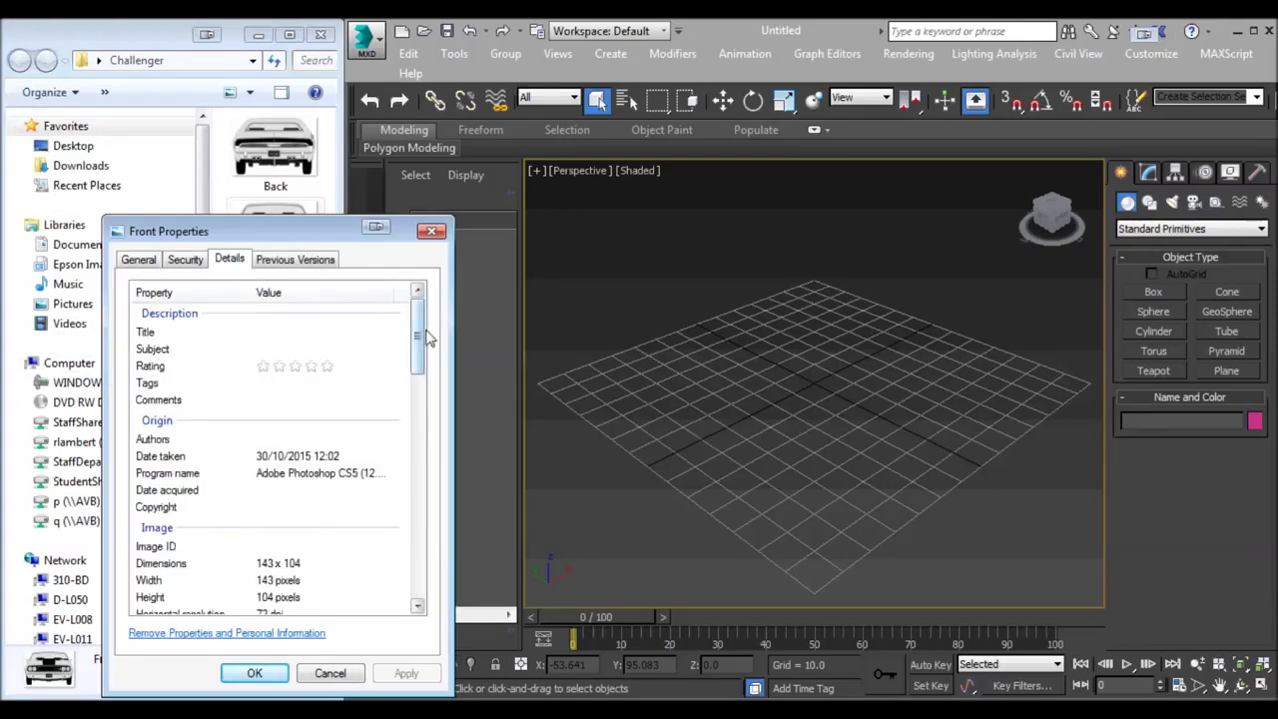
{"action": "left_click_drag", "start_coordinate": [420, 342], "coordinate": [421, 367]}
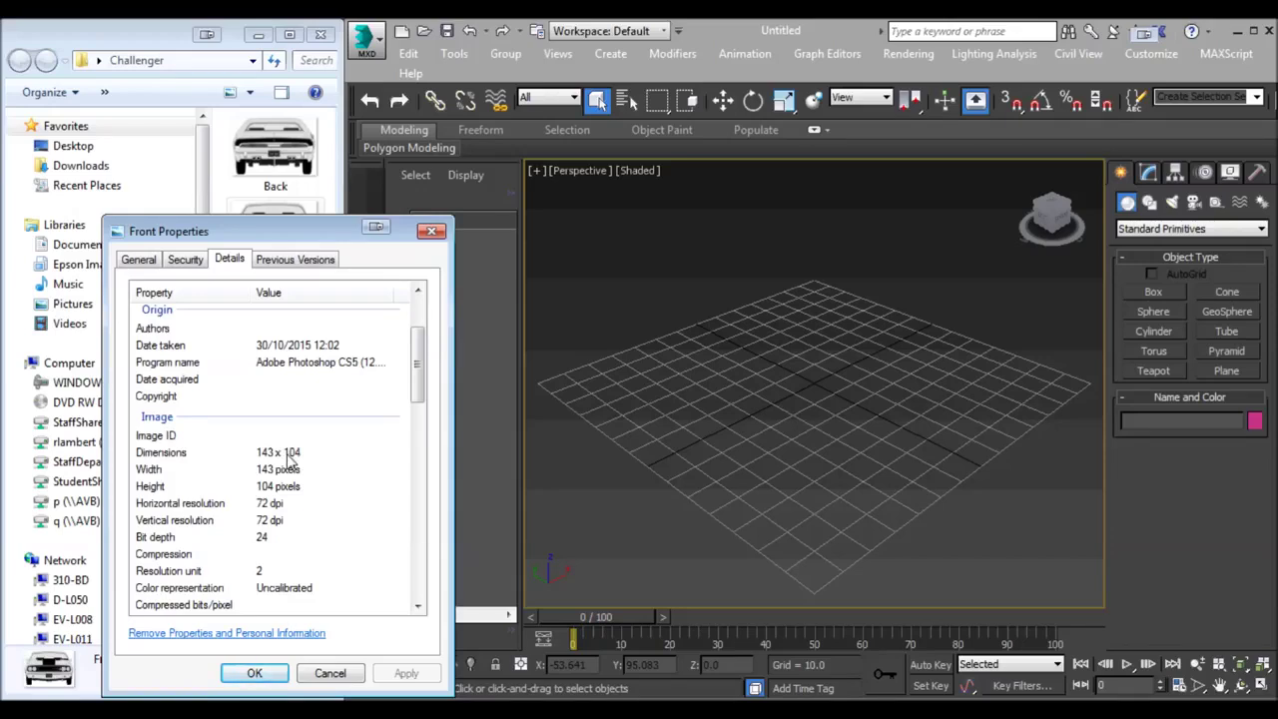
{"action": "left_click", "coordinate": [254, 673]}
Switch to 3ds Max, widen its window and maximise it to fill the screen
{"action": "left_click_drag", "start_coordinate": [347, 350], "coordinate": [278, 349]}
{"action": "left_click", "coordinate": [1251, 32]}
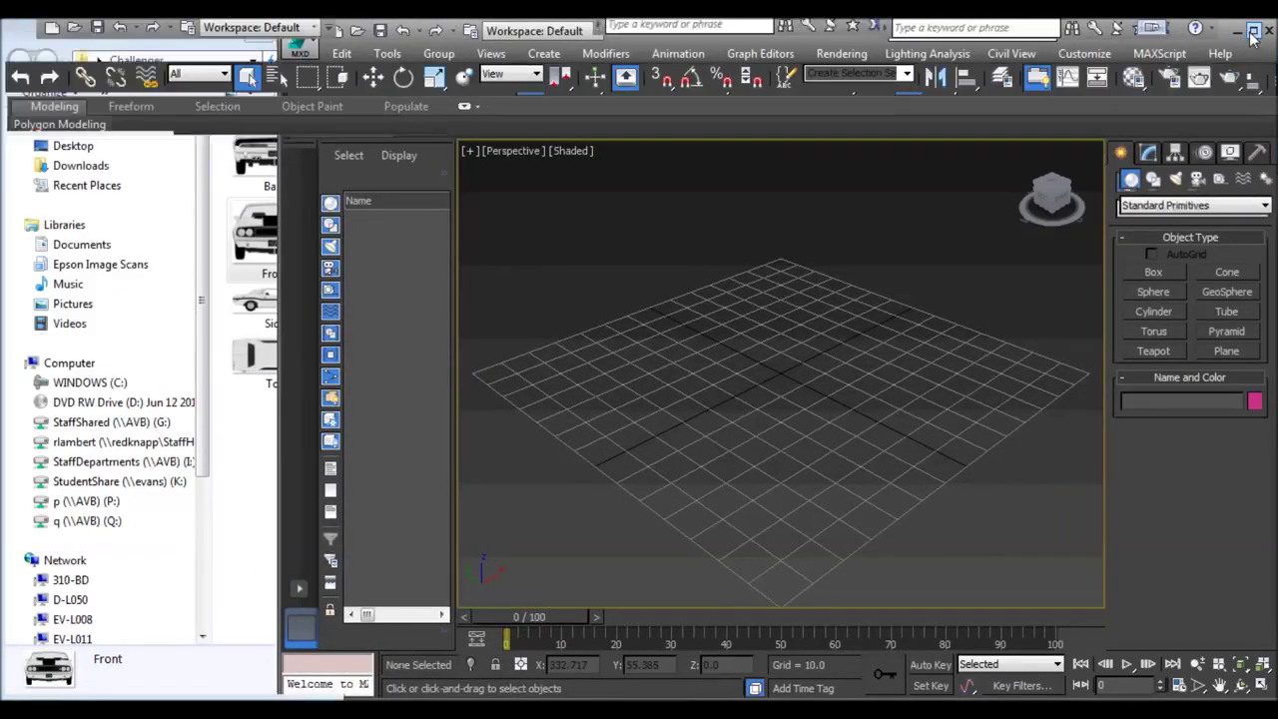
Create a box primitive near the centre of the grid, about 38 long, 29 wide and 16 high
{"action": "left_click", "coordinate": [1155, 269]}
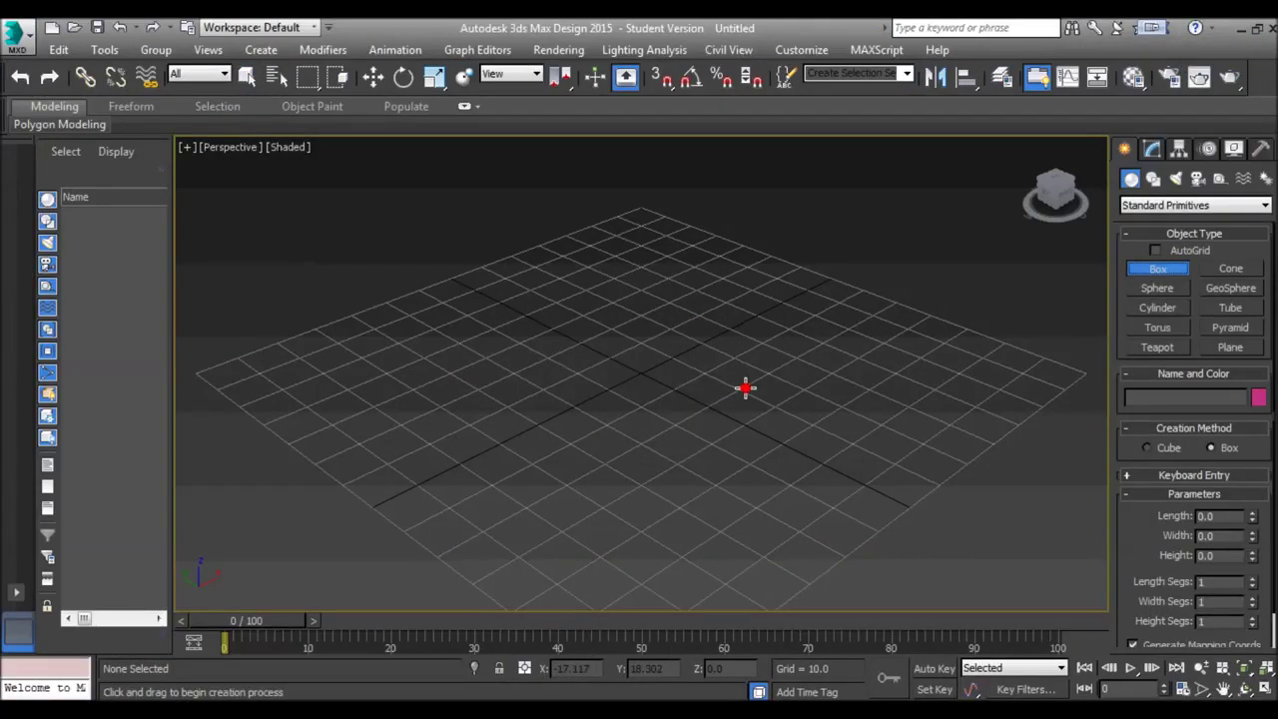
{"action": "left_click_drag", "start_coordinate": [528, 360], "coordinate": [747, 388]}
{"action": "left_click", "coordinate": [726, 329]}
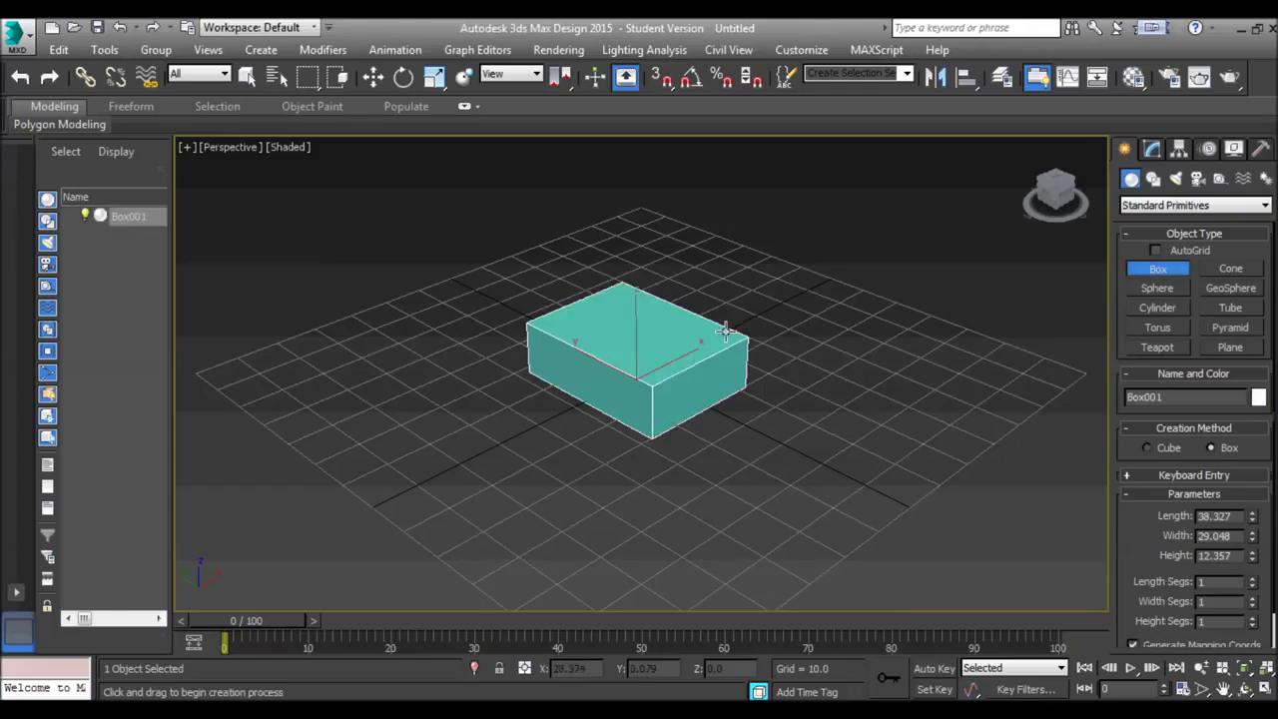
{"action": "left_click", "coordinate": [727, 308]}
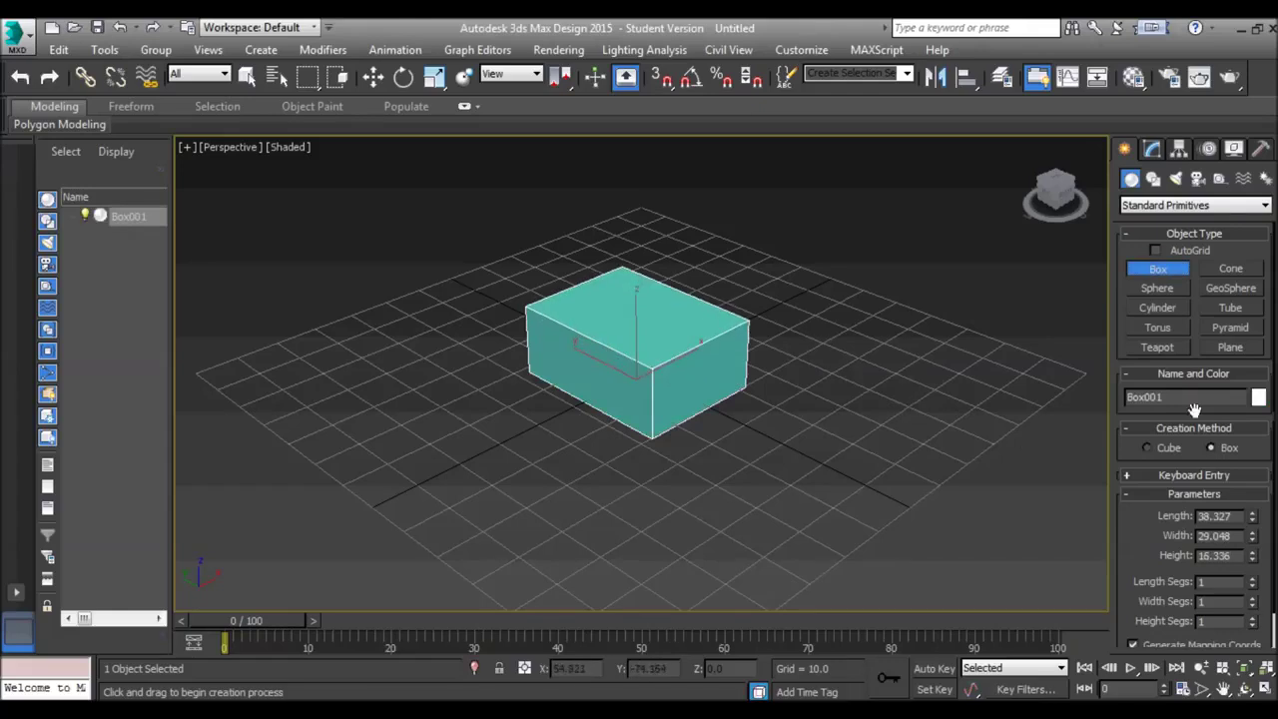
Set the box's length to 333, its width to 136 and its height to 104
{"action": "double_click", "coordinate": [1234, 516]}
{"action": "type", "text": "333"}
{"action": "key", "text": "Return"}
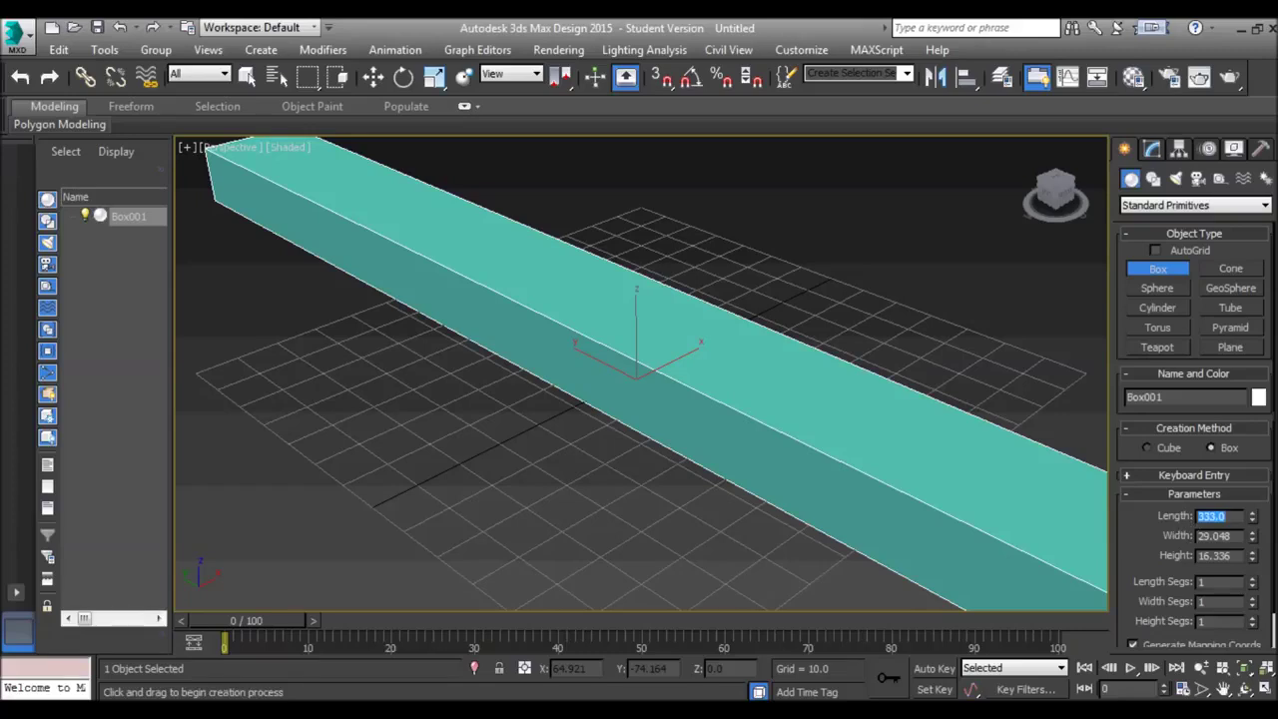
{"action": "left_click_drag", "start_coordinate": [1241, 538], "coordinate": [1193, 537]}
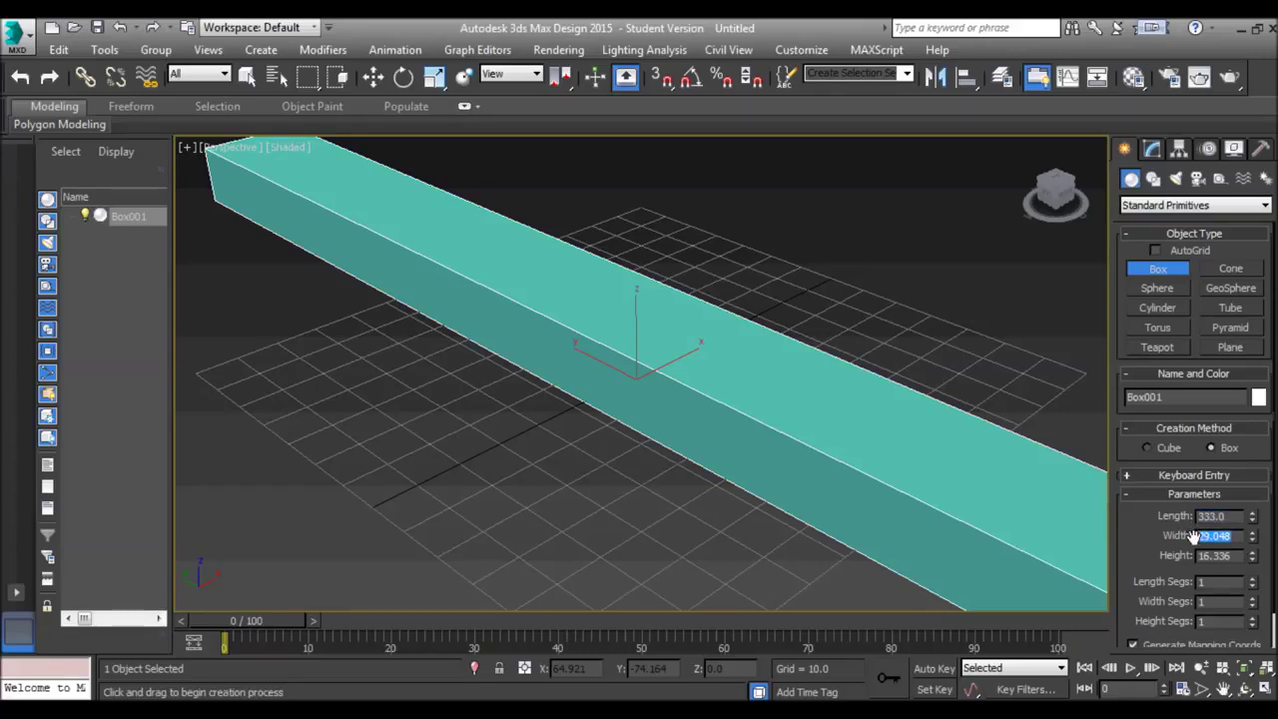
{"action": "type", "text": "136"}
{"action": "key", "text": "Return"}
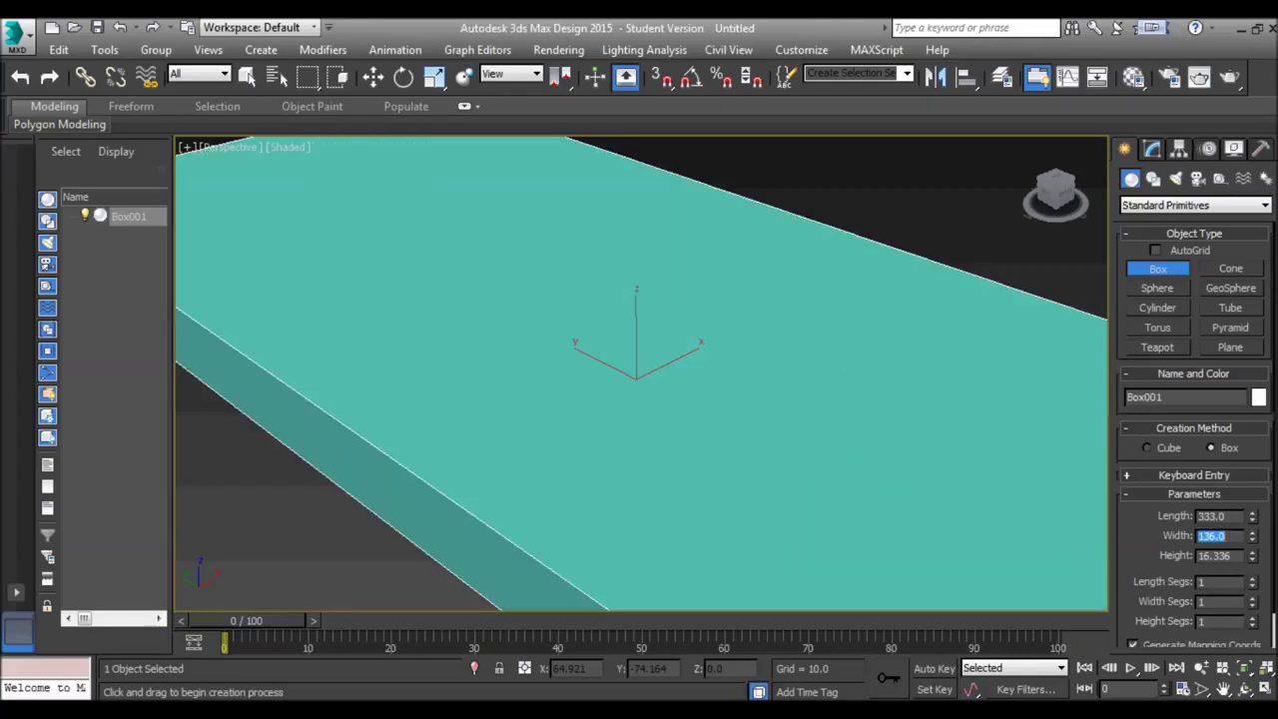
{"action": "left_click_drag", "start_coordinate": [1237, 555], "coordinate": [1190, 555]}
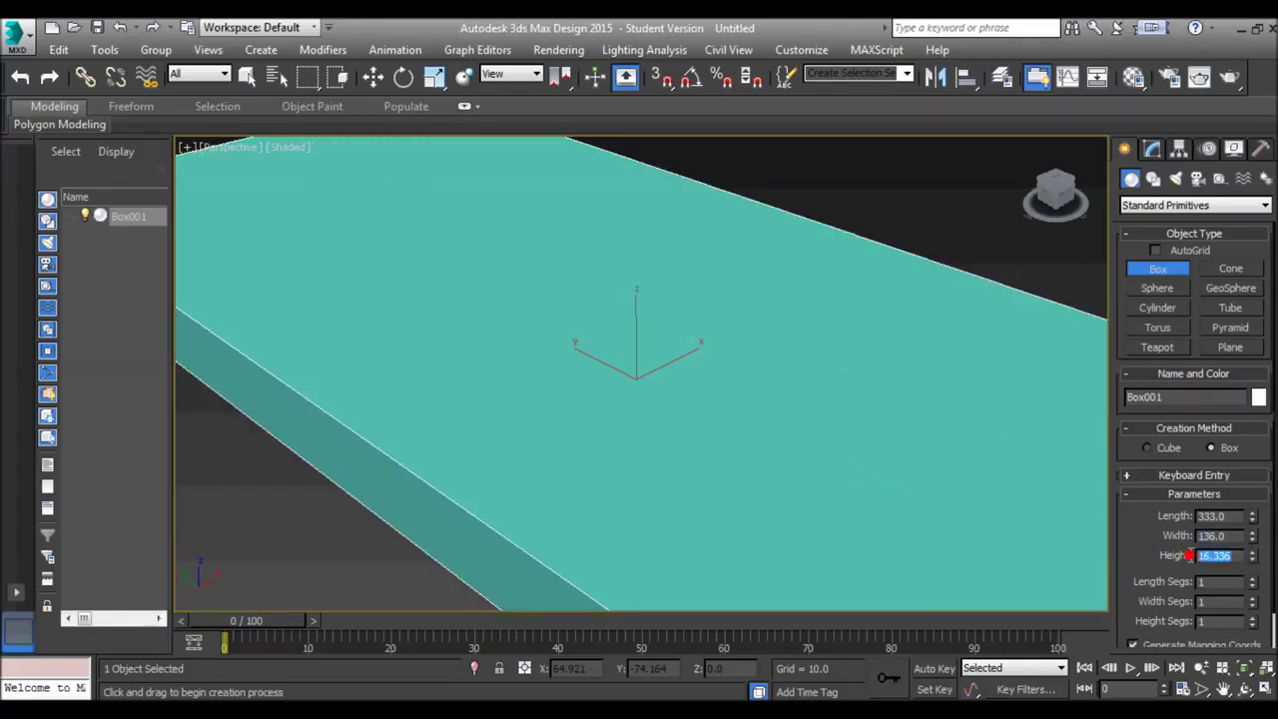
{"action": "type", "text": "104"}
{"action": "key", "text": "Return"}
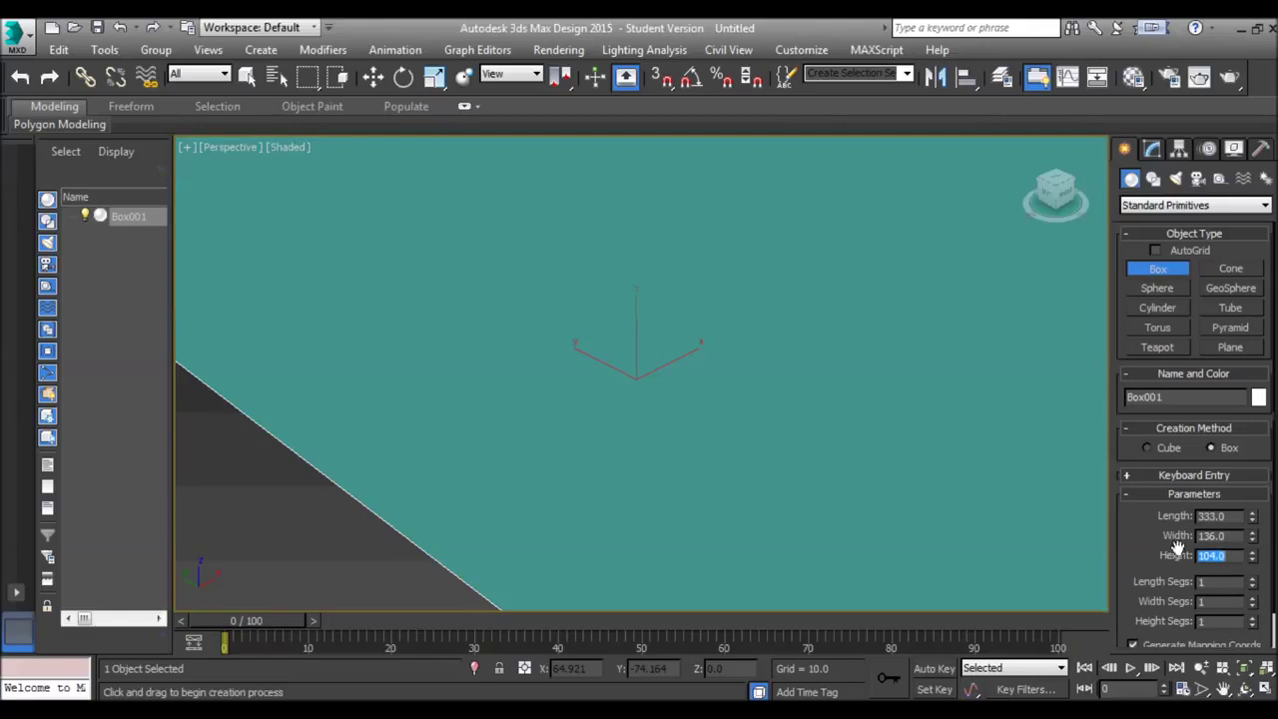
{"action": "scroll", "coordinate": [856, 454], "scroll_direction": "down", "scroll_amount": 5}
{"action": "scroll", "coordinate": [858, 466], "scroll_direction": "up", "scroll_amount": 3}
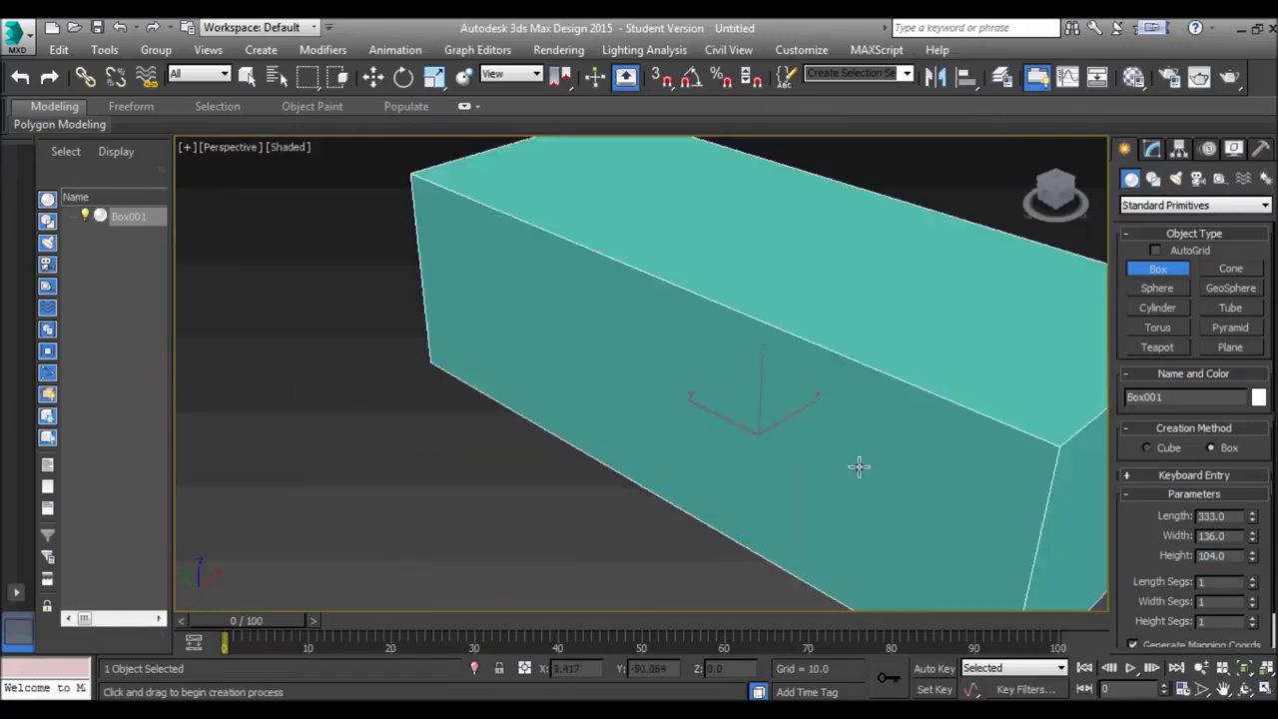
{"action": "scroll", "coordinate": [858, 466], "scroll_direction": "down", "scroll_amount": 5}
{"action": "middle_click_drag", "start_coordinate": [832, 439], "coordinate": [659, 370]}
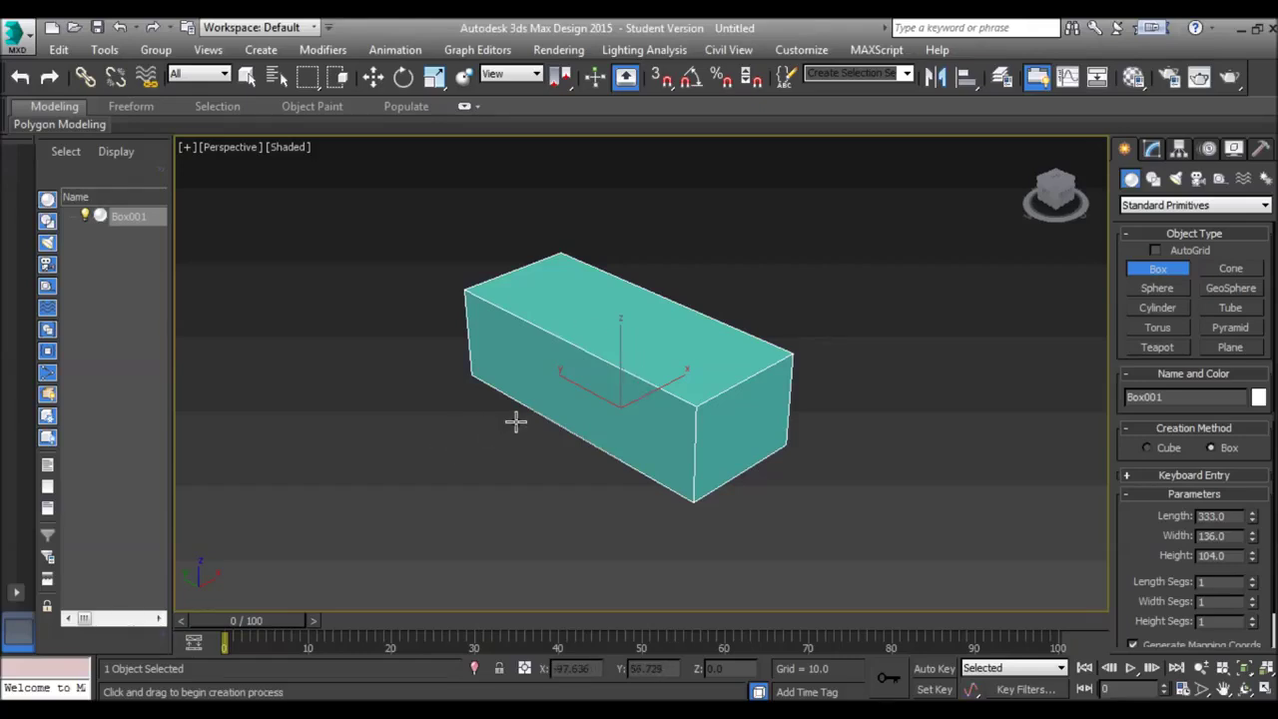
Move the box to the world origin by setting its X and Y positions to 0
{"action": "key", "text": "w"}
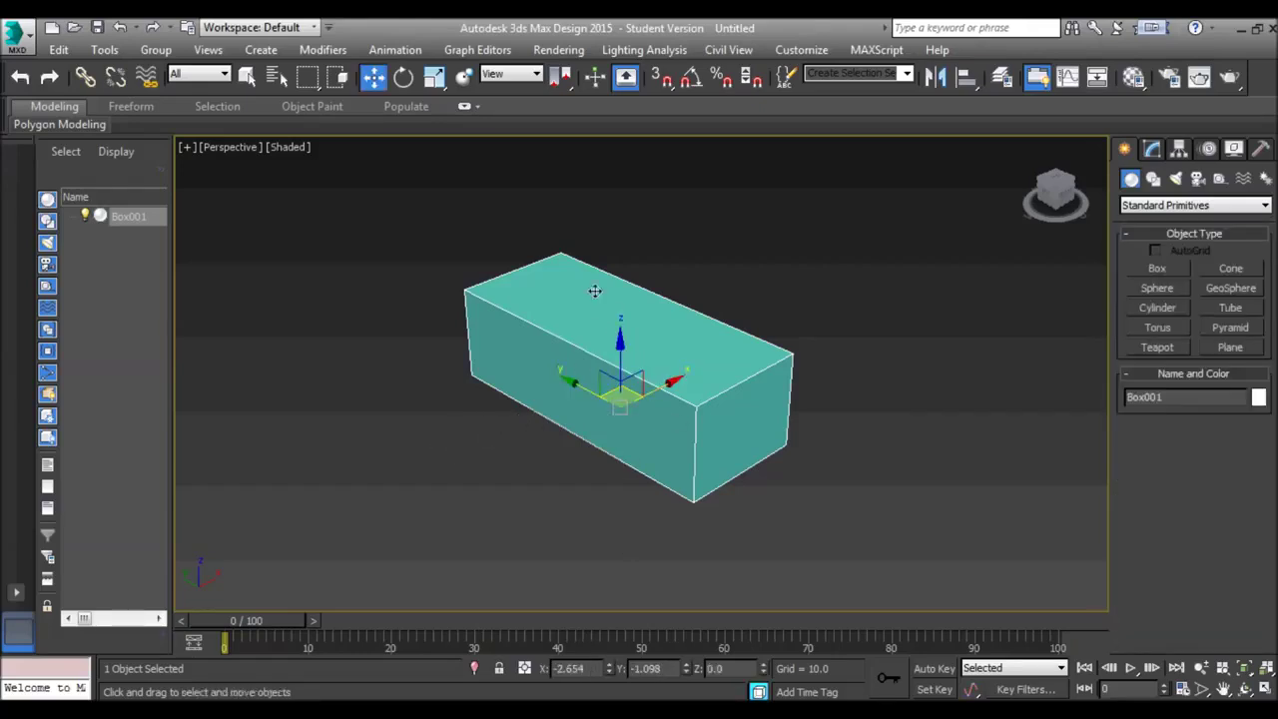
{"action": "right_click", "coordinate": [609, 668]}
{"action": "right_click", "coordinate": [686, 670]}
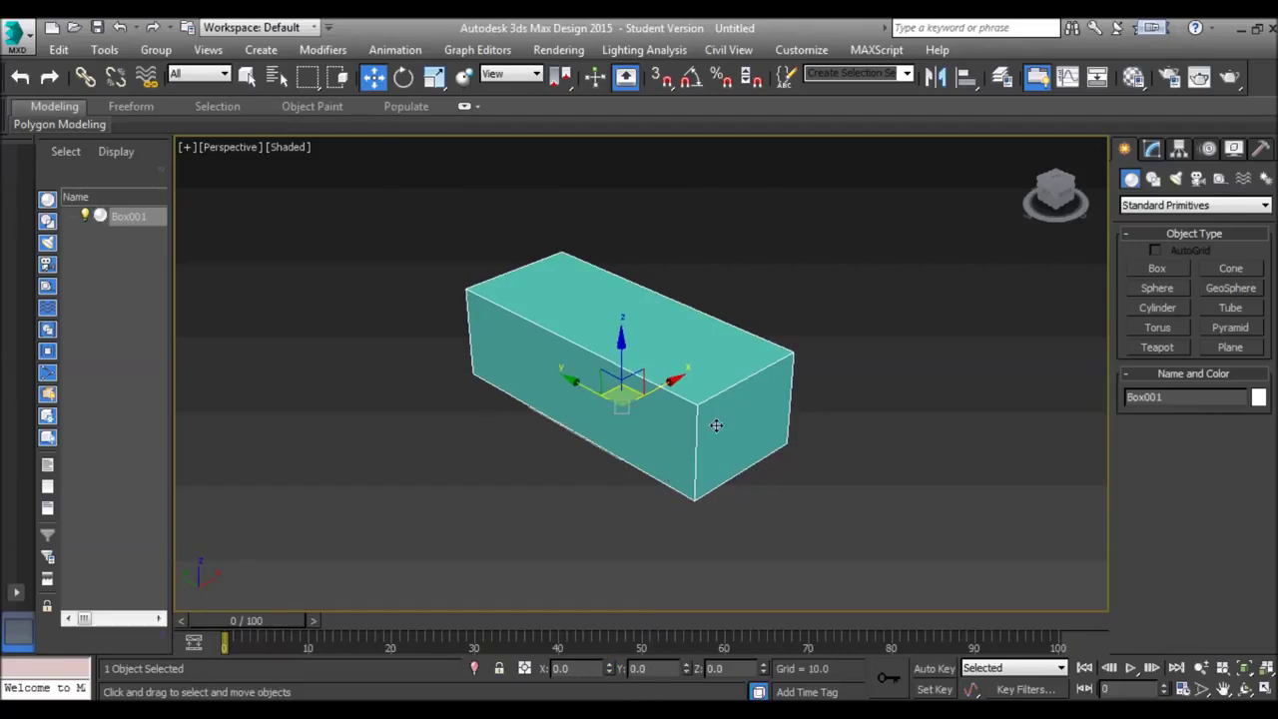
Convert the box to an Editable Poly and delete its top polygon
{"action": "right_click", "coordinate": [696, 380]}
{"action": "mouse_move", "coordinate": [849, 564]}
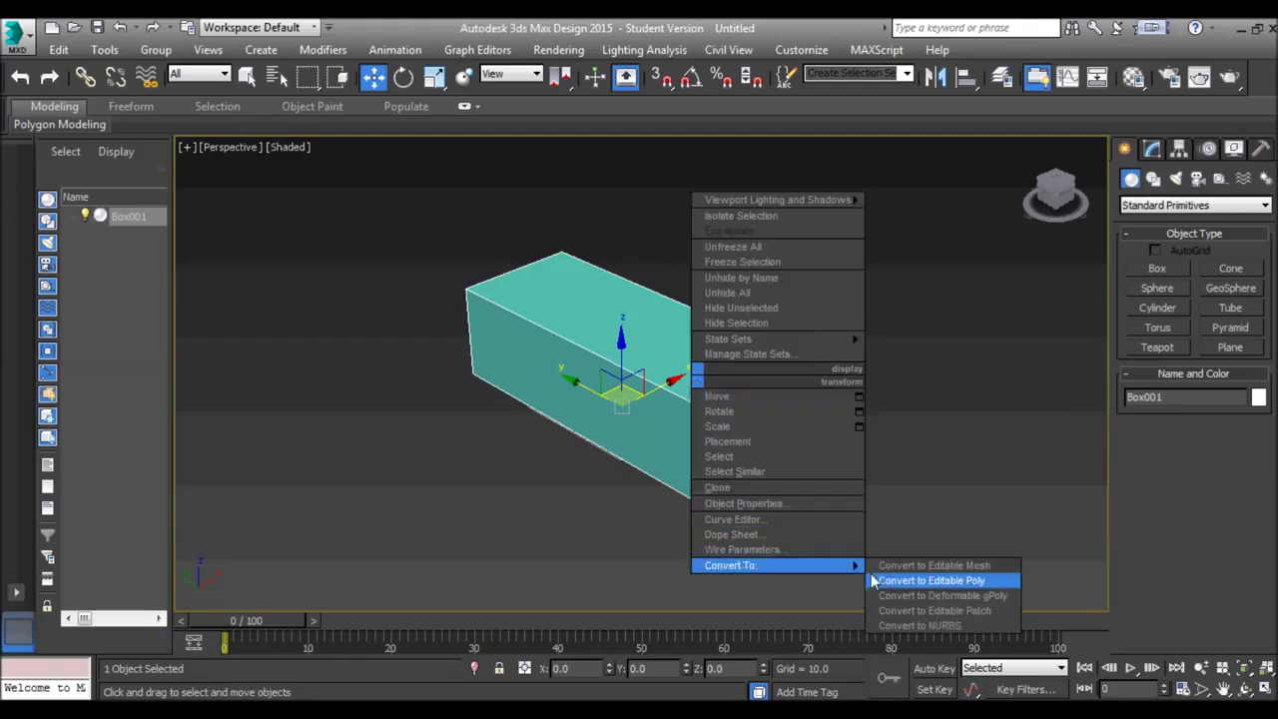
{"action": "left_click", "coordinate": [901, 581]}
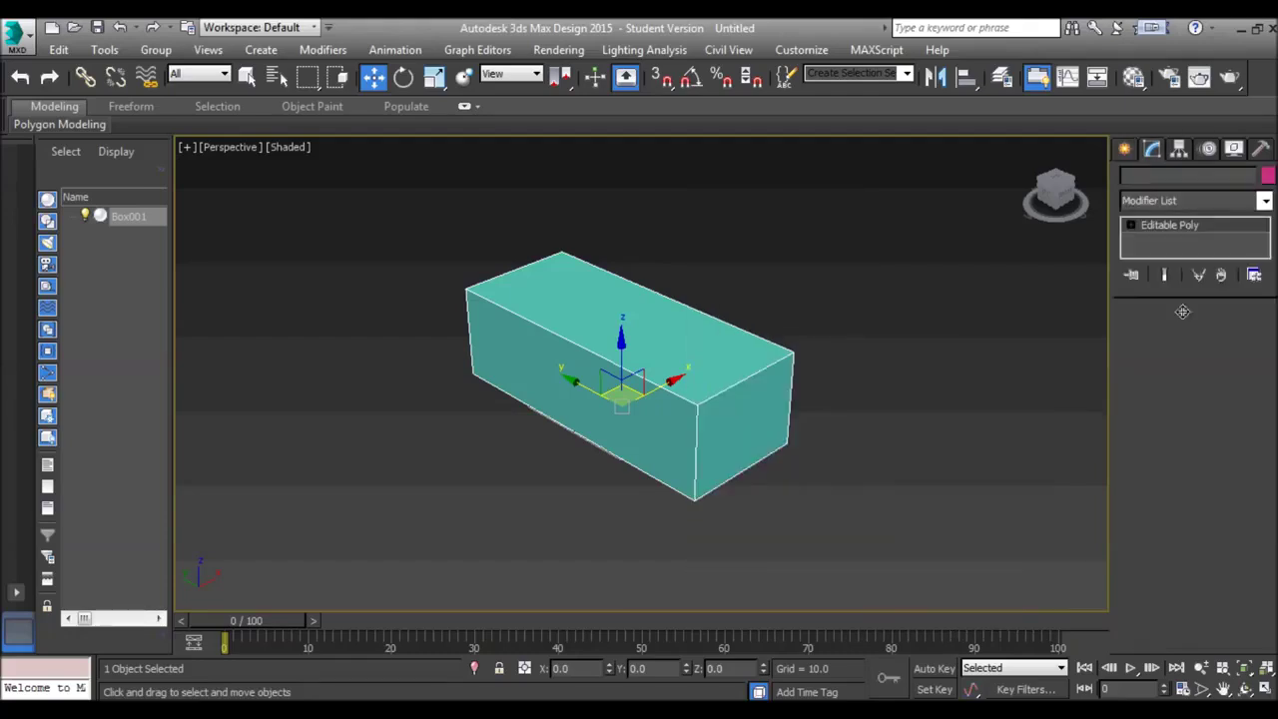
{"action": "left_click", "coordinate": [1213, 340]}
{"action": "left_click", "coordinate": [693, 359]}
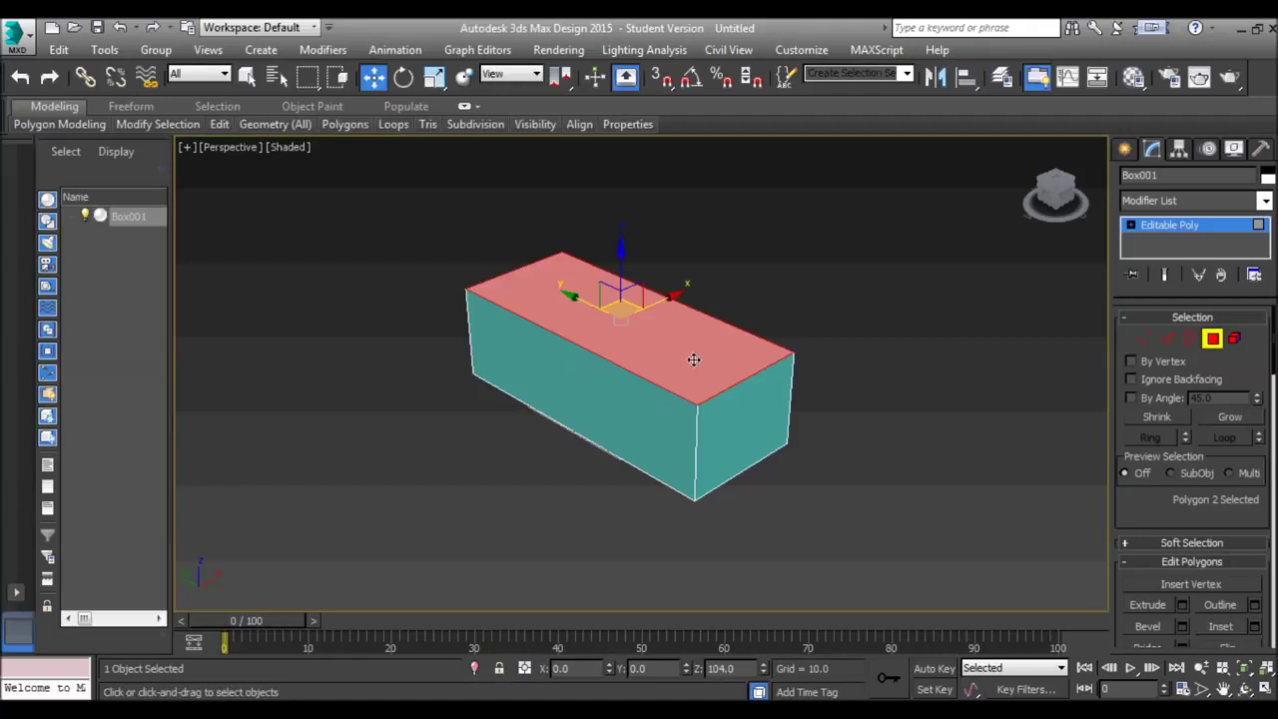
{"action": "key", "text": "Delete"}
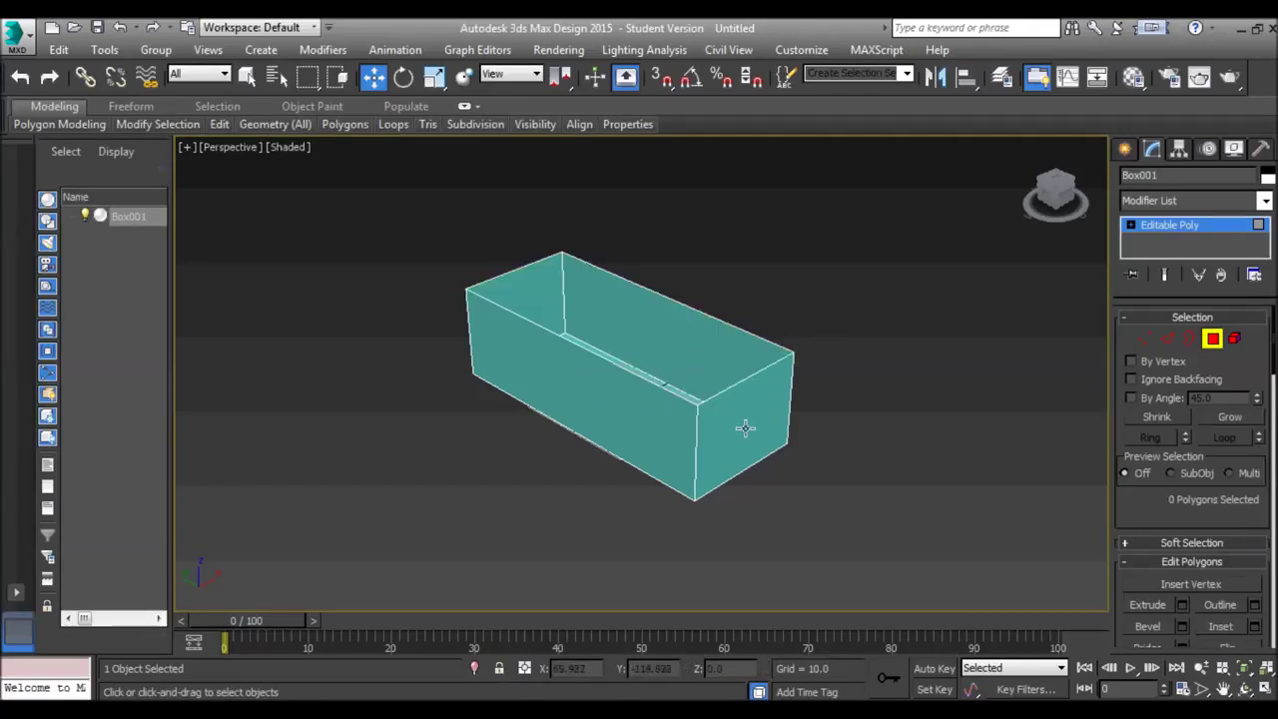
Delete the long side polygon facing the Left view, leaving the floor, two ends and far side
{"action": "middle_click_drag", "start_coordinate": [650, 381], "coordinate": [652, 384]}
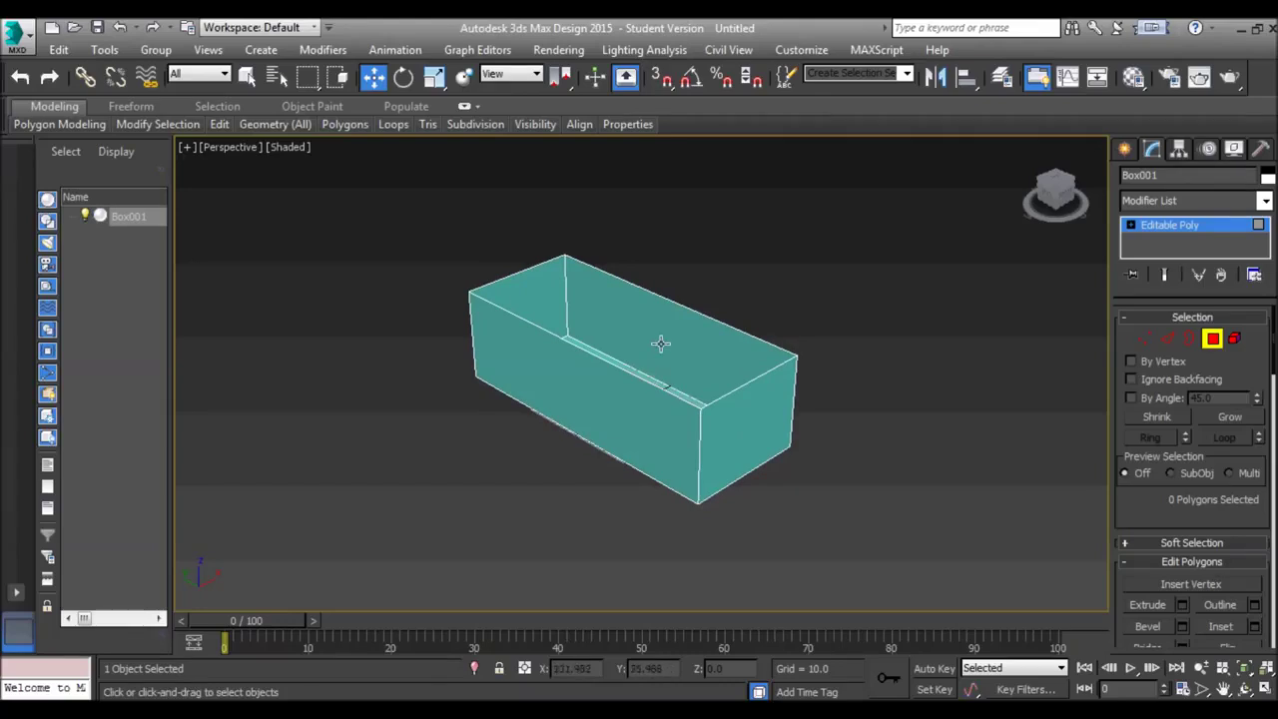
{"action": "left_click", "coordinate": [660, 340]}
{"action": "left_click", "coordinate": [583, 410]}
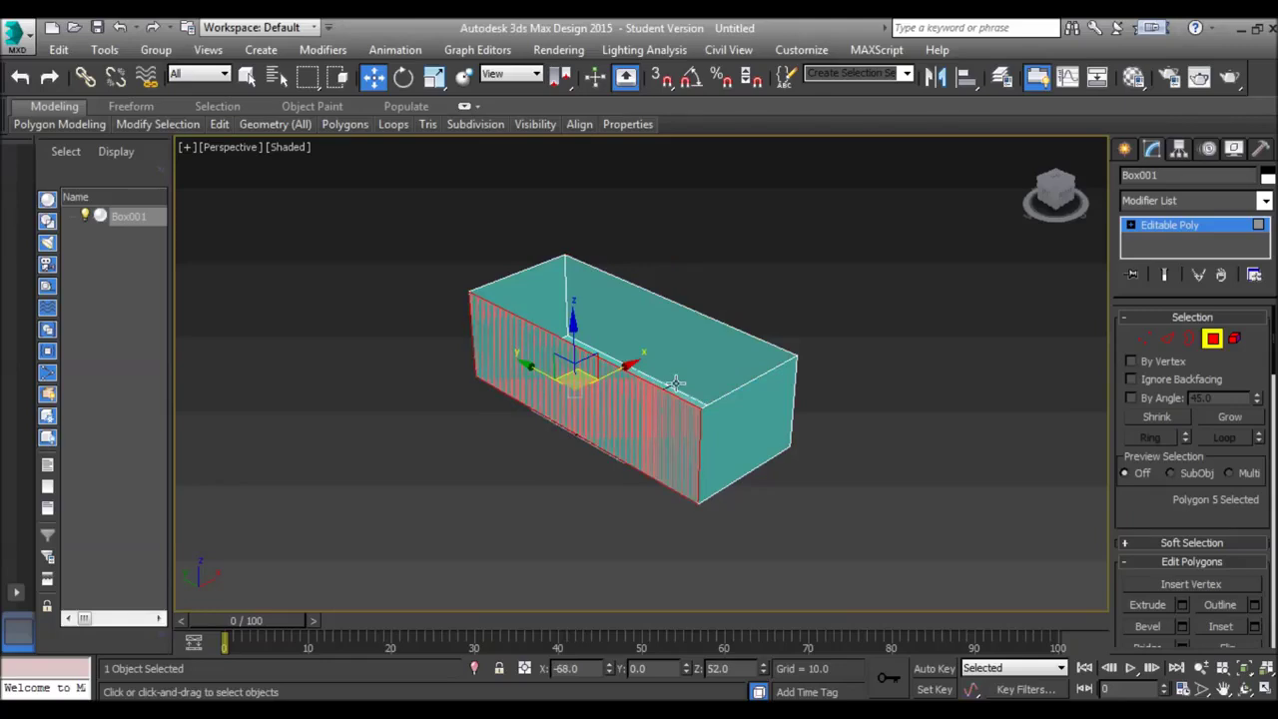
{"action": "key", "text": "l"}
{"action": "middle_click_drag", "start_coordinate": [668, 317], "coordinate": [671, 375]}
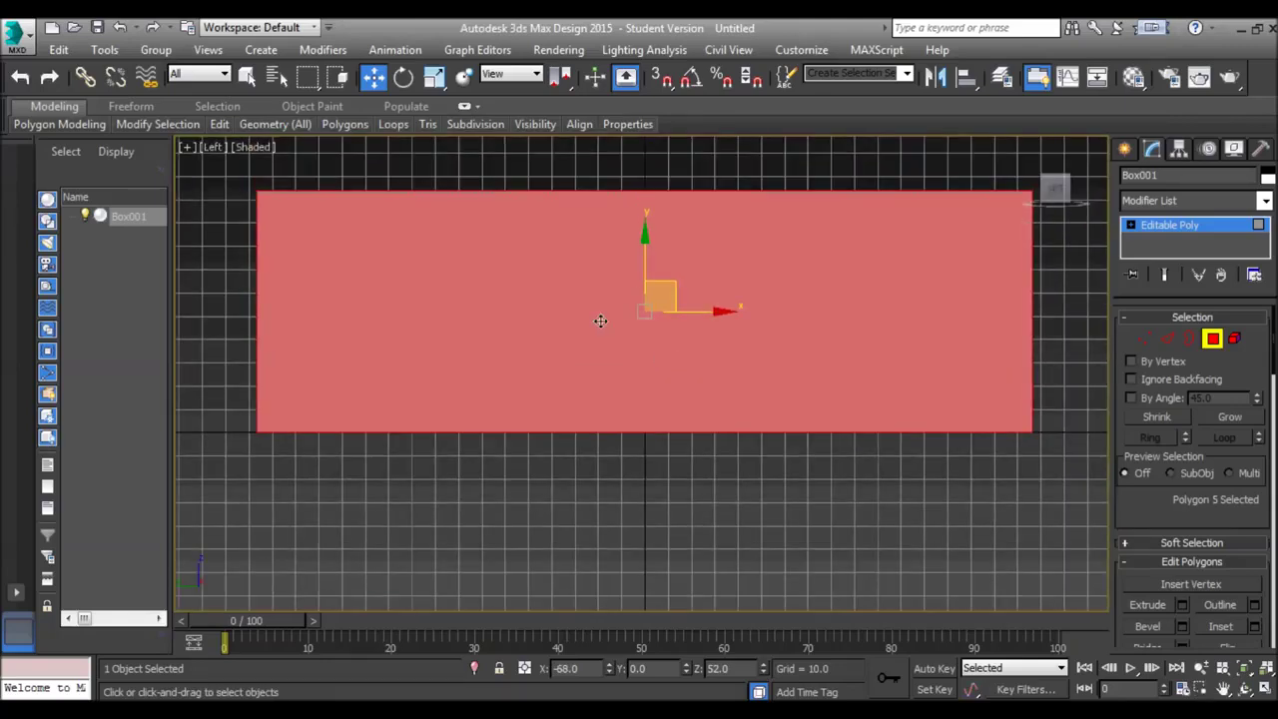
{"action": "key", "text": "p"}
{"action": "scroll", "coordinate": [599, 324], "scroll_direction": "down", "scroll_amount": 5}
{"action": "middle_click_drag", "start_coordinate": [598, 336], "coordinate": [593, 382], "text": "alt"}
{"action": "key", "text": "Delete"}
{"action": "scroll", "coordinate": [589, 388], "scroll_direction": "up", "scroll_amount": 5}
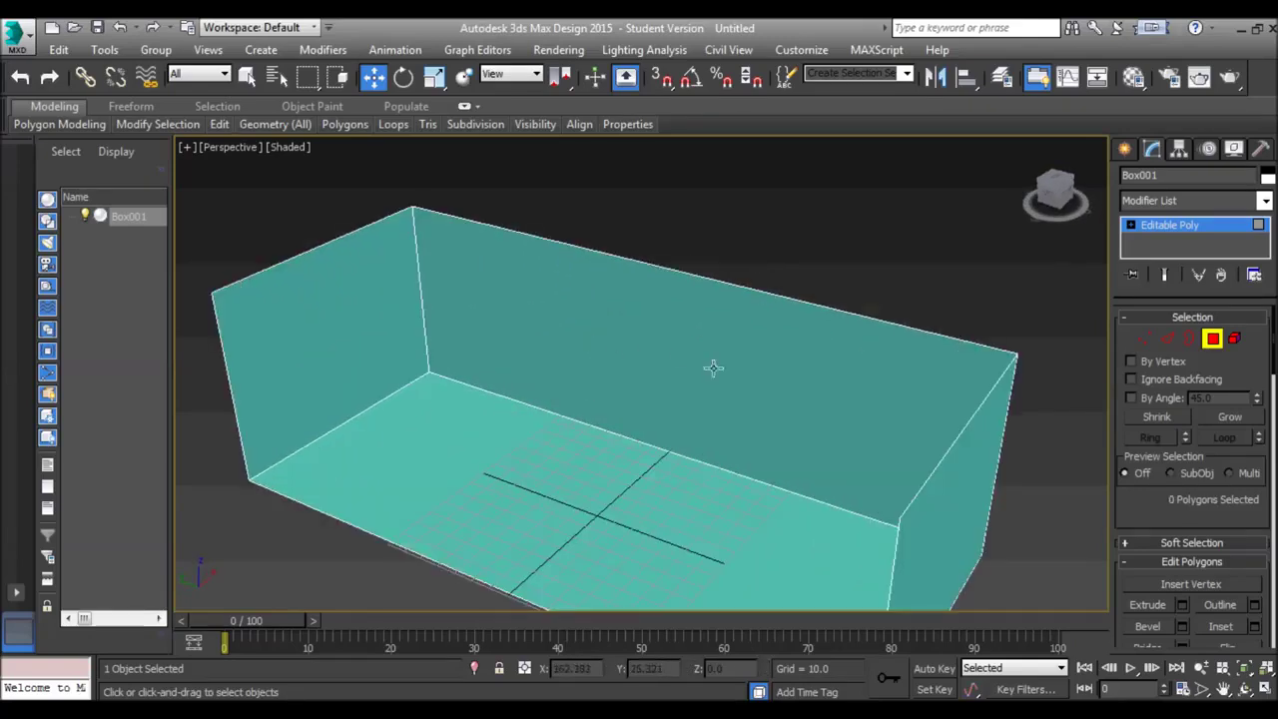
{"action": "scroll", "coordinate": [669, 366], "scroll_direction": "down", "scroll_amount": 5}
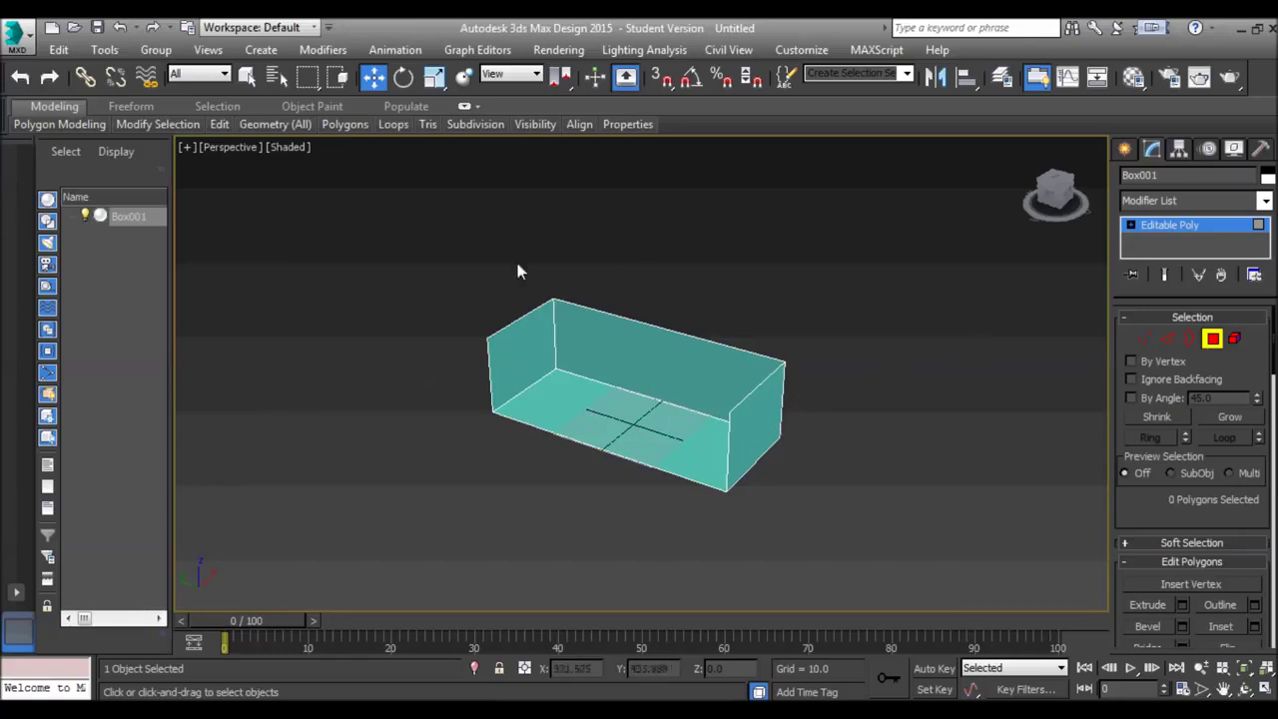
Flip the normals of all four remaining polygons and leave polygon sub-object editing
{"action": "left_click", "coordinate": [570, 403]}
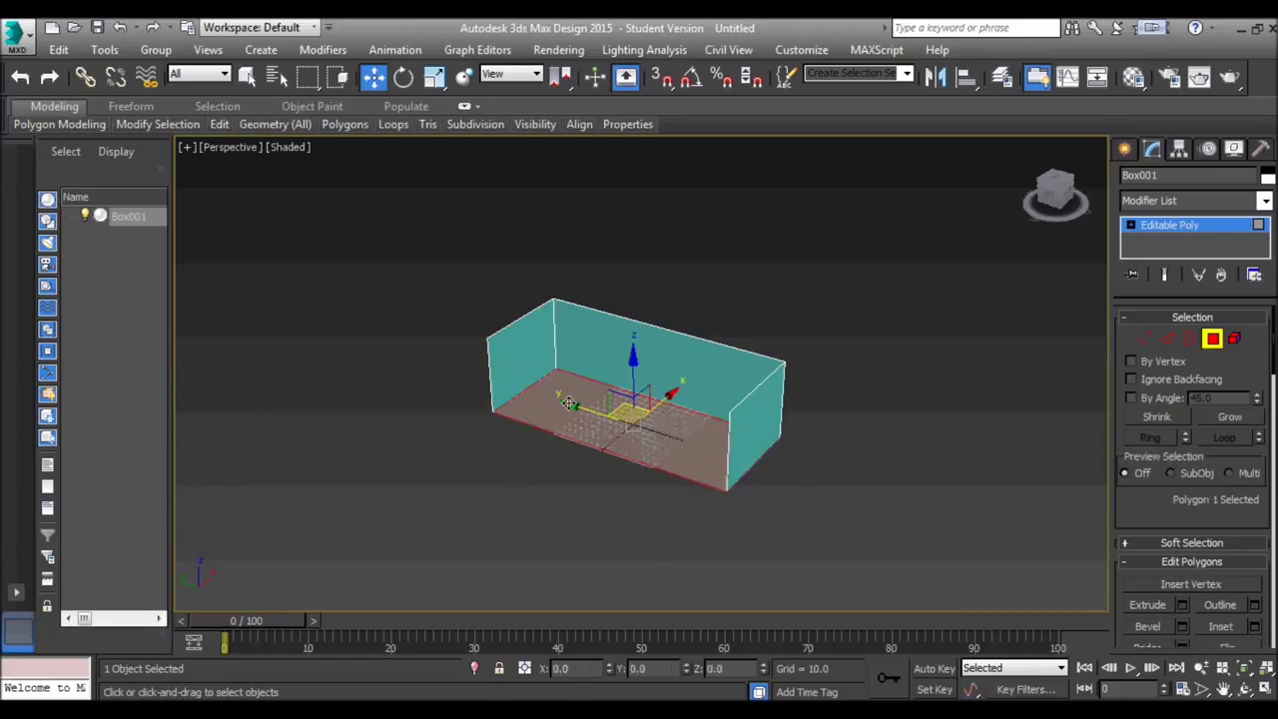
{"action": "left_click", "coordinate": [749, 361]}
{"action": "left_click_drag", "start_coordinate": [473, 279], "coordinate": [853, 513]}
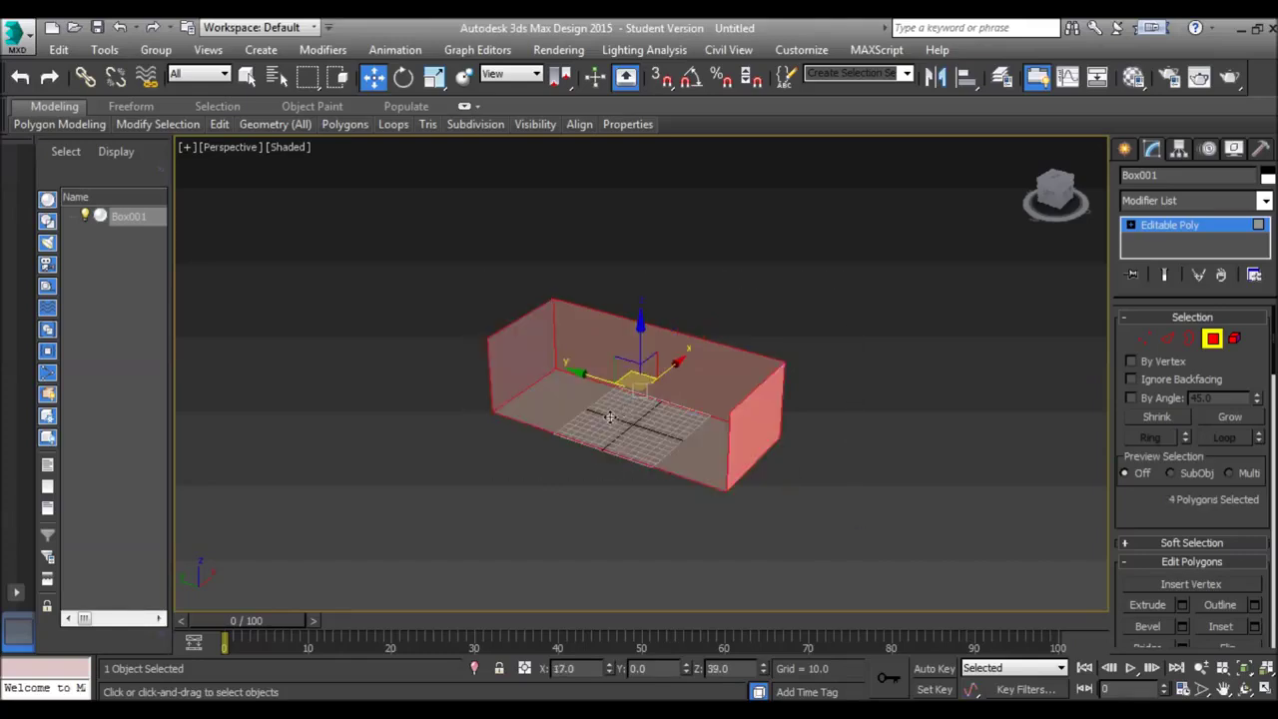
{"action": "left_click_drag", "start_coordinate": [799, 476], "coordinate": [342, 220]}
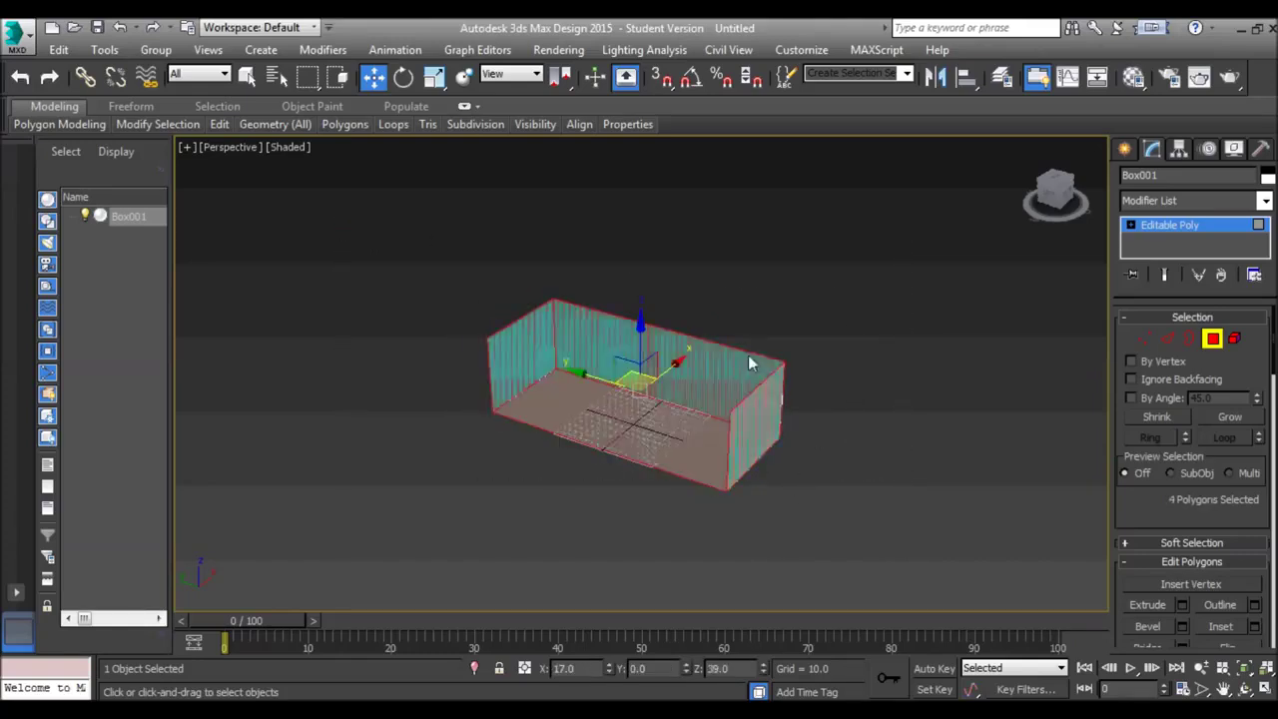
{"action": "left_click_drag", "start_coordinate": [1232, 513], "coordinate": [1235, 385]}
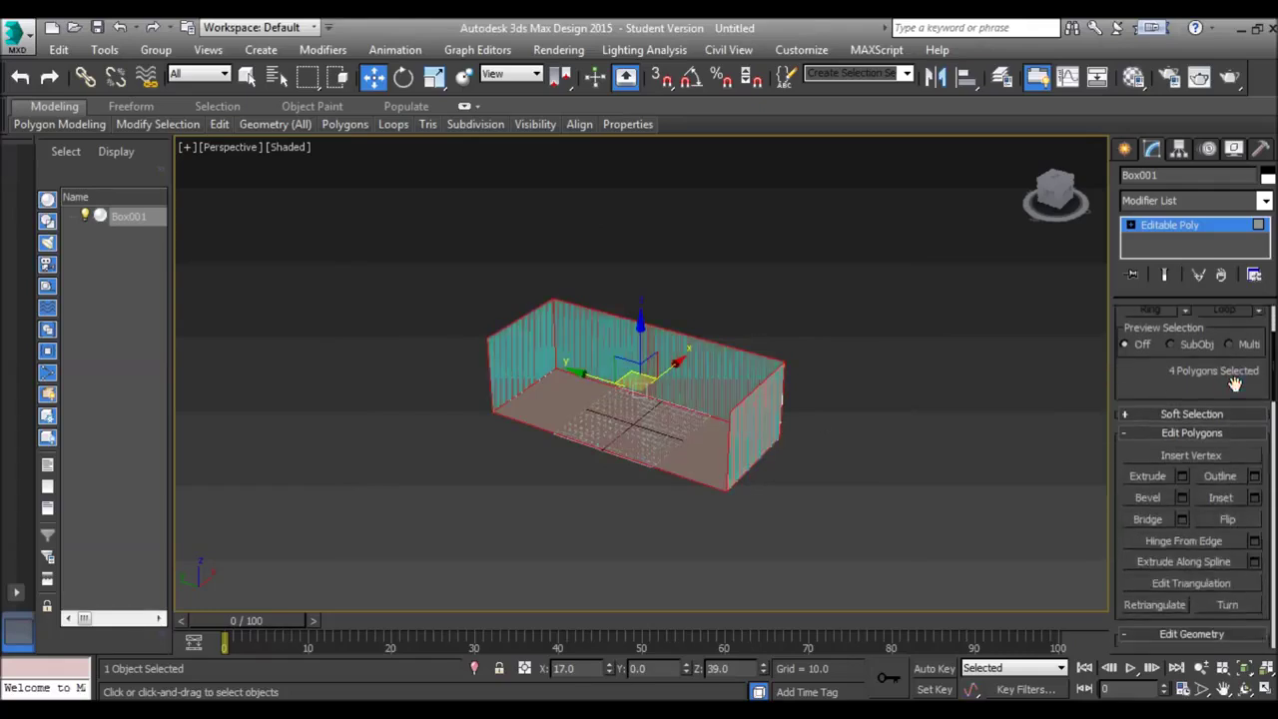
{"action": "left_click", "coordinate": [1238, 520]}
{"action": "left_click", "coordinate": [1019, 514]}
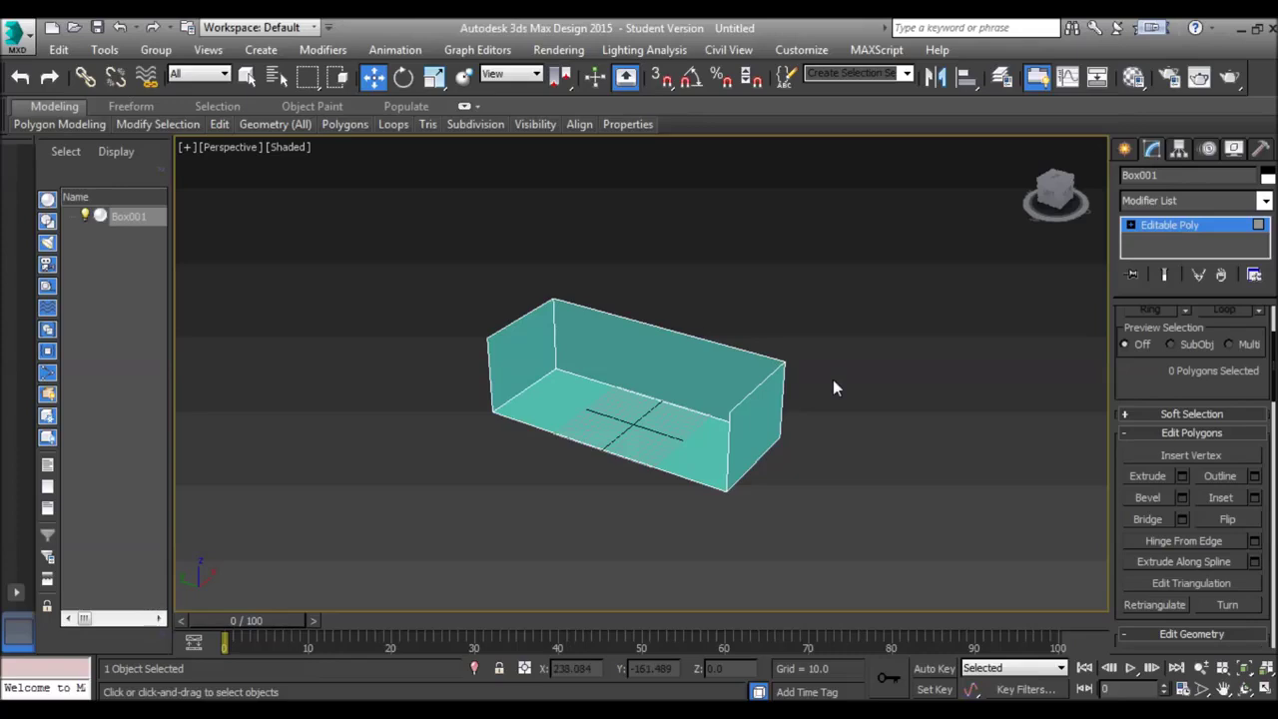
{"action": "left_click_drag", "start_coordinate": [1188, 309], "coordinate": [1190, 438]}
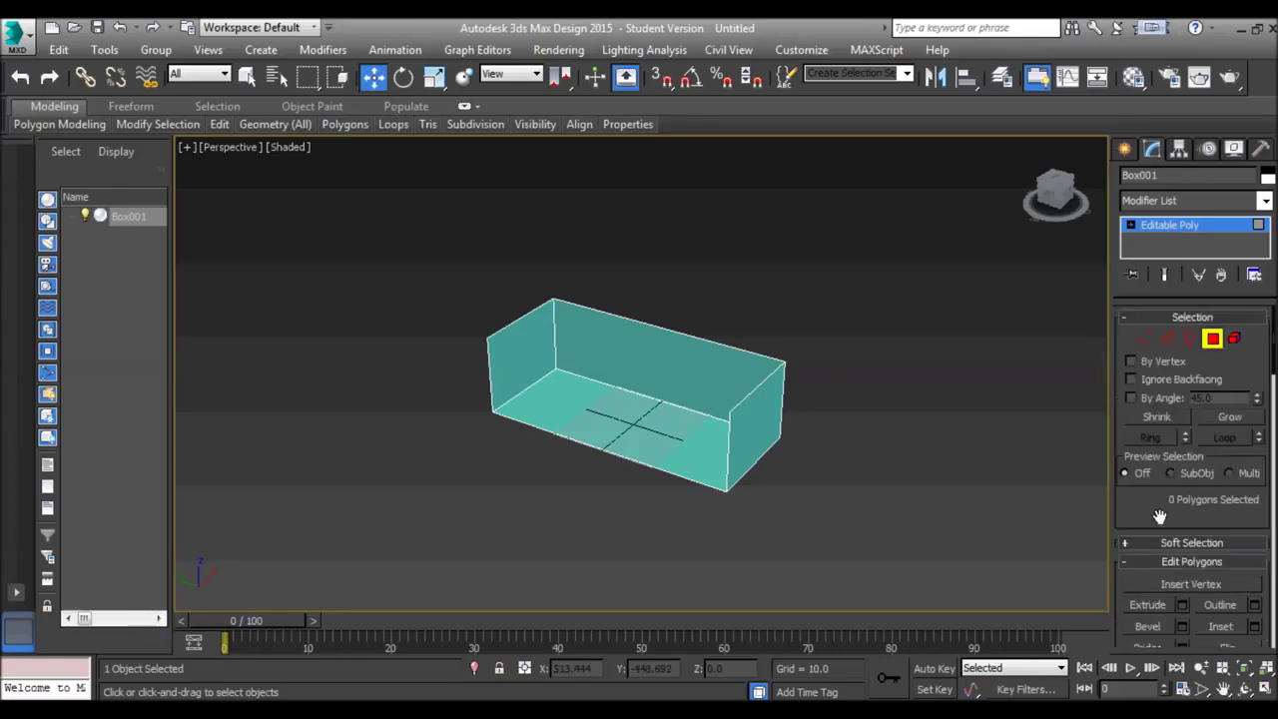
{"action": "left_click", "coordinate": [1211, 339]}
{"action": "scroll", "coordinate": [692, 398], "scroll_direction": "up", "scroll_amount": 4}
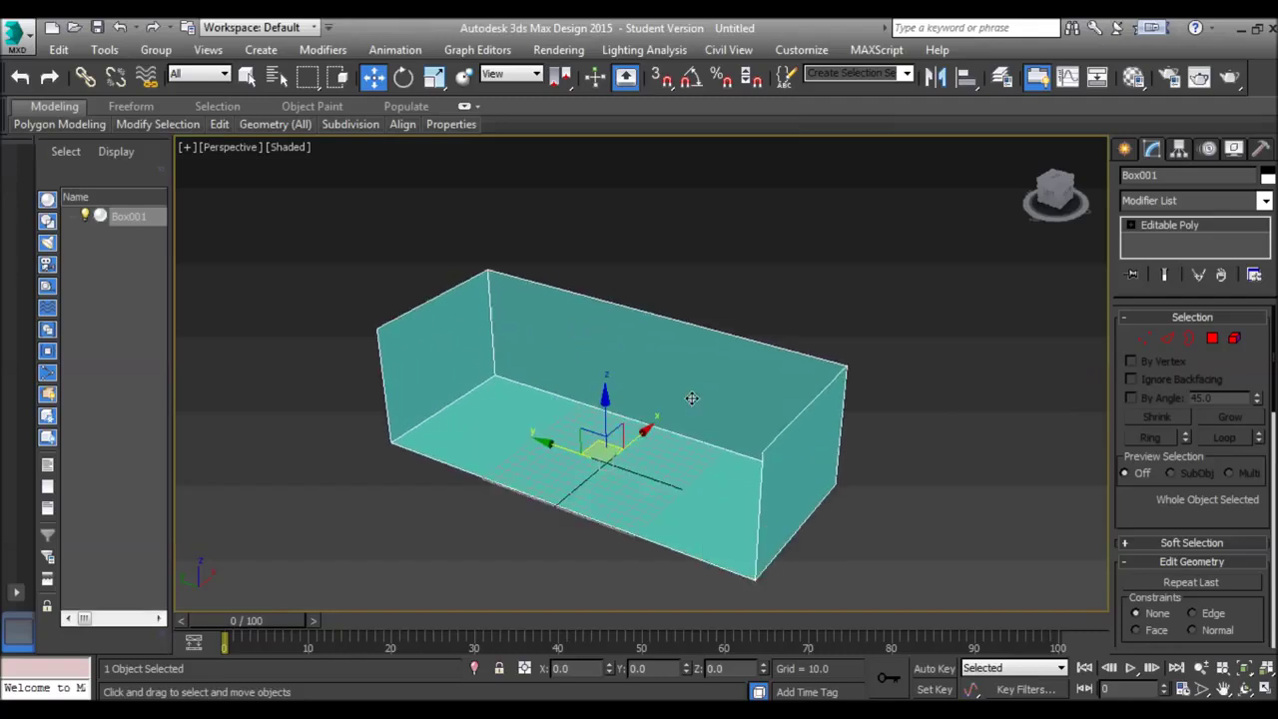
{"action": "middle_click_drag", "start_coordinate": [692, 398], "coordinate": [692, 371]}
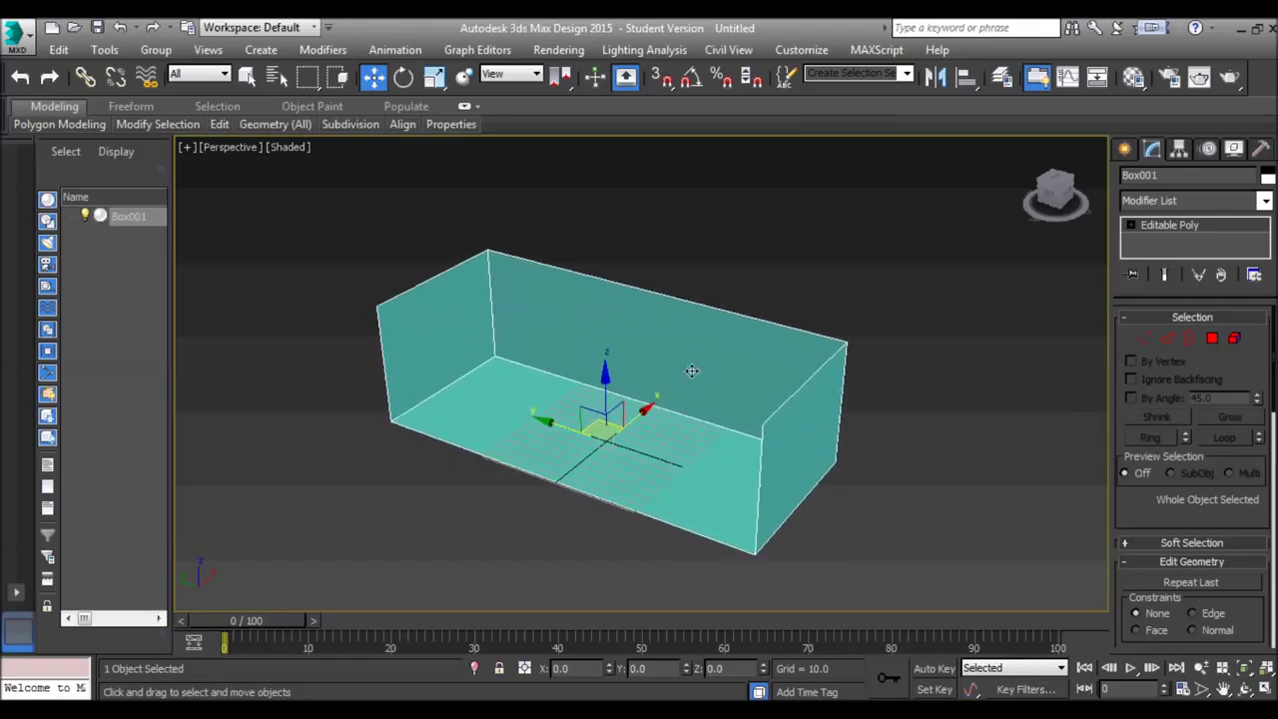
In the Material Editor, change the 12 - Default material from Arch & Design to a Standard material
{"action": "left_click", "coordinate": [1132, 86]}
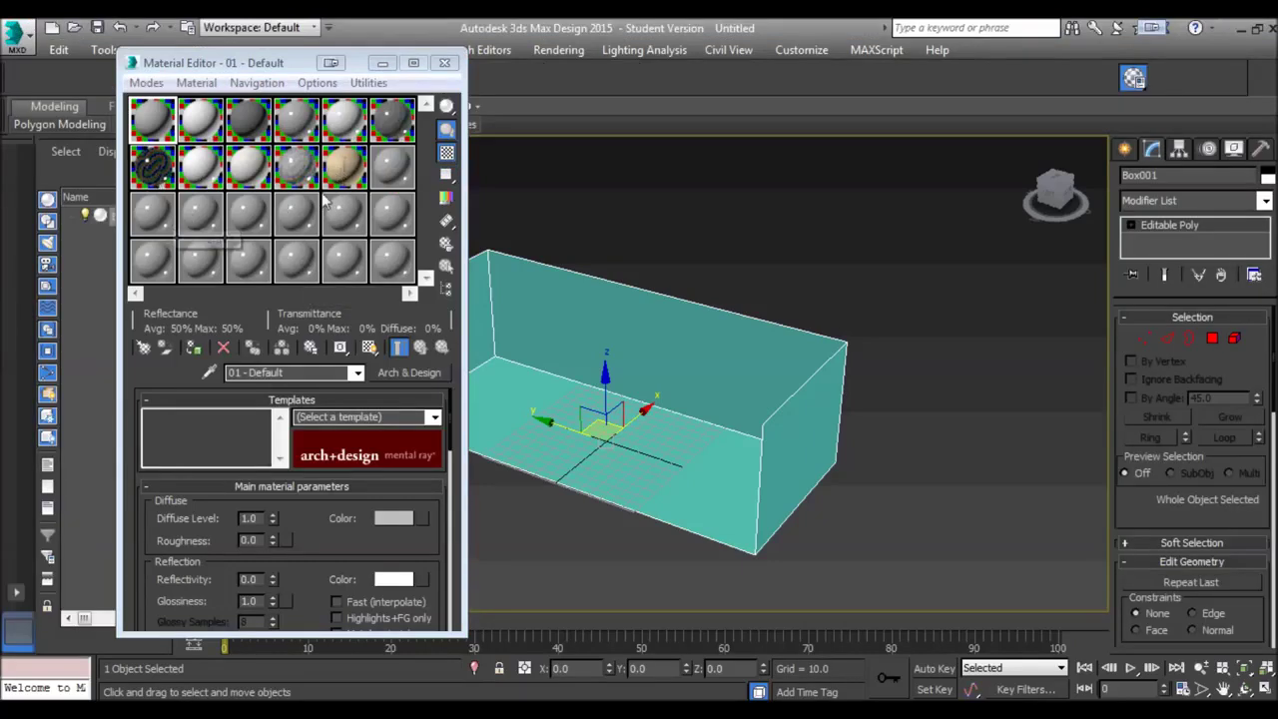
{"action": "left_click", "coordinate": [391, 167]}
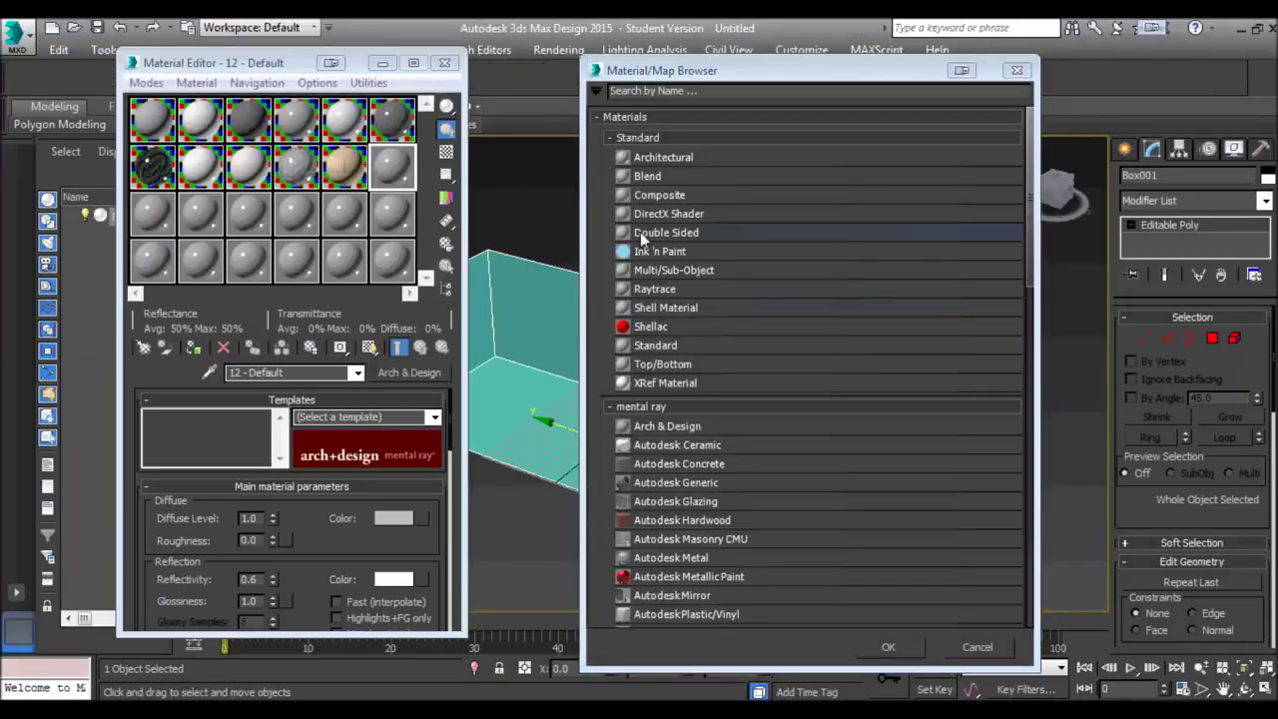
{"action": "double_click", "coordinate": [655, 344]}
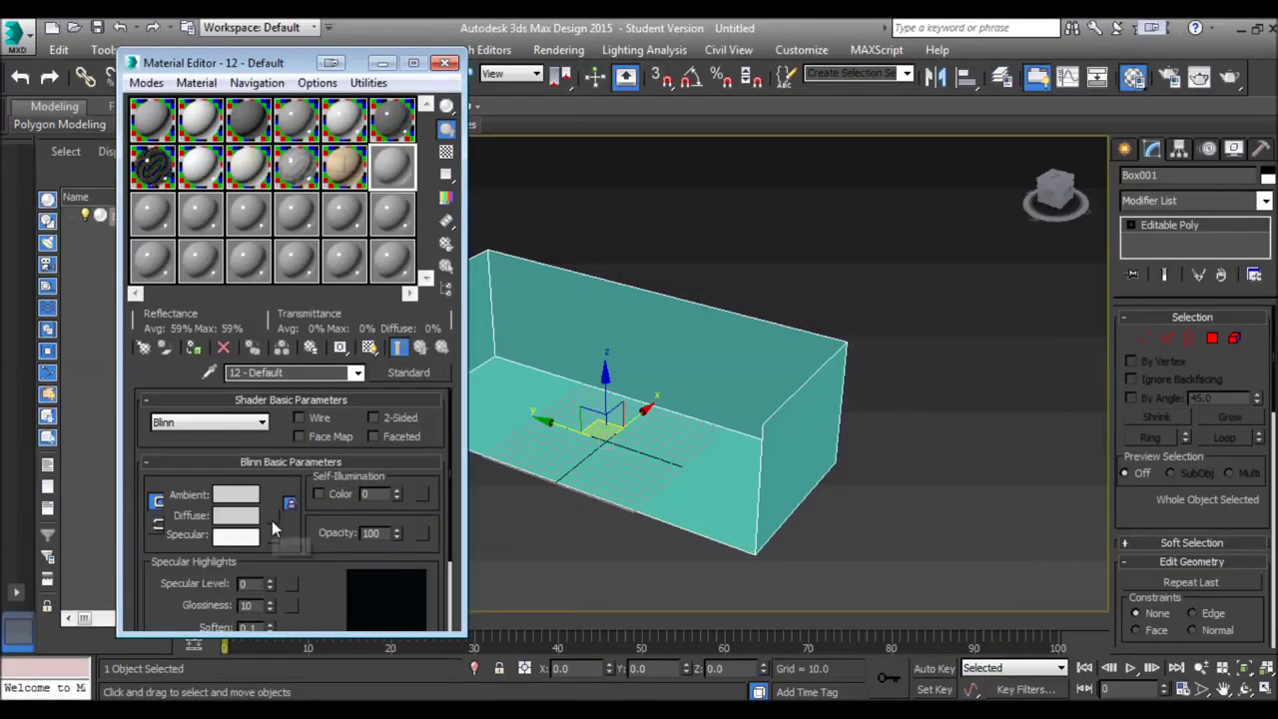
Replace the 12 - Default material with a Multi/Sub-Object material, keeping the old material as a sub-material
{"action": "left_click", "coordinate": [410, 372]}
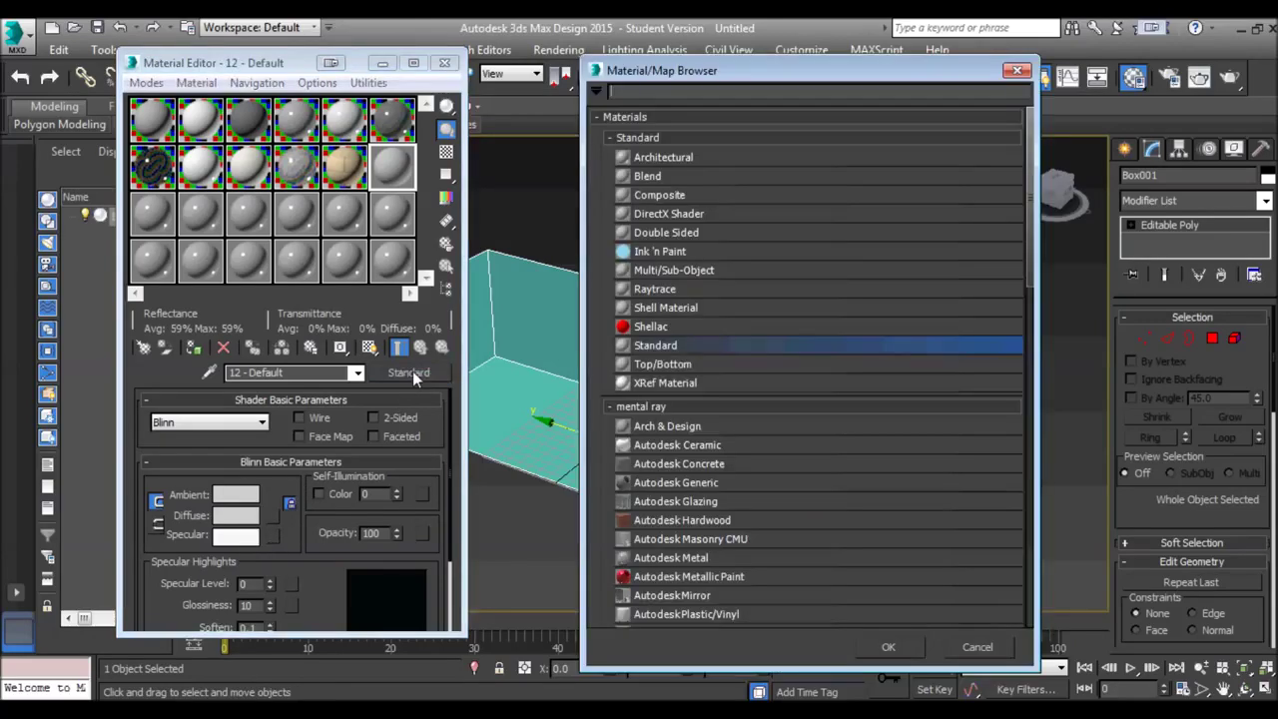
{"action": "double_click", "coordinate": [683, 269]}
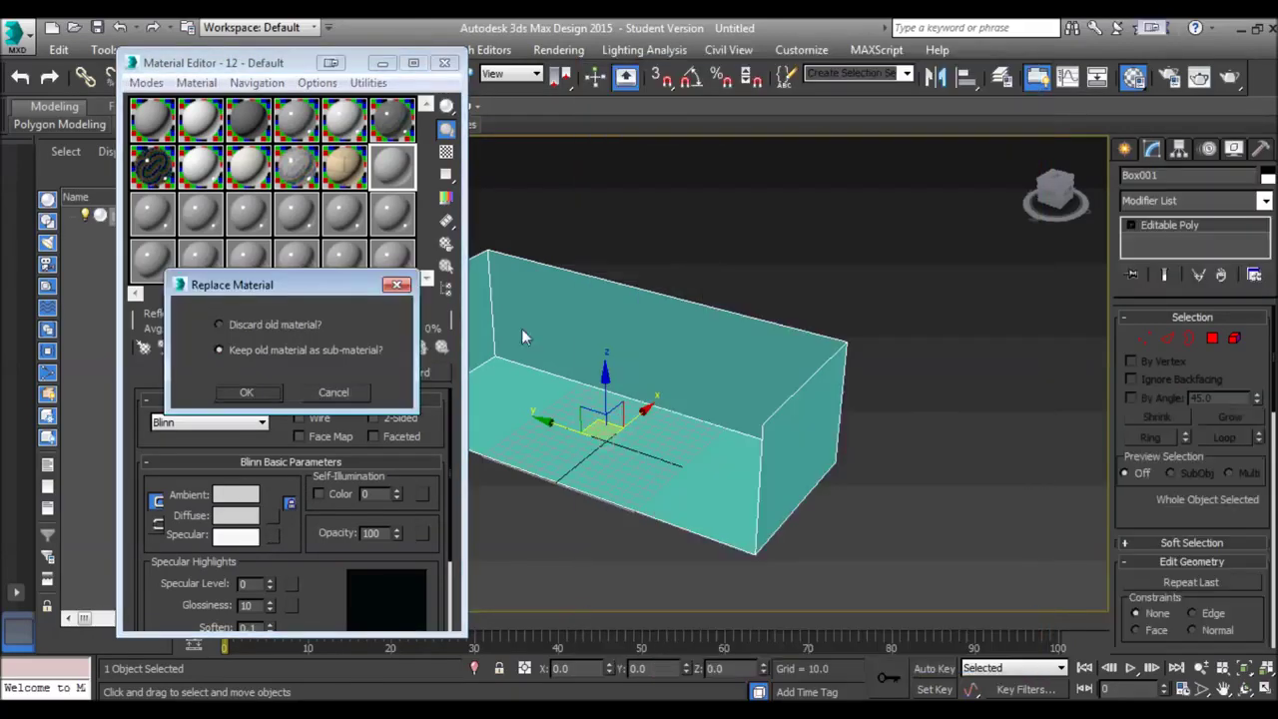
{"action": "left_click", "coordinate": [250, 391]}
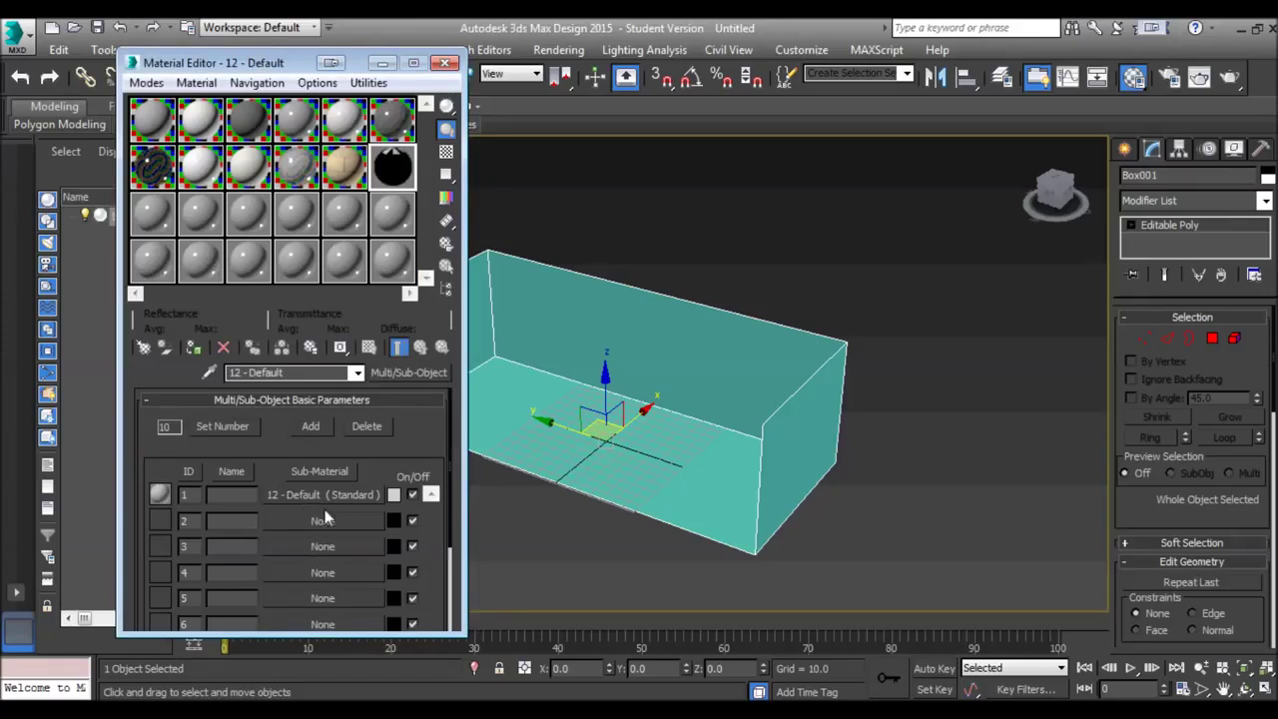
Load the Back image from the Challenger folder on the Desktop as the diffuse bitmap of the first sub-material, and return to the Multi/Sub-Object level
{"action": "left_click", "coordinate": [297, 499]}
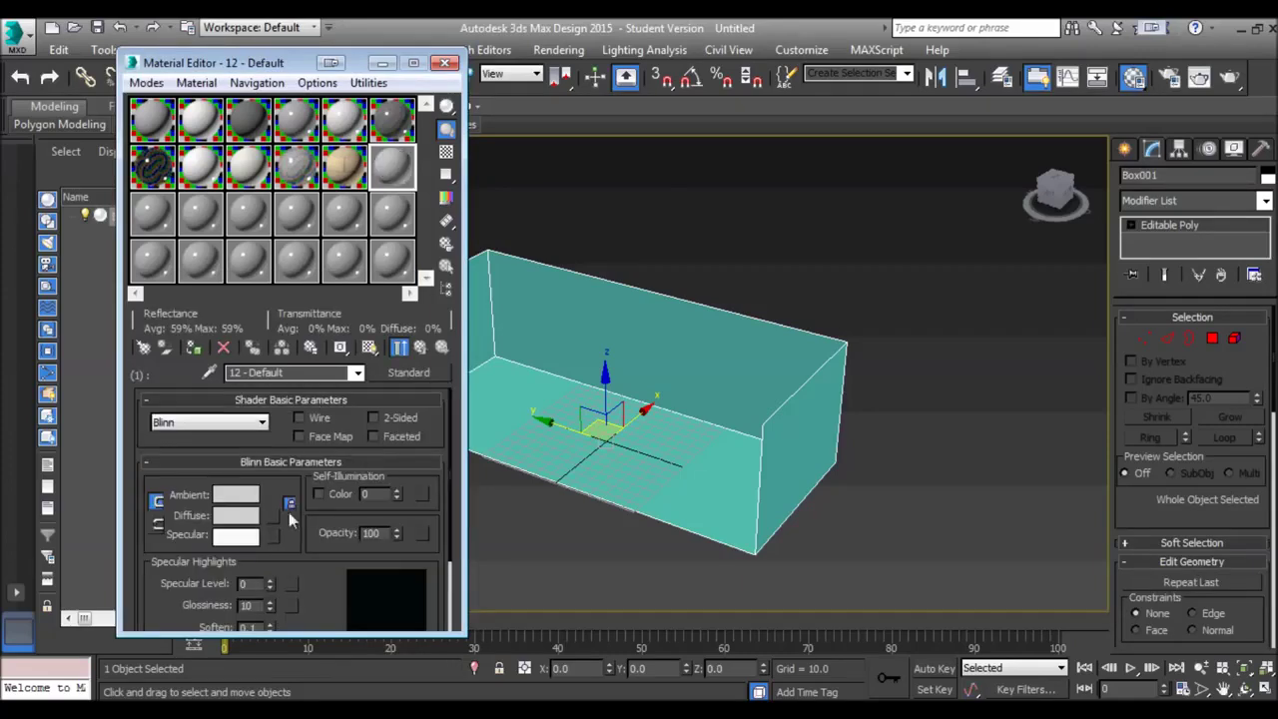
{"action": "left_click", "coordinate": [274, 516]}
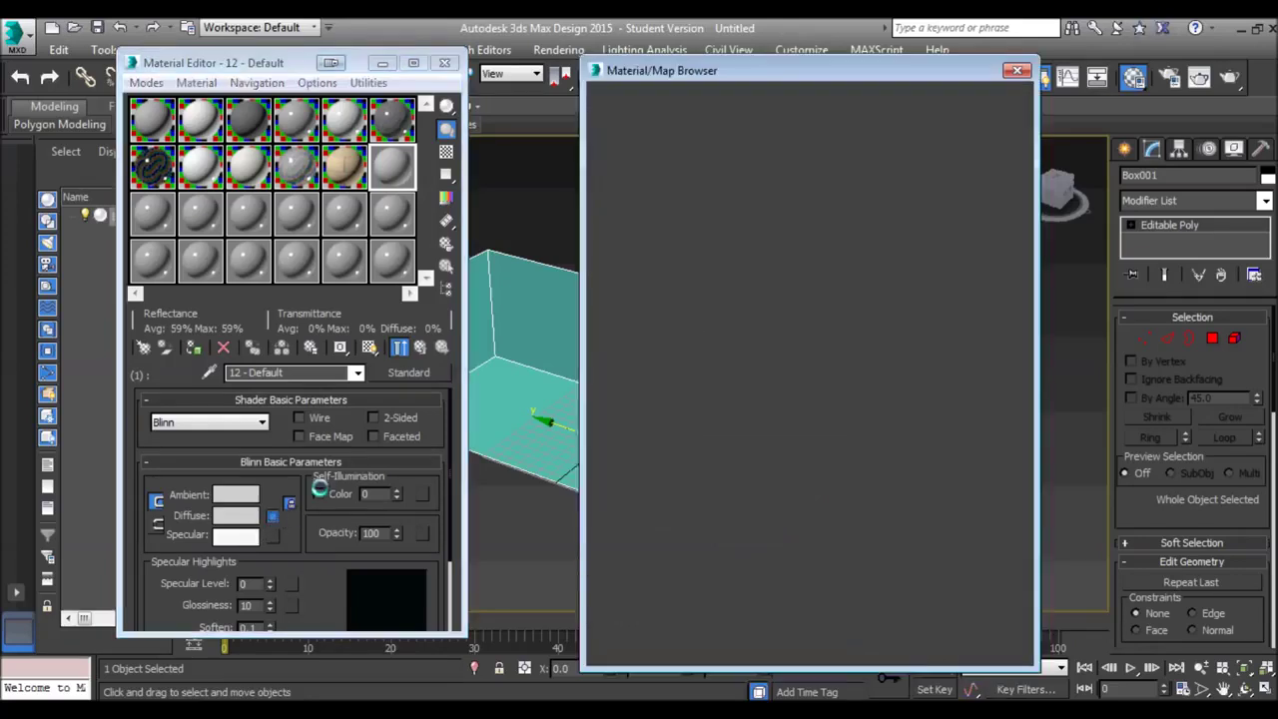
{"action": "double_click", "coordinate": [651, 156]}
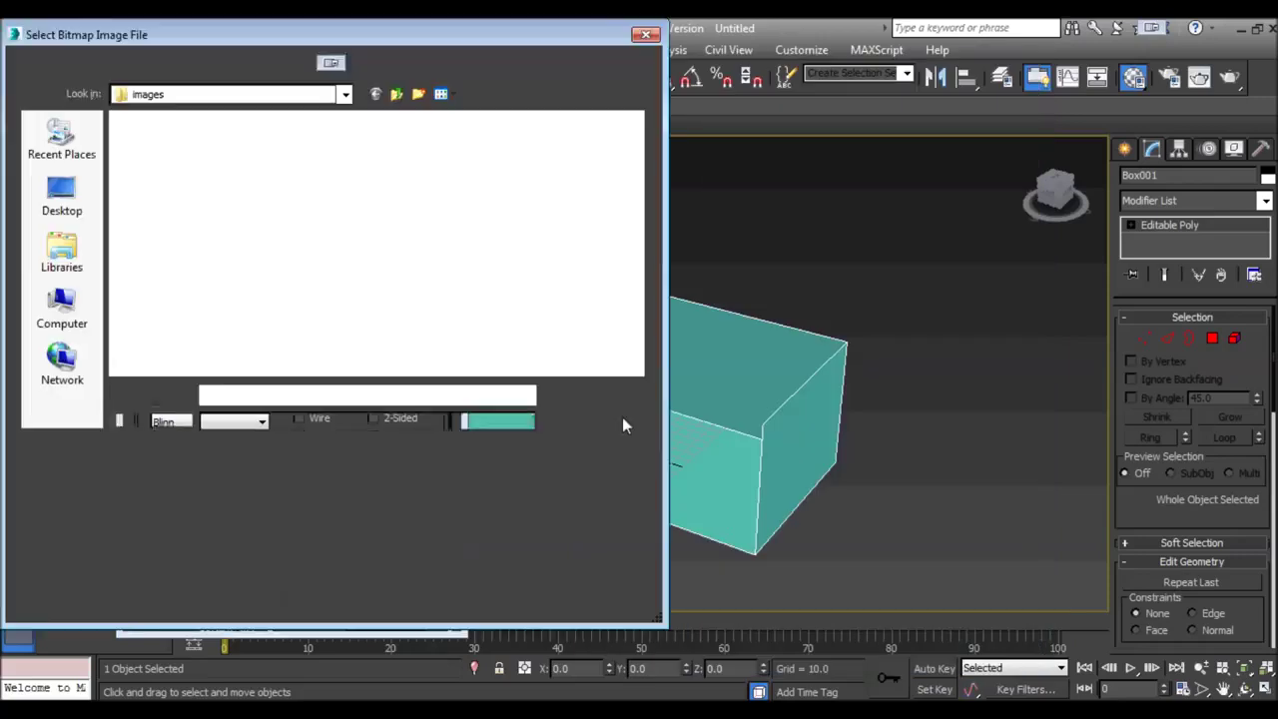
{"action": "left_click", "coordinate": [78, 200]}
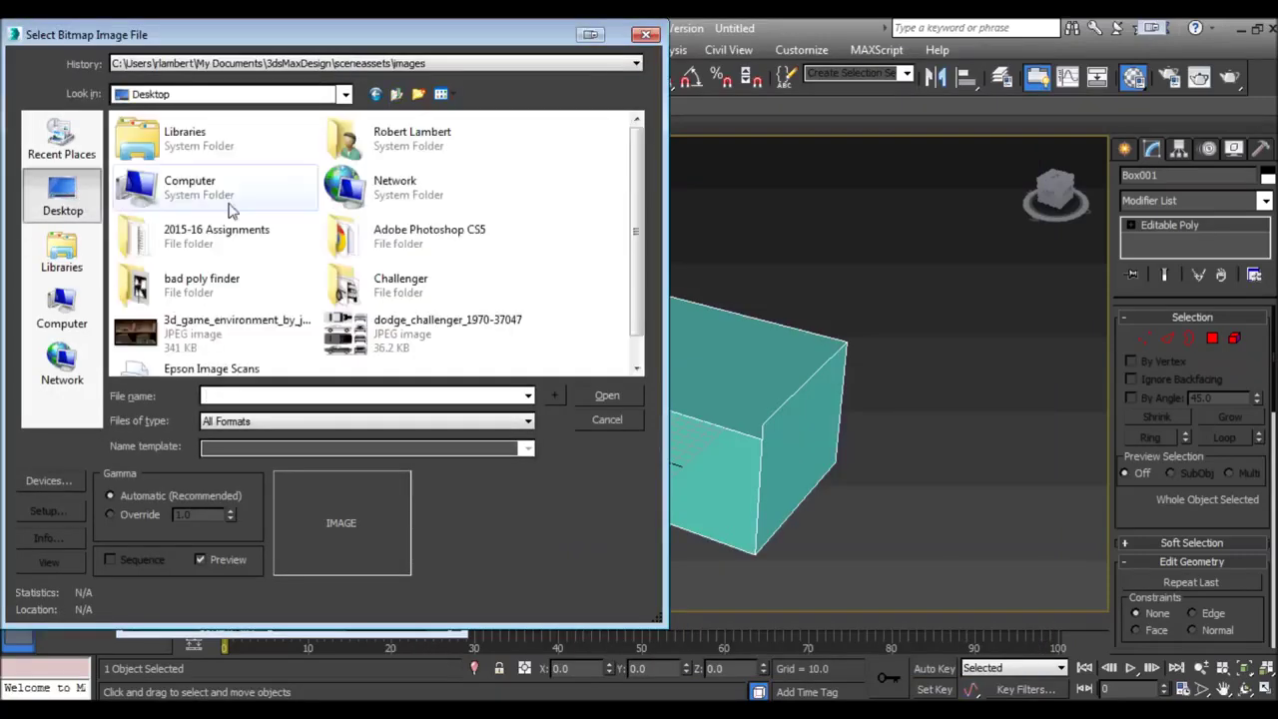
{"action": "double_click", "coordinate": [421, 283]}
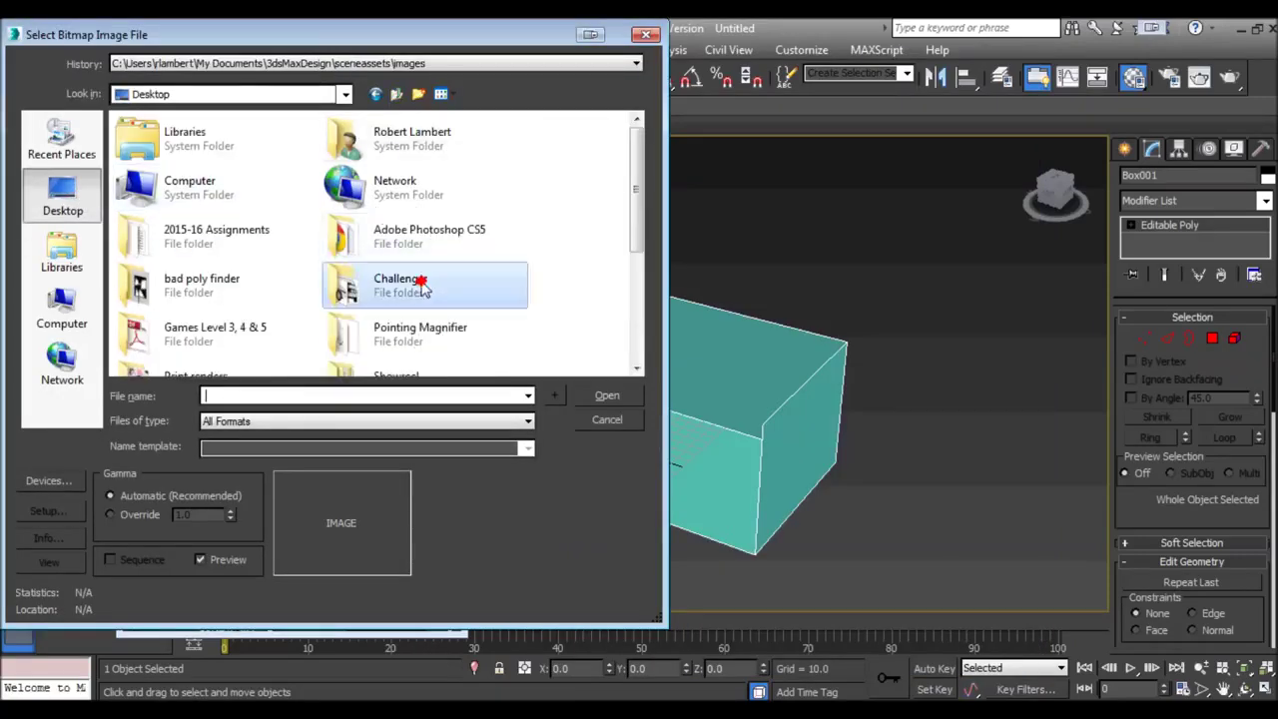
{"action": "left_click", "coordinate": [244, 183]}
{"action": "left_click", "coordinate": [163, 178]}
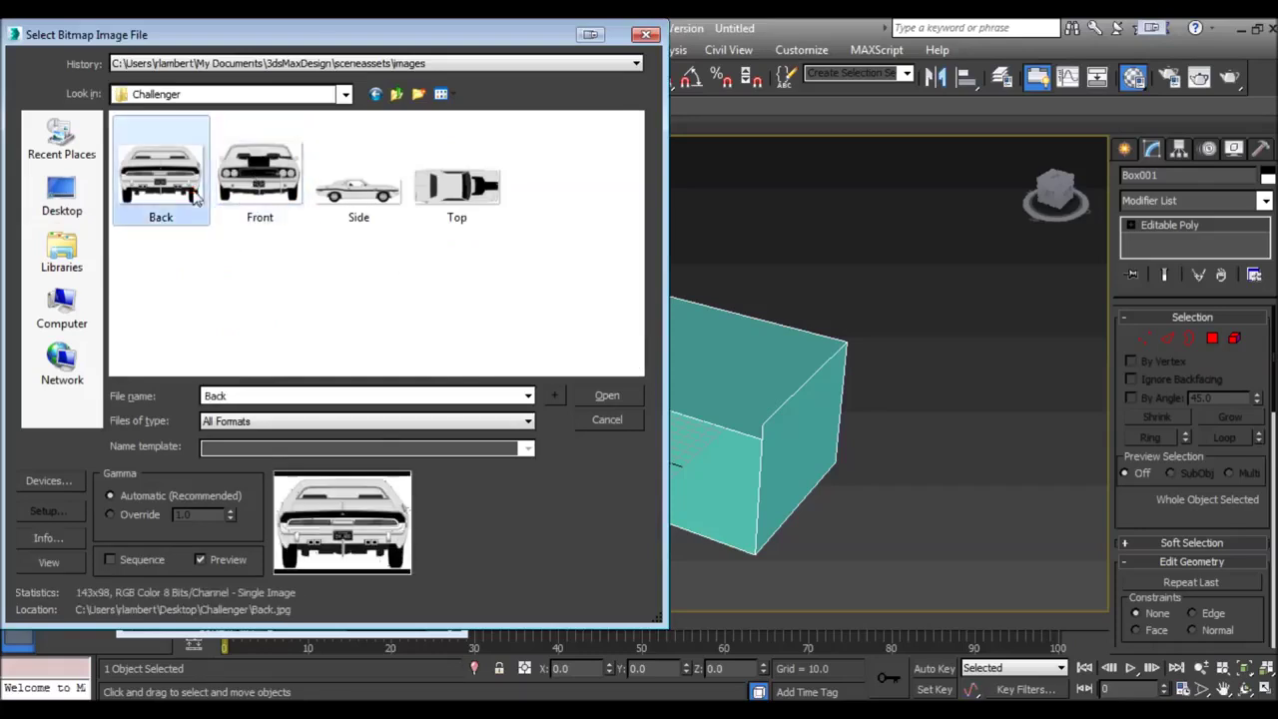
{"action": "left_click", "coordinate": [603, 395]}
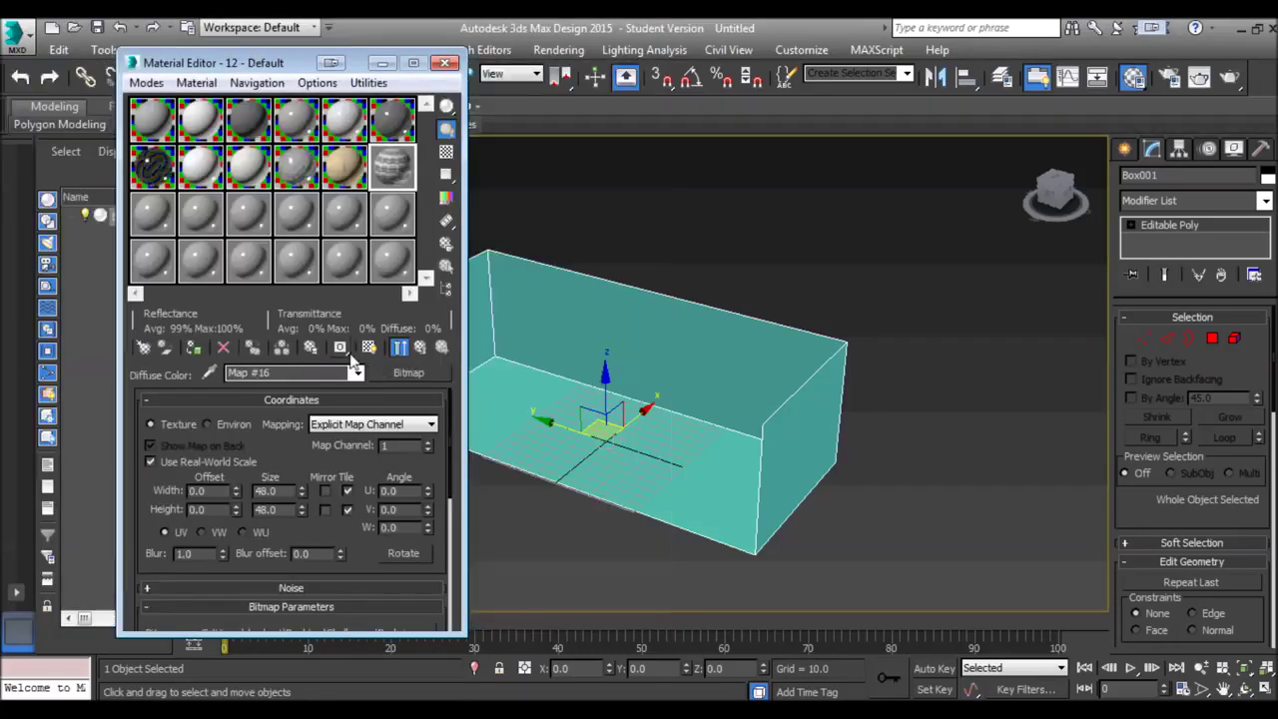
{"action": "left_click", "coordinate": [194, 350]}
{"action": "left_click", "coordinate": [419, 346]}
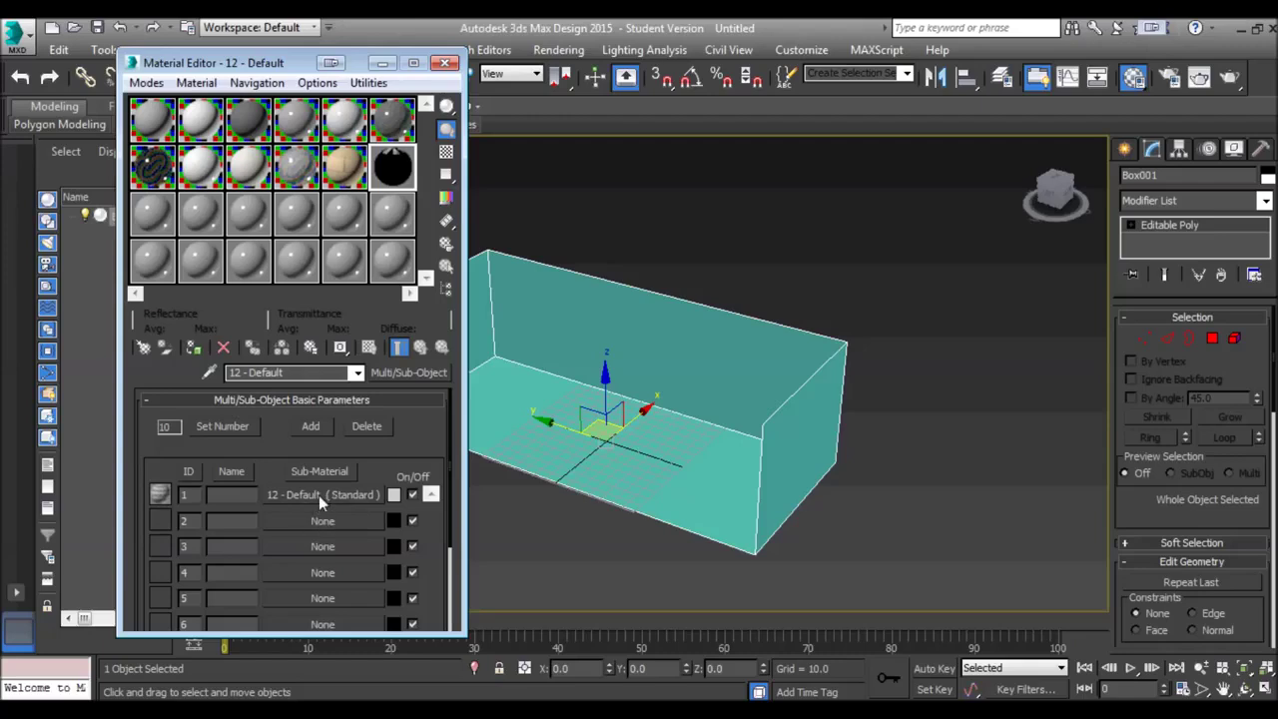
Name the sub-material with ID 1 Back
{"action": "left_click", "coordinate": [305, 493]}
{"action": "type", "text": "Front"}
{"action": "key", "text": "Return"}
{"action": "type", "text": "Back"}
{"action": "key", "text": "Return"}
Give ID 2 a Standard sub-material with the Front image as its diffuse bitmap, and name it Front
{"action": "left_click", "coordinate": [322, 520]}
{"action": "double_click", "coordinate": [691, 350]}
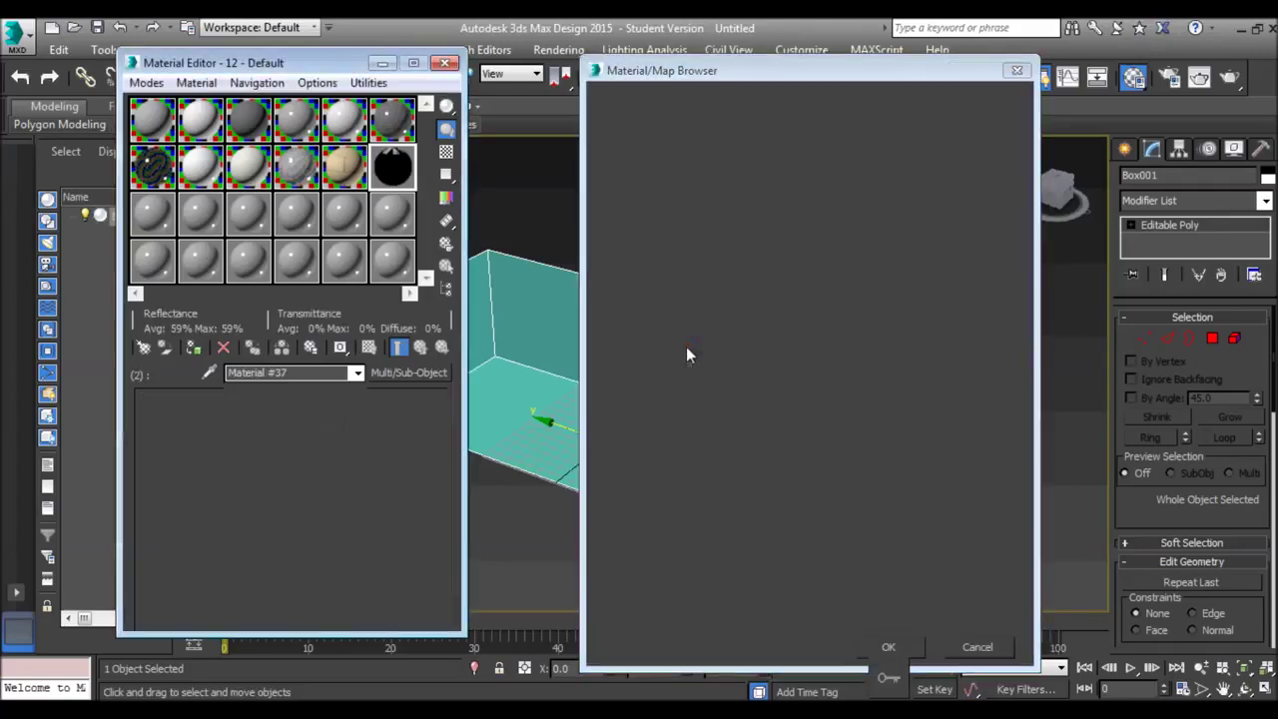
{"action": "left_click", "coordinate": [276, 516]}
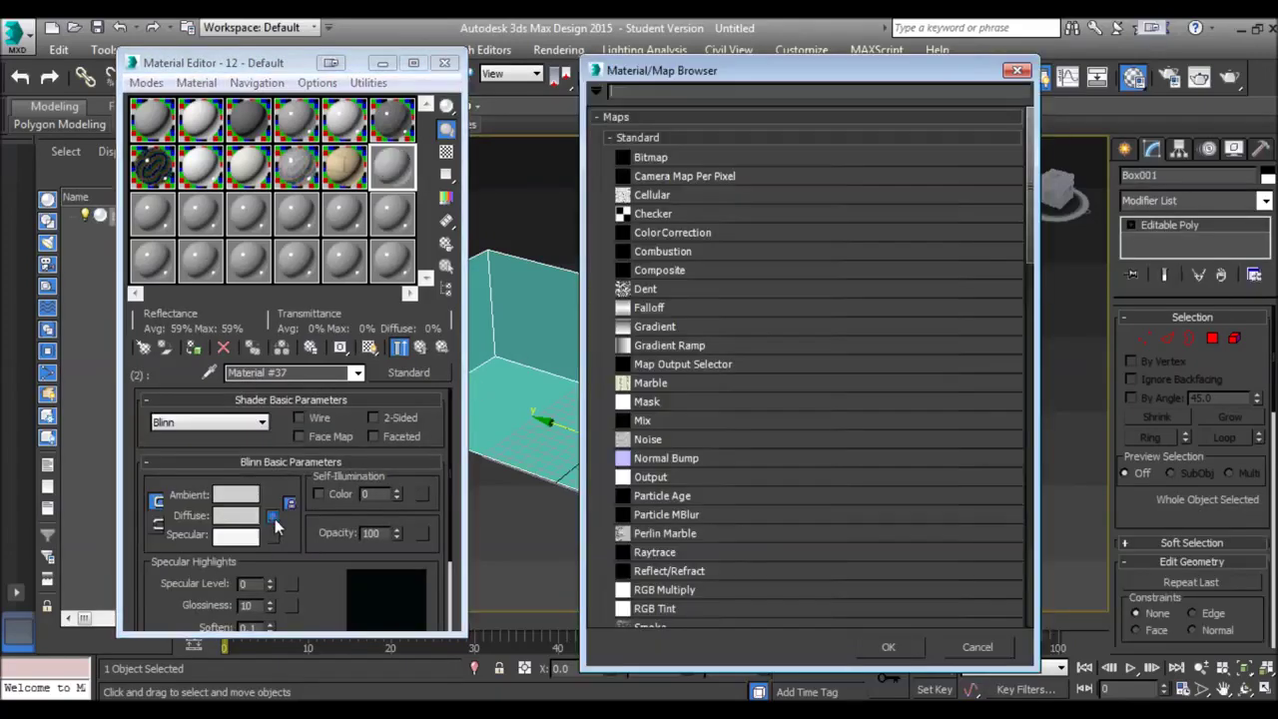
{"action": "double_click", "coordinate": [660, 155]}
{"action": "left_click", "coordinate": [256, 177]}
{"action": "left_click", "coordinate": [599, 396]}
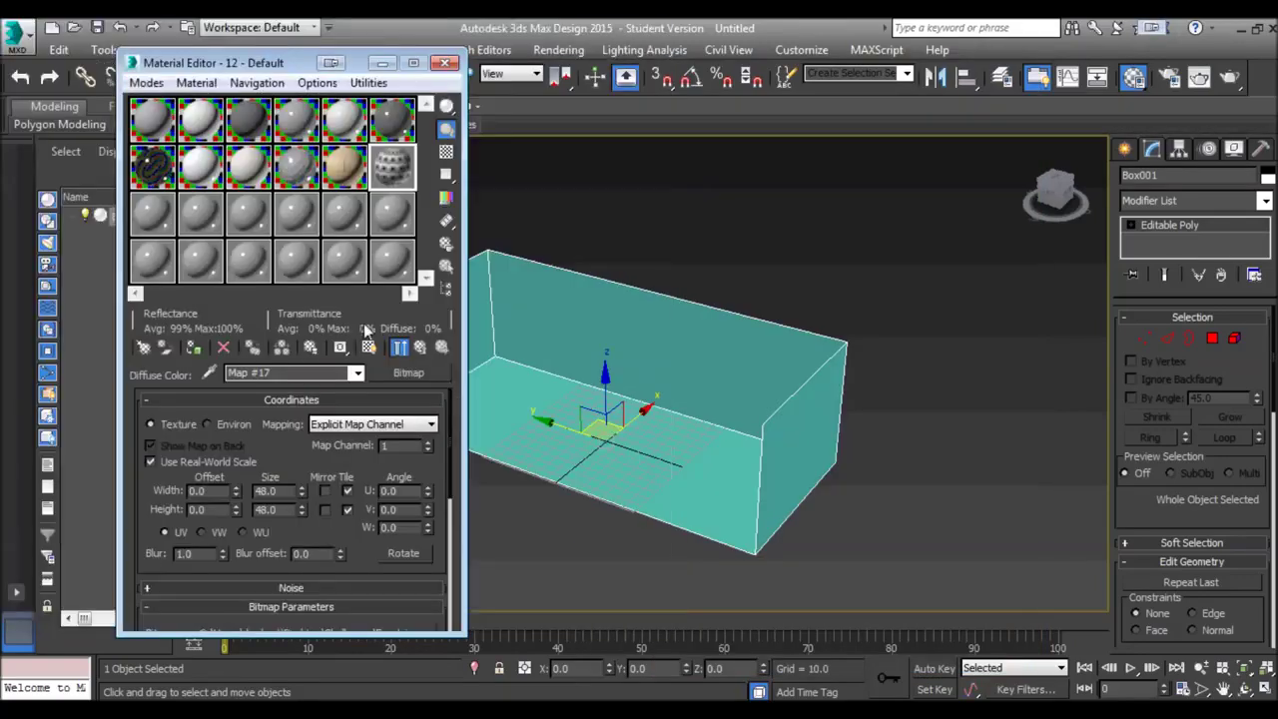
{"action": "left_click", "coordinate": [398, 346]}
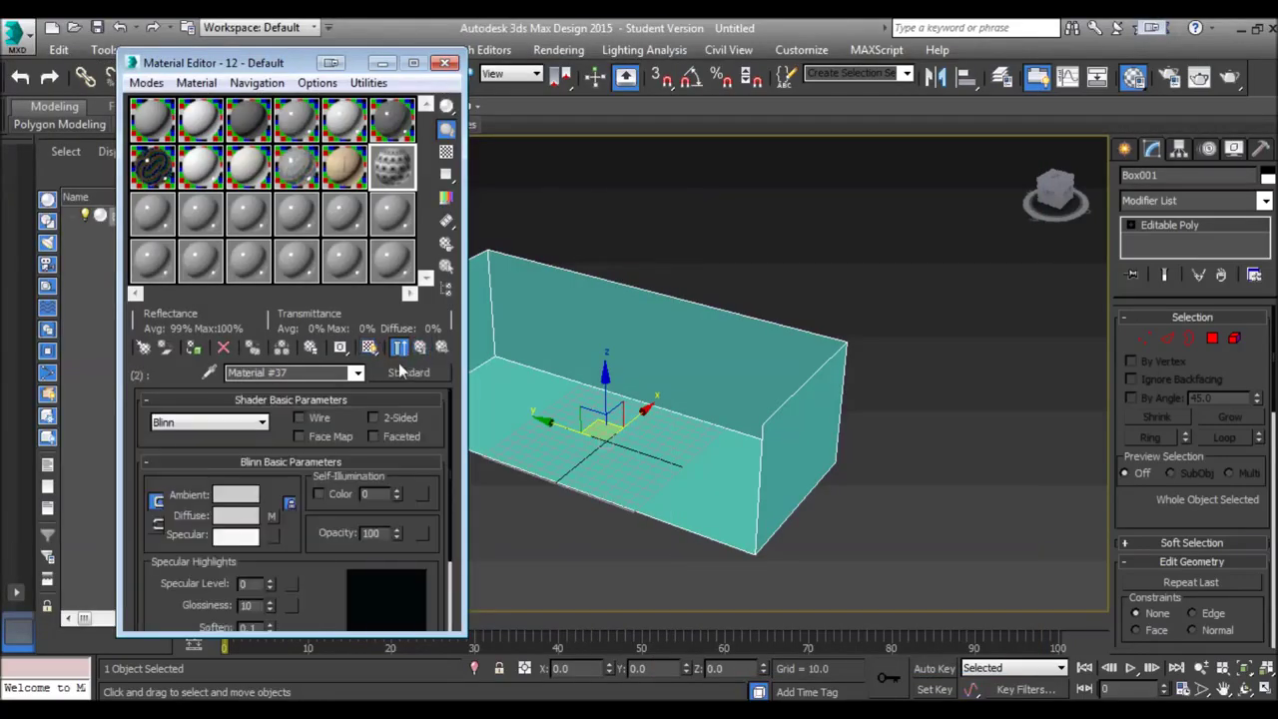
{"action": "left_click", "coordinate": [398, 348]}
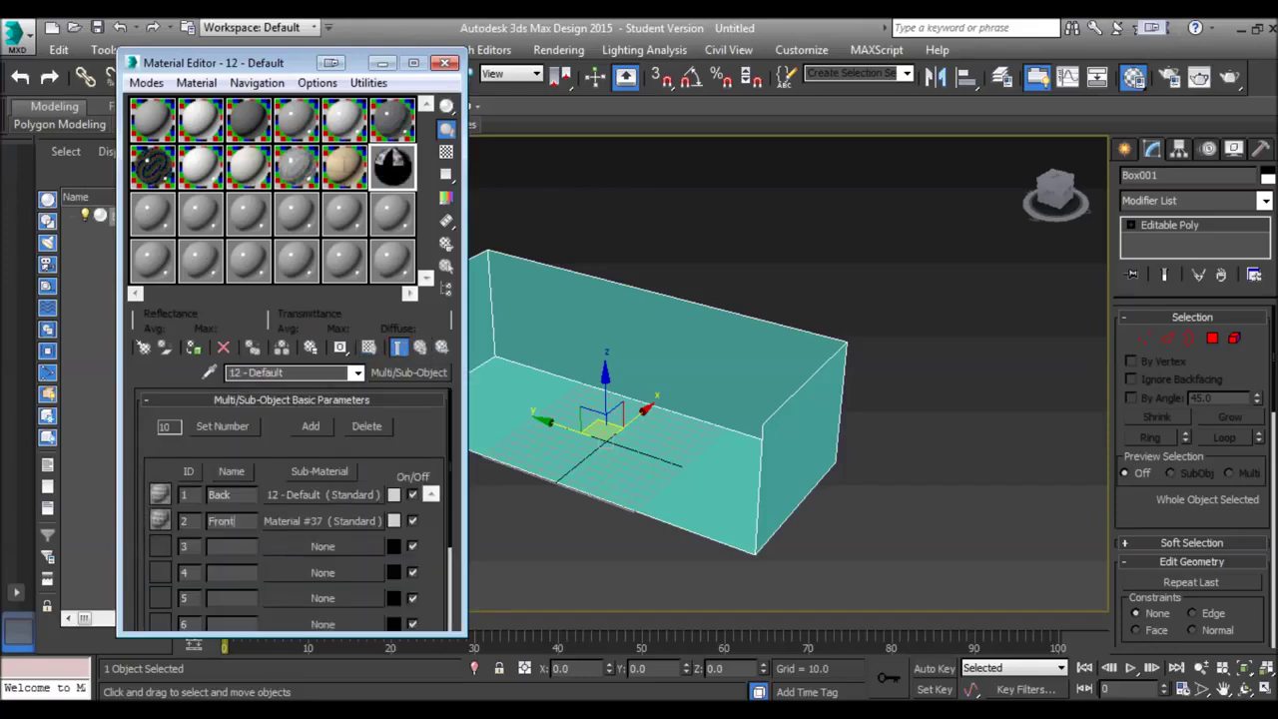
Give ID 3 a Standard sub-material with the Side image as its diffuse bitmap, and name it Side
{"action": "left_click", "coordinate": [304, 549]}
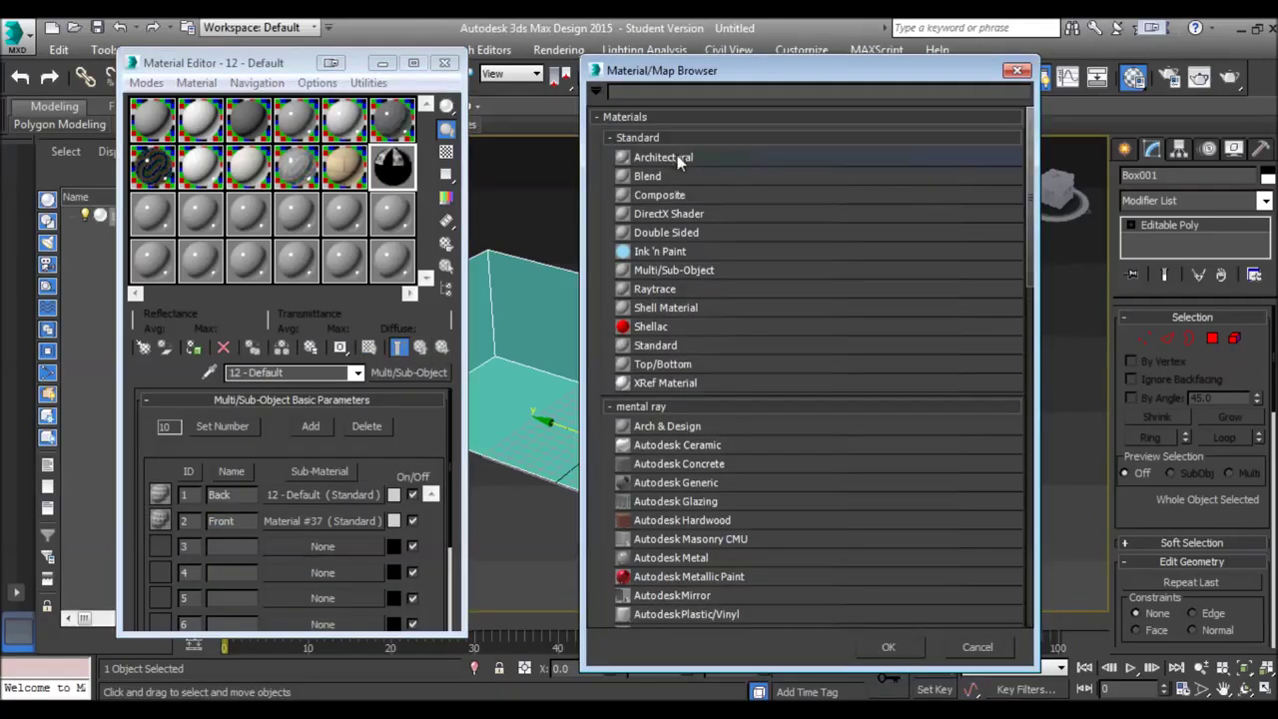
{"action": "double_click", "coordinate": [659, 345]}
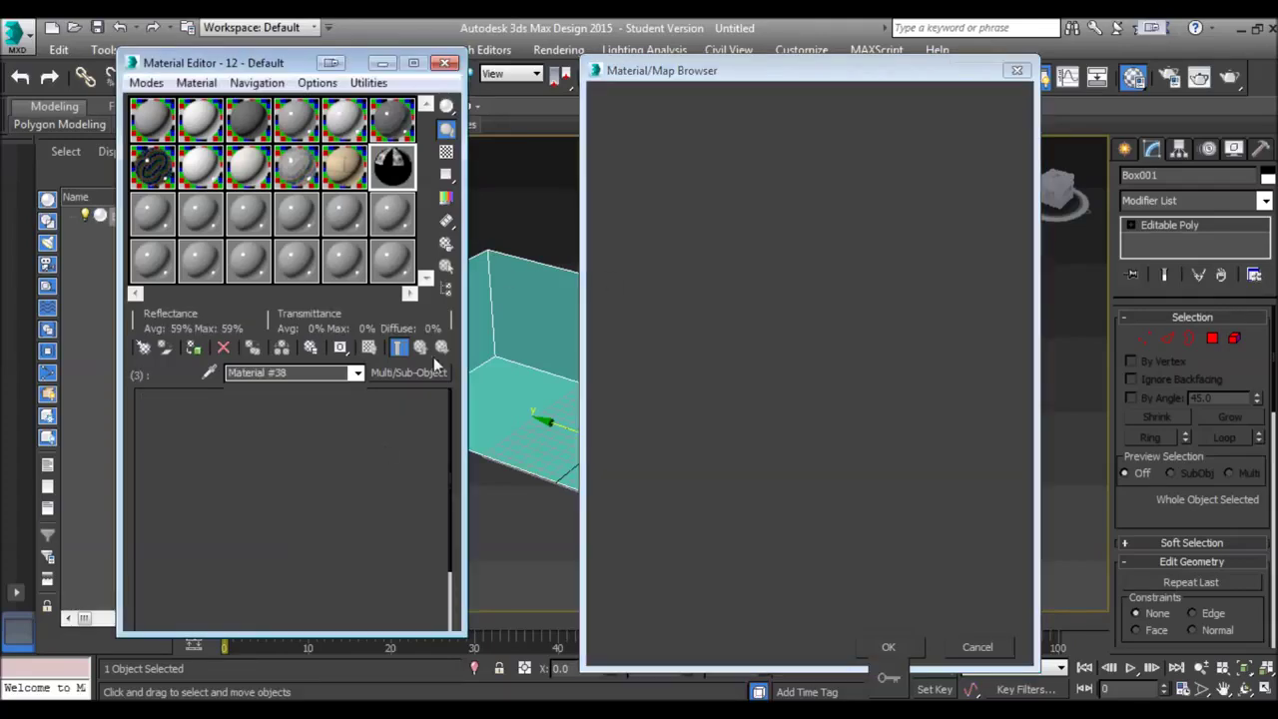
{"action": "left_click", "coordinate": [280, 517]}
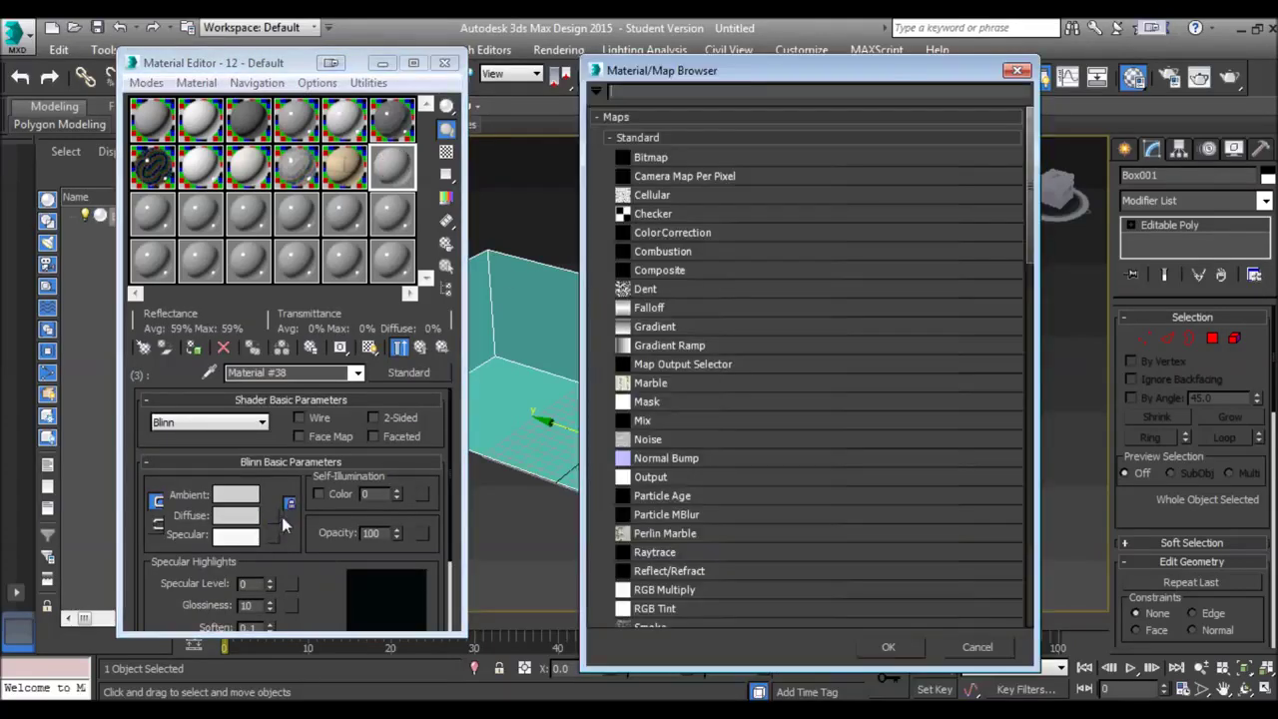
{"action": "double_click", "coordinate": [684, 157]}
{"action": "left_click", "coordinate": [360, 195]}
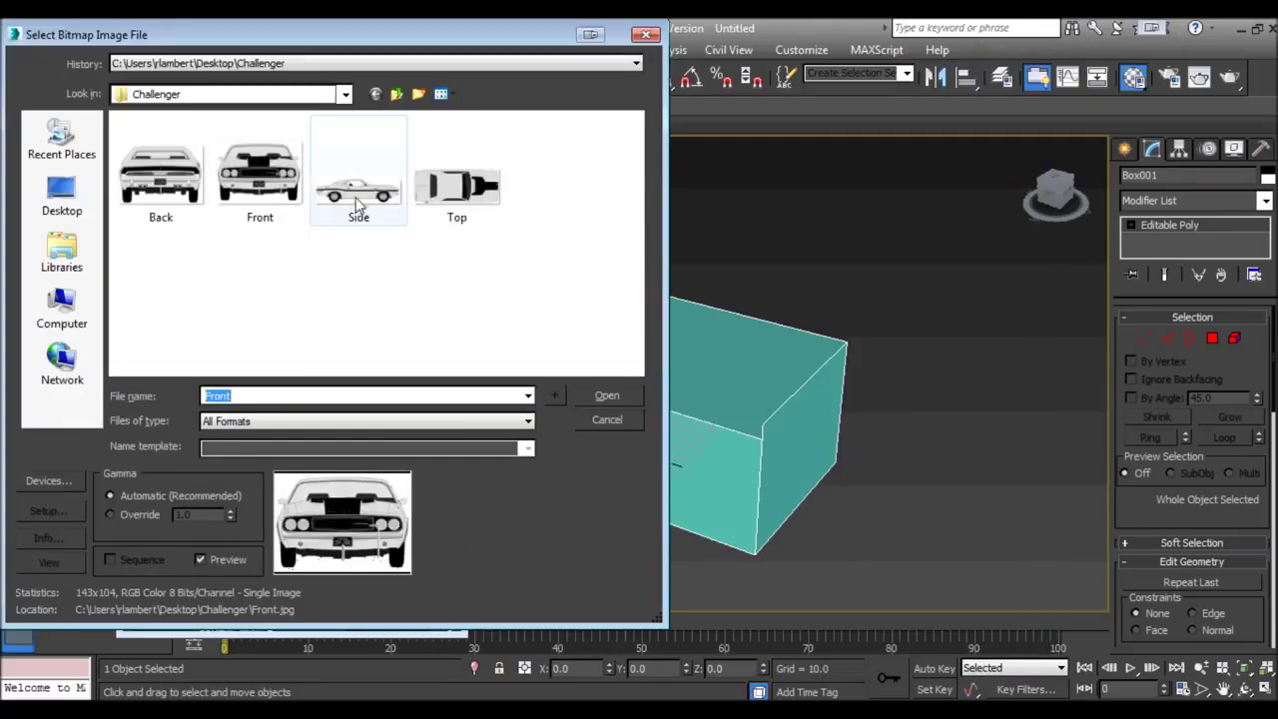
{"action": "left_click", "coordinate": [603, 397]}
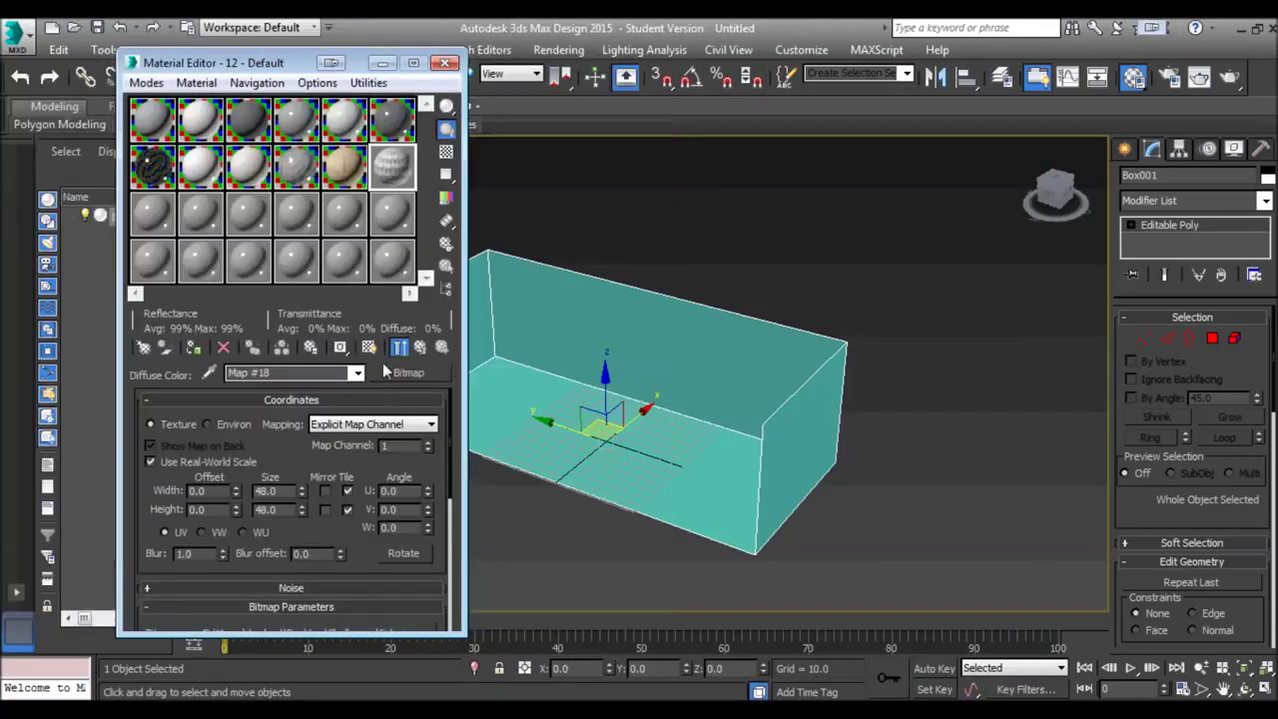
{"action": "left_click", "coordinate": [419, 346]}
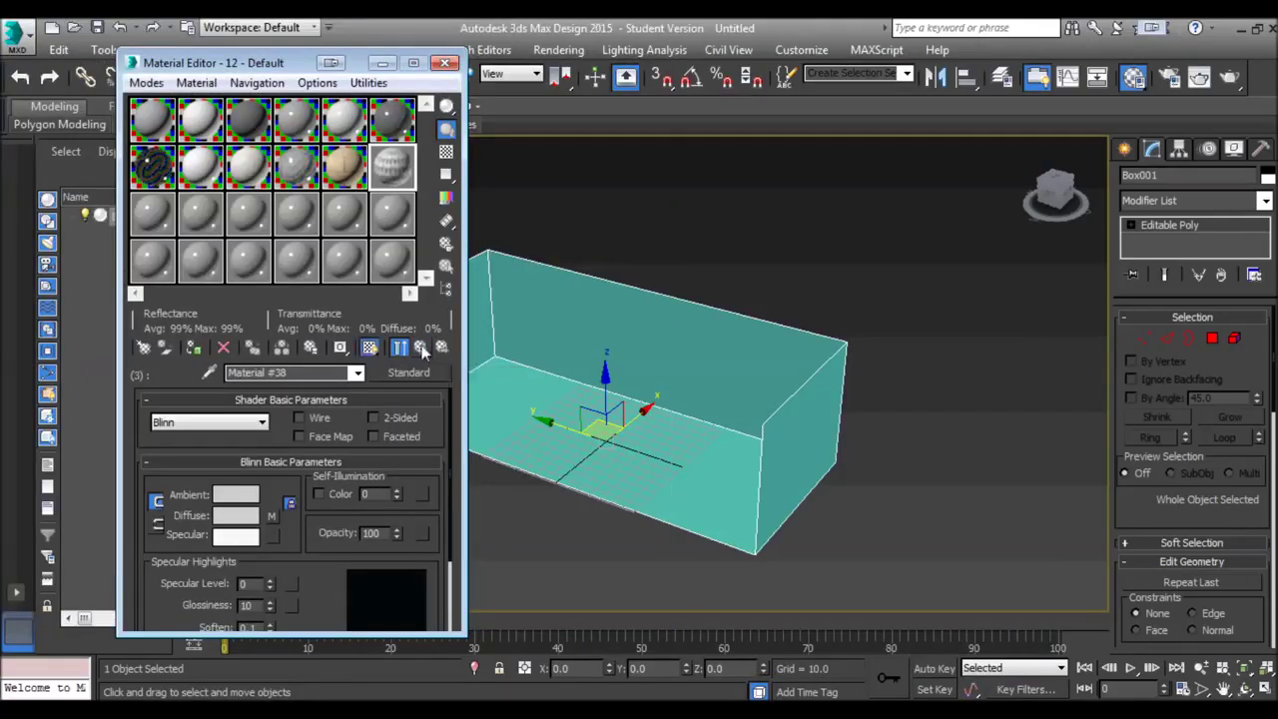
{"action": "left_click", "coordinate": [420, 346]}
{"action": "type", "text": "Side"}
{"action": "key", "text": "Return"}
Give ID 4 a Standard sub-material named Top with the Top image as diffuse bitmap, and turn on viewport display for the Back sub-material
{"action": "left_click", "coordinate": [289, 572]}
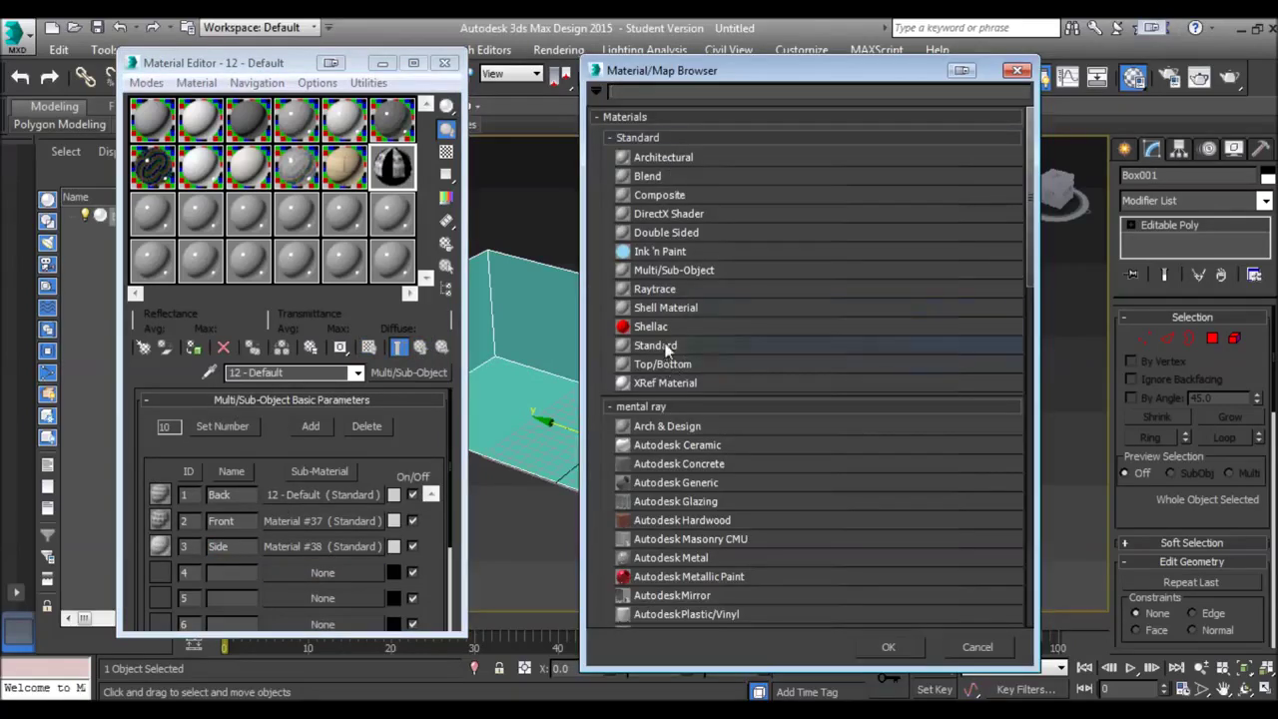
{"action": "double_click", "coordinate": [664, 344]}
{"action": "left_click", "coordinate": [272, 517]}
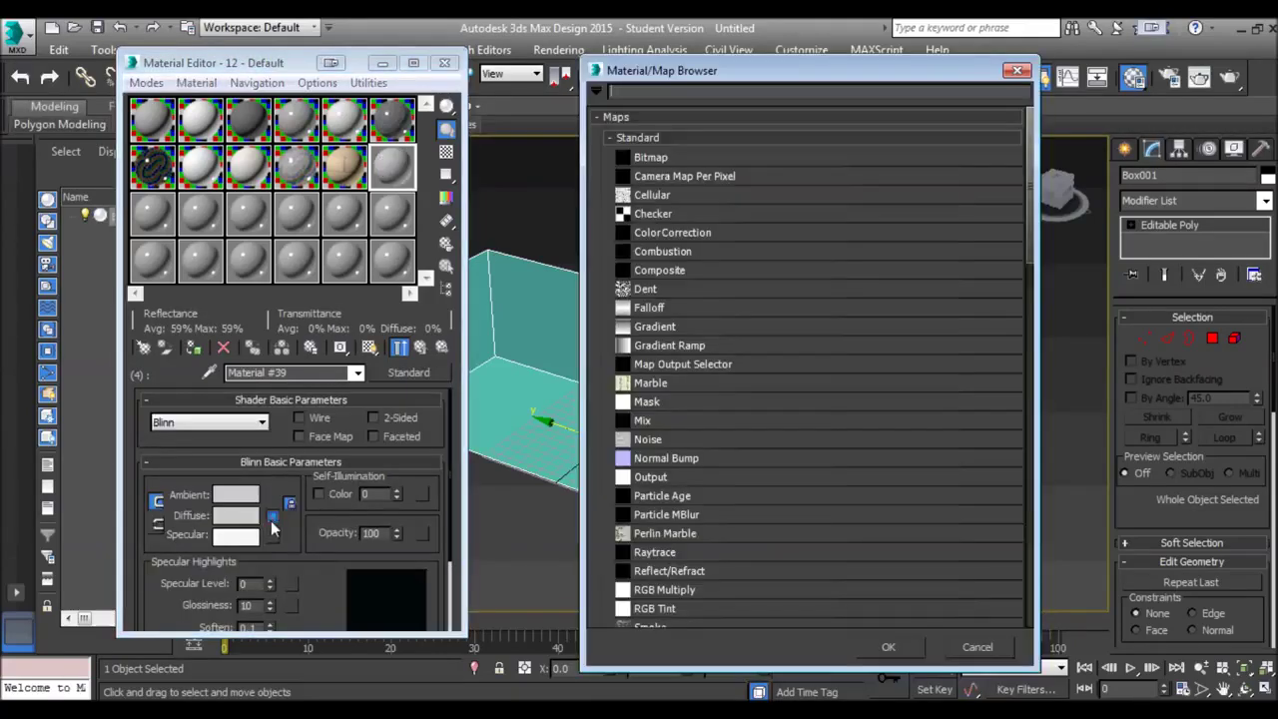
{"action": "double_click", "coordinate": [650, 156]}
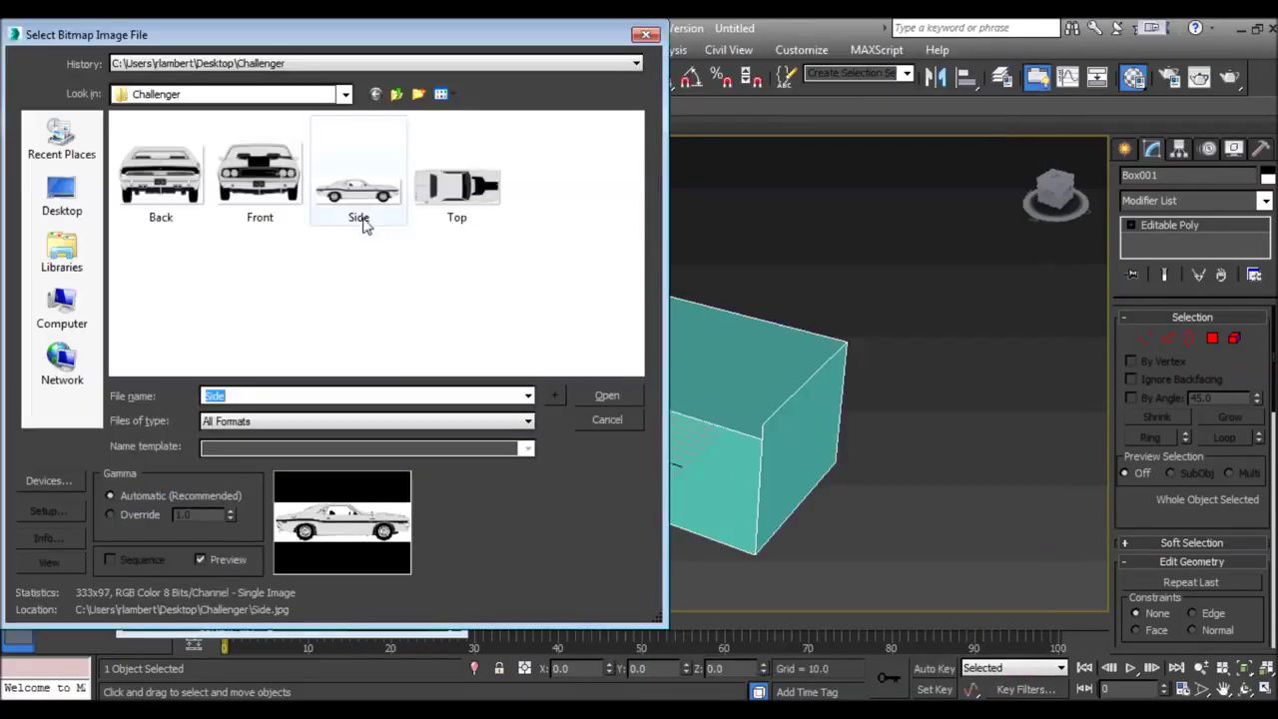
{"action": "left_click", "coordinate": [456, 179]}
{"action": "left_click", "coordinate": [607, 396]}
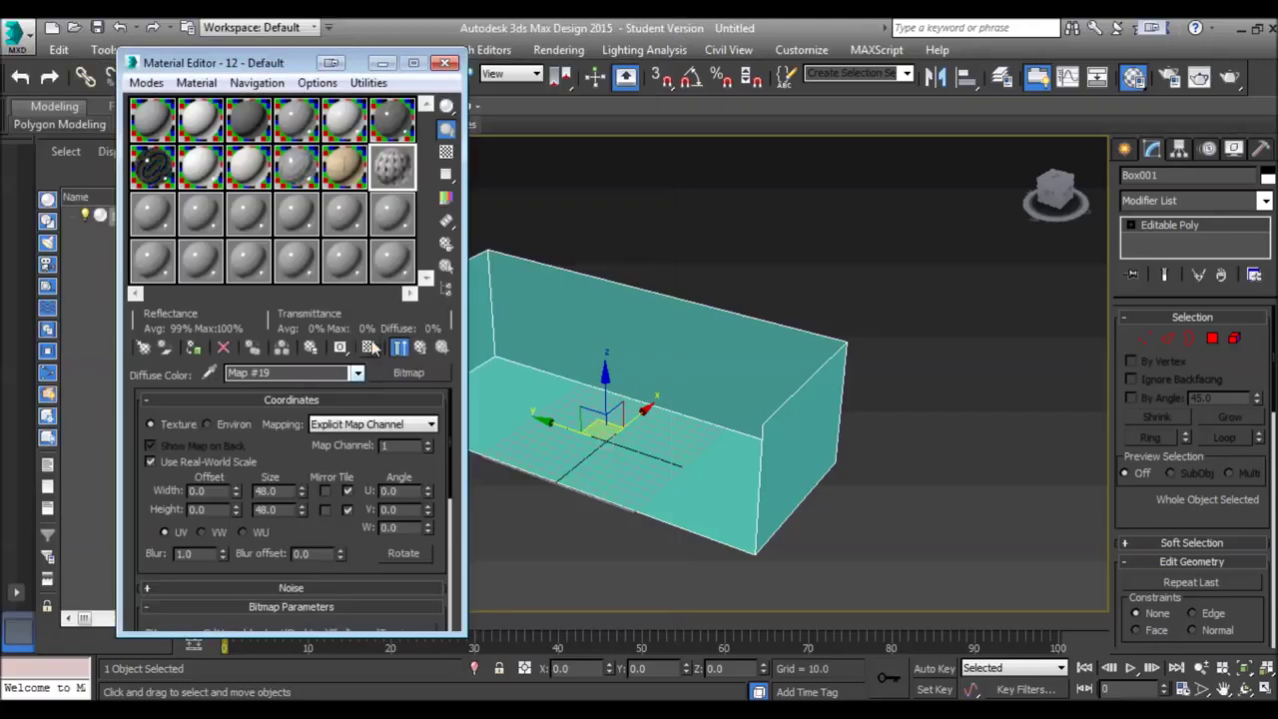
{"action": "left_click", "coordinate": [434, 348]}
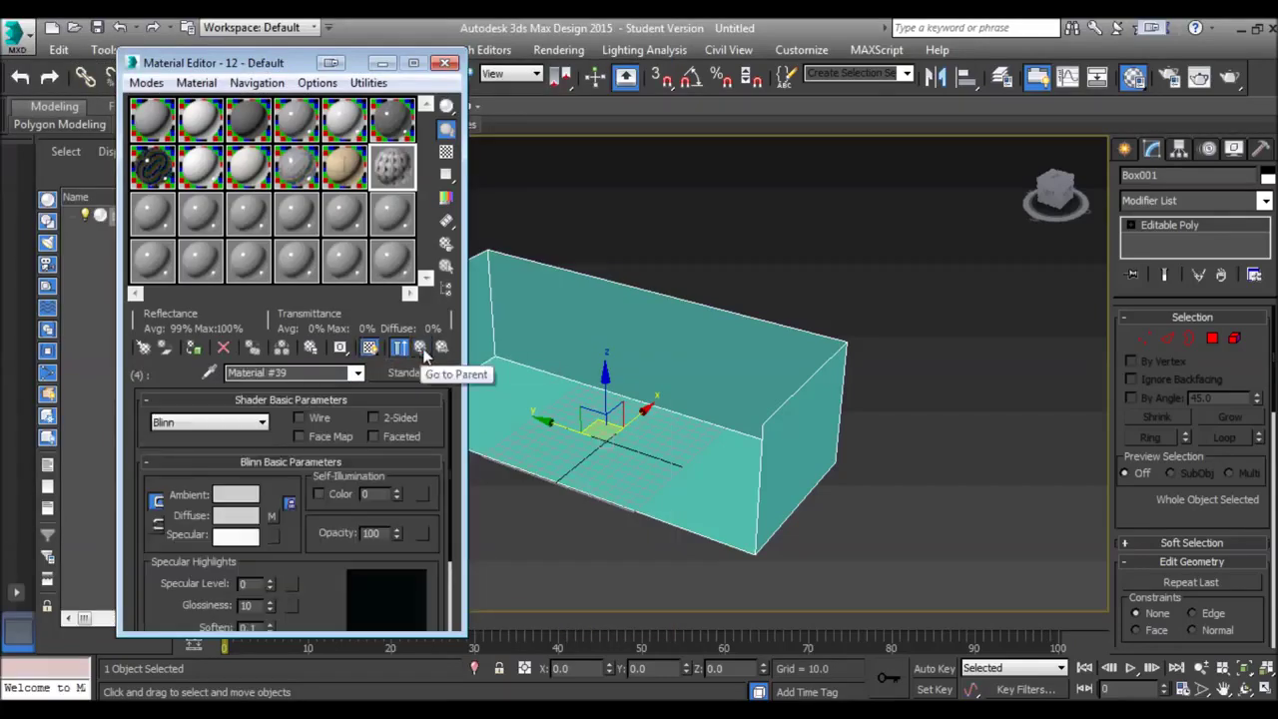
{"action": "left_click", "coordinate": [423, 352]}
{"action": "left_click", "coordinate": [329, 494]}
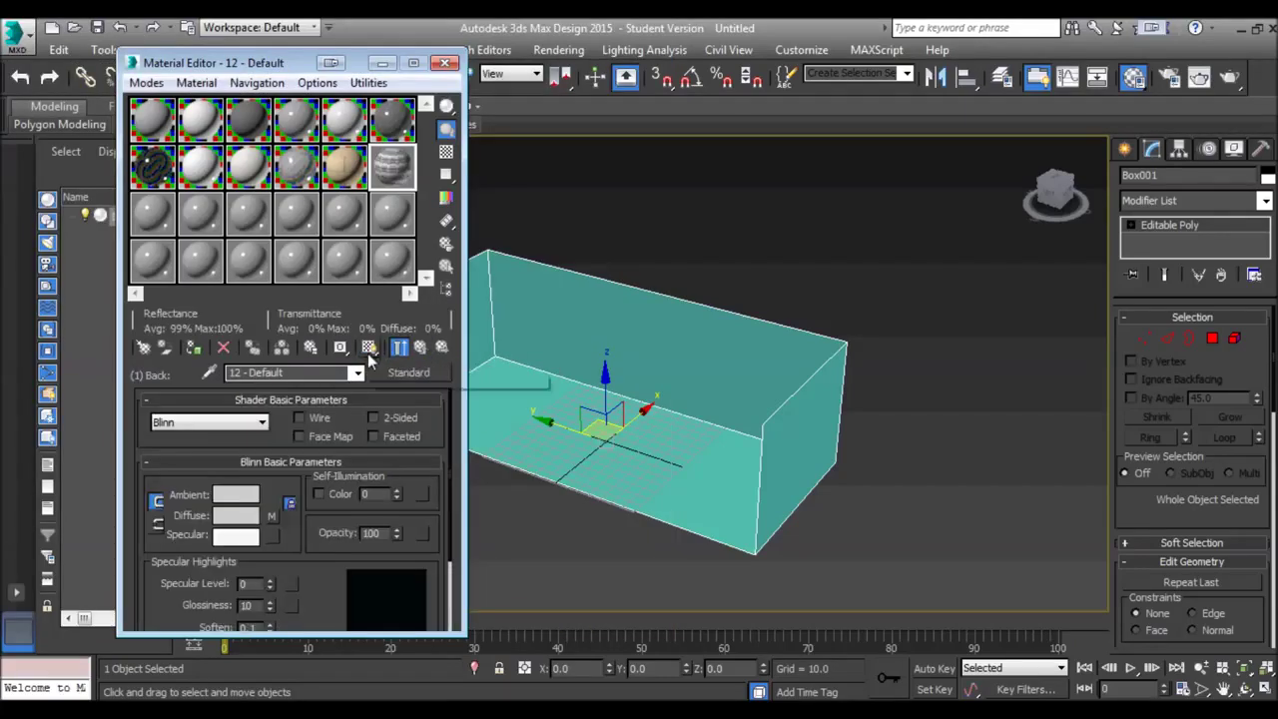
{"action": "left_click", "coordinate": [421, 348]}
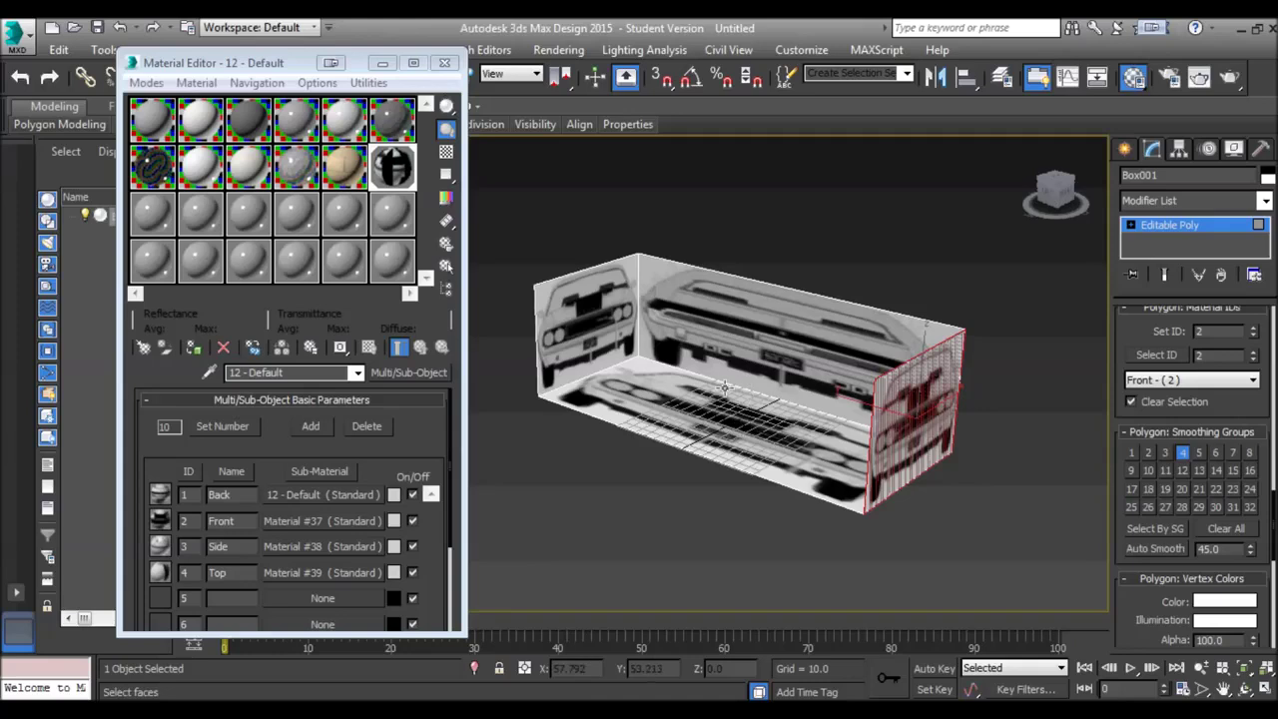
Select the box's long side polygon and set its material ID to 3 for the Side image
{"action": "middle_click_drag", "start_coordinate": [706, 361], "coordinate": [695, 372]}
{"action": "left_click", "coordinate": [689, 366]}
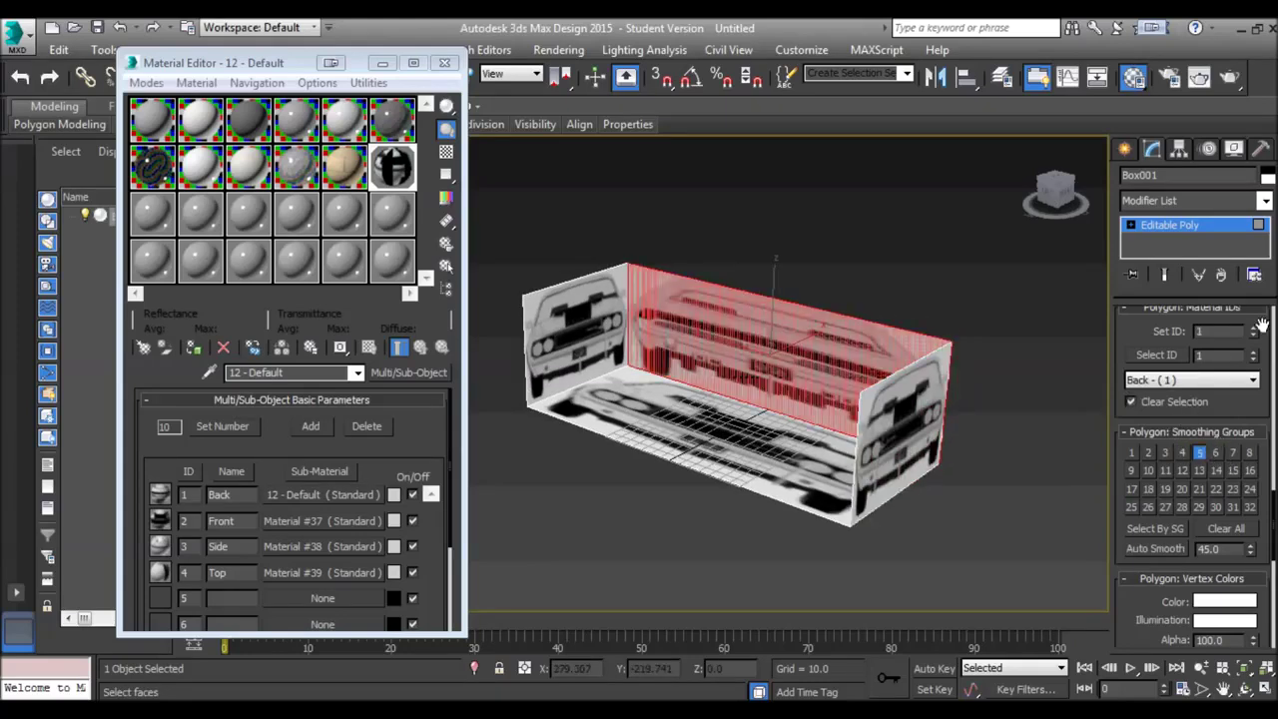
{"action": "scroll", "coordinate": [1178, 332], "scroll_direction": "up", "scroll_amount": 5}
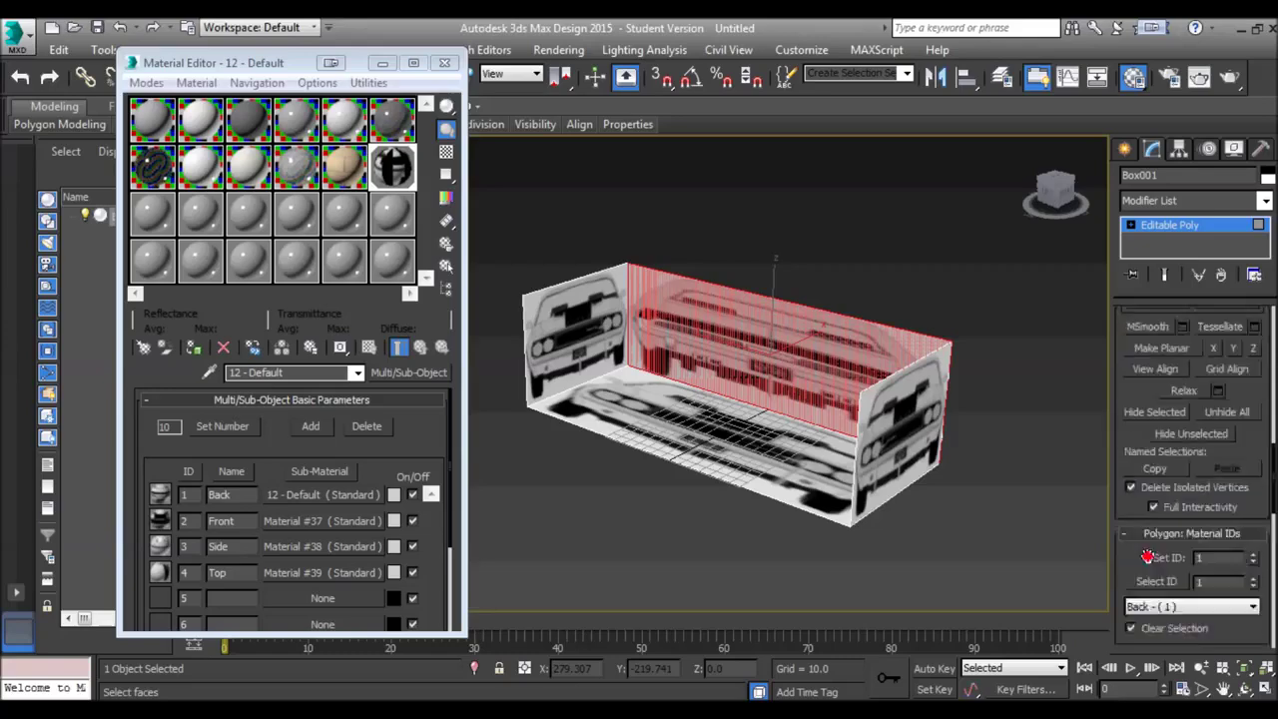
{"action": "scroll", "coordinate": [1259, 339], "scroll_direction": "up", "scroll_amount": 5}
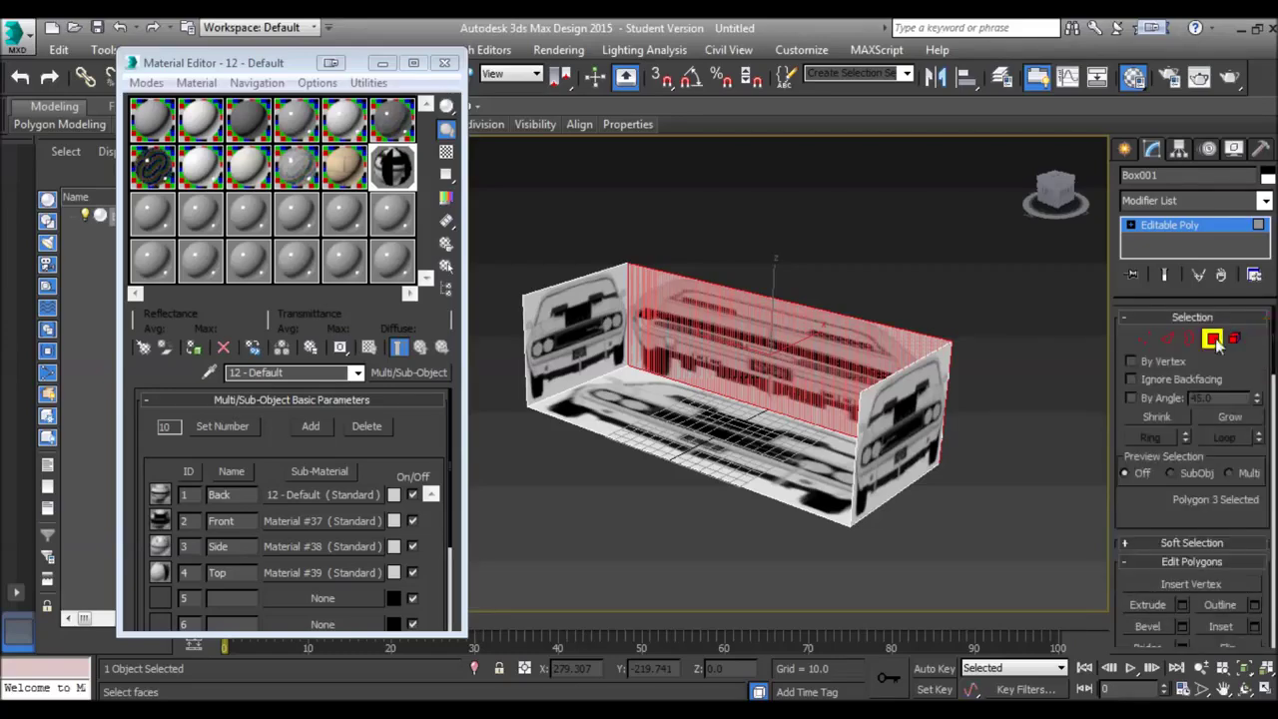
{"action": "scroll", "coordinate": [1272, 365], "scroll_direction": "down", "scroll_amount": 10}
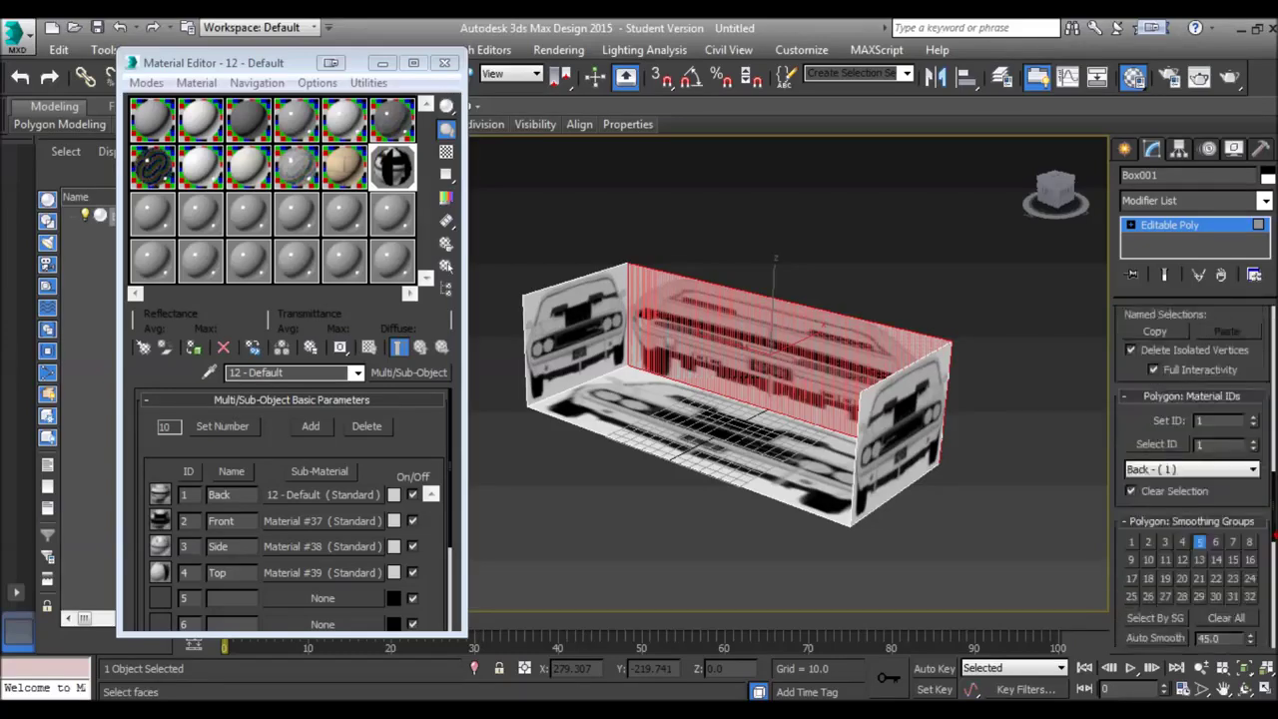
{"action": "left_click", "coordinate": [1253, 393]}
{"action": "left_click", "coordinate": [1253, 395]}
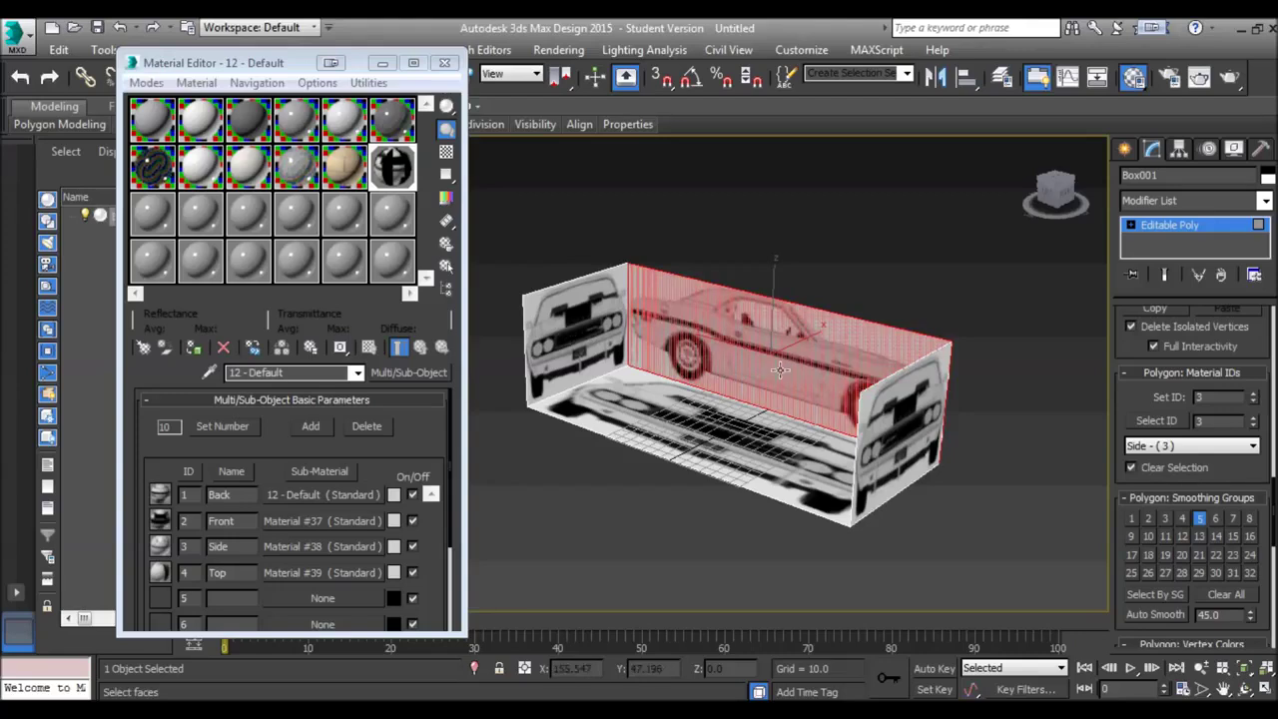
Pick the end polygon shown in the Front view and check in perspective which end of the box it is
{"action": "middle_click_drag", "start_coordinate": [783, 361], "coordinate": [795, 375]}
{"action": "key", "text": "f"}
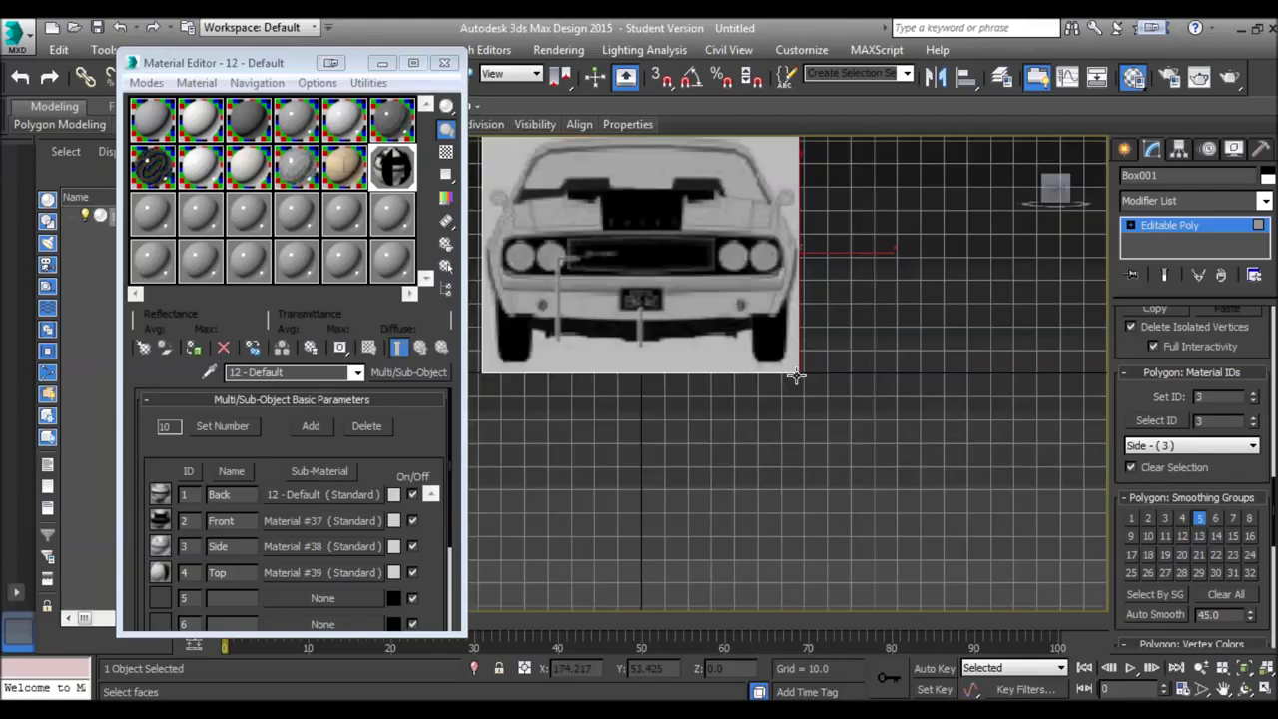
{"action": "left_click", "coordinate": [670, 290]}
{"action": "key", "text": "p"}
{"action": "middle_click_drag", "start_coordinate": [686, 313], "coordinate": [809, 379]}
{"action": "scroll", "coordinate": [695, 319], "scroll_direction": "down", "scroll_amount": 4}
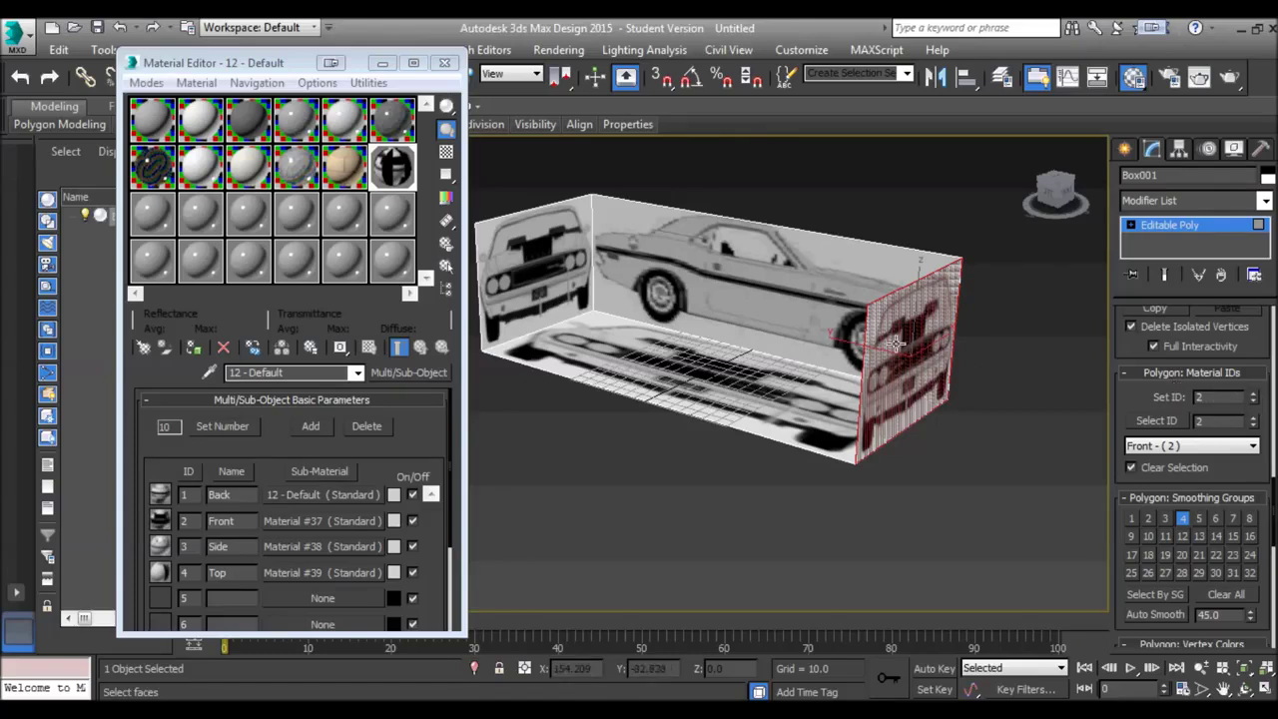
Select the near end polygon from the Front view and set its material ID to 1 for the Back image
{"action": "key", "text": "f"}
{"action": "left_click", "coordinate": [696, 355]}
{"action": "left_click", "coordinate": [684, 345]}
{"action": "key", "text": "p"}
{"action": "middle_click_drag", "start_coordinate": [660, 314], "coordinate": [699, 356]}
{"action": "scroll", "coordinate": [685, 334], "scroll_direction": "down", "scroll_amount": 5}
{"action": "scroll", "coordinate": [704, 361], "scroll_direction": "up", "scroll_amount": 6}
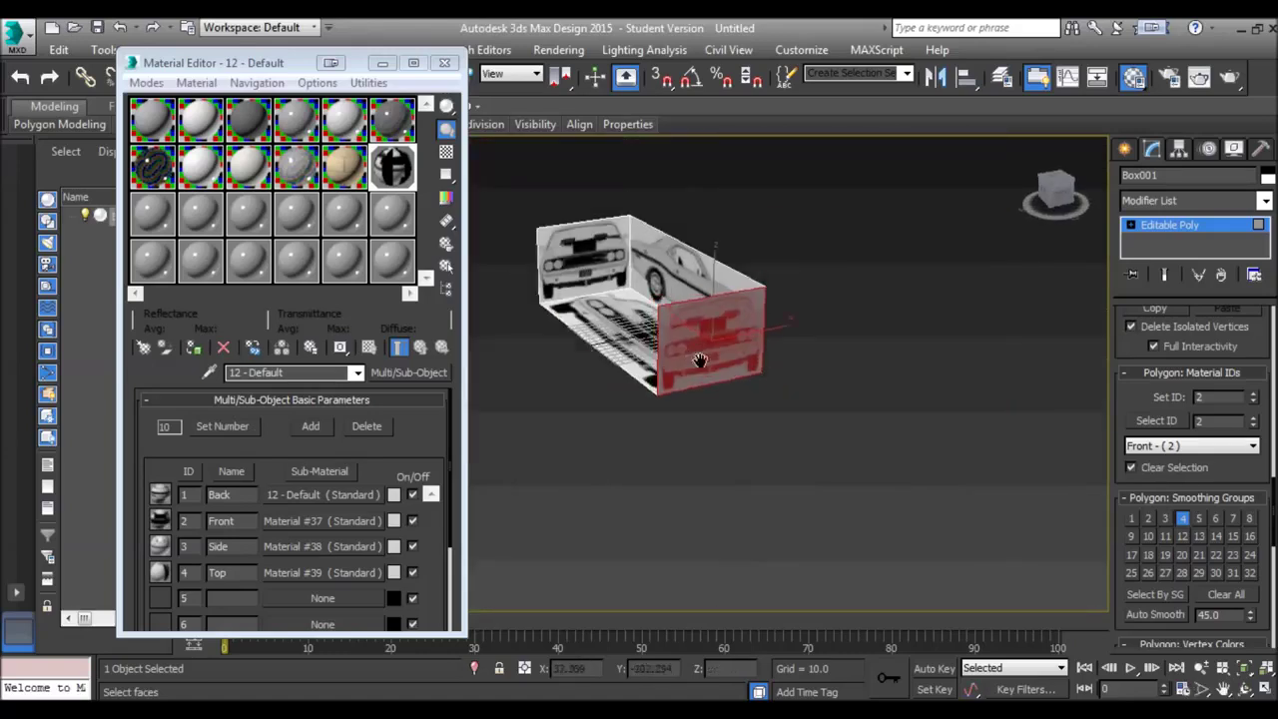
{"action": "left_click", "coordinate": [1254, 396]}
{"action": "left_click", "coordinate": [1254, 396]}
{"action": "left_click", "coordinate": [1253, 396]}
{"action": "left_click", "coordinate": [1253, 396]}
{"action": "right_click", "coordinate": [1255, 399]}
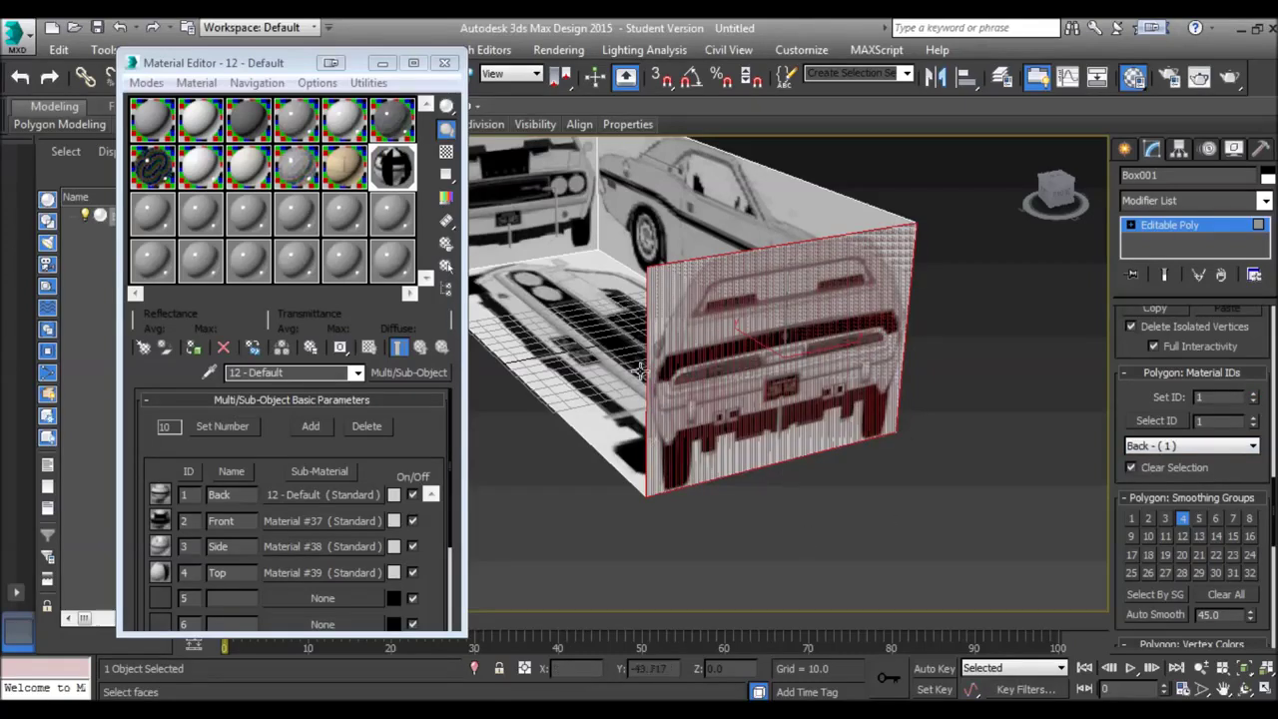
Select the box's floor polygon, set its material ID to 4 for the Top image, and deselect it
{"action": "left_click", "coordinate": [595, 354]}
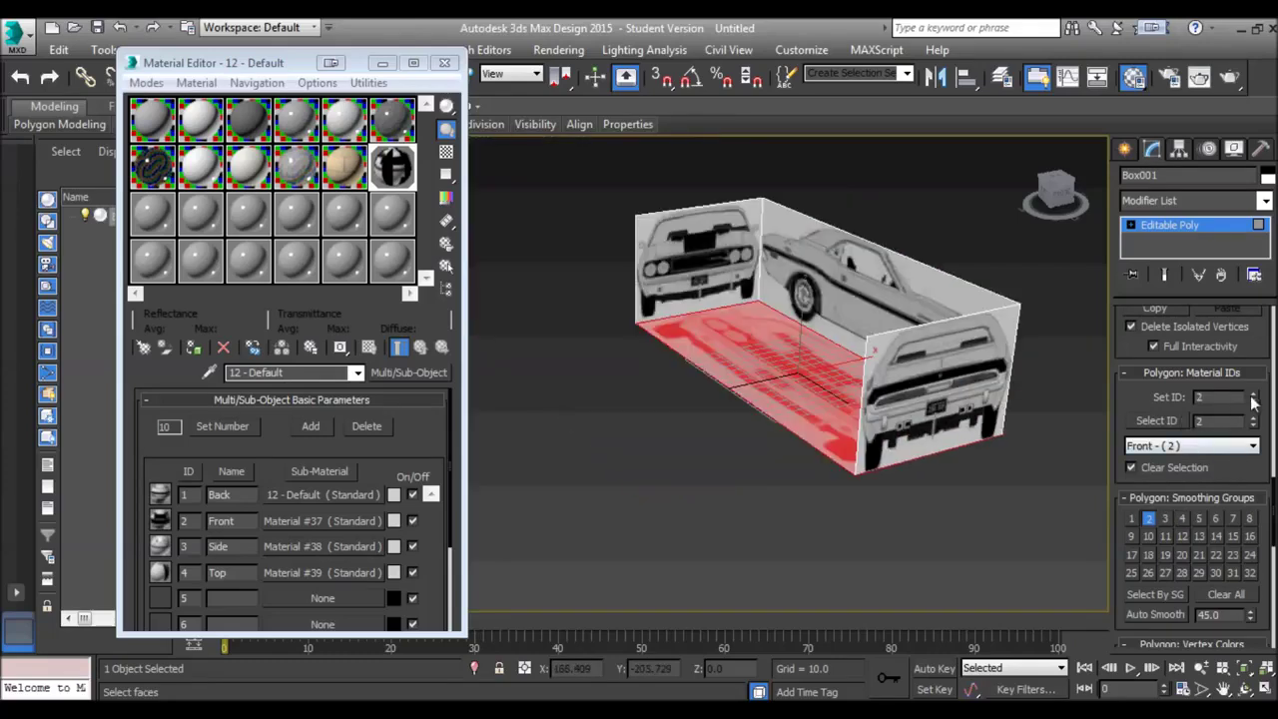
{"action": "left_click", "coordinate": [1254, 393]}
{"action": "left_click", "coordinate": [1254, 393]}
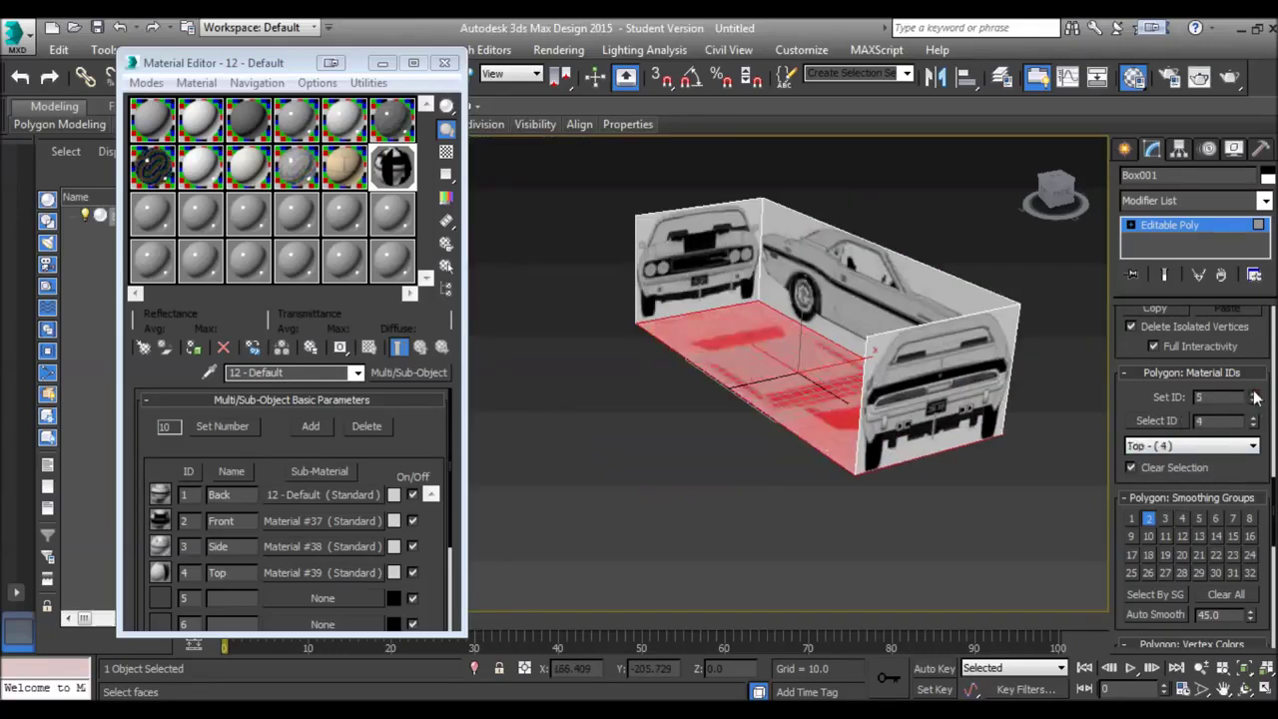
{"action": "left_click", "coordinate": [1254, 393]}
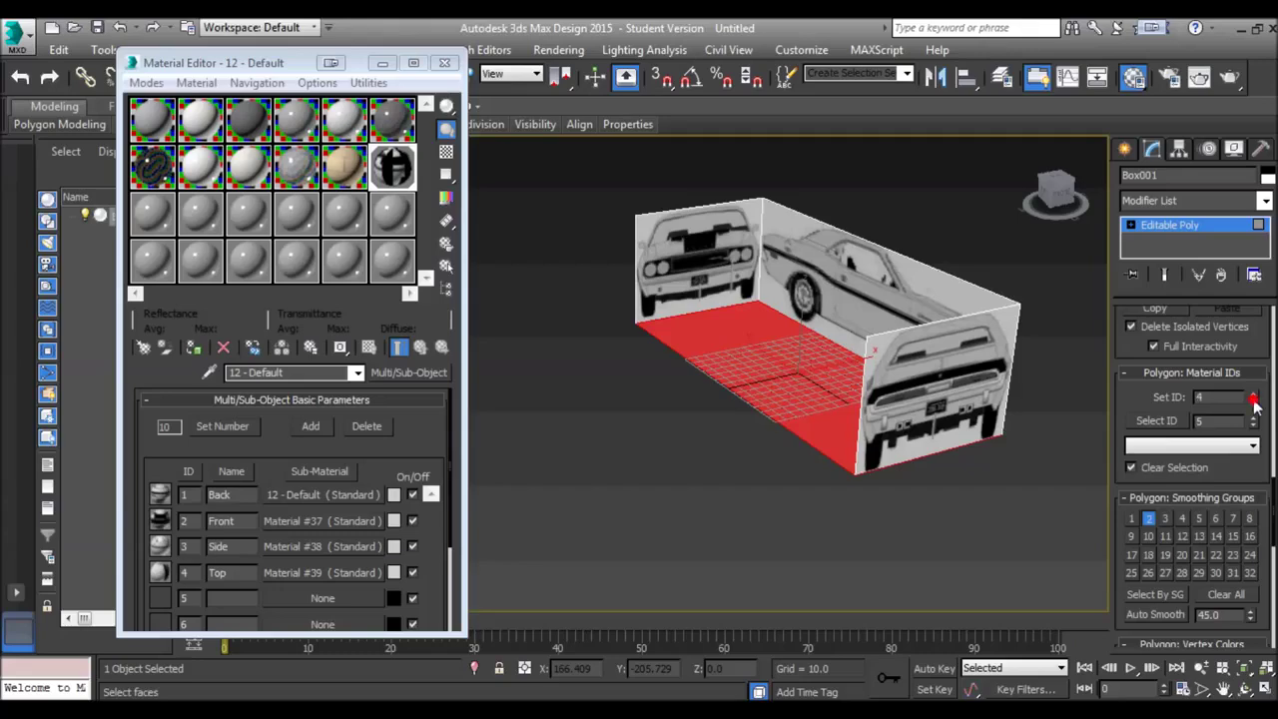
{"action": "middle_click_drag", "start_coordinate": [769, 465], "coordinate": [815, 303], "text": "alt"}
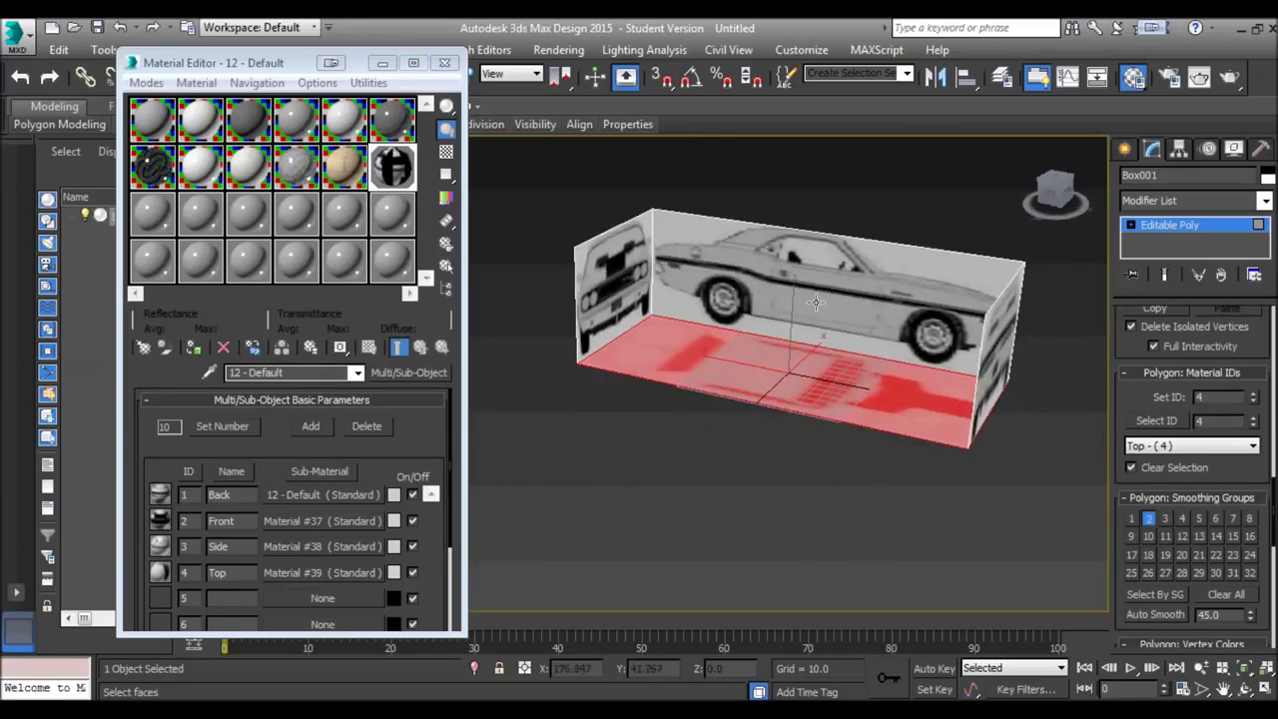
{"action": "left_click", "coordinate": [775, 470]}
{"action": "mouse_move", "coordinate": [776, 471]}
{"action": "middle_mouse_down", "text": "alt"}
{"action": "mouse_move", "coordinate": [795, 459]}
{"action": "mouse_move", "coordinate": [761, 479]}
{"action": "mouse_move", "coordinate": [782, 529]}
{"action": "mouse_move", "coordinate": [868, 484]}
{"action": "mouse_move", "coordinate": [881, 463]}
{"action": "mouse_move", "coordinate": [716, 461]}
{"action": "mouse_move", "coordinate": [766, 476]}
{"action": "middle_mouse_up", "text": "alt"}
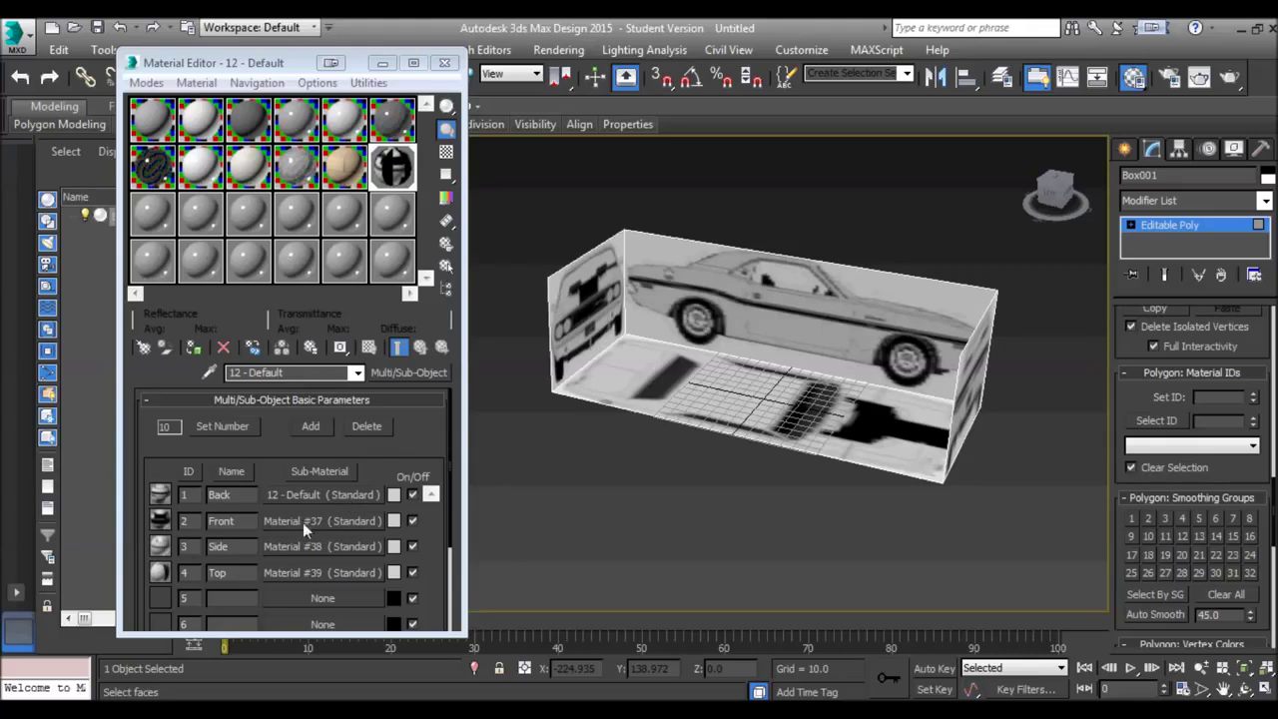
Try a W angle of 90 on the Top sub-material's diffuse bitmap
{"action": "left_click", "coordinate": [312, 572]}
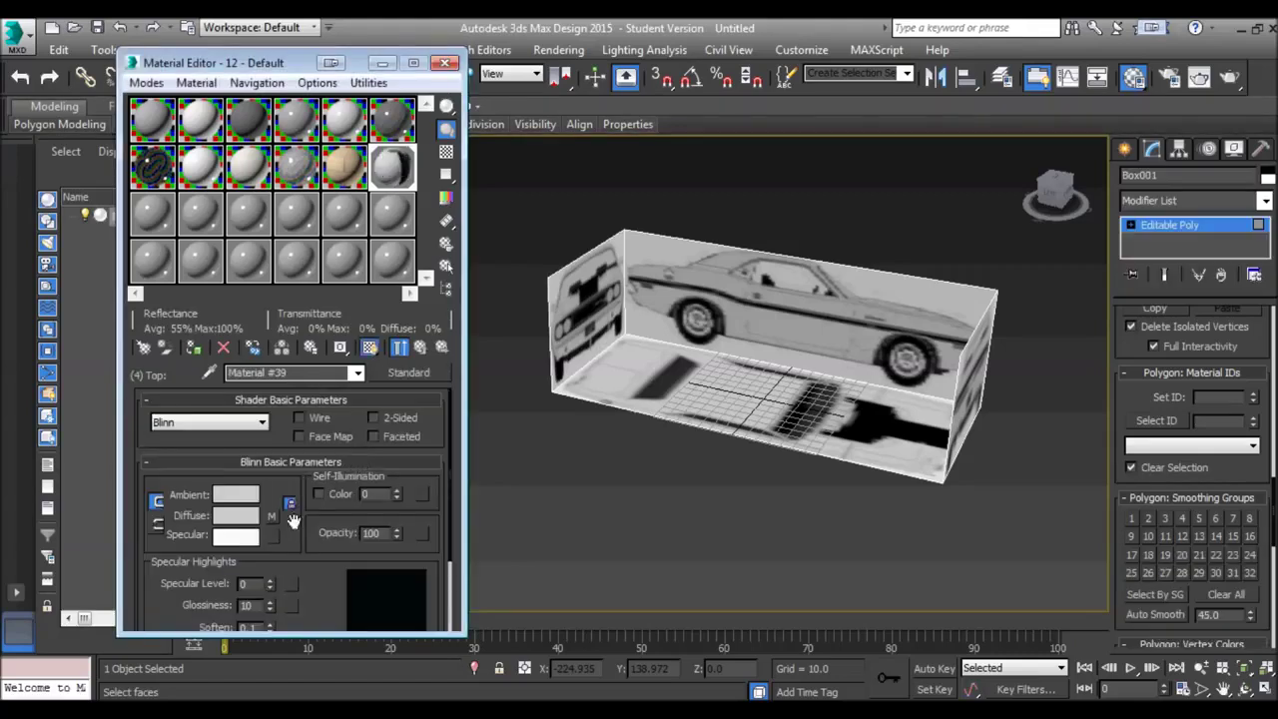
{"action": "left_click", "coordinate": [274, 519]}
{"action": "left_click", "coordinate": [385, 510]}
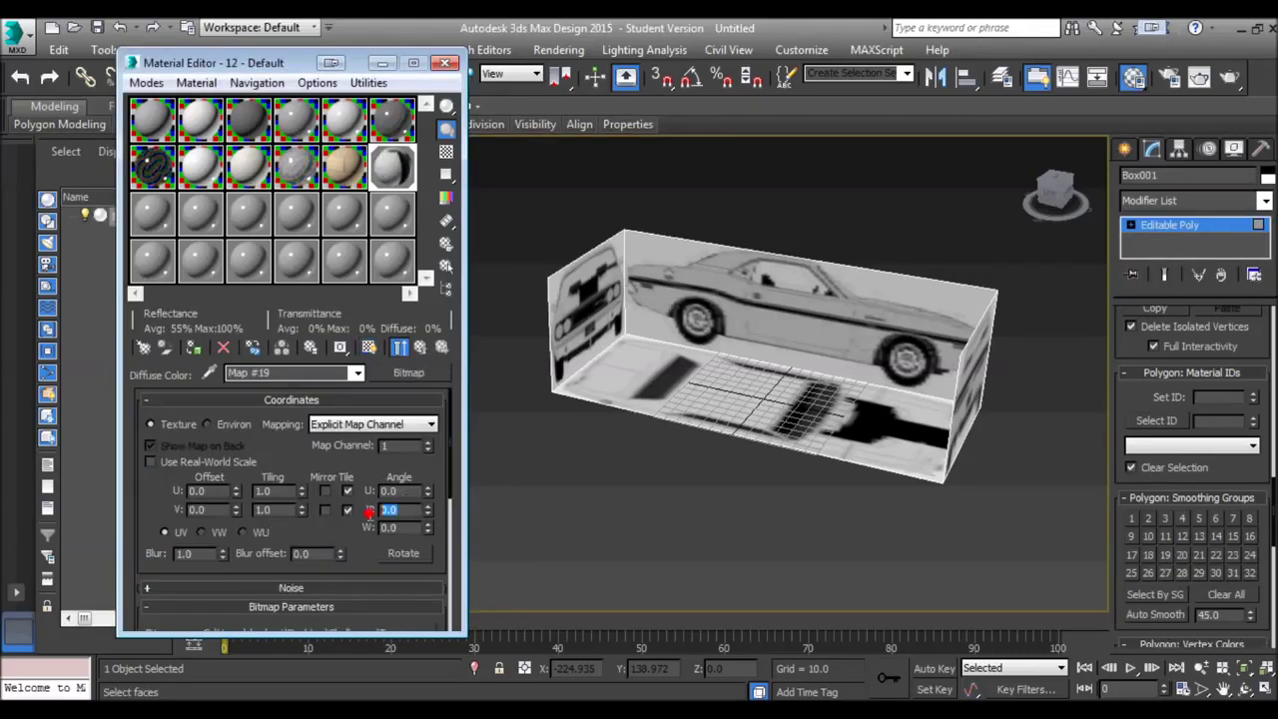
{"action": "key", "text": "Tab"}
{"action": "type", "text": "9"}
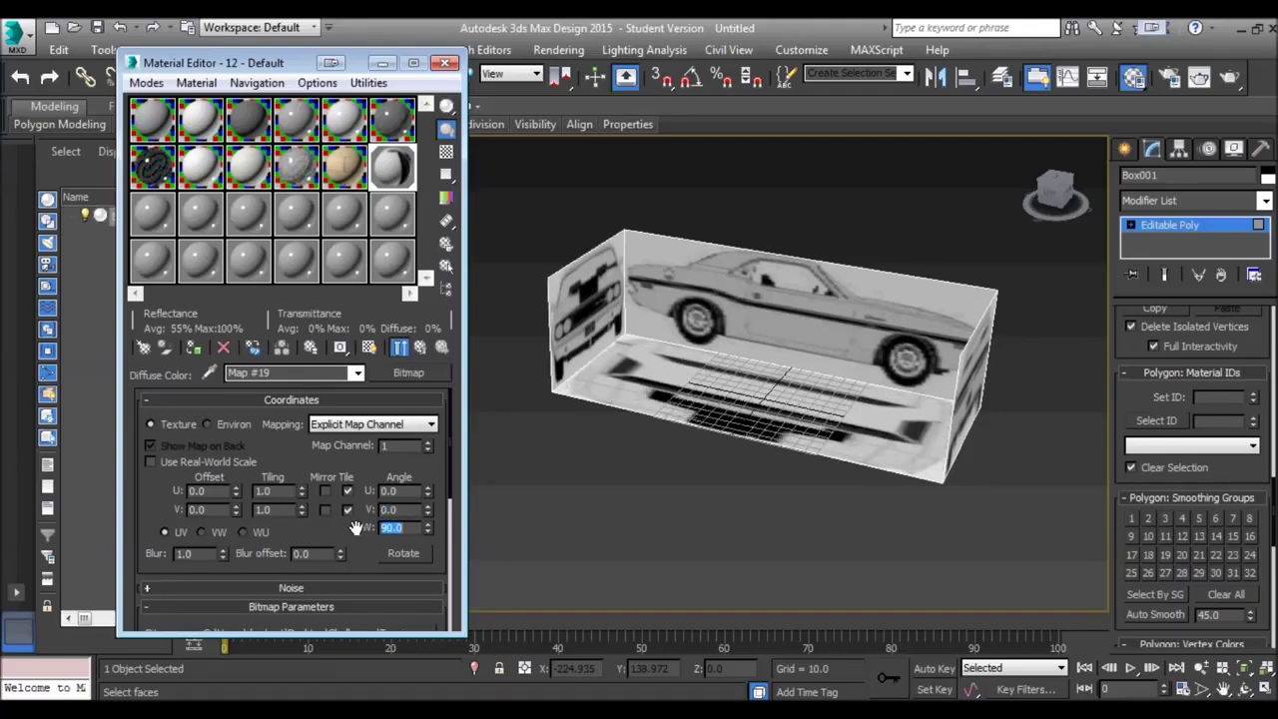
{"action": "key", "text": "Return"}
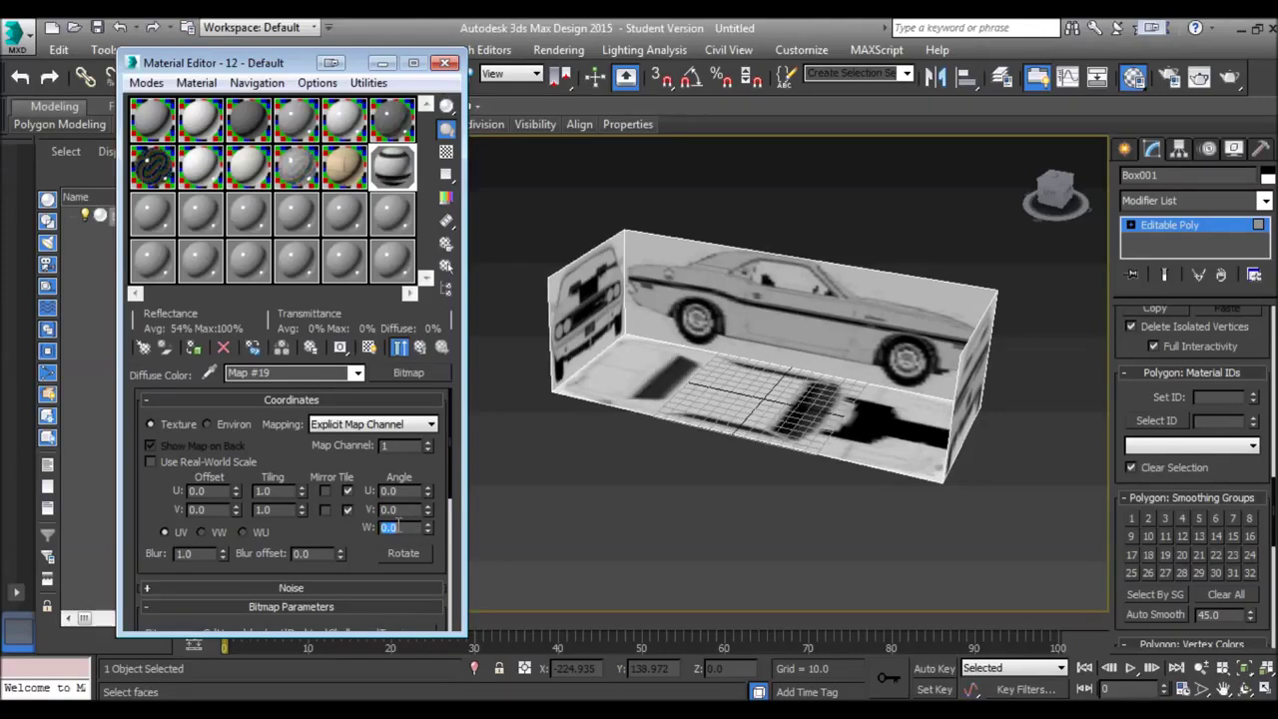
{"action": "left_click", "coordinate": [418, 346]}
{"action": "left_click", "coordinate": [418, 347]}
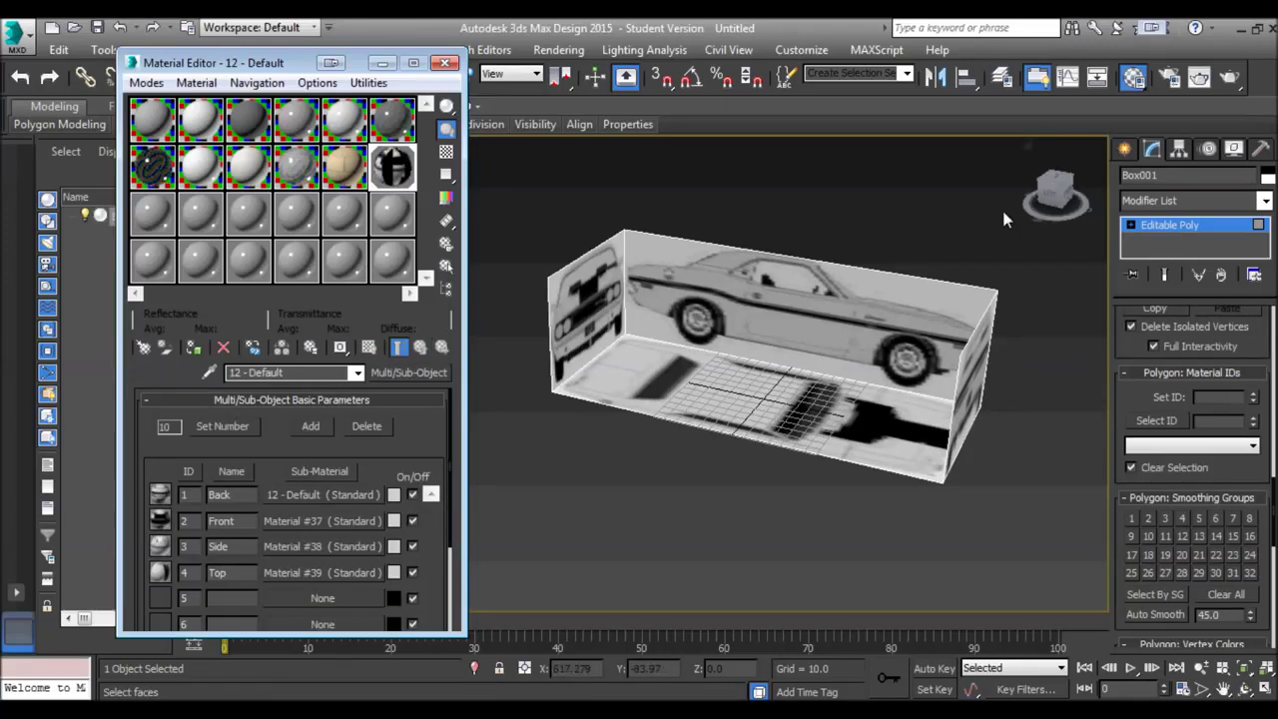
Leave polygon editing and turn on Backface Cull for the box, with its display properties set by object
{"action": "left_click", "coordinate": [1167, 226]}
{"action": "middle_click_drag", "start_coordinate": [1031, 312], "coordinate": [769, 394], "text": "alt"}
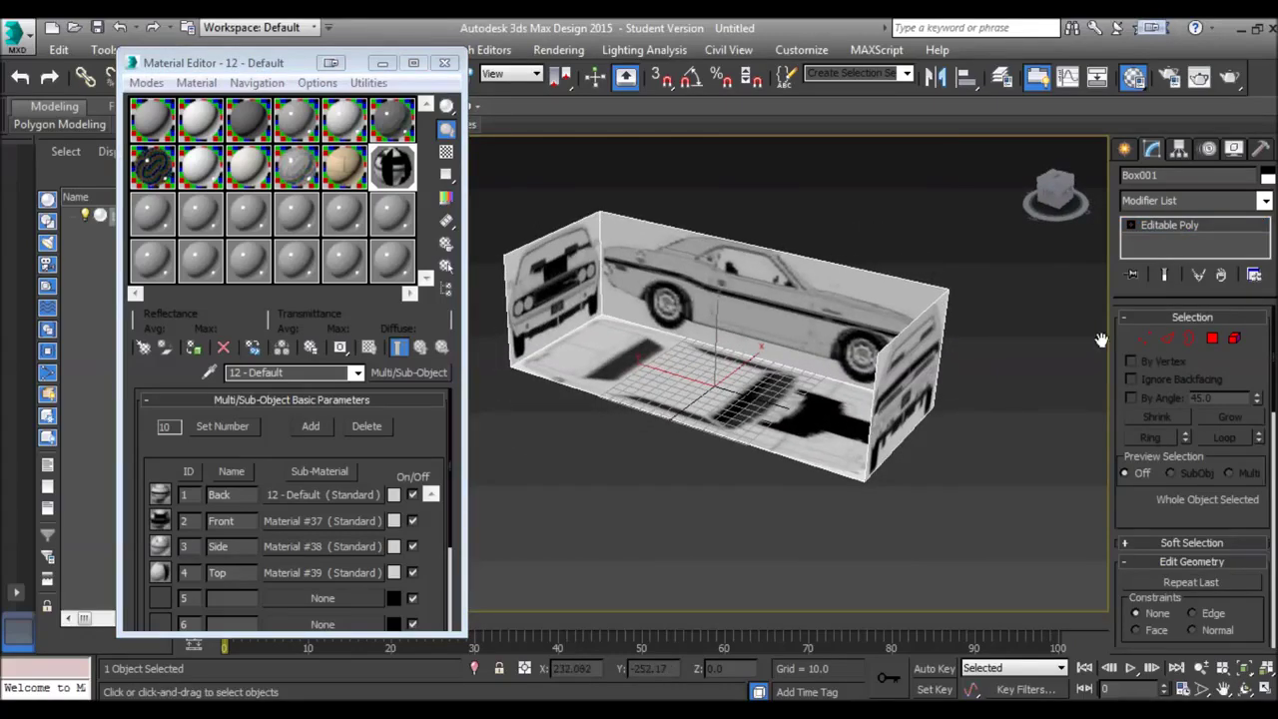
{"action": "right_click", "coordinate": [786, 376]}
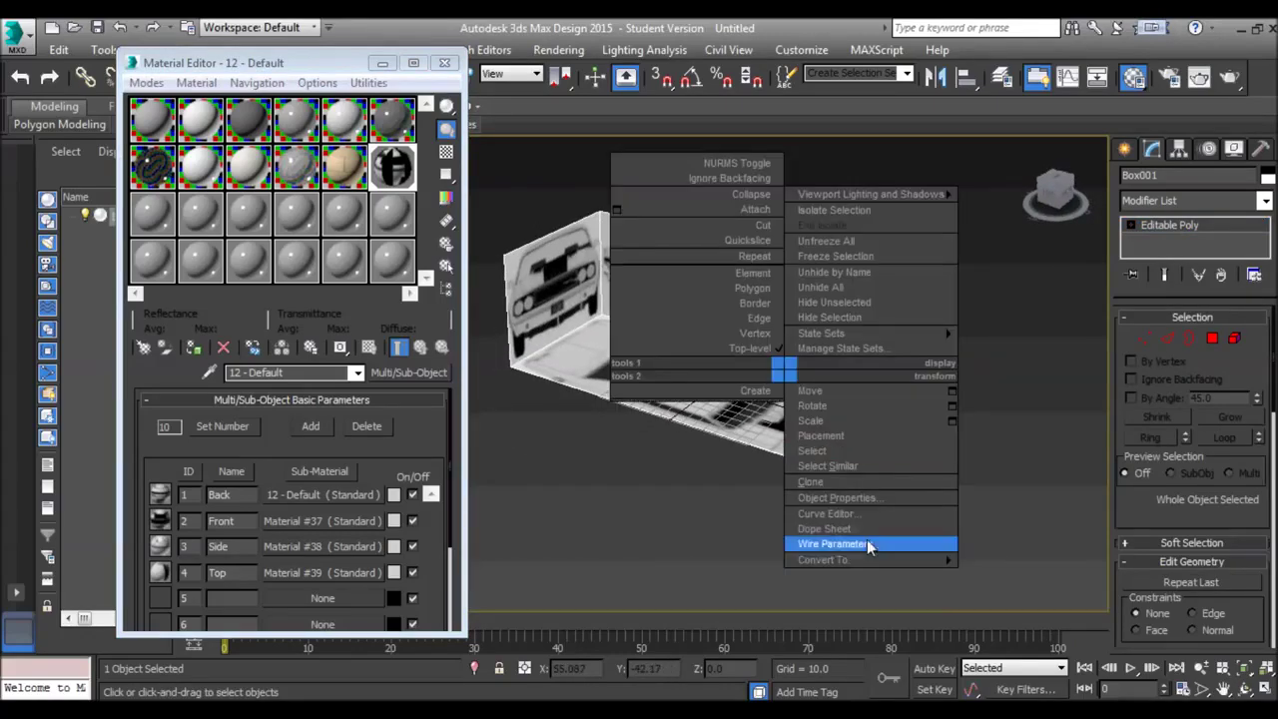
{"action": "left_click", "coordinate": [854, 497]}
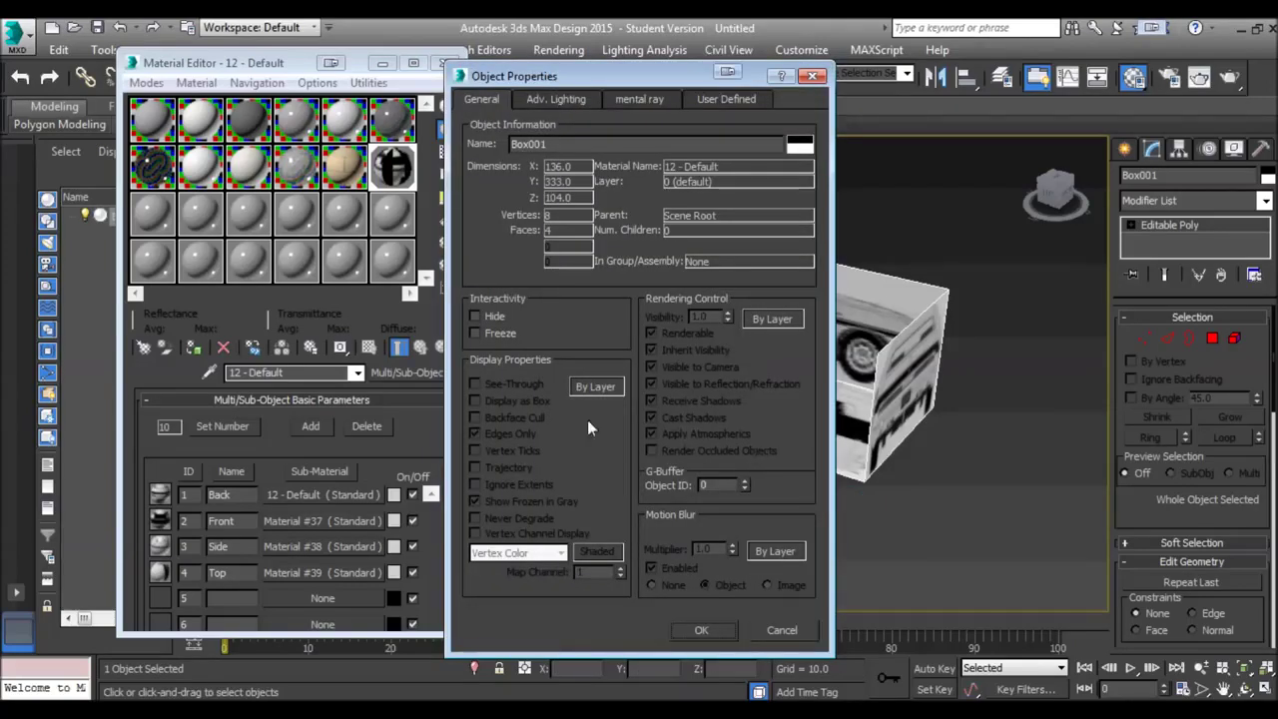
{"action": "left_click", "coordinate": [594, 387]}
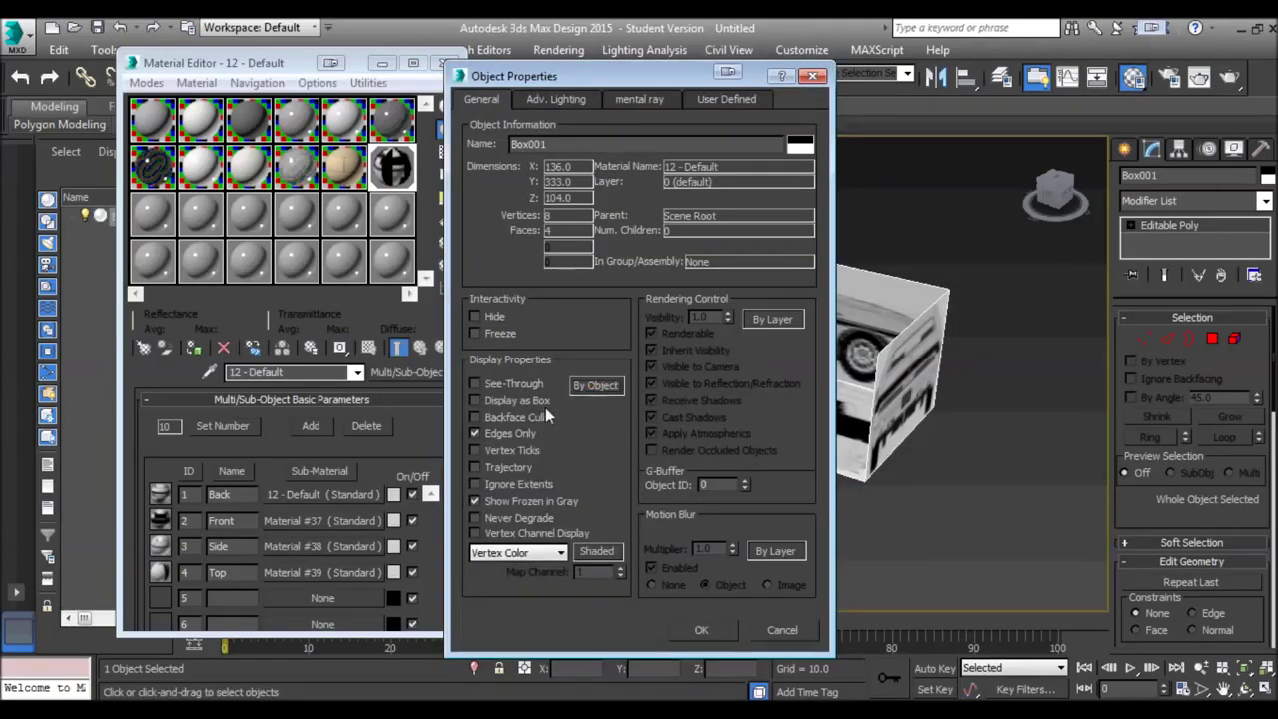
{"action": "left_click", "coordinate": [475, 417]}
{"action": "left_click", "coordinate": [700, 630]}
{"action": "middle_click_drag", "start_coordinate": [864, 347], "coordinate": [962, 337], "text": "alt"}
{"action": "key", "text": "l"}
{"action": "middle_click_drag", "start_coordinate": [825, 343], "coordinate": [832, 377]}
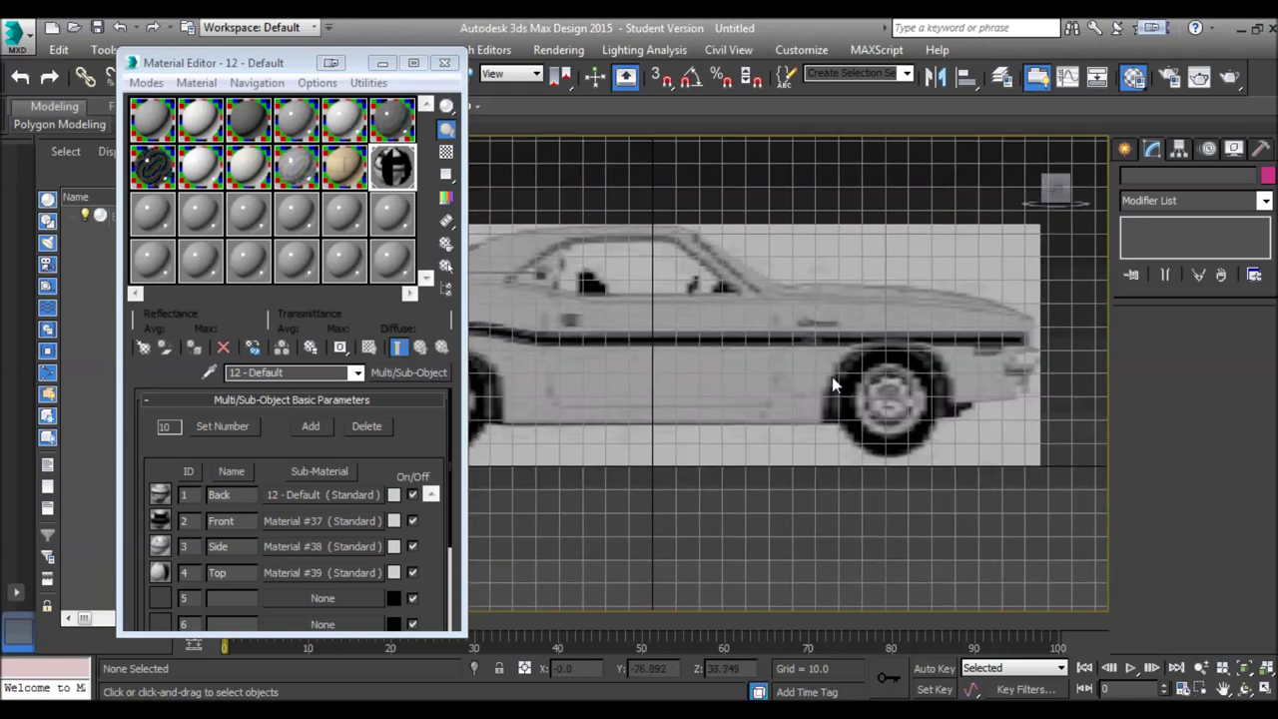
{"action": "middle_click_drag", "start_coordinate": [756, 362], "coordinate": [702, 423], "text": "alt"}
{"action": "scroll", "coordinate": [709, 417], "scroll_direction": "up", "scroll_amount": 5}
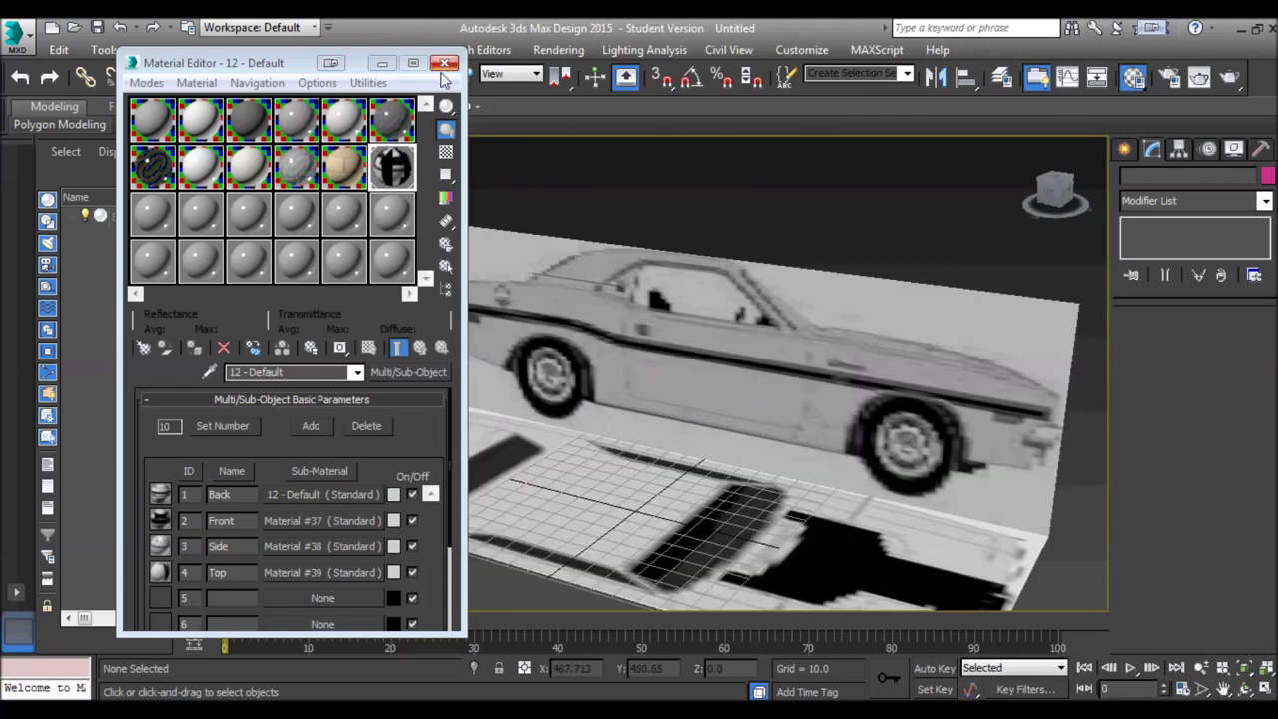
Close the Material Editor and show all viewport materials as Realistic Materials with Maps
{"action": "left_click", "coordinate": [444, 62]}
{"action": "mouse_move", "coordinate": [660, 438]}
{"action": "middle_mouse_down"}
{"action": "mouse_move", "coordinate": [655, 390]}
{"action": "mouse_move", "coordinate": [719, 436]}
{"action": "mouse_move", "coordinate": [661, 419]}
{"action": "mouse_move", "coordinate": [755, 408]}
{"action": "mouse_move", "coordinate": [730, 400]}
{"action": "mouse_move", "coordinate": [645, 418]}
{"action": "middle_mouse_up"}
{"action": "scroll", "coordinate": [667, 419], "scroll_direction": "down", "scroll_amount": 4}
{"action": "scroll", "coordinate": [644, 379], "scroll_direction": "up", "scroll_amount": 5}
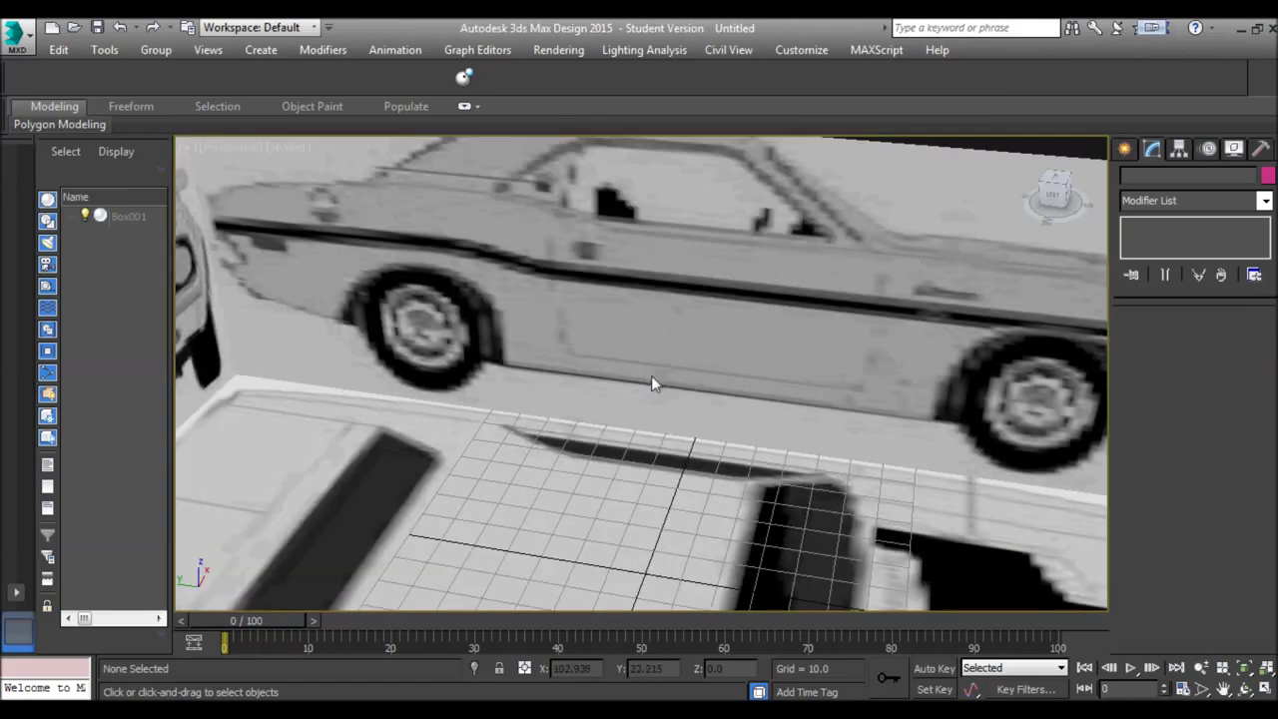
{"action": "scroll", "coordinate": [650, 377], "scroll_direction": "down", "scroll_amount": 5}
{"action": "scroll", "coordinate": [647, 377], "scroll_direction": "up", "scroll_amount": 3}
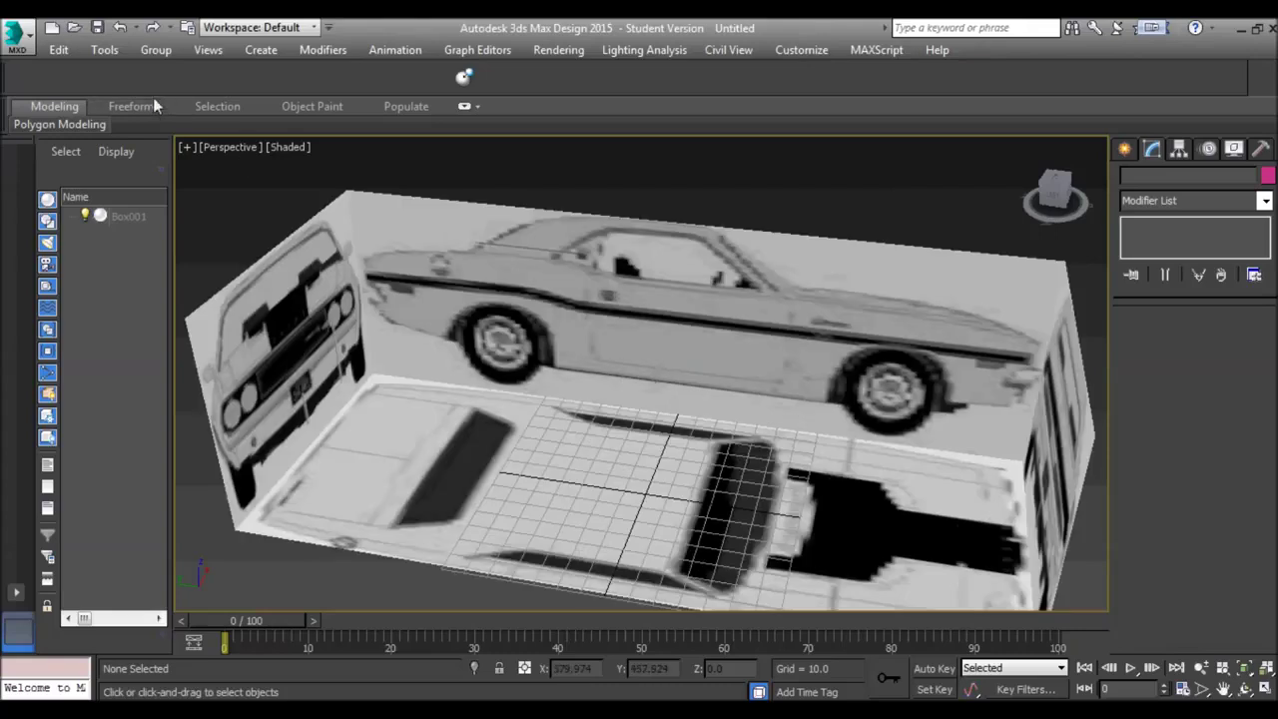
{"action": "left_click", "coordinate": [208, 50]}
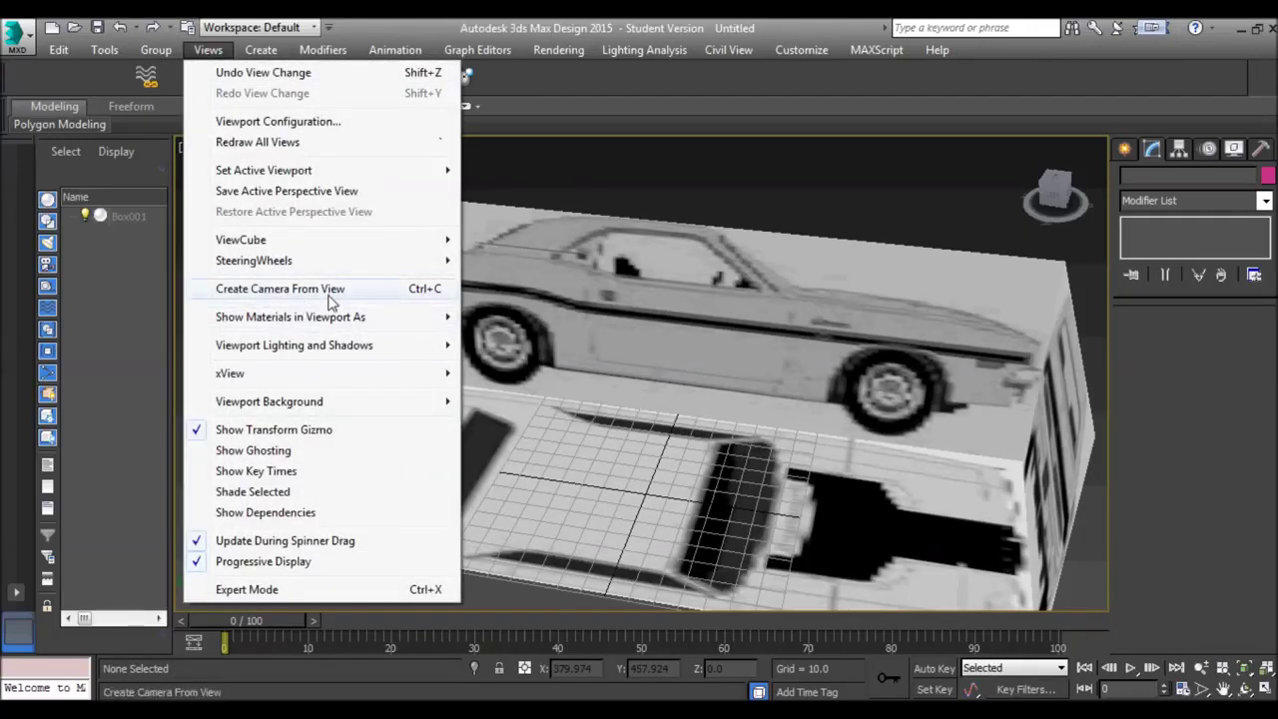
{"action": "mouse_move", "coordinate": [334, 317]}
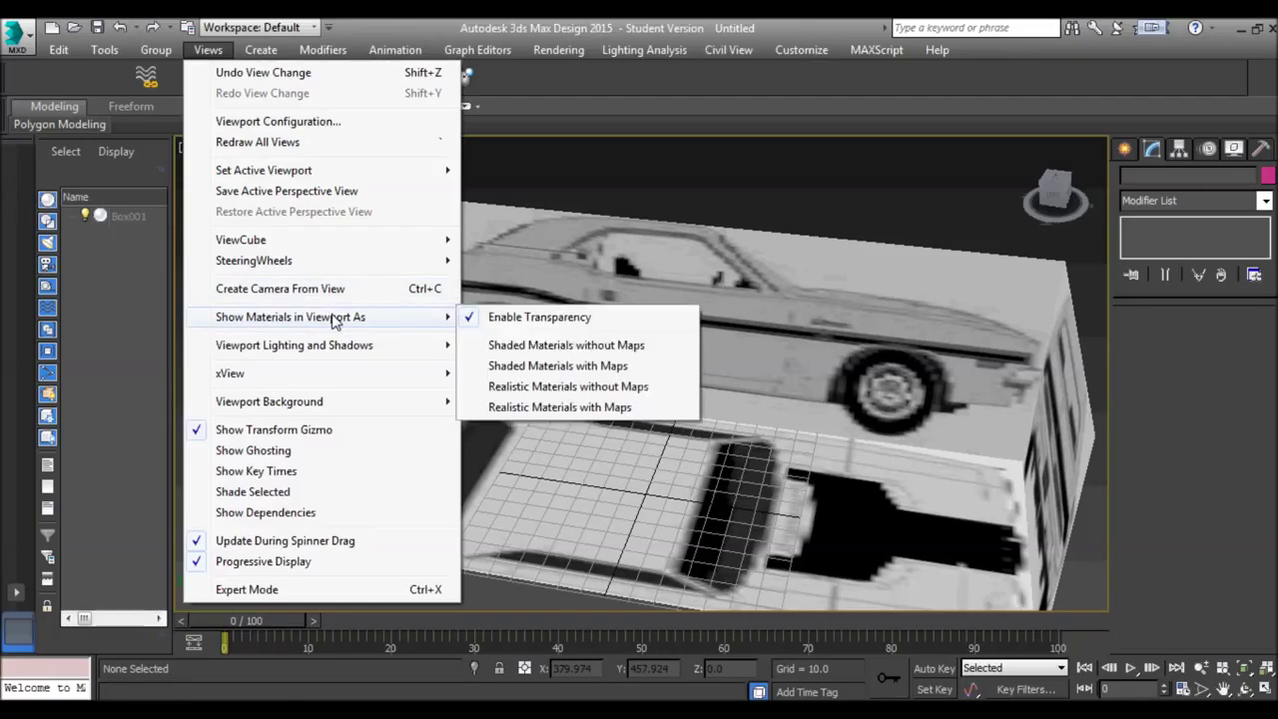
{"action": "left_click", "coordinate": [546, 408]}
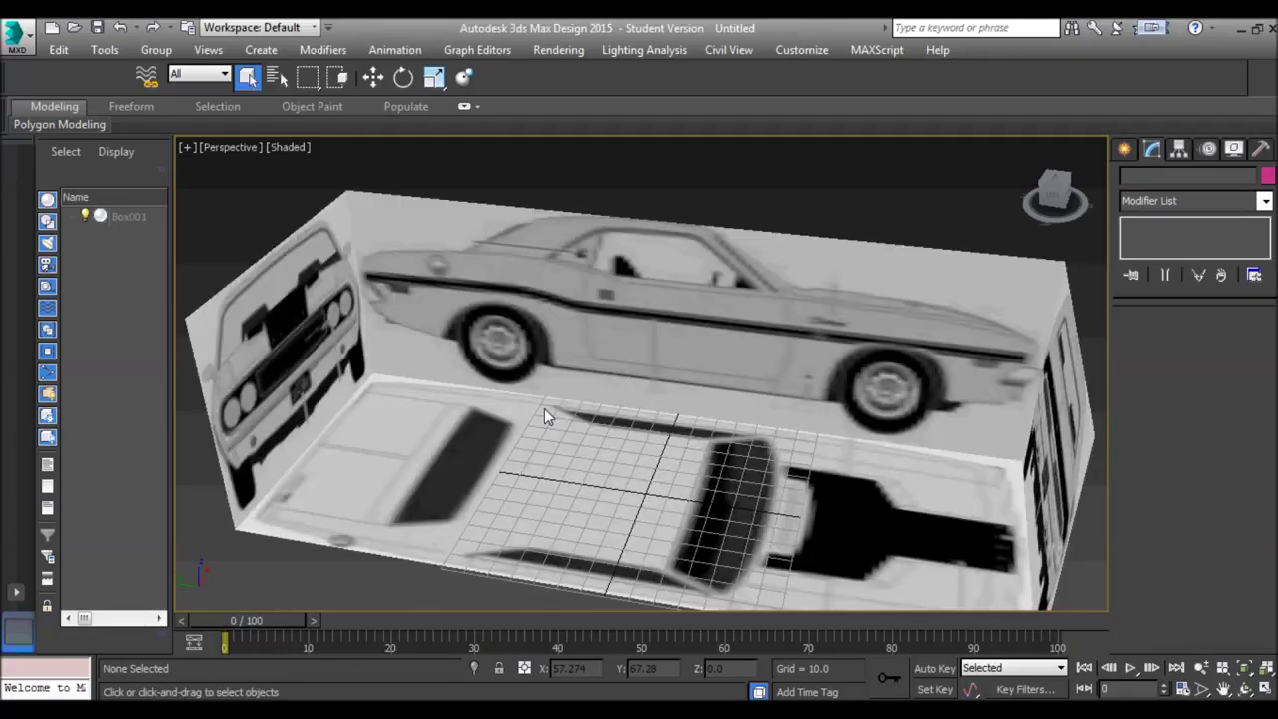
{"action": "middle_click_drag", "start_coordinate": [540, 371], "coordinate": [615, 375]}
{"action": "scroll", "coordinate": [615, 376], "scroll_direction": "up", "scroll_amount": 4}
{"action": "scroll", "coordinate": [615, 376], "scroll_direction": "down", "scroll_amount": 4}
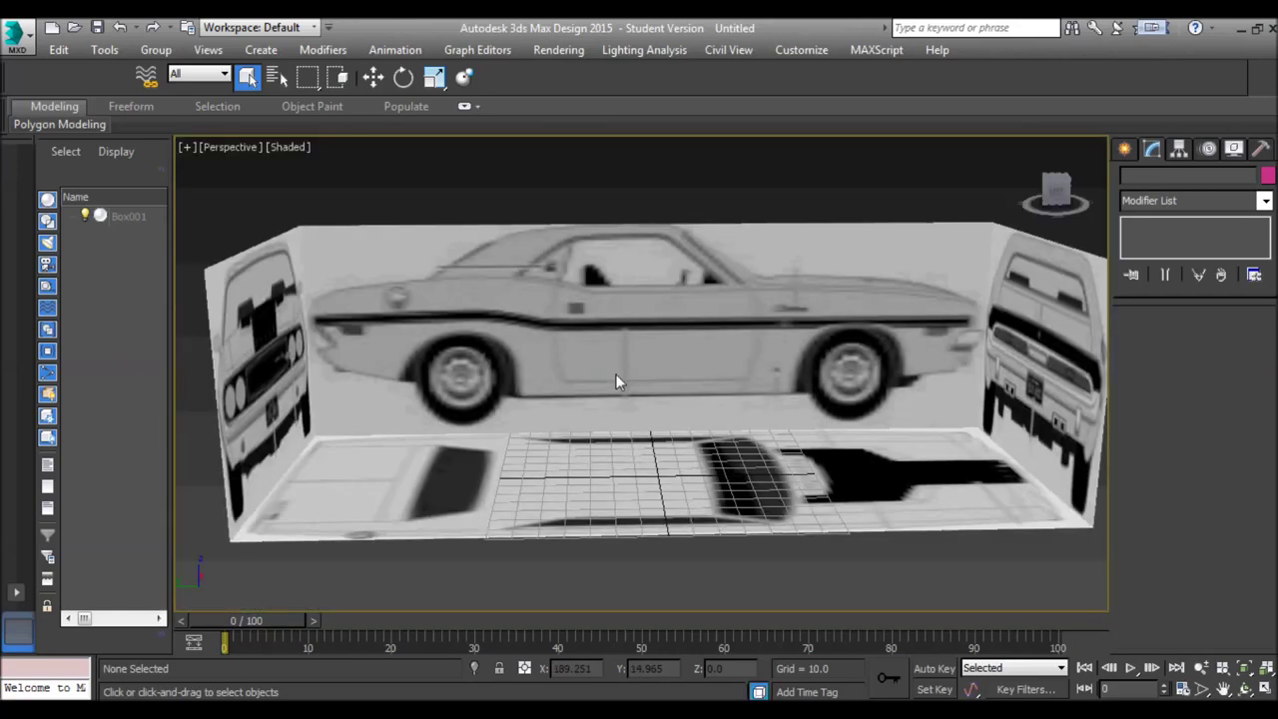
{"action": "middle_click_drag", "start_coordinate": [615, 373], "coordinate": [629, 381]}
In the Left view, create a single-segment plane about 7.1 by 7.1 at the lower front end of the rear wheel arch
{"action": "key", "text": "l"}
{"action": "scroll", "coordinate": [630, 365], "scroll_direction": "up", "scroll_amount": 3}
{"action": "middle_click_drag", "start_coordinate": [733, 350], "coordinate": [604, 384]}
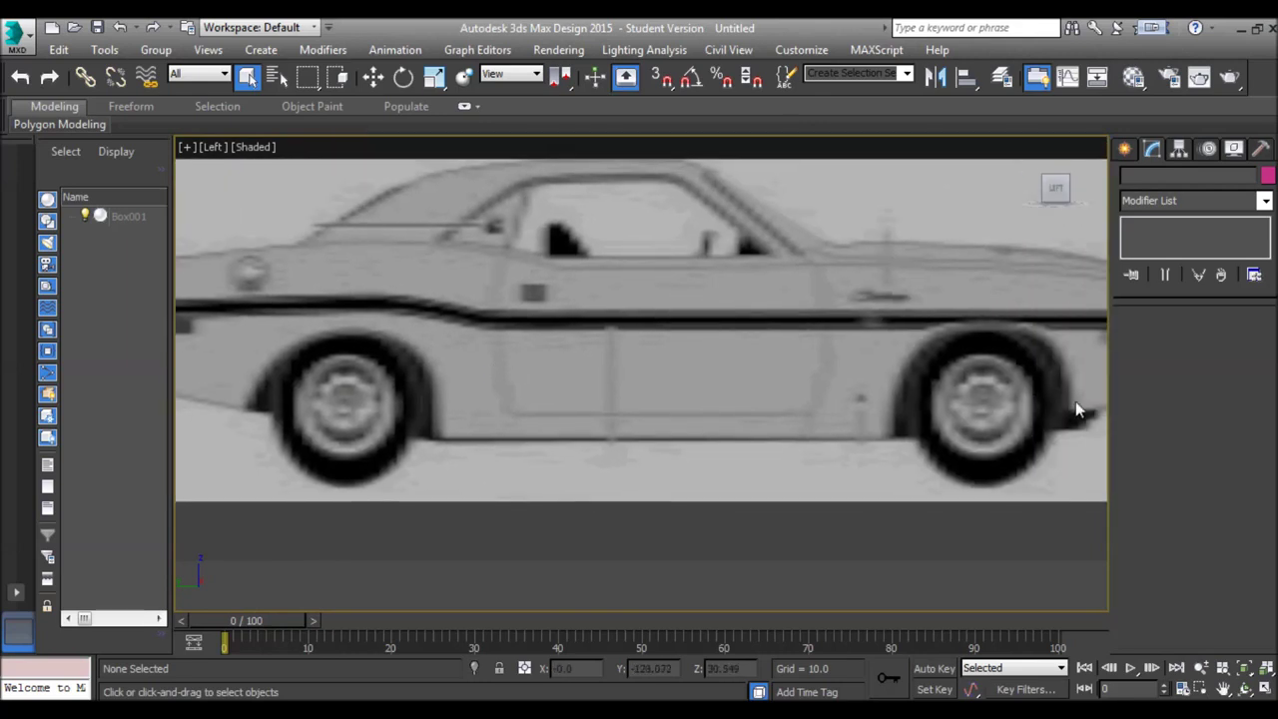
{"action": "middle_click_drag", "start_coordinate": [338, 350], "coordinate": [353, 348]}
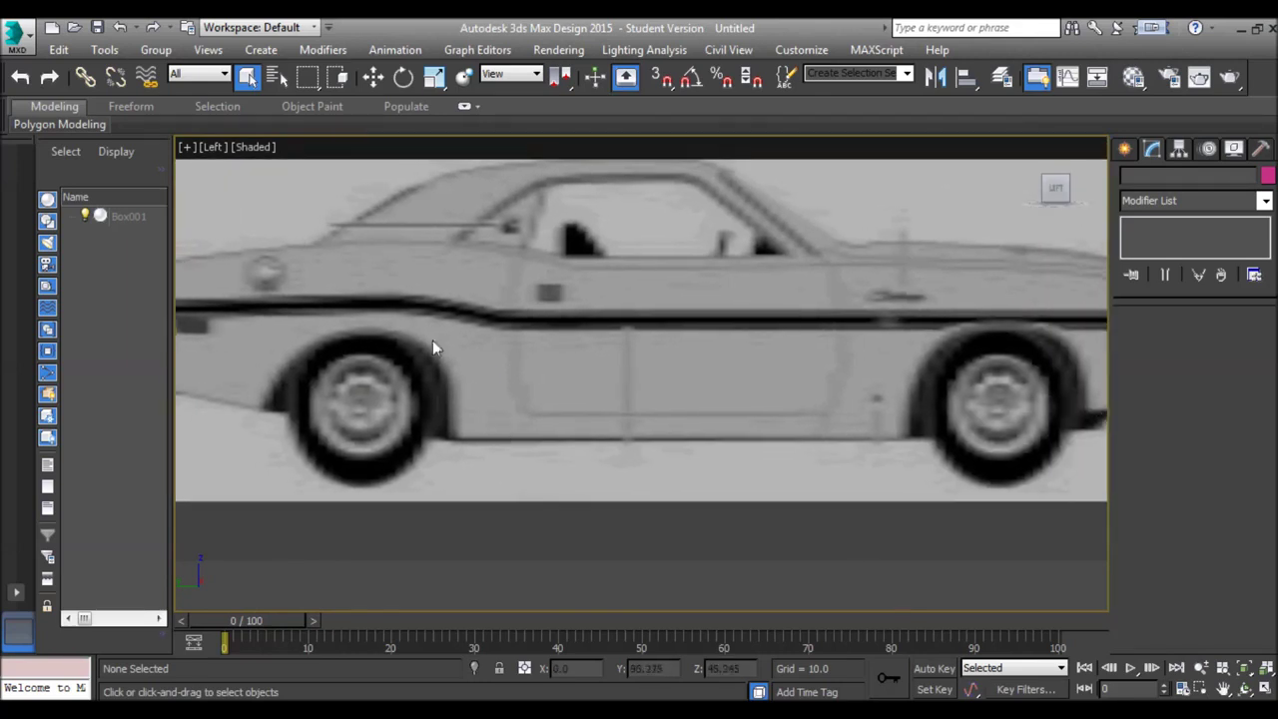
{"action": "left_click", "coordinate": [1126, 150]}
{"action": "left_click", "coordinate": [1230, 346]}
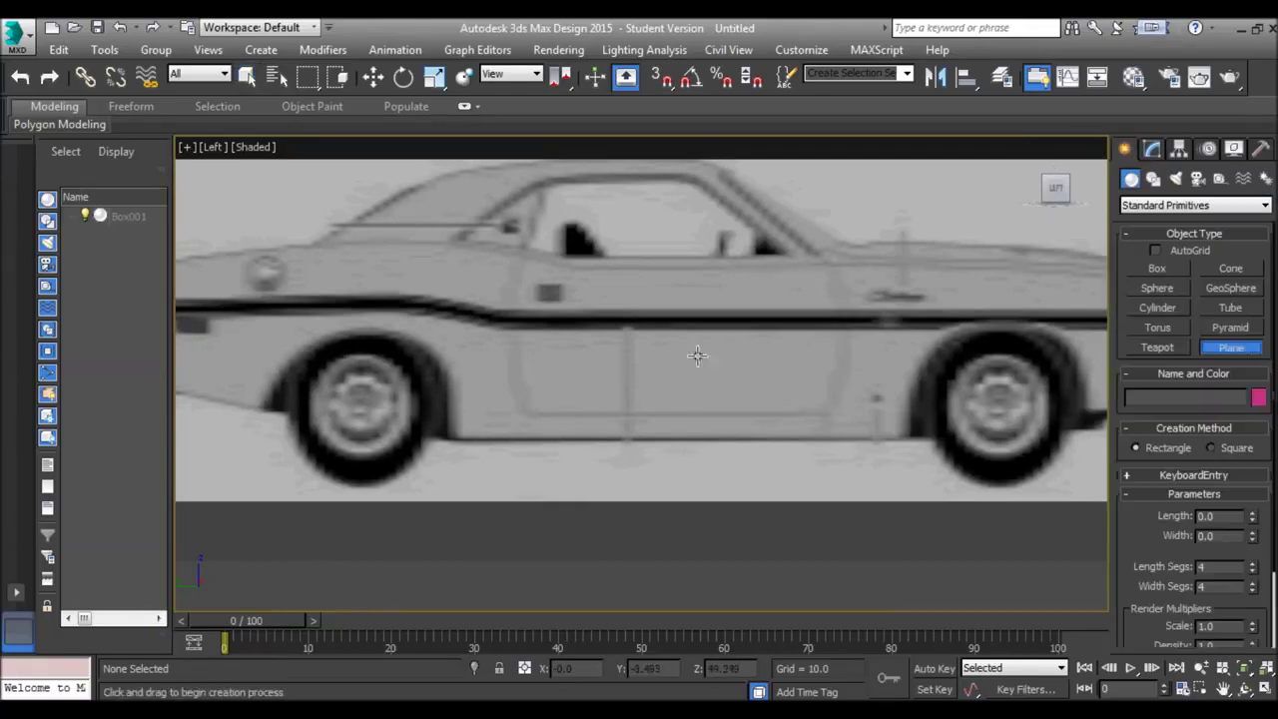
{"action": "scroll", "coordinate": [761, 328], "scroll_direction": "up", "scroll_amount": 1}
{"action": "scroll", "coordinate": [670, 385], "scroll_direction": "up", "scroll_amount": 1}
{"action": "scroll", "coordinate": [685, 448], "scroll_direction": "up", "scroll_amount": 1}
{"action": "left_click_drag", "start_coordinate": [715, 473], "coordinate": [675, 422]}
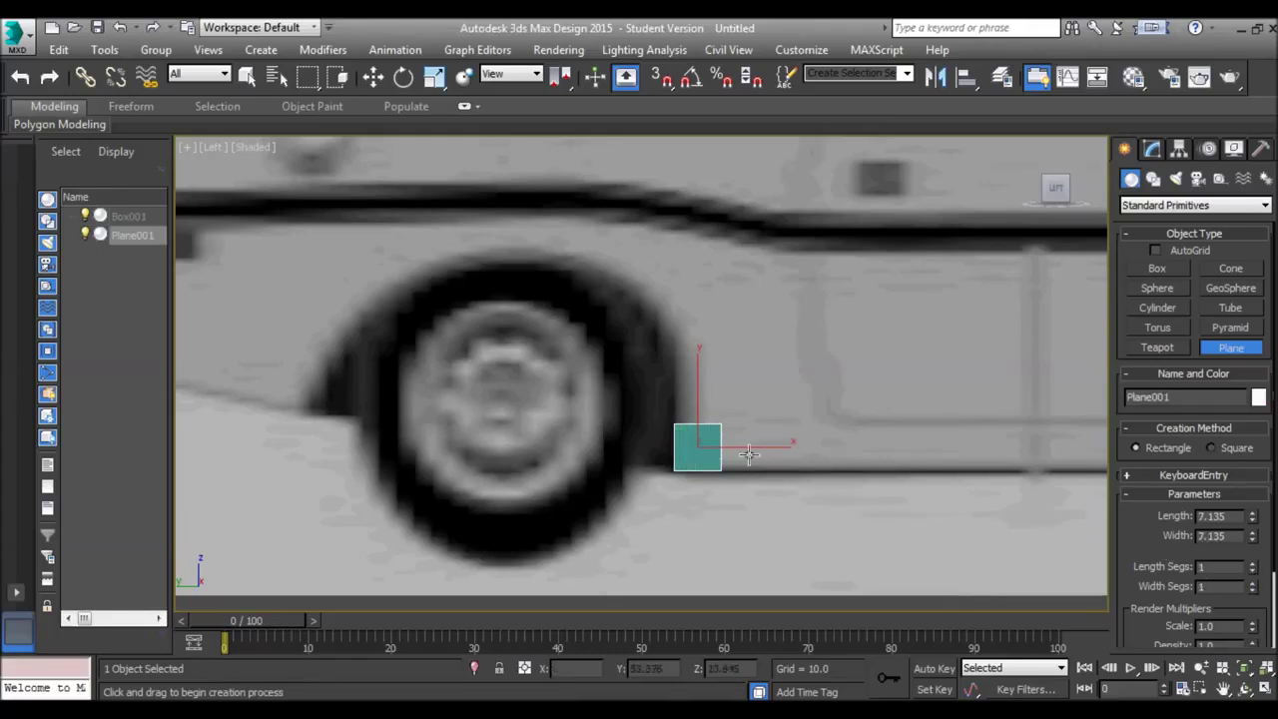
Convert the new plane to Editable Poly and switch to edge editing
{"action": "right_click", "coordinate": [696, 454]}
{"action": "right_click", "coordinate": [694, 461]}
{"action": "mouse_move", "coordinate": [739, 643]}
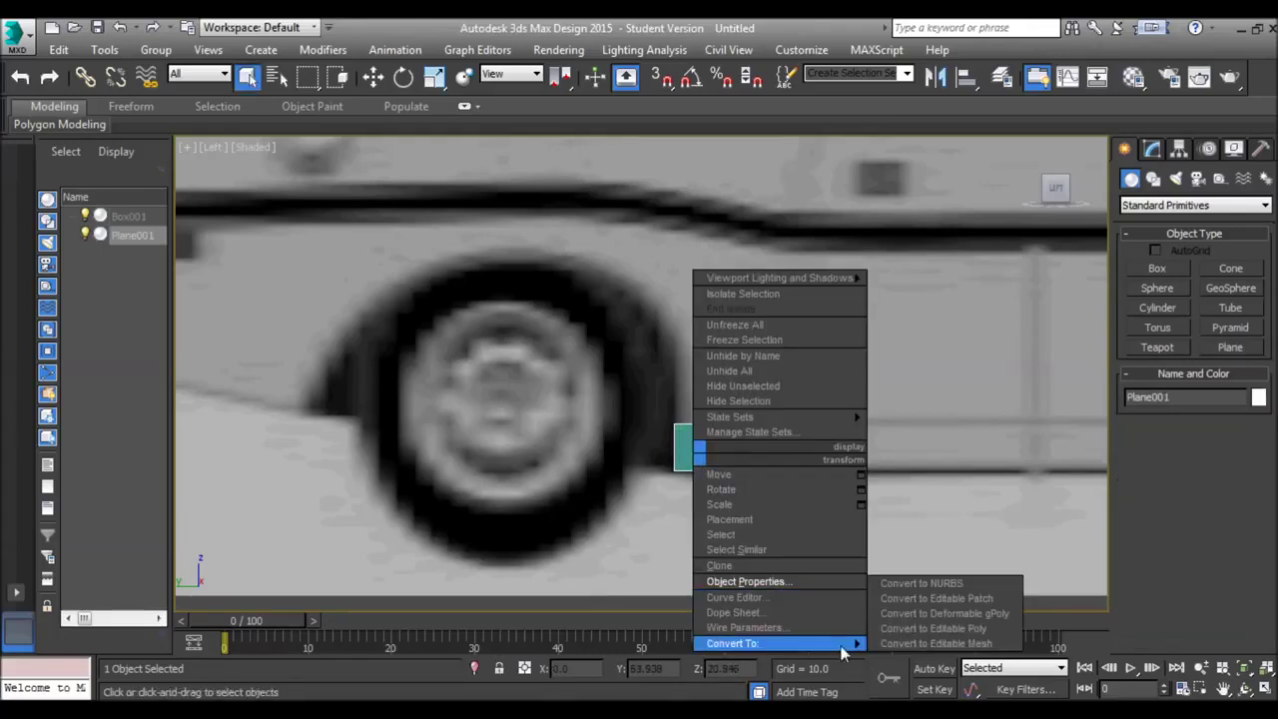
{"action": "left_click", "coordinate": [913, 630]}
{"action": "left_click", "coordinate": [1167, 338]}
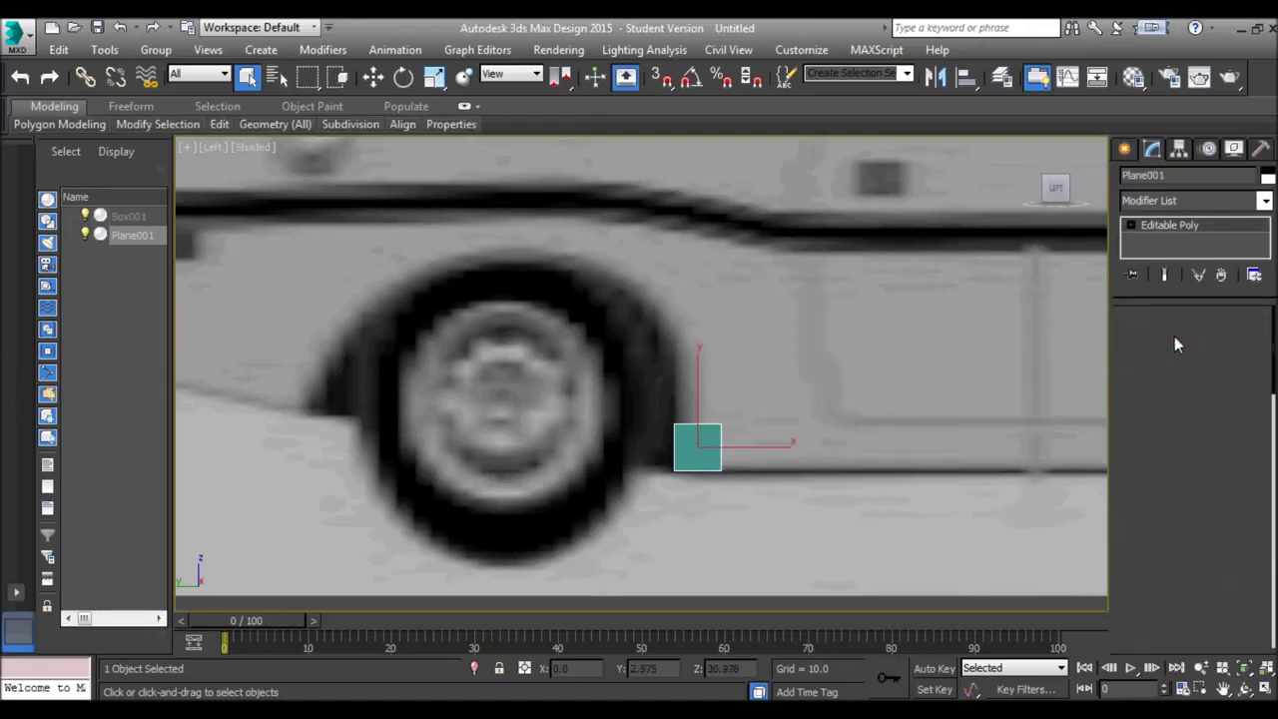
Extend the plane's upper edge with four more segments, moving and rotating them to follow the rear wheel arch
{"action": "left_click", "coordinate": [696, 424]}
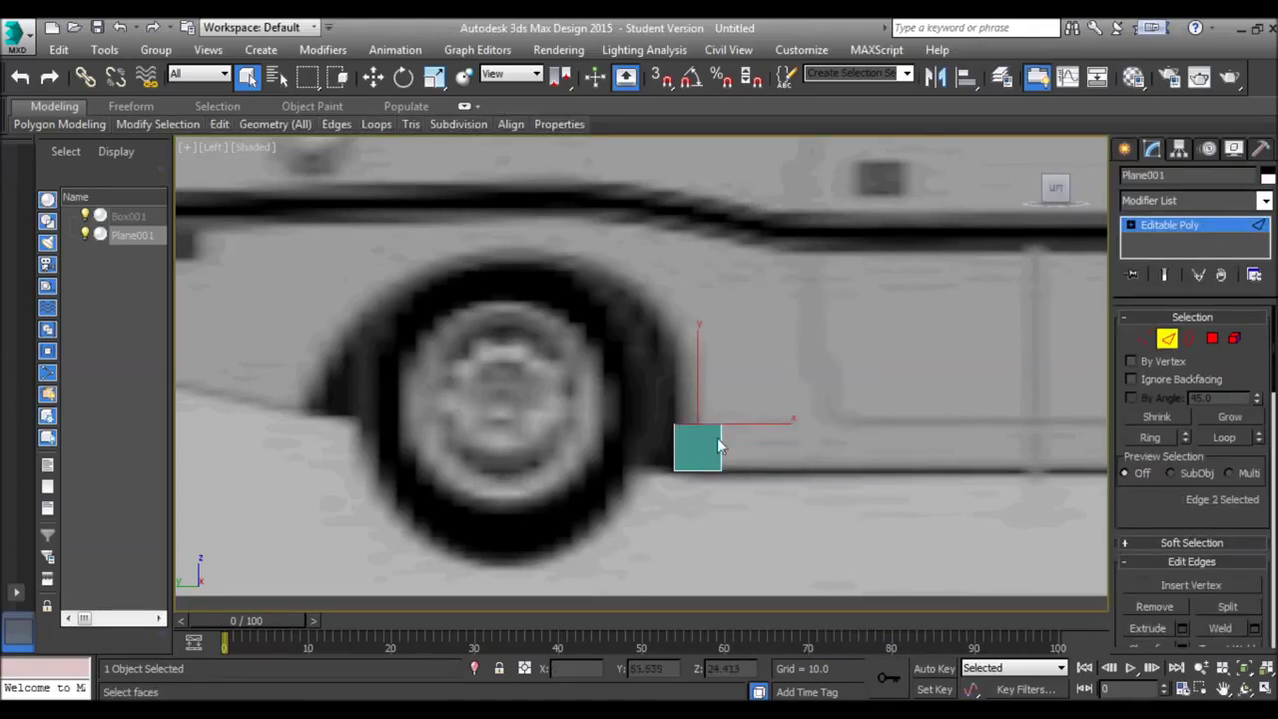
{"action": "key", "text": "w"}
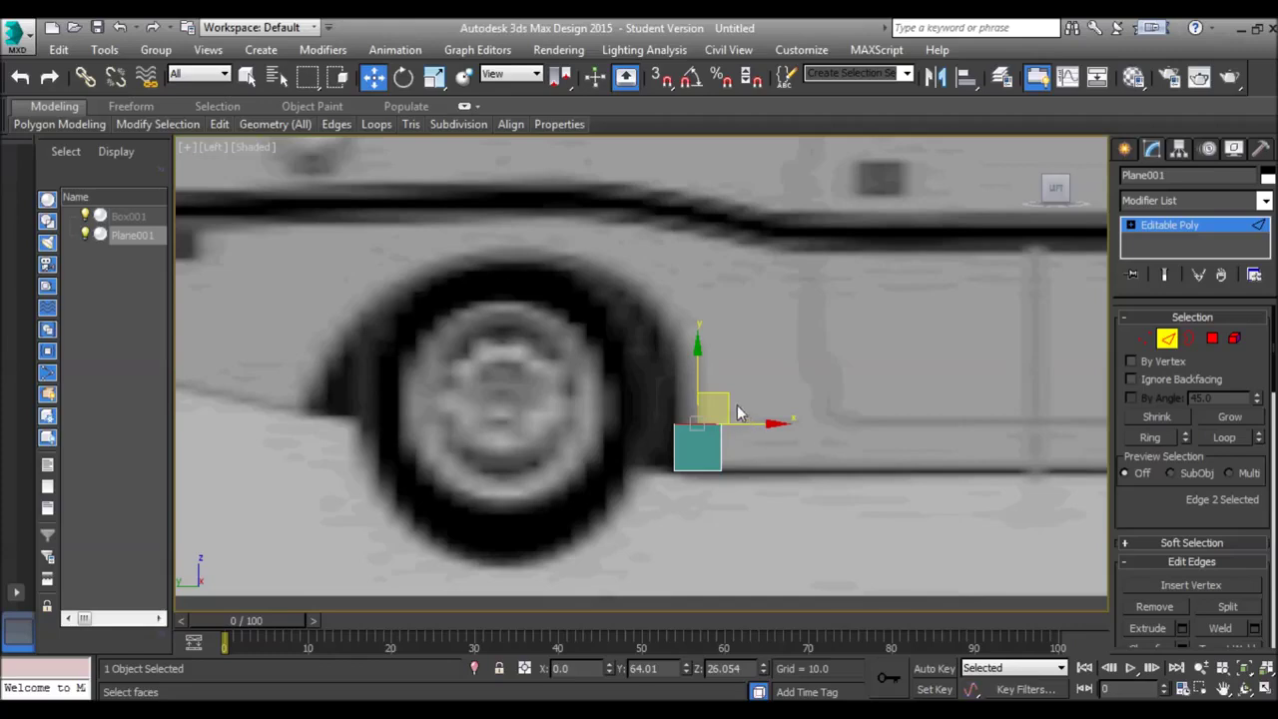
{"action": "left_click_drag", "start_coordinate": [727, 391], "coordinate": [604, 226], "text": "shift"}
{"action": "left_click", "coordinate": [635, 279]}
{"action": "key", "text": "e"}
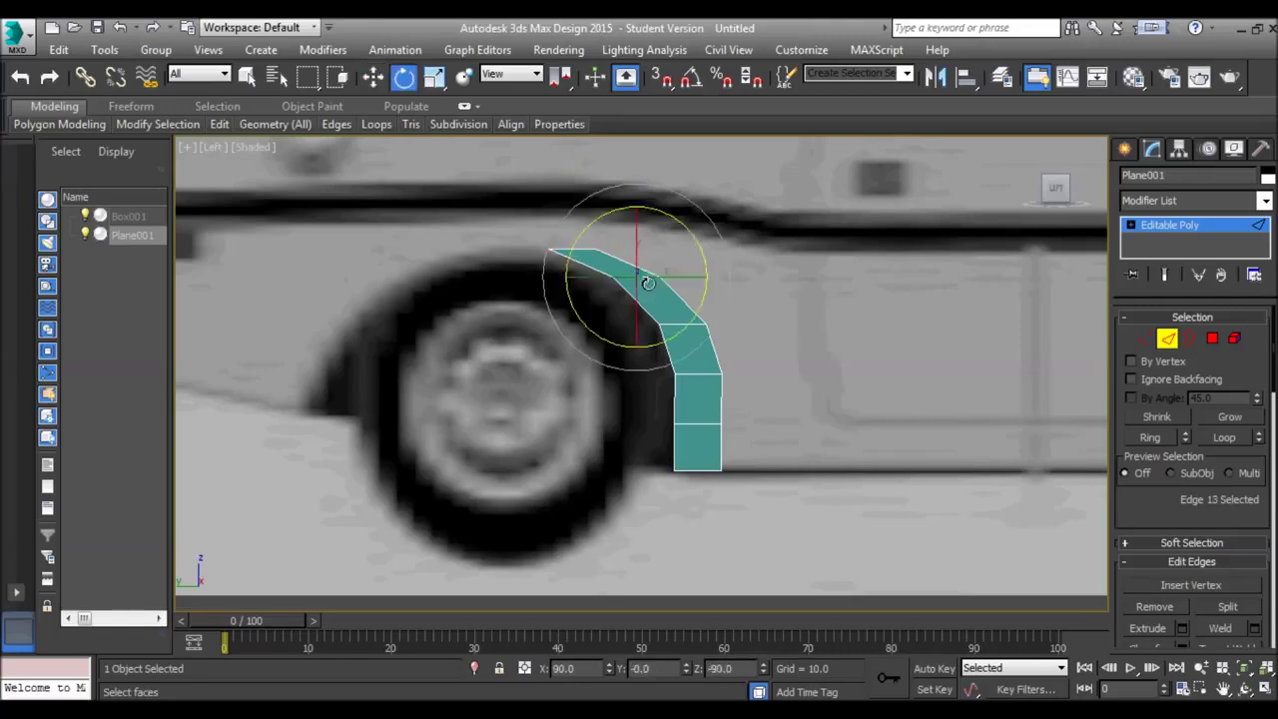
Move three outer vertices of the wheel arch strip so its cross edges angle with the arch's curve
{"action": "key", "text": "1"}
{"action": "left_click", "coordinate": [659, 269]}
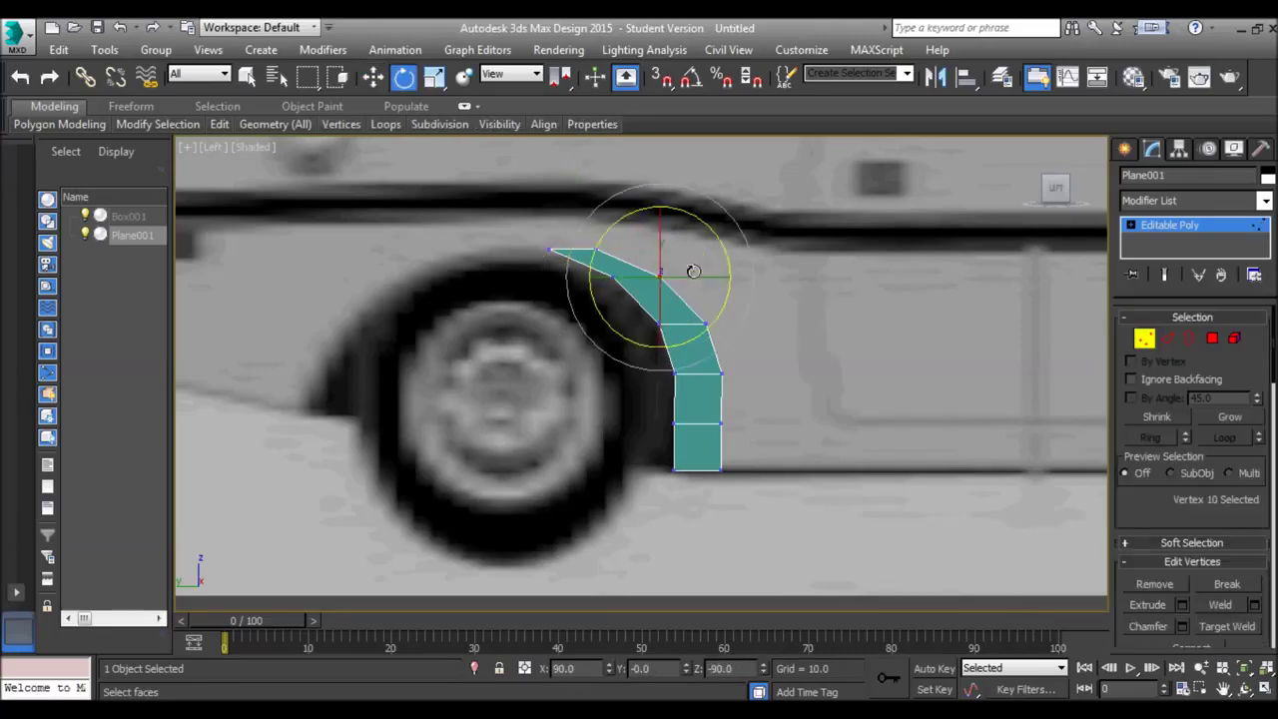
{"action": "key", "text": "w"}
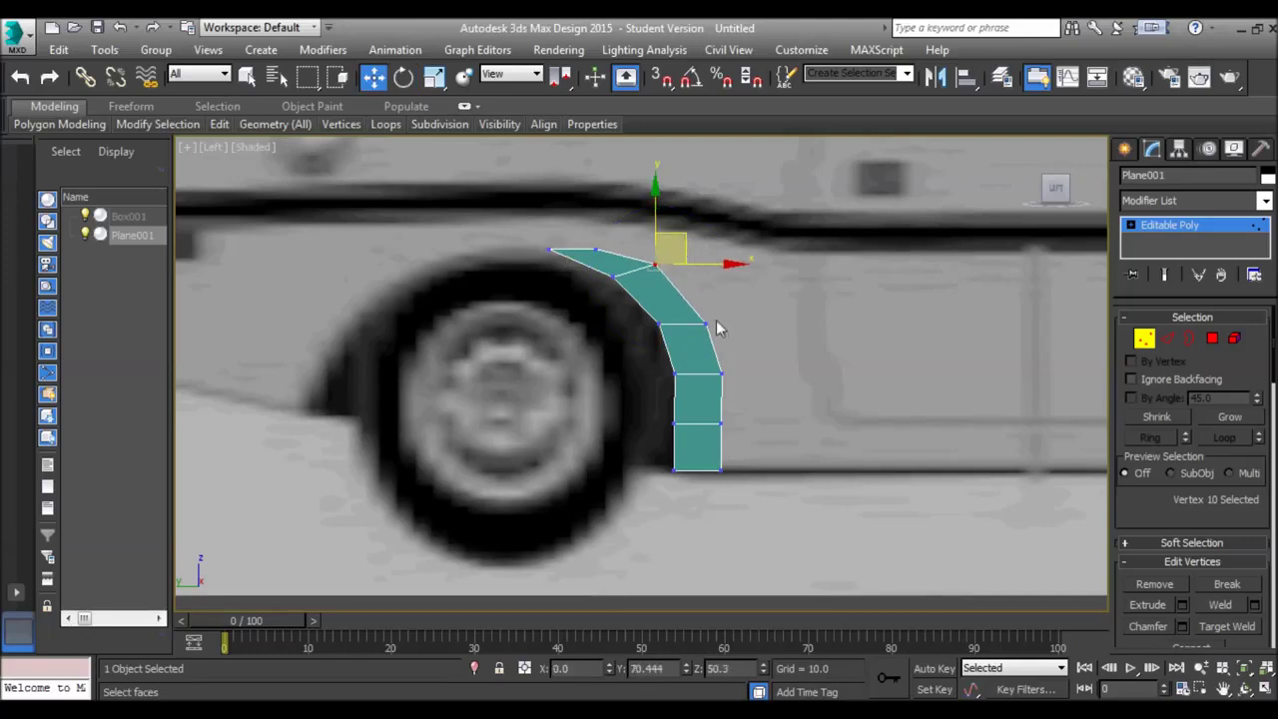
{"action": "left_click", "coordinate": [705, 321]}
{"action": "left_click_drag", "start_coordinate": [705, 322], "coordinate": [698, 313]}
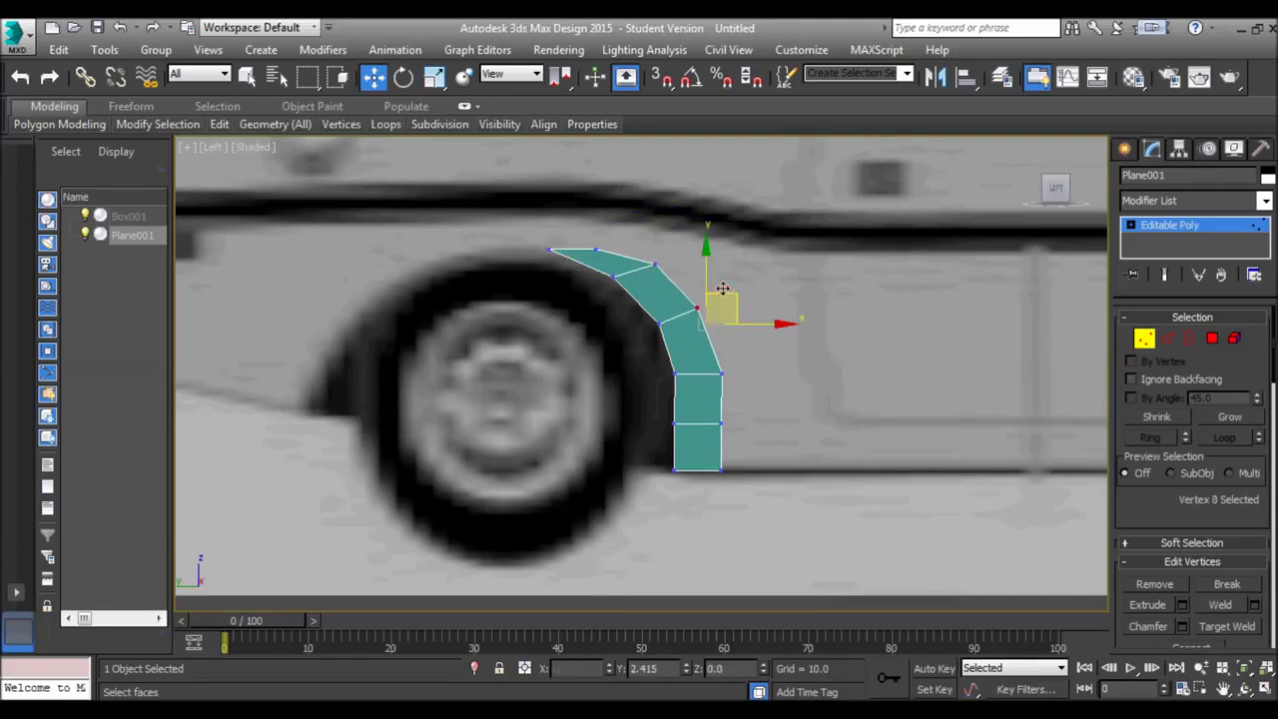
{"action": "left_click", "coordinate": [720, 372]}
{"action": "left_click_drag", "start_coordinate": [720, 372], "coordinate": [717, 363]}
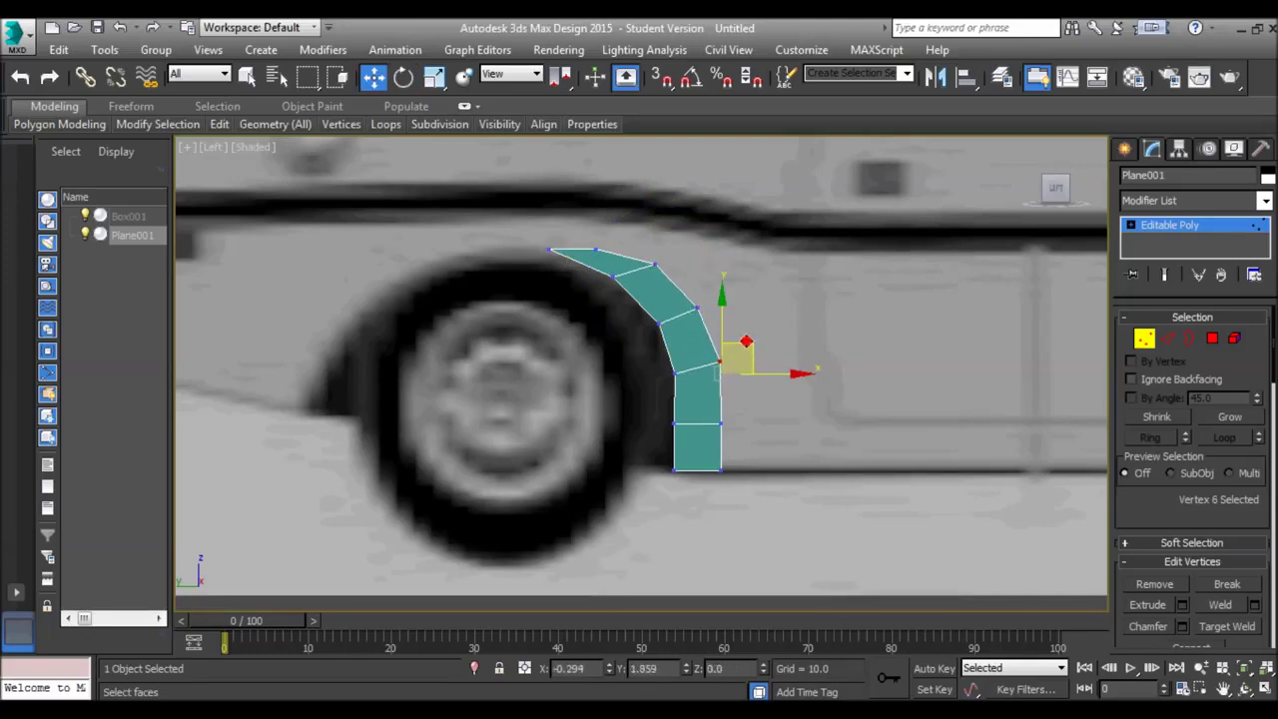
Continue the strip over the top of the wheel arch and move its outer and inner vertices so the segments follow the curve
{"action": "left_click", "coordinate": [597, 249]}
{"action": "left_click_drag", "start_coordinate": [598, 249], "coordinate": [460, 233]}
{"action": "key", "text": "2"}
{"action": "left_click", "coordinate": [579, 242]}
{"action": "key", "text": "1"}
{"action": "left_click", "coordinate": [499, 228]}
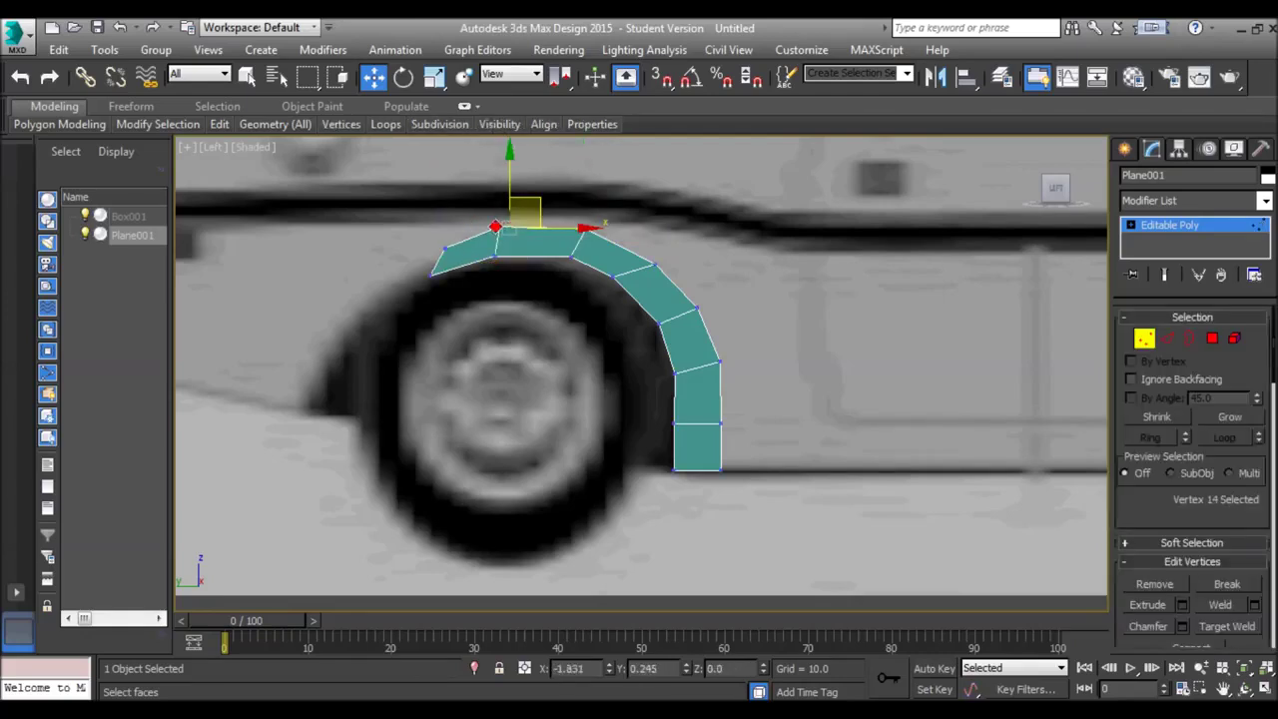
{"action": "left_click_drag", "start_coordinate": [494, 226], "coordinate": [409, 250]}
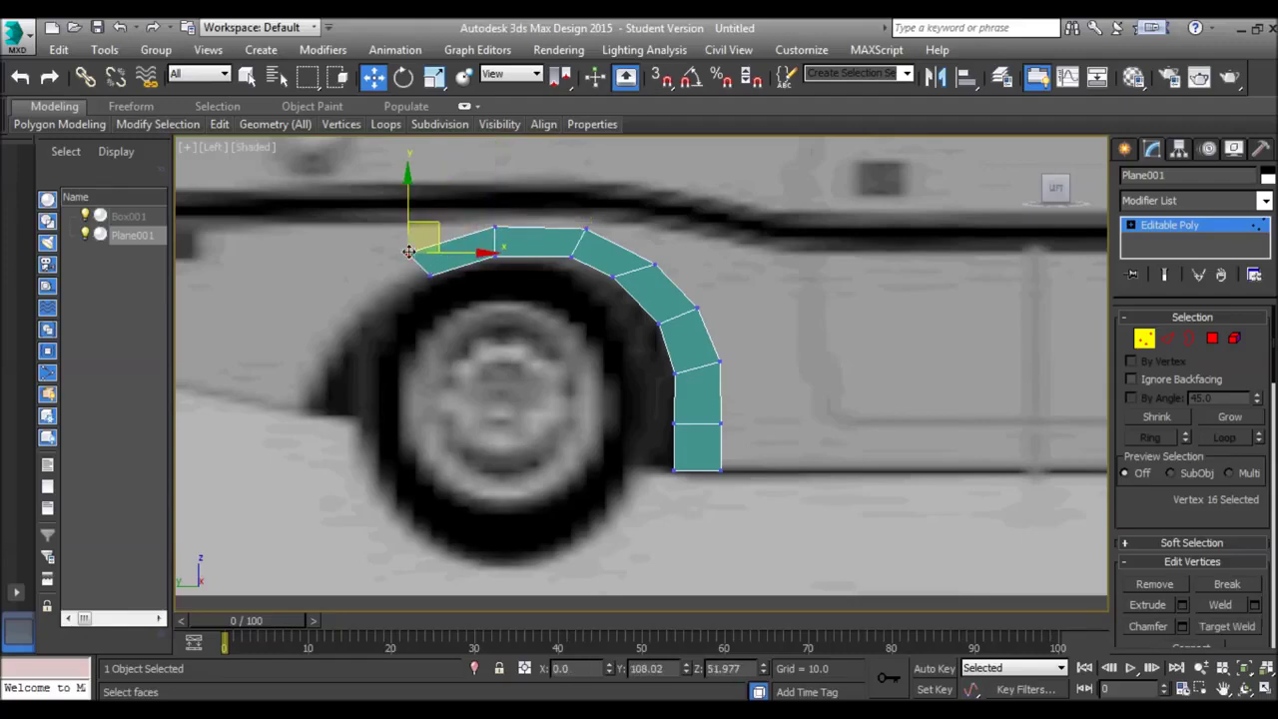
{"action": "left_click", "coordinate": [624, 287]}
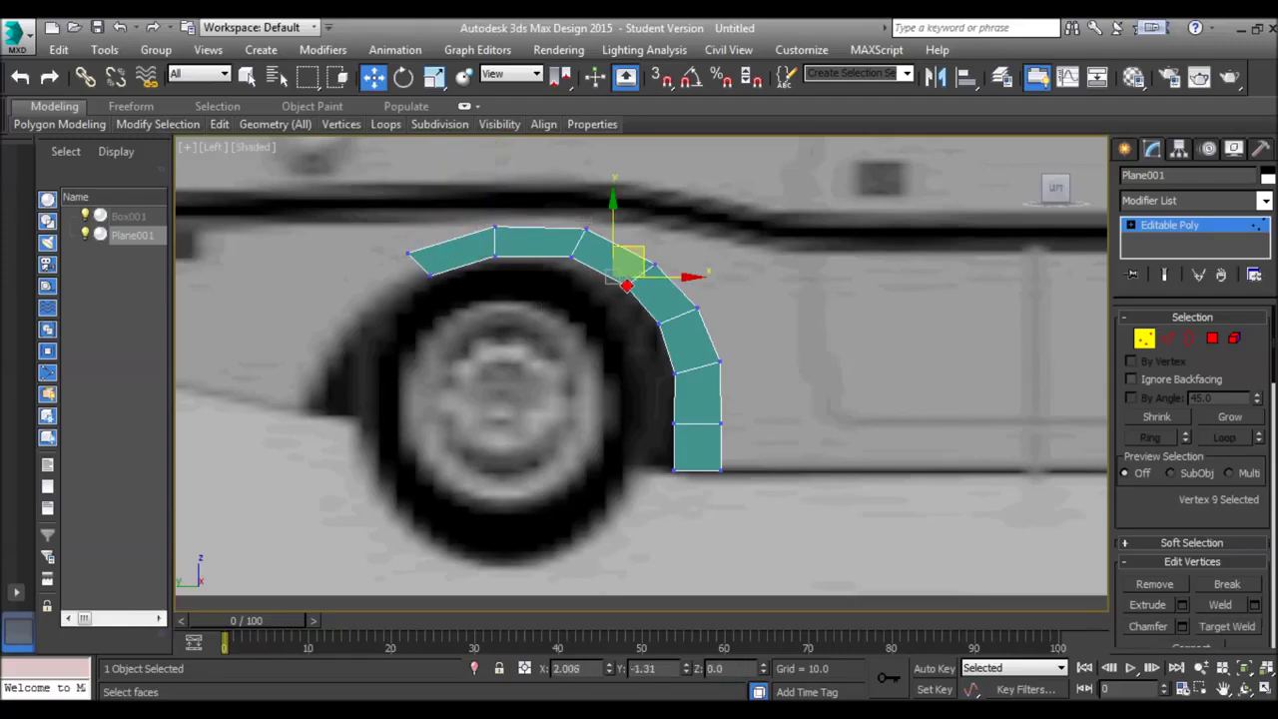
Extend the strip's end edge with three more segments down to the body's lower edge and adjust their outer vertices around the arch
{"action": "key", "text": "2"}
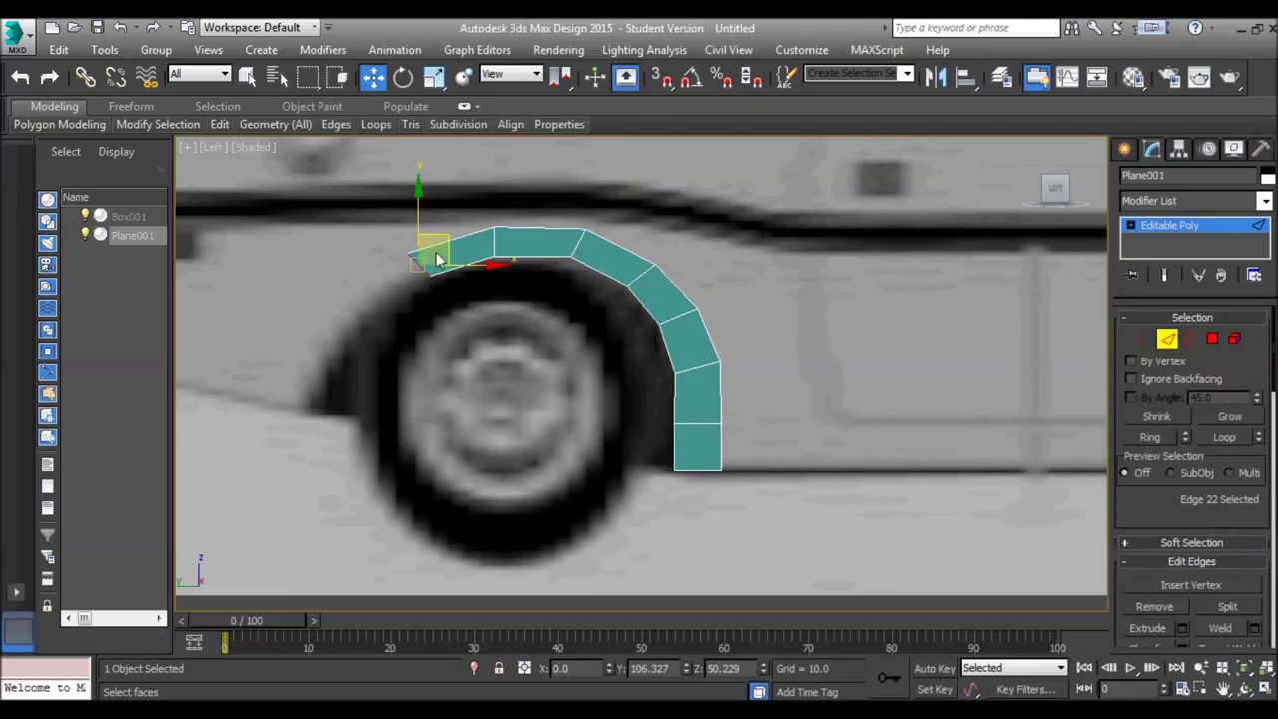
{"action": "left_click_drag", "start_coordinate": [448, 244], "coordinate": [312, 377], "text": "shift"}
{"action": "key", "text": "1"}
{"action": "left_click", "coordinate": [286, 387]}
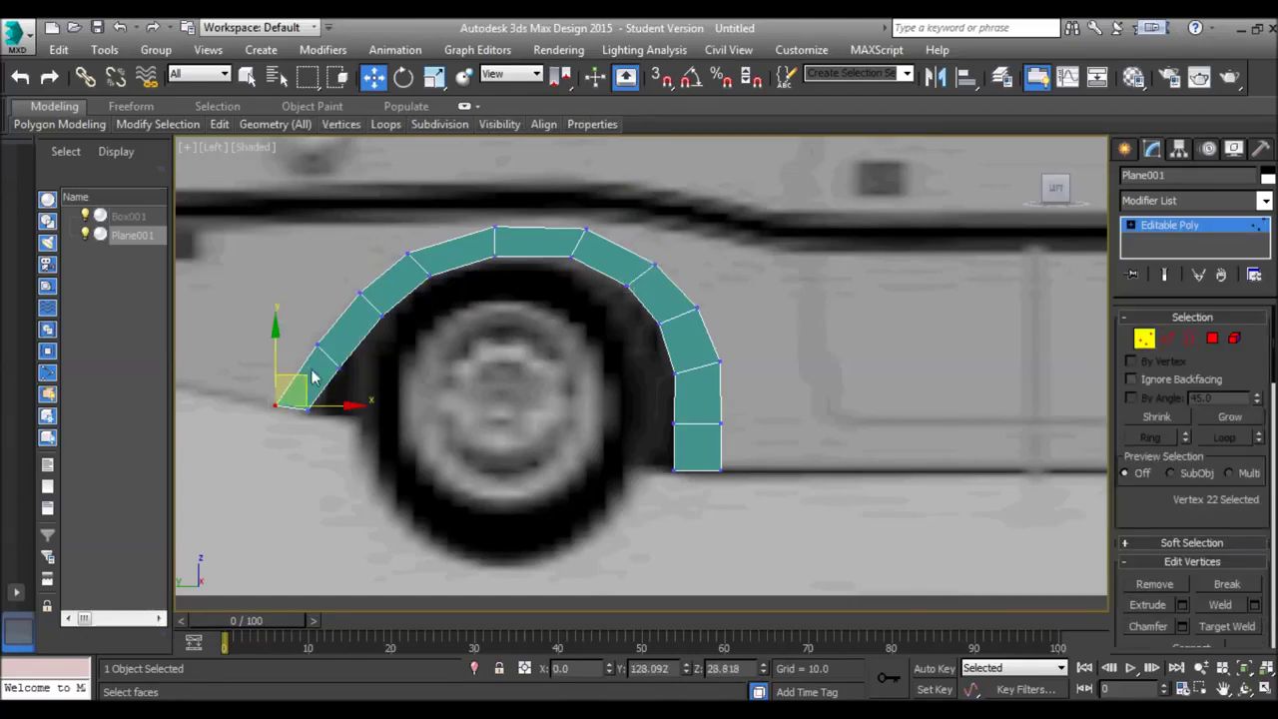
{"action": "left_click", "coordinate": [331, 342]}
{"action": "left_click", "coordinate": [313, 345]}
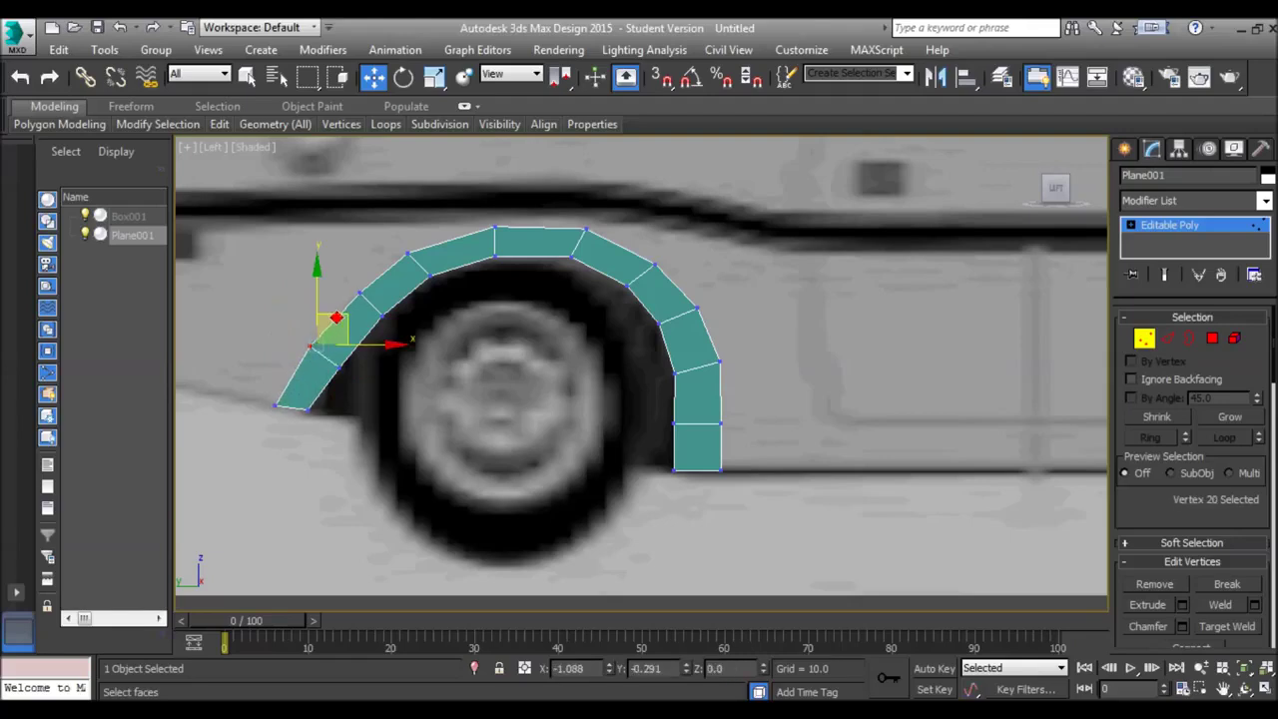
{"action": "left_click", "coordinate": [557, 353]}
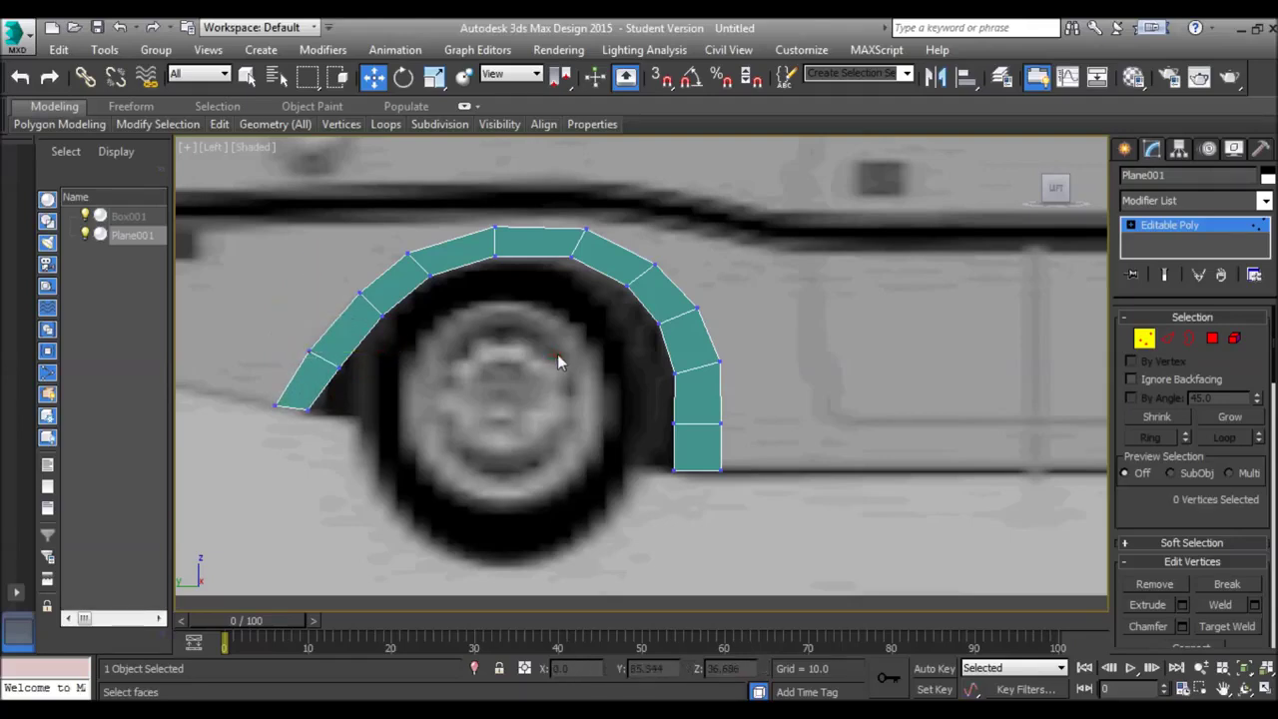
In the Top view, move the whole wheel arch strip sideways to the outer side edge of the car body
{"action": "scroll", "coordinate": [556, 359], "scroll_direction": "up", "scroll_amount": 2}
{"action": "middle_click_drag", "start_coordinate": [556, 365], "coordinate": [474, 481]}
{"action": "scroll", "coordinate": [576, 373], "scroll_direction": "down", "scroll_amount": 6}
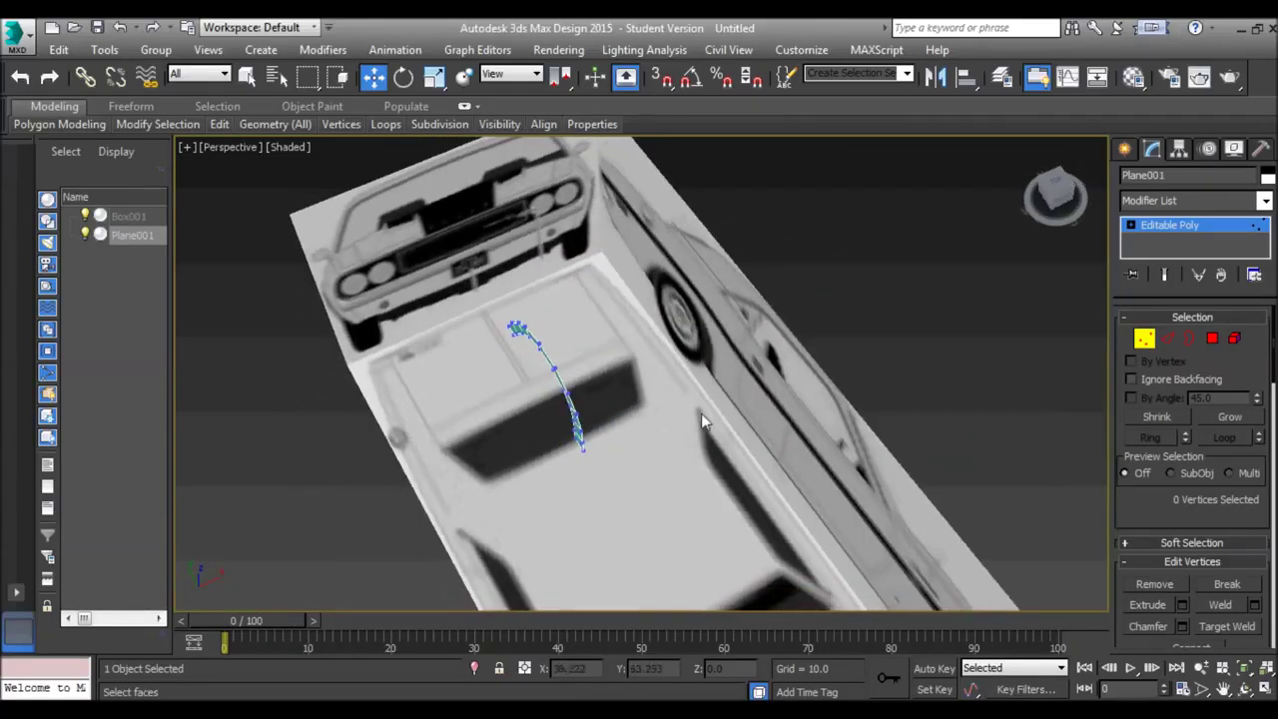
{"action": "left_click", "coordinate": [1143, 339]}
{"action": "key", "text": "t"}
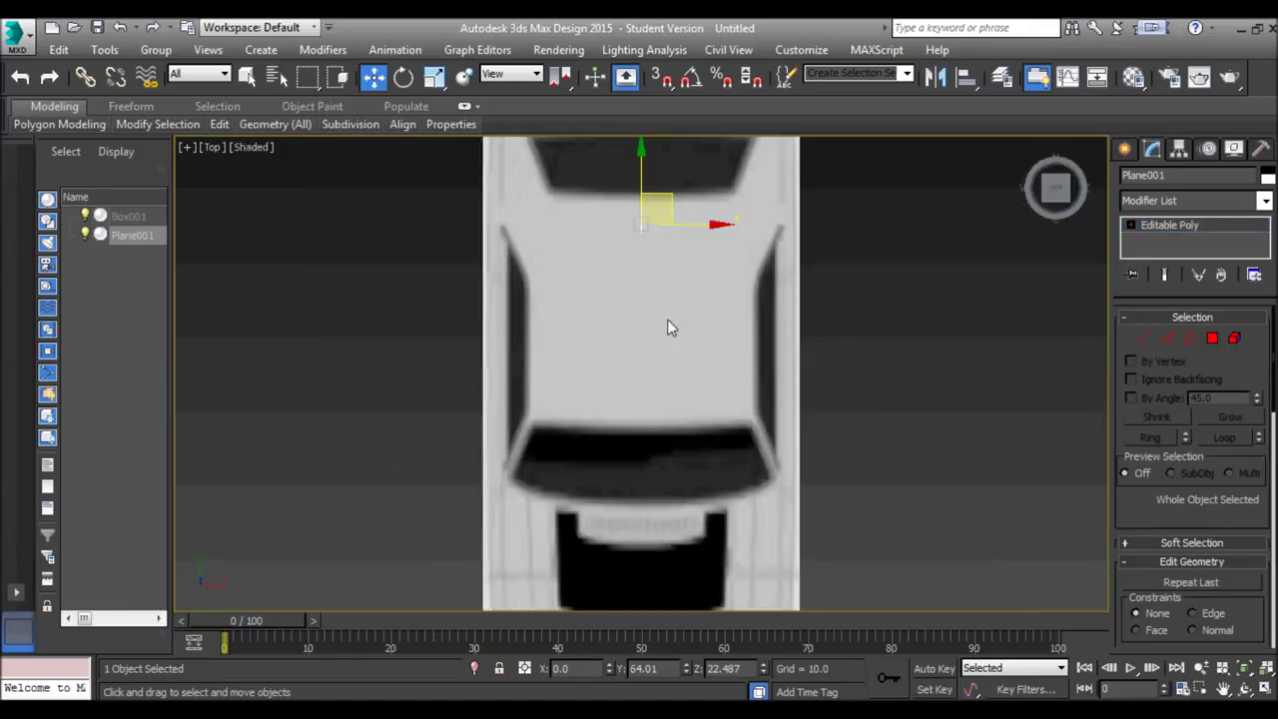
{"action": "scroll", "coordinate": [669, 328], "scroll_direction": "up", "scroll_amount": 3}
{"action": "left_click_drag", "start_coordinate": [749, 335], "coordinate": [533, 331]}
Move two middle vertices of the strip slightly inward and its eight end vertices about 0.64 units inward in the Top view
{"action": "middle_click_drag", "start_coordinate": [530, 256], "coordinate": [570, 342]}
{"action": "key", "text": "1"}
{"action": "scroll", "coordinate": [571, 337], "scroll_direction": "up", "scroll_amount": 1}
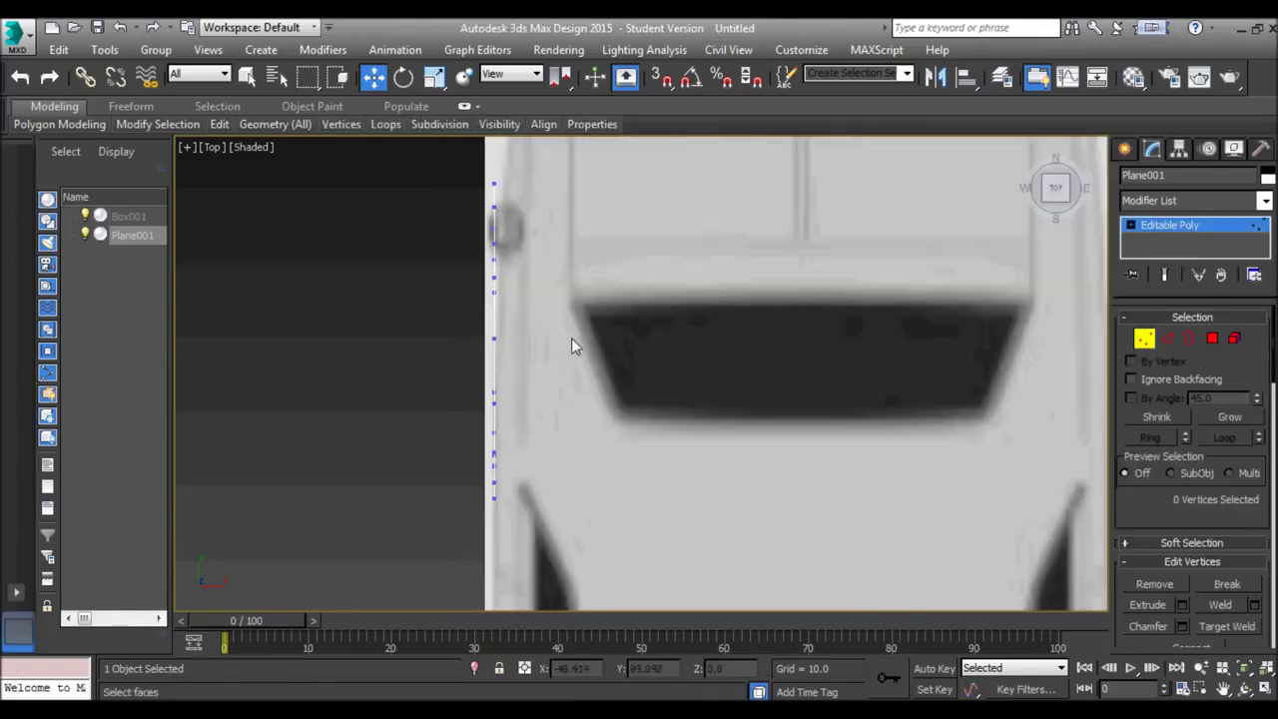
{"action": "left_click_drag", "start_coordinate": [471, 323], "coordinate": [547, 341]}
{"action": "middle_click_drag", "start_coordinate": [550, 232], "coordinate": [563, 297]}
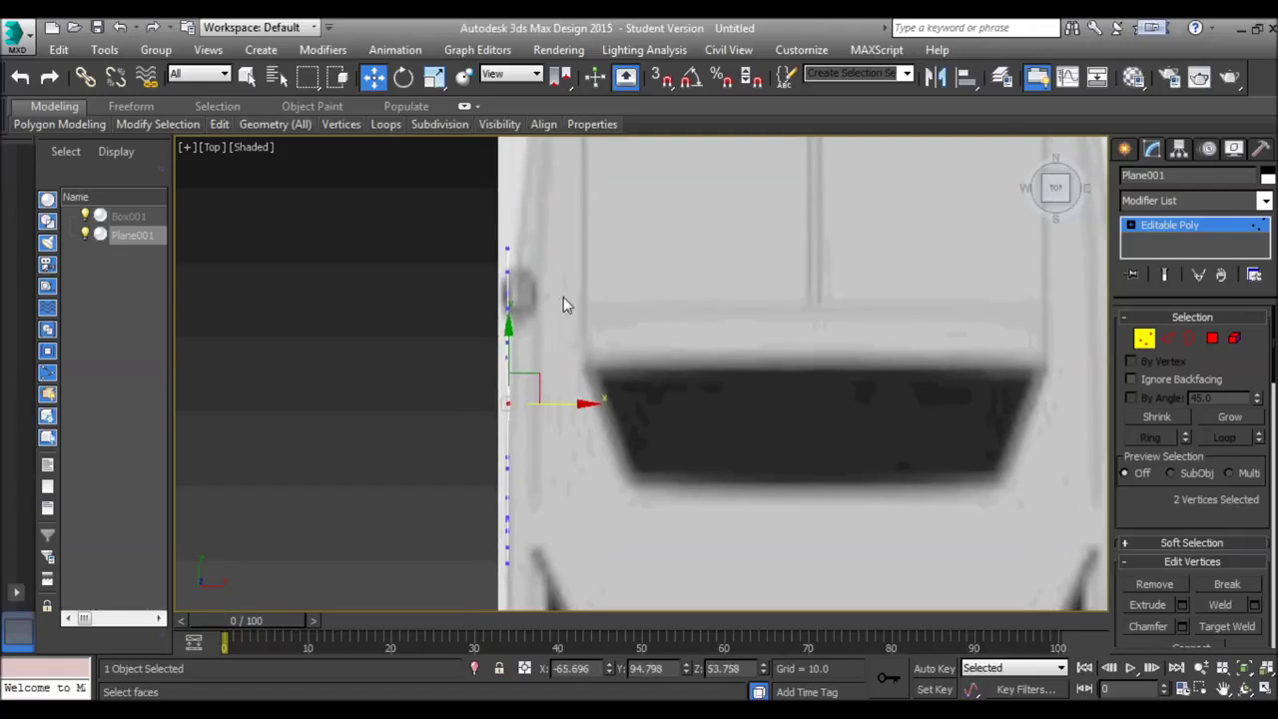
{"action": "left_click", "coordinate": [563, 297]}
{"action": "left_click_drag", "start_coordinate": [496, 237], "coordinate": [533, 356]}
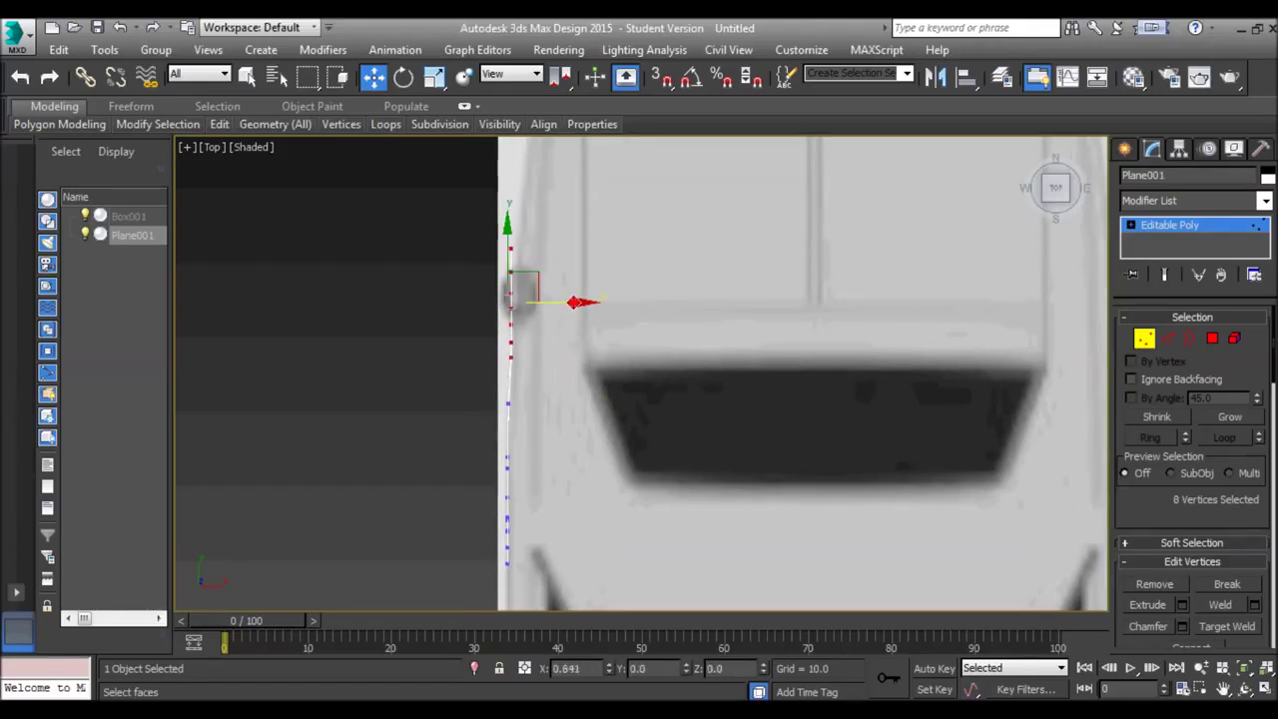
{"action": "left_click", "coordinate": [582, 321]}
Move the remaining end vertices of the strip further inward individually so it tapers with the body's side in the Top view
{"action": "left_click_drag", "start_coordinate": [524, 257], "coordinate": [572, 270]}
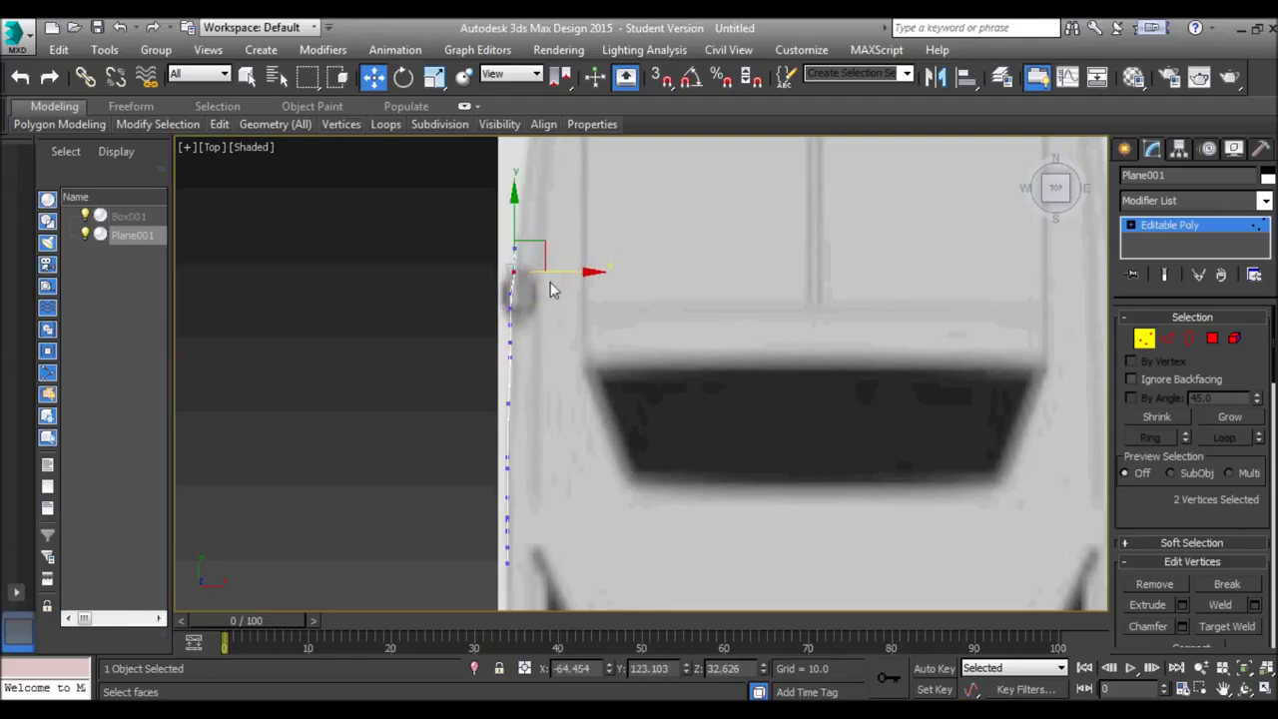
{"action": "left_click", "coordinate": [523, 302]}
{"action": "left_click_drag", "start_coordinate": [569, 294], "coordinate": [571, 293]}
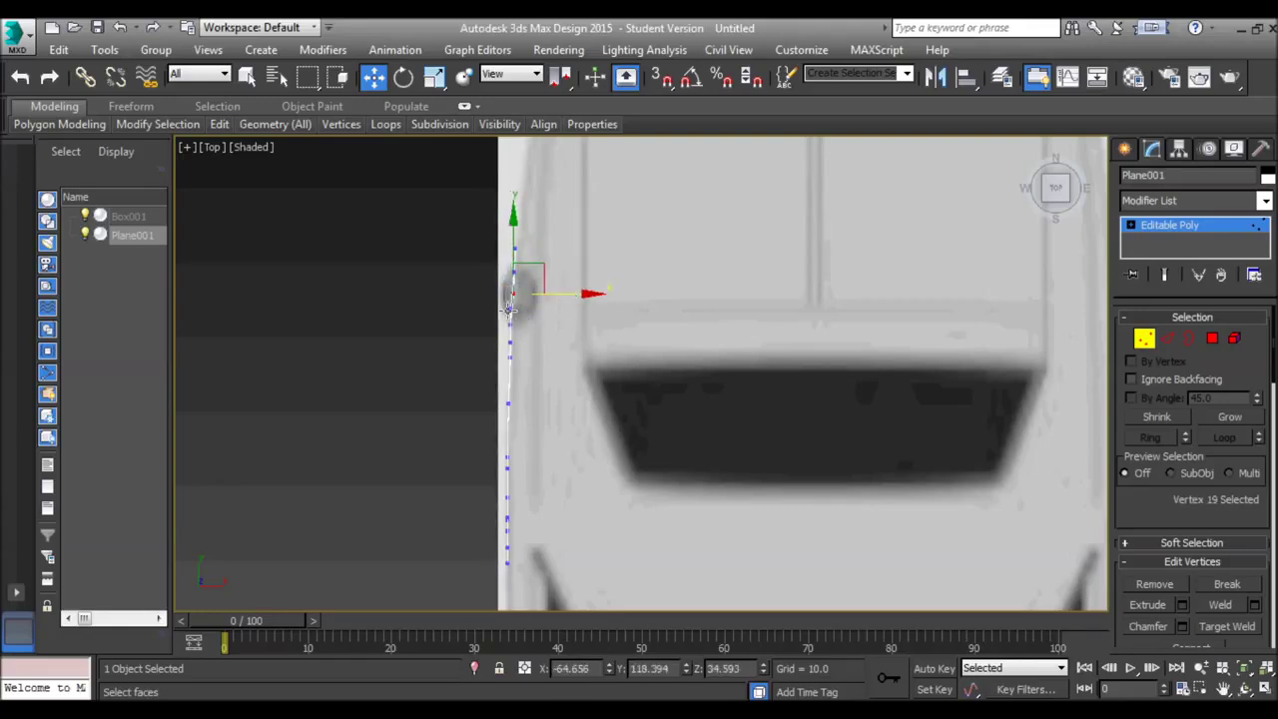
{"action": "left_click", "coordinate": [515, 315]}
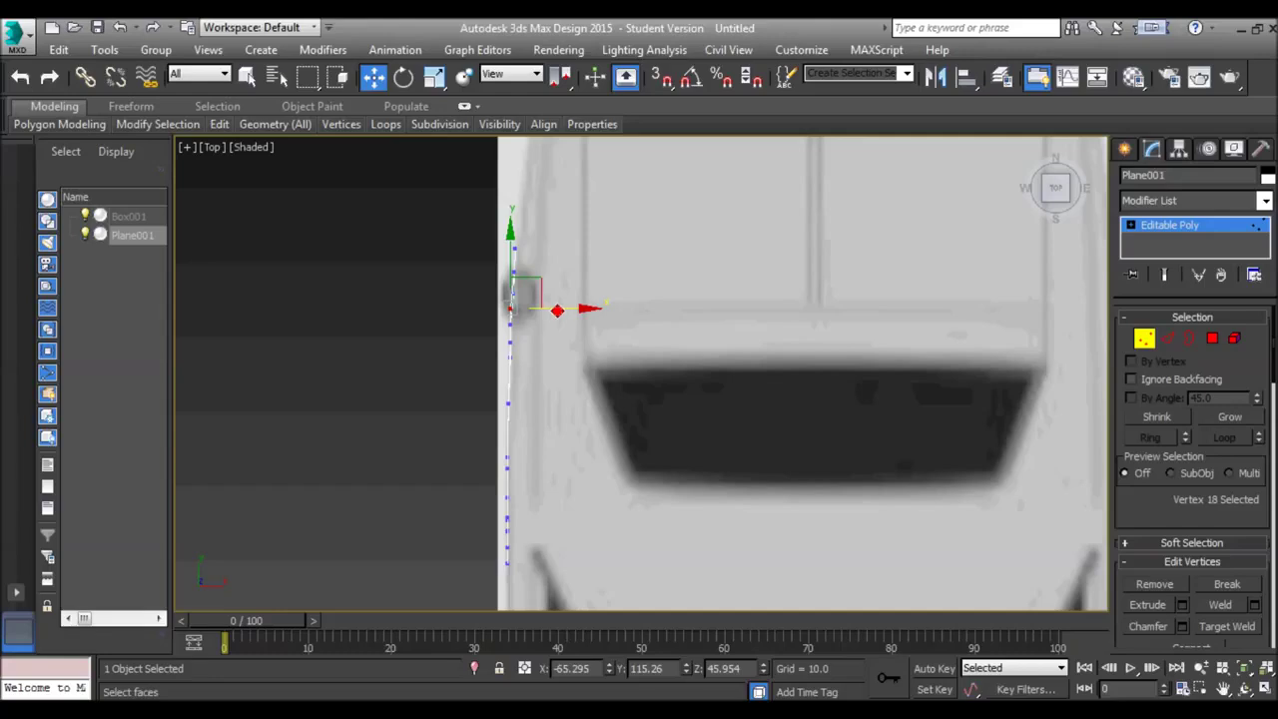
{"action": "left_click_drag", "start_coordinate": [558, 310], "coordinate": [556, 311]}
{"action": "left_click", "coordinate": [558, 367]}
In the Left view, extend the outer edge of the strip's last lower segment and place the new bottom vertex on the body's lower line
{"action": "middle_click_drag", "start_coordinate": [575, 382], "coordinate": [561, 294]}
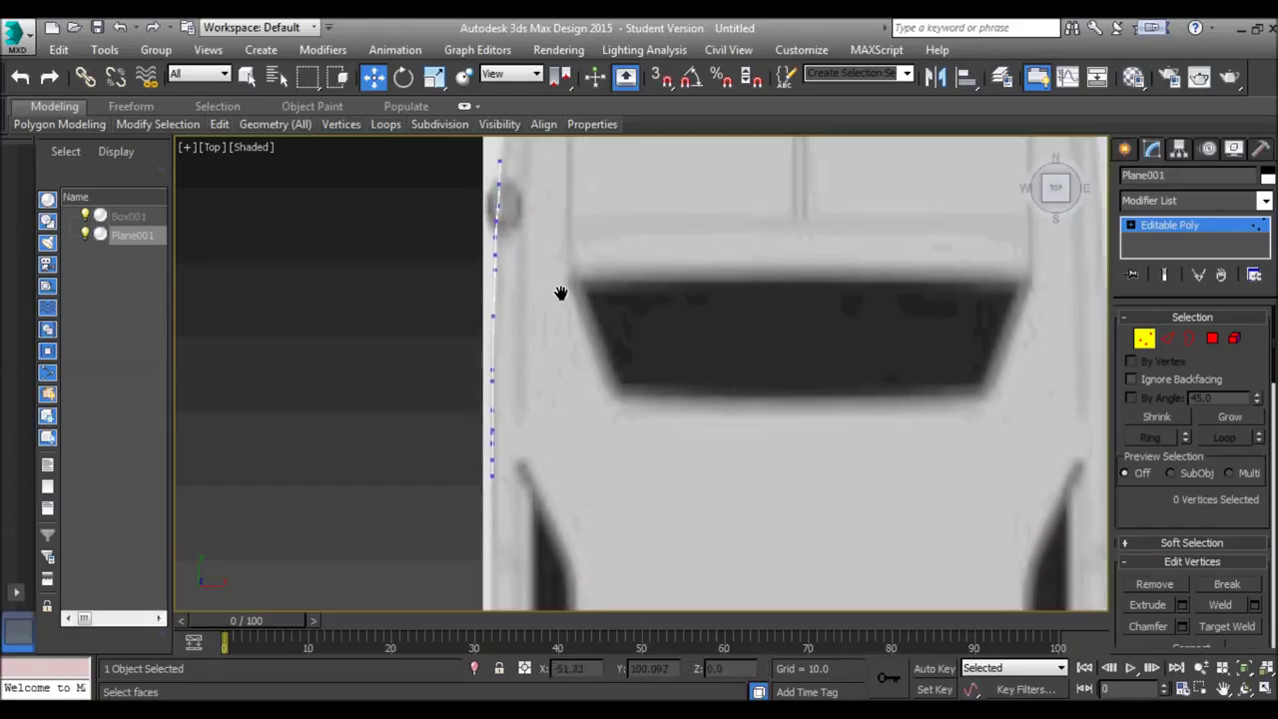
{"action": "key", "text": "p"}
{"action": "key", "text": "l"}
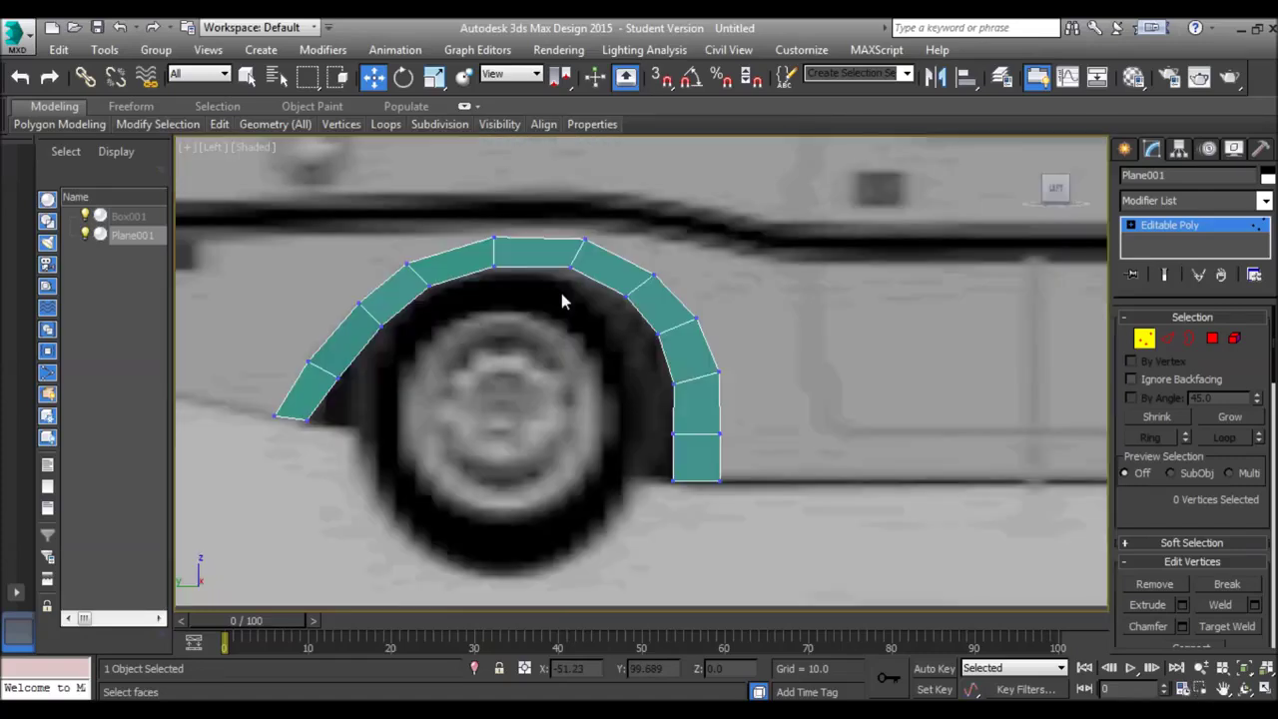
{"action": "scroll", "coordinate": [556, 356], "scroll_direction": "down", "scroll_amount": 5}
{"action": "scroll", "coordinate": [570, 368], "scroll_direction": "up", "scroll_amount": 3}
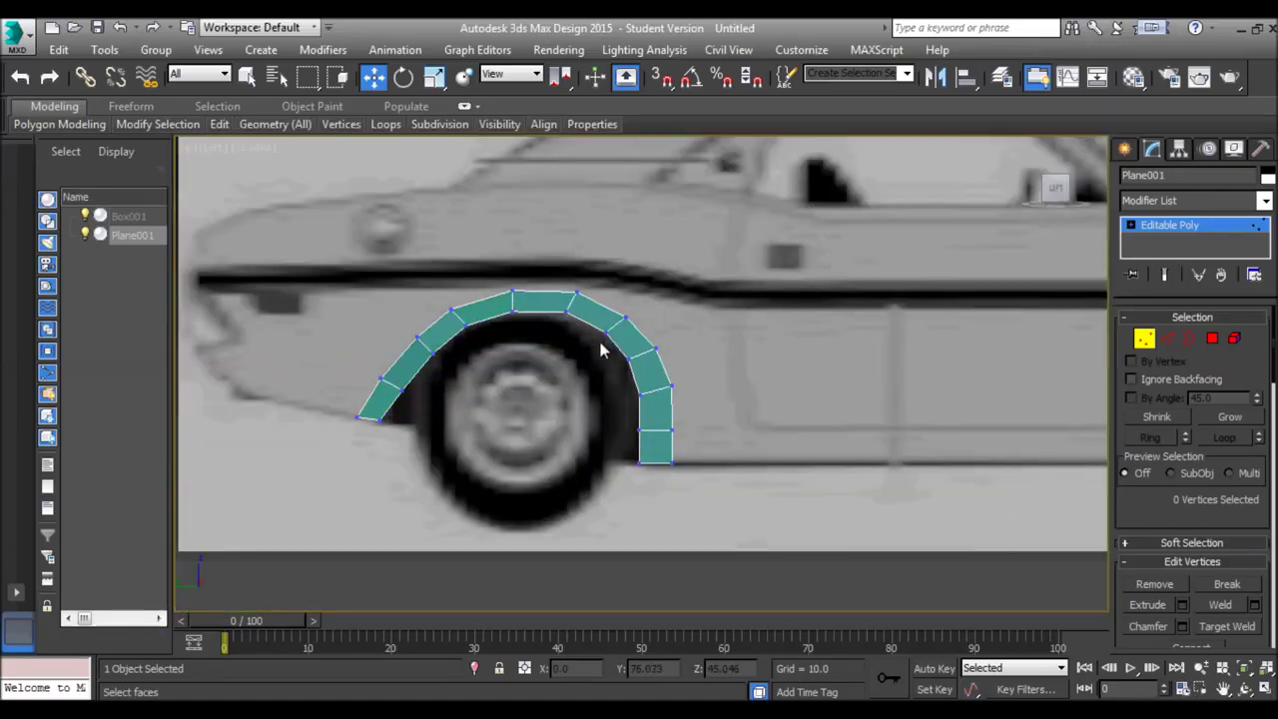
{"action": "key", "text": "2"}
{"action": "middle_click_drag", "start_coordinate": [573, 340], "coordinate": [635, 341]}
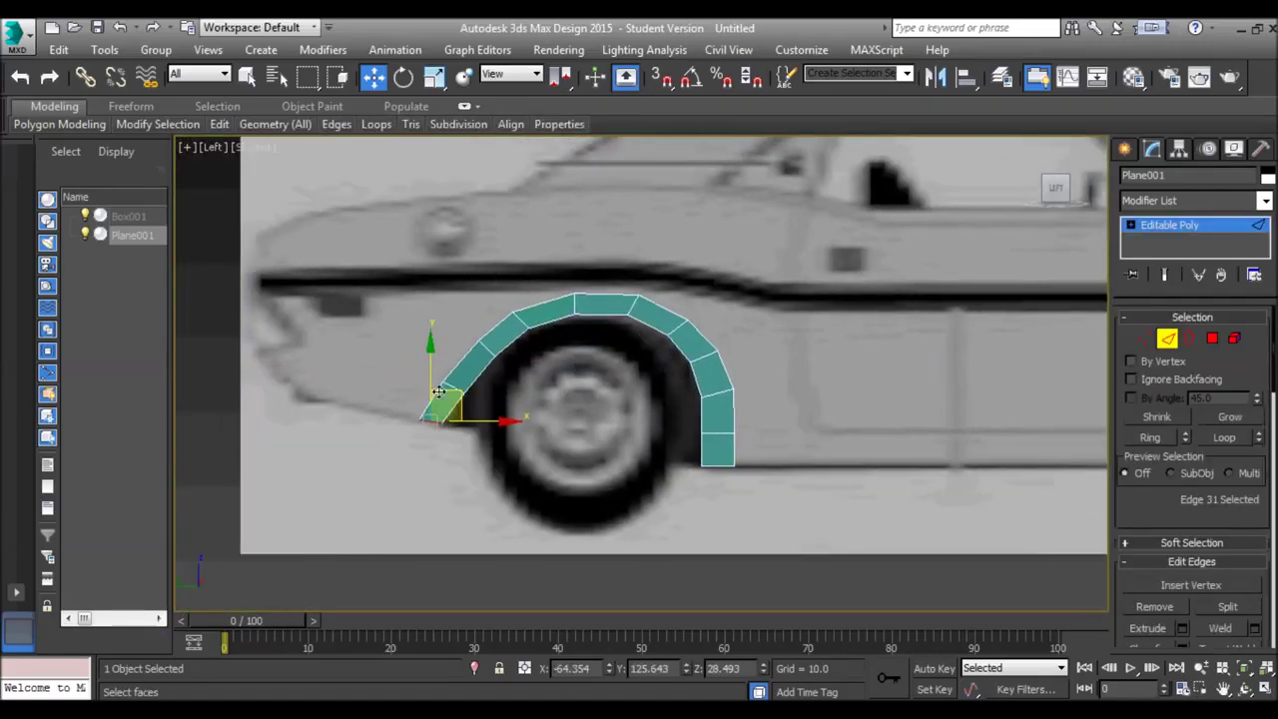
{"action": "left_click", "coordinate": [430, 402]}
{"action": "left_click_drag", "start_coordinate": [487, 404], "coordinate": [447, 397], "text": "shift"}
{"action": "key", "text": "ctrl+z"}
{"action": "key", "text": "1"}
{"action": "left_click", "coordinate": [375, 415]}
{"action": "left_click_drag", "start_coordinate": [379, 409], "coordinate": [414, 386]}
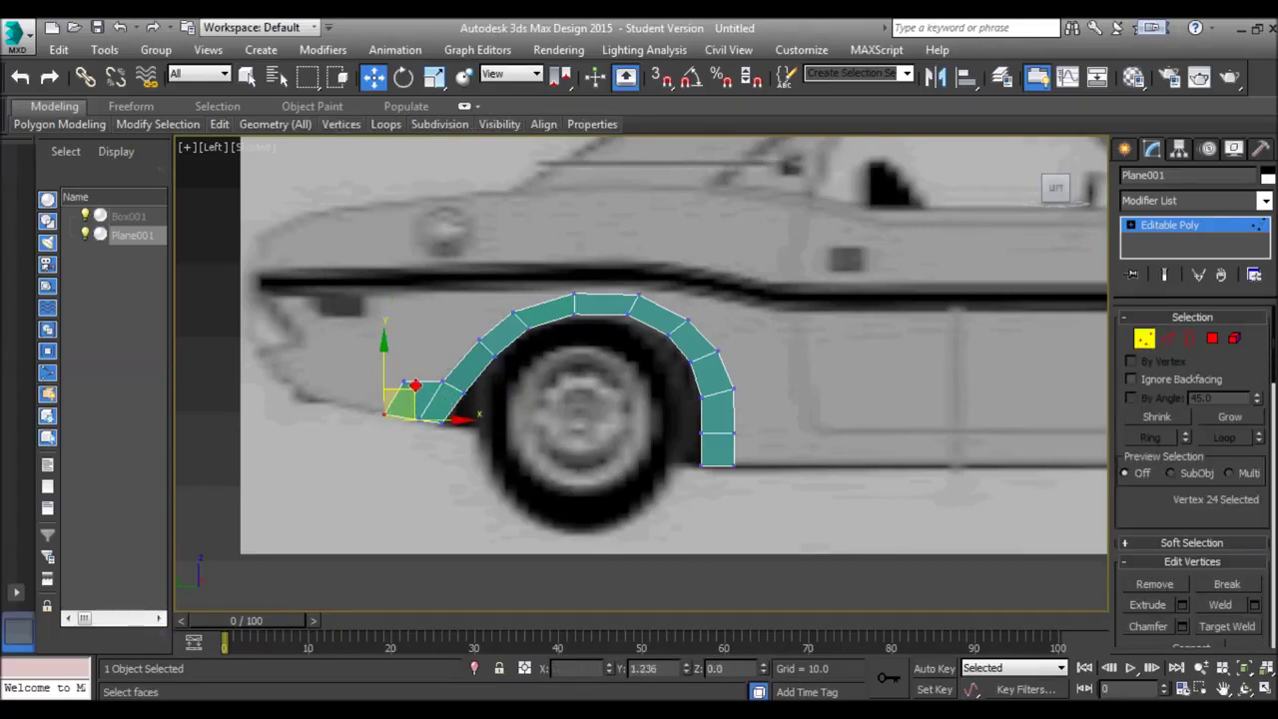
Extend the three adjoining outer edges of the arch outward and target-weld the new lowest vertex to the neighbouring polygon's upper corner
{"action": "key", "text": "2"}
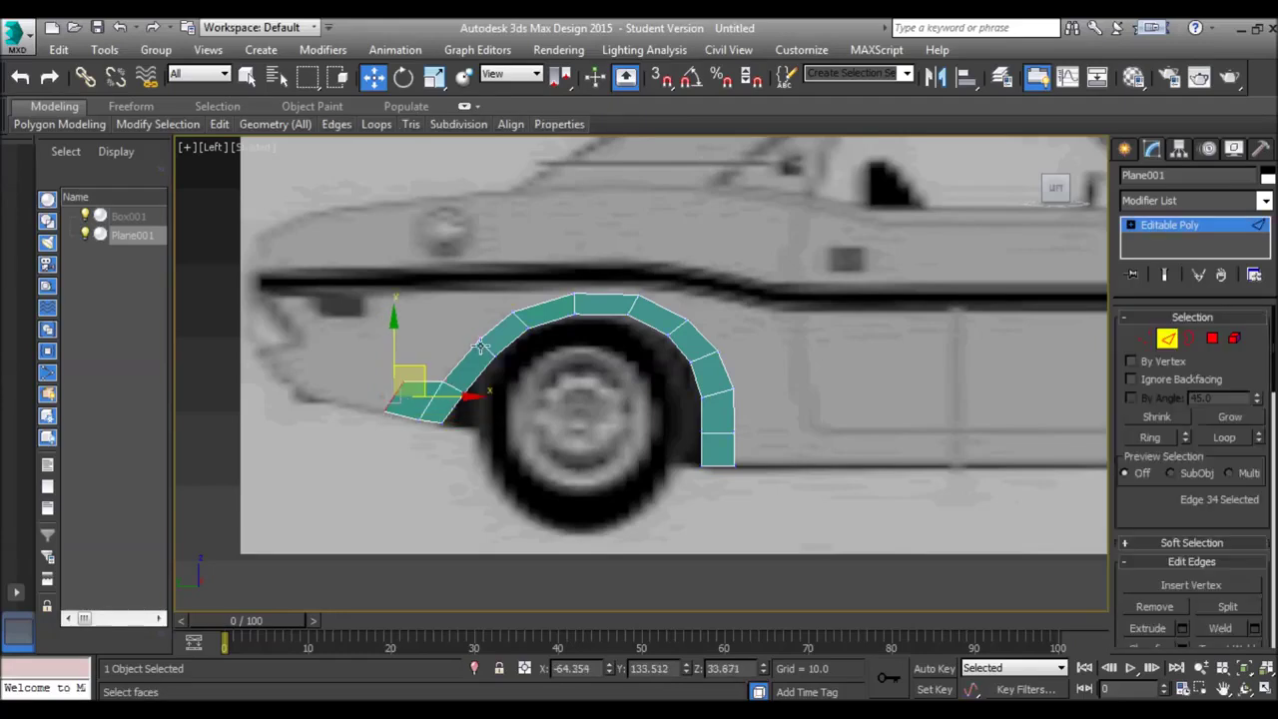
{"action": "left_click", "coordinate": [471, 349]}
{"action": "mouse_move", "coordinate": [496, 324]}
{"action": "left_mouse_down", "text": "shift"}
{"action": "mouse_move", "coordinate": [558, 294]}
{"action": "mouse_move", "coordinate": [523, 292]}
{"action": "left_mouse_up", "text": "shift"}
{"action": "key", "text": "1"}
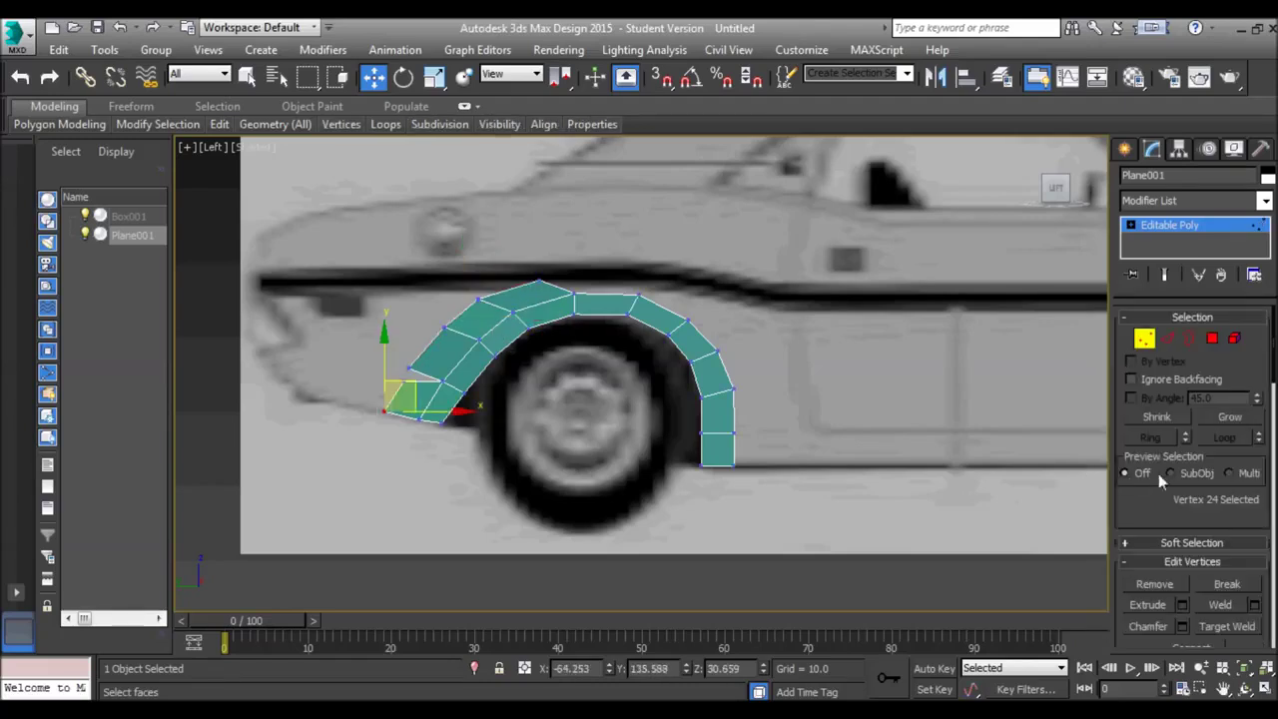
{"action": "left_click", "coordinate": [1235, 628]}
{"action": "left_click", "coordinate": [408, 369]}
{"action": "left_click", "coordinate": [404, 381]}
{"action": "key", "text": "w"}
Move the vertices of the new outer row to even its spacing, placing its end vertex directly above the top of the arch
{"action": "left_click", "coordinate": [445, 326]}
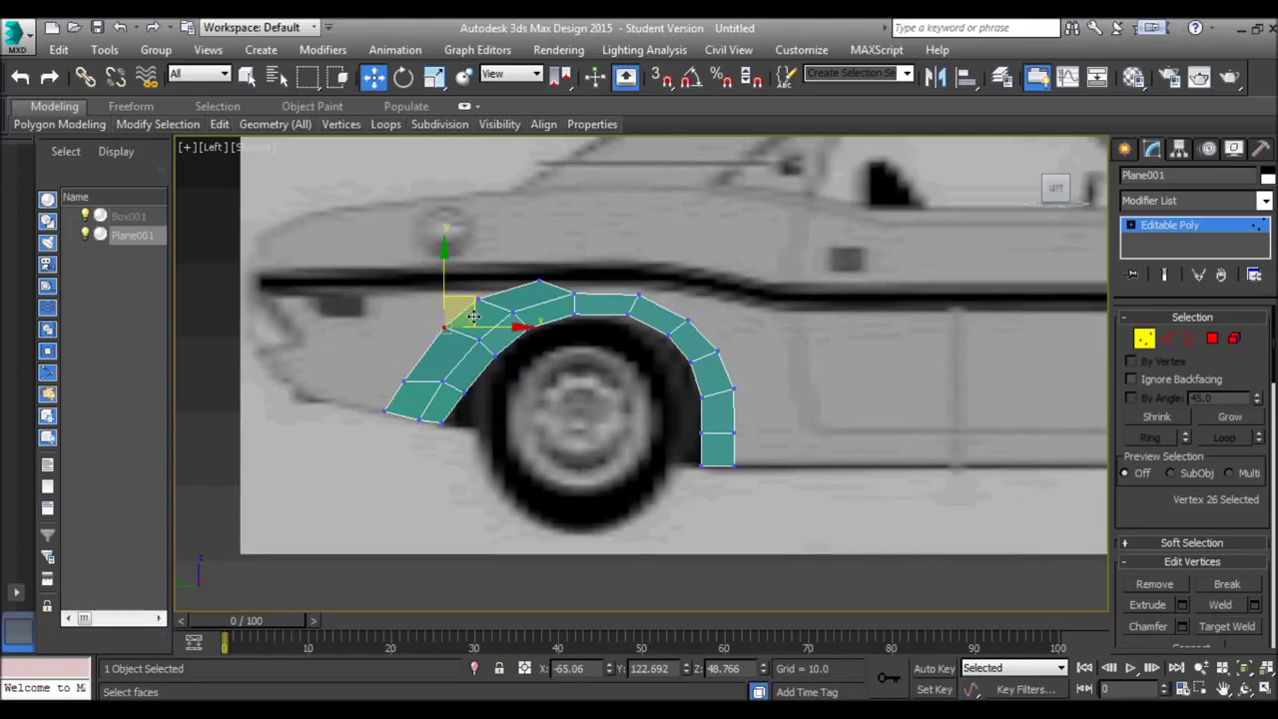
{"action": "left_click", "coordinate": [478, 339]}
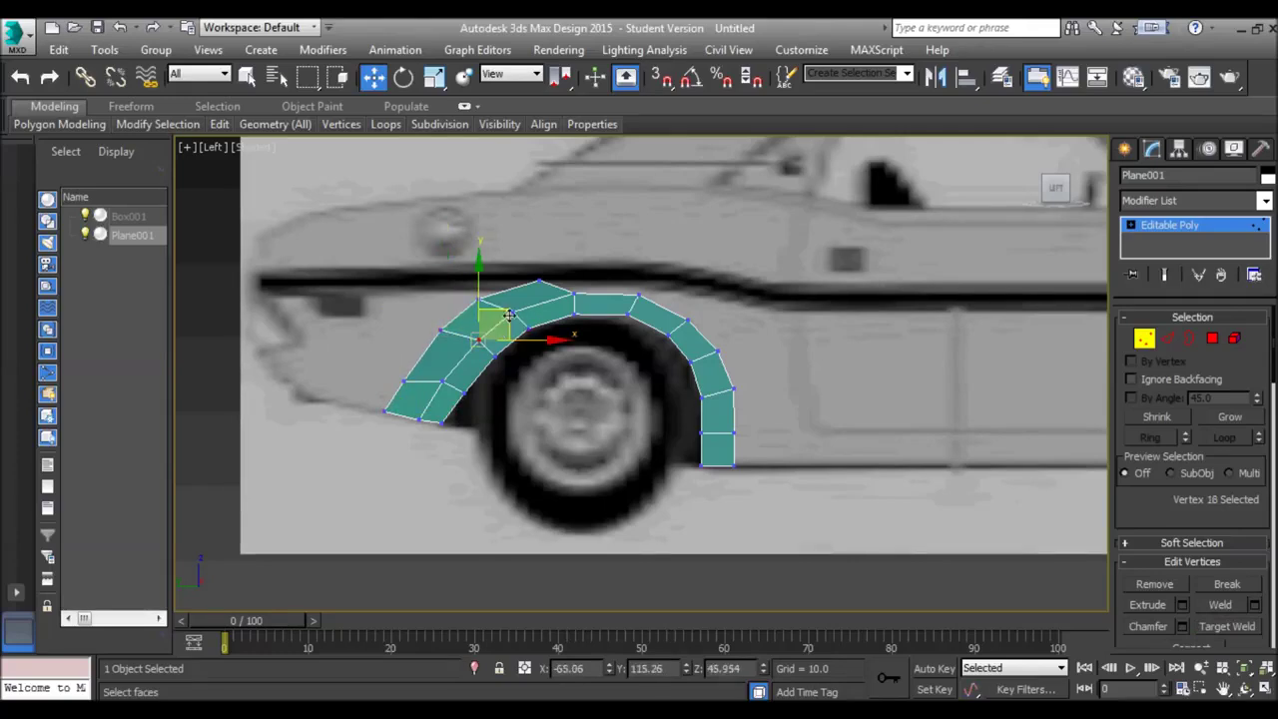
{"action": "left_click", "coordinate": [539, 281]}
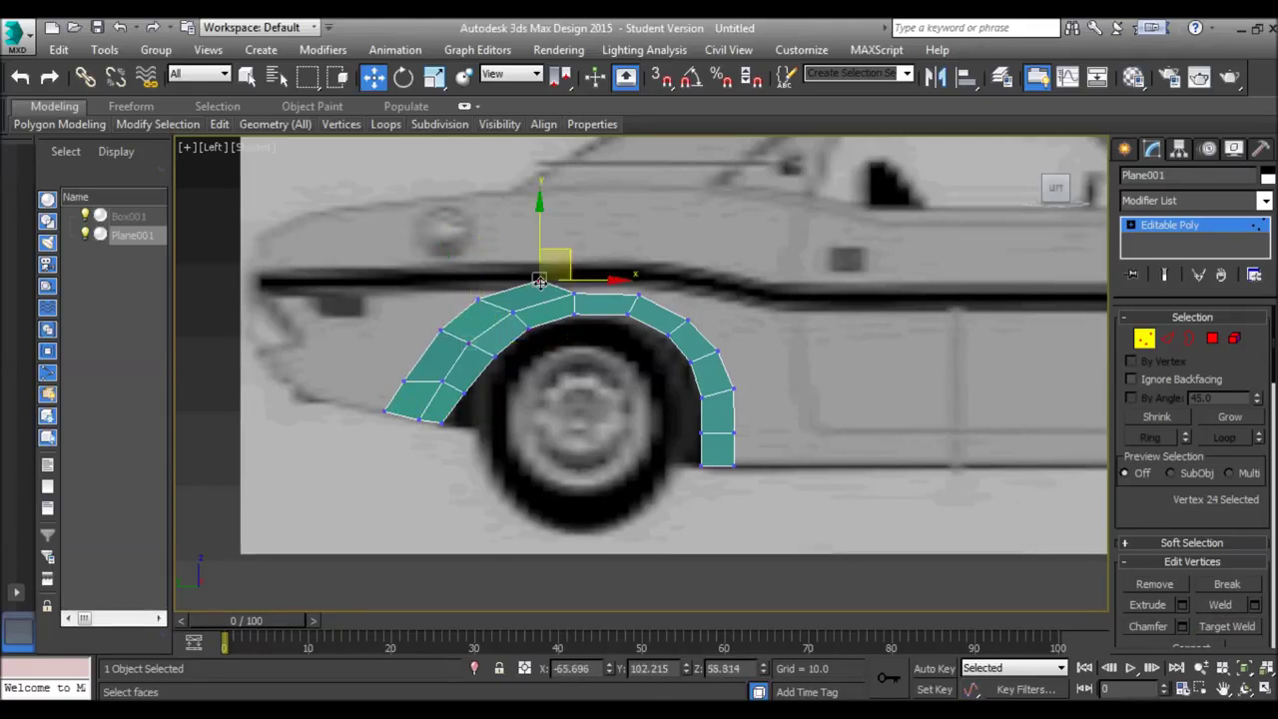
{"action": "left_click_drag", "start_coordinate": [568, 254], "coordinate": [602, 253]}
Extend the three lowest outer edges of the arch's door-side leg toward the door and align the new upper vertex with those below
{"action": "key", "text": "2"}
{"action": "left_click", "coordinate": [729, 380]}
{"action": "left_click", "coordinate": [734, 414], "text": "ctrl"}
{"action": "left_click", "coordinate": [735, 451], "text": "ctrl"}
{"action": "left_click_drag", "start_coordinate": [808, 408], "coordinate": [857, 424], "text": "shift"}
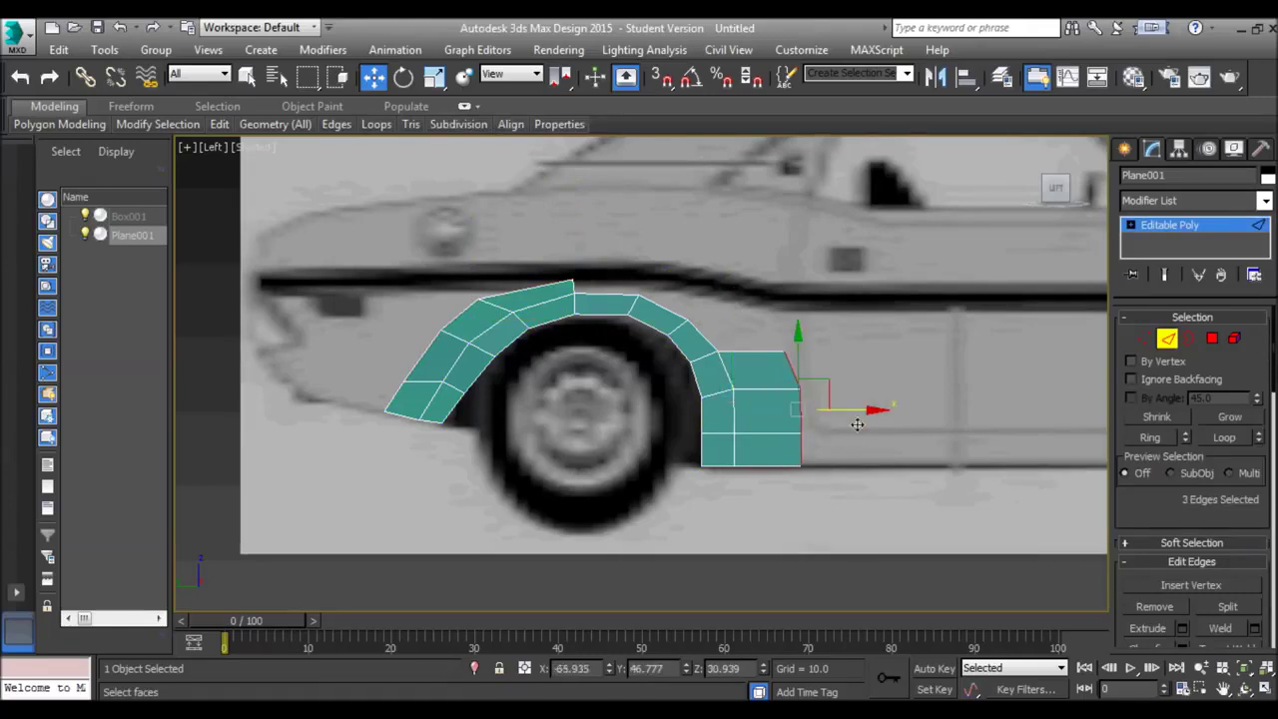
{"action": "key", "text": "1"}
{"action": "left_click", "coordinate": [787, 352]}
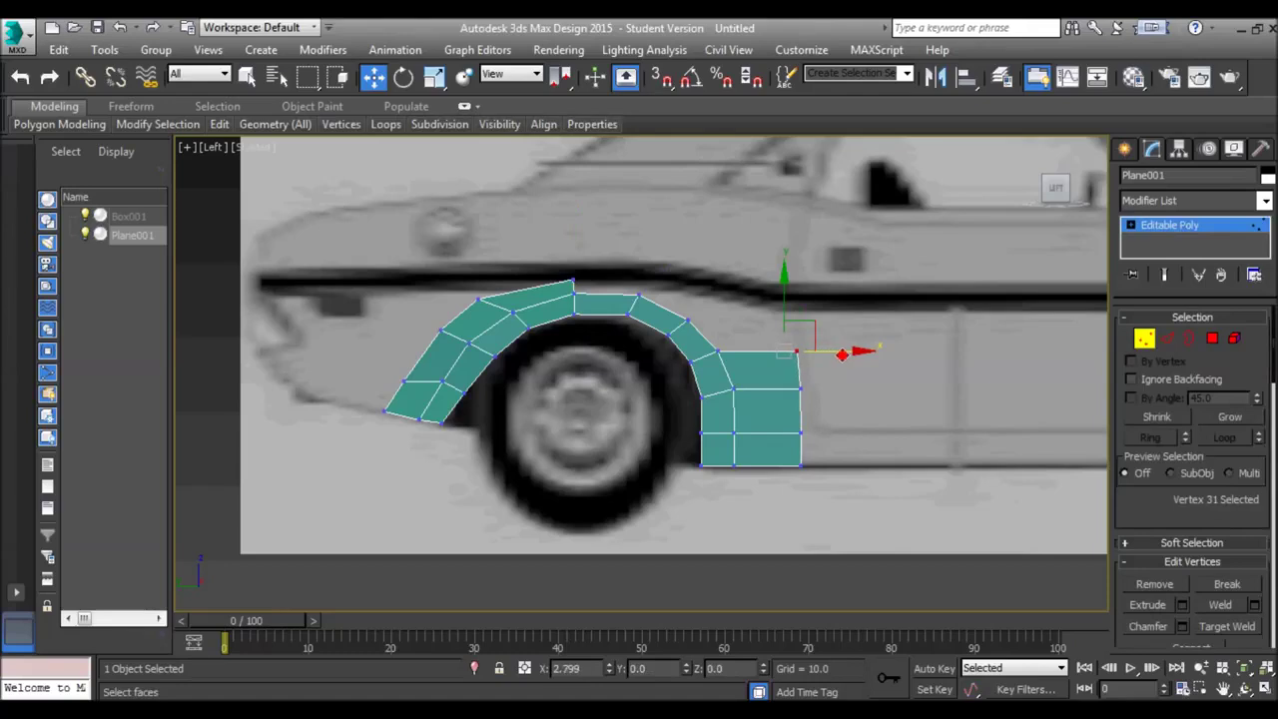
{"action": "left_click_drag", "start_coordinate": [842, 354], "coordinate": [844, 355]}
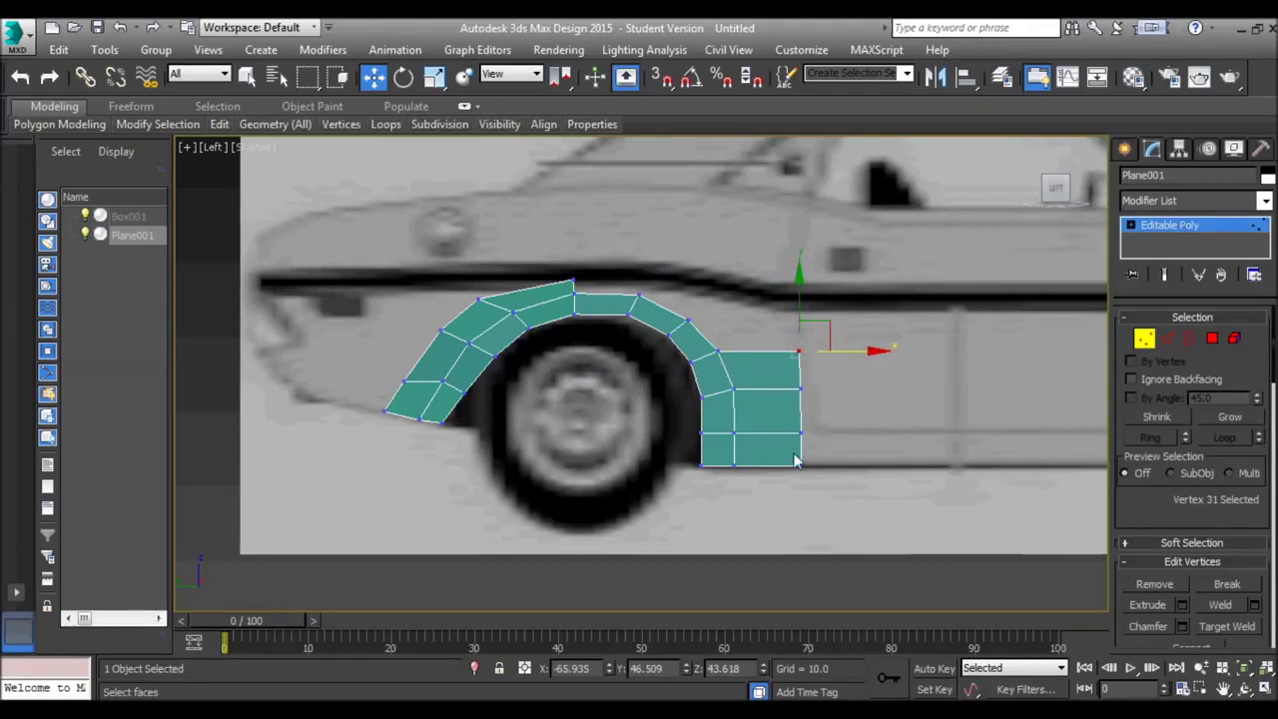
Extend the next two outer edges on the arch's door side up and outward toward the body's dark stripe
{"action": "middle_click_drag", "start_coordinate": [700, 359], "coordinate": [604, 389]}
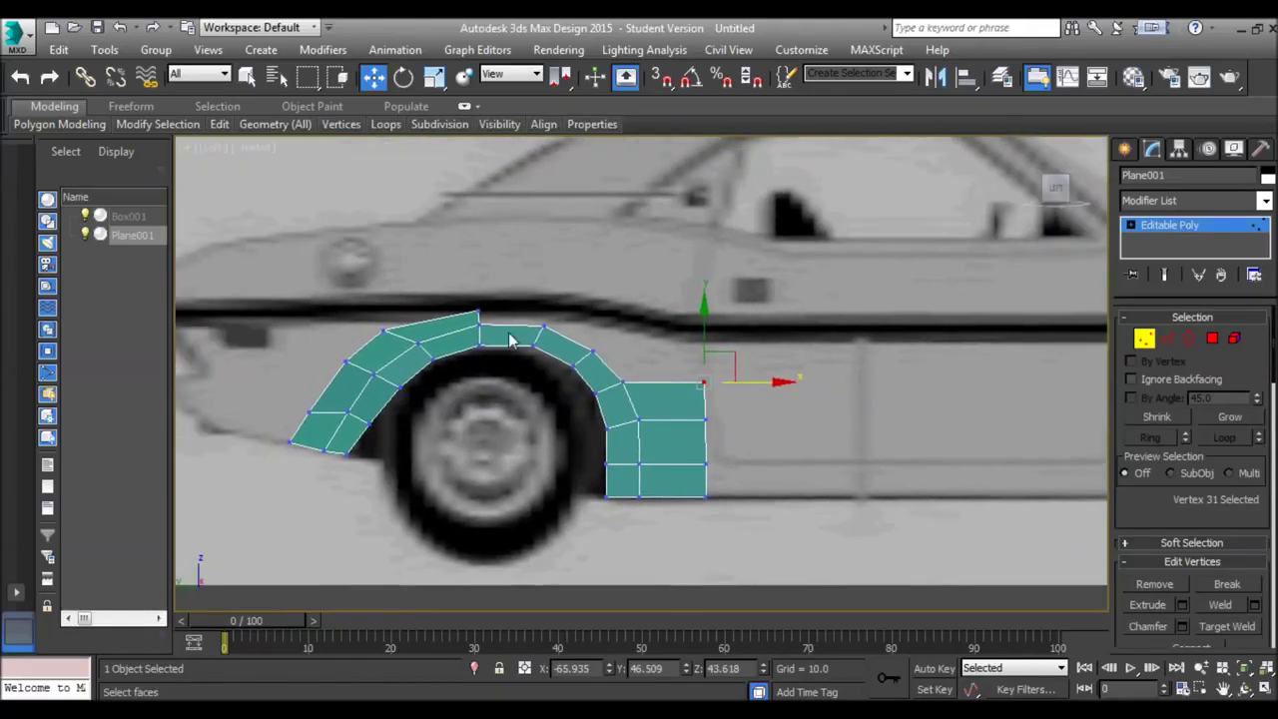
{"action": "key", "text": "2"}
{"action": "left_click", "coordinate": [579, 346]}
{"action": "left_click", "coordinate": [577, 333], "text": "ctrl"}
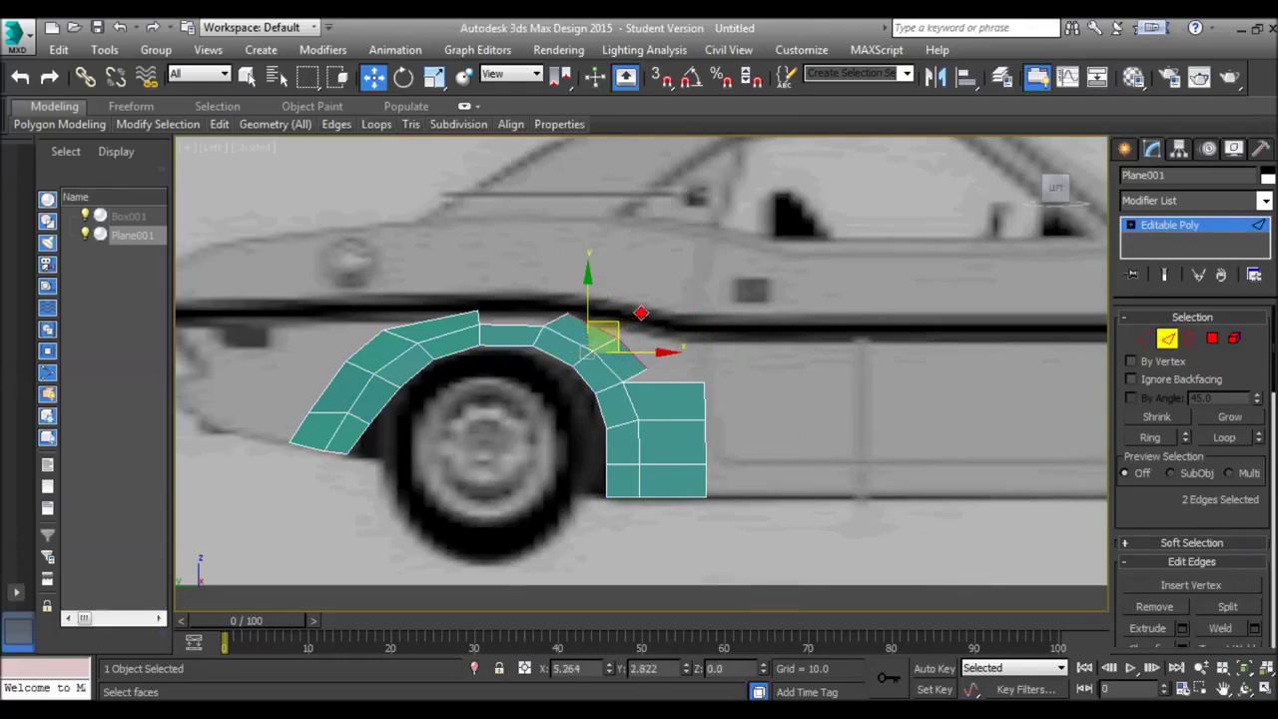
{"action": "key", "text": "1"}
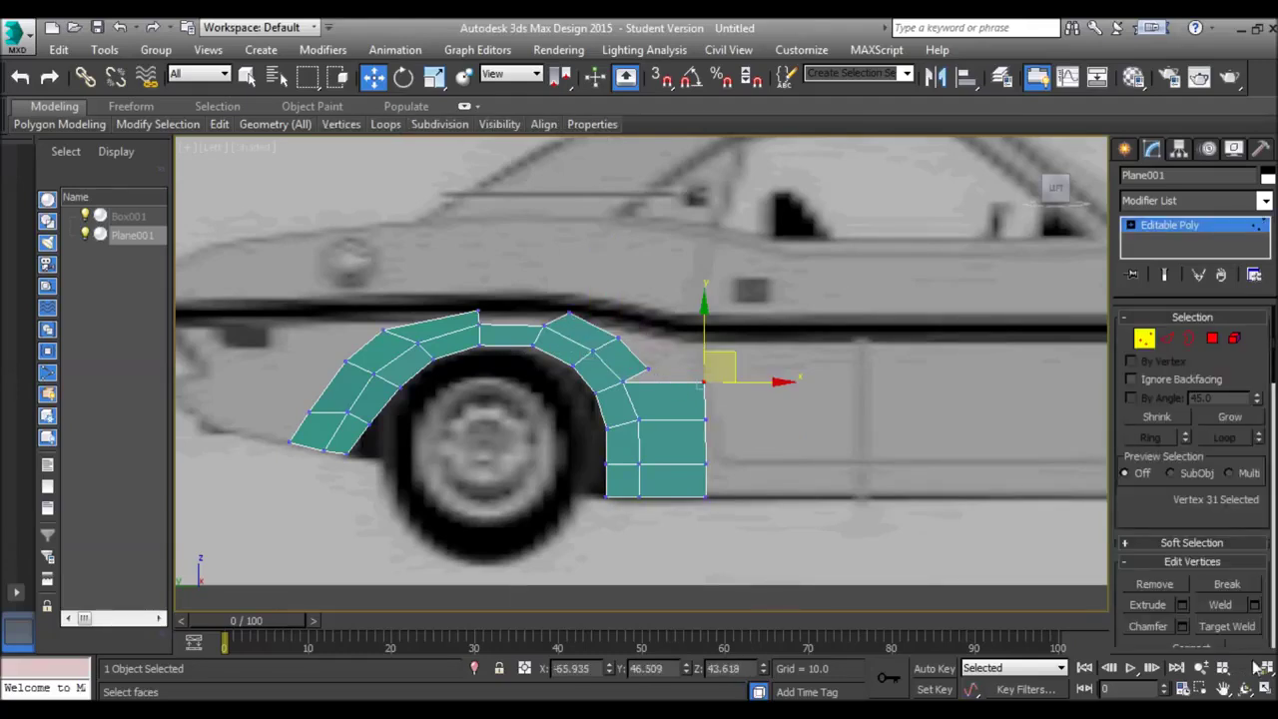
Target-weld the loose lower vertex to the door-side panel's upper corner and move the middle vertex directly above that corner
{"action": "left_click", "coordinate": [1226, 626]}
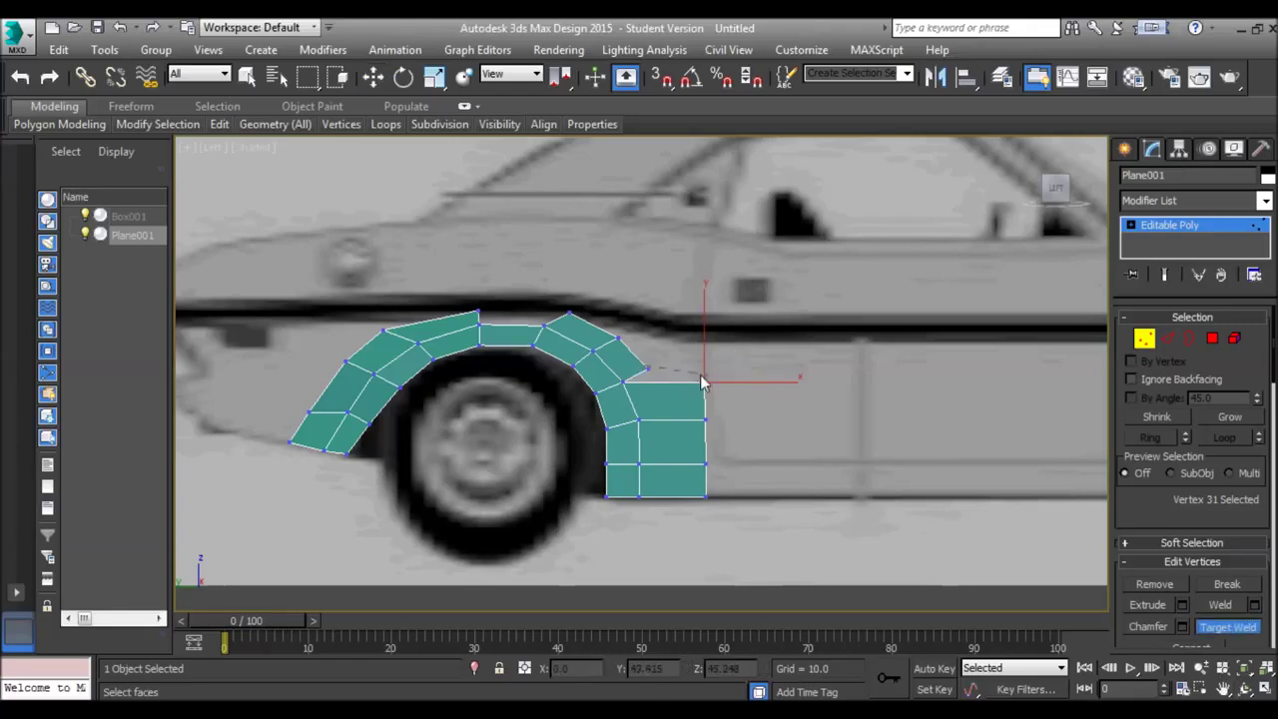
{"action": "key", "text": "w"}
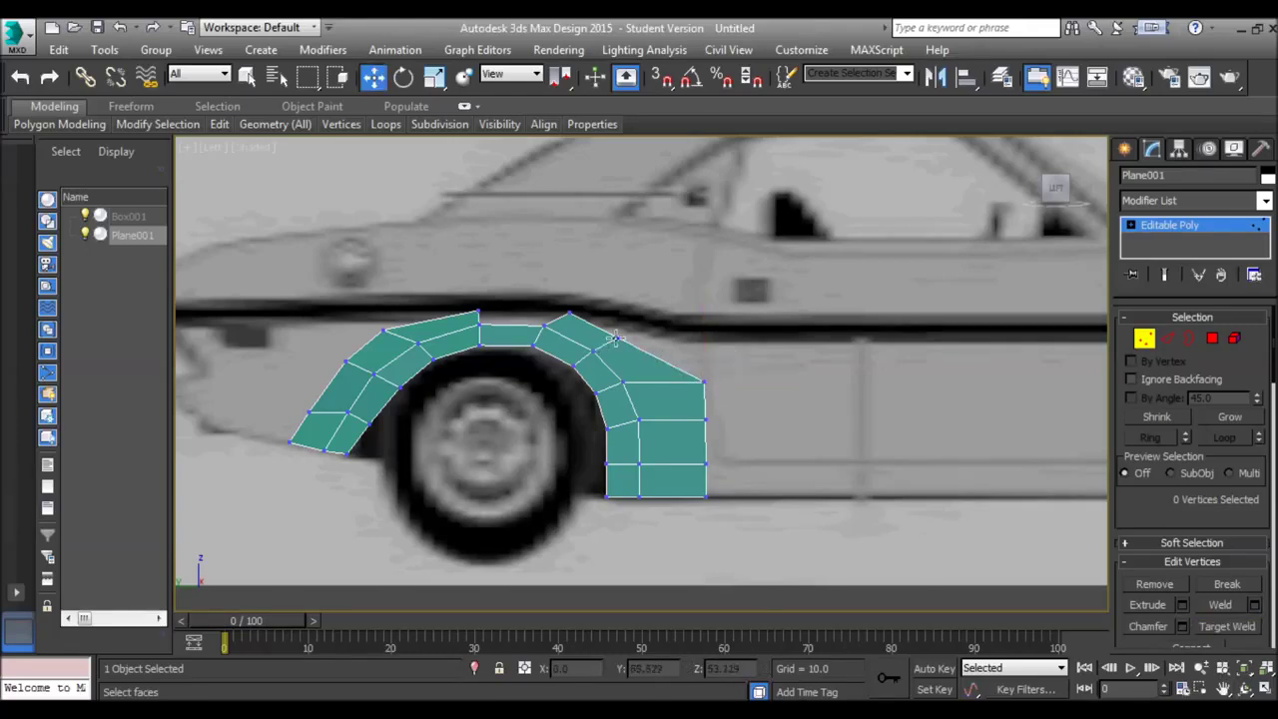
{"action": "left_click", "coordinate": [618, 340]}
{"action": "left_click_drag", "start_coordinate": [684, 337], "coordinate": [759, 335]}
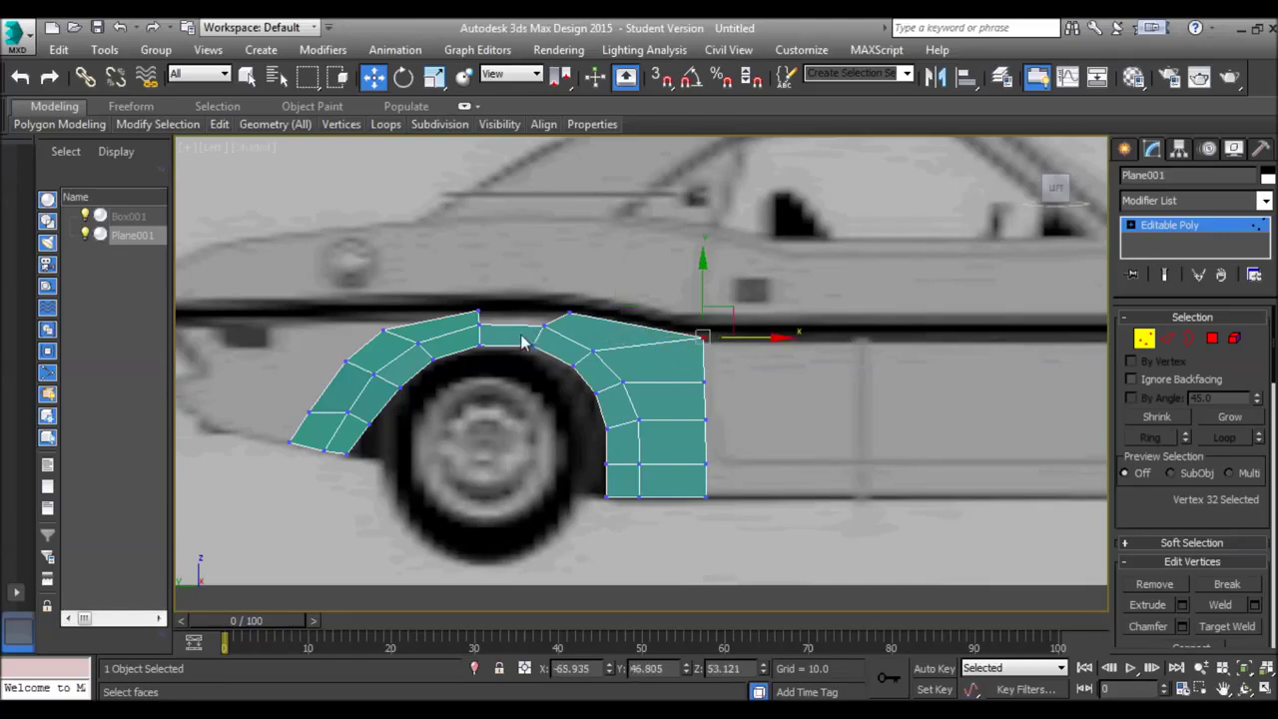
Bridge the two facing side edges above the top of the wheel arch to close the gap in the outer row
{"action": "key", "text": "2"}
{"action": "left_click", "coordinate": [473, 317]}
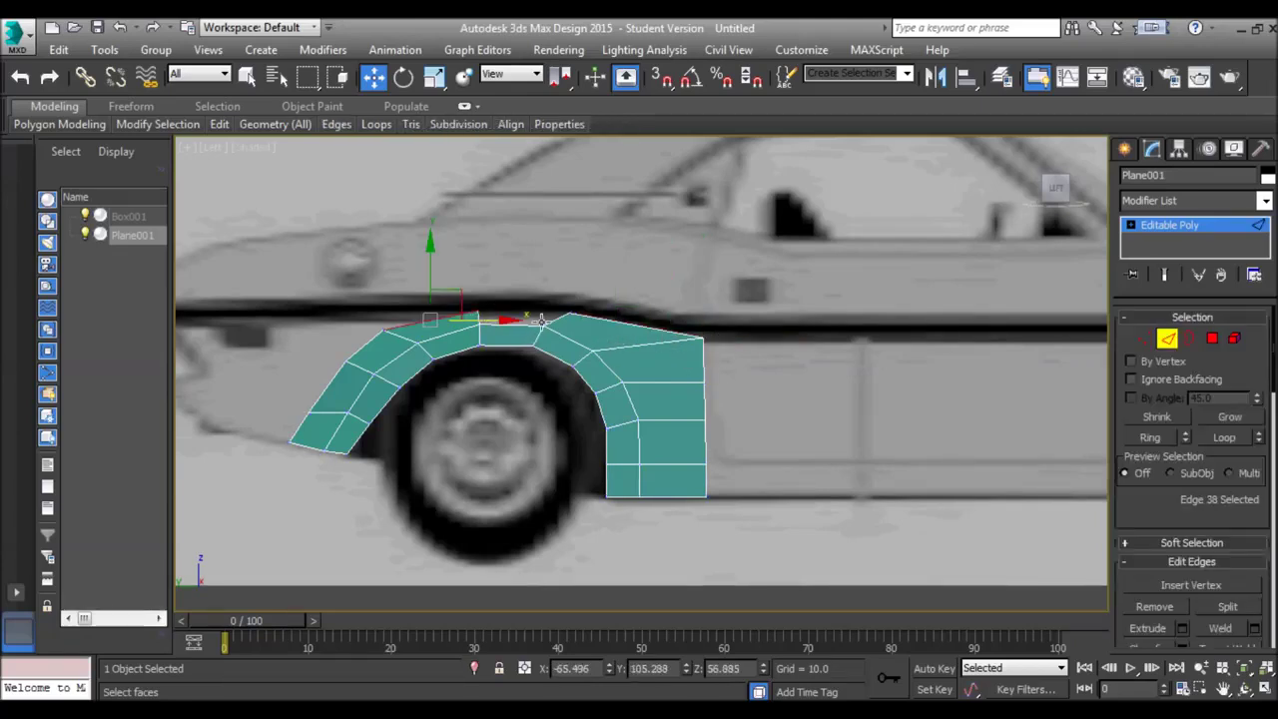
{"action": "left_click", "coordinate": [477, 320]}
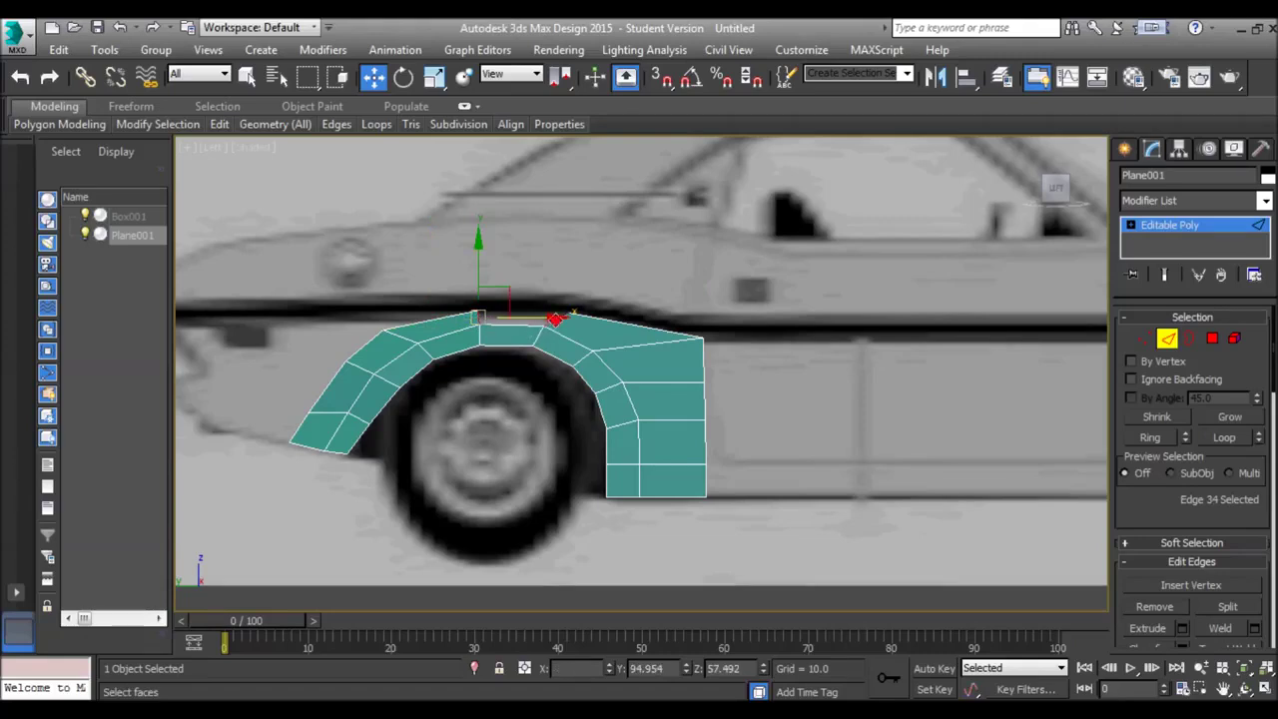
{"action": "left_click", "coordinate": [556, 321], "text": "ctrl"}
{"action": "scroll", "coordinate": [1156, 549], "scroll_direction": "down", "scroll_amount": 2}
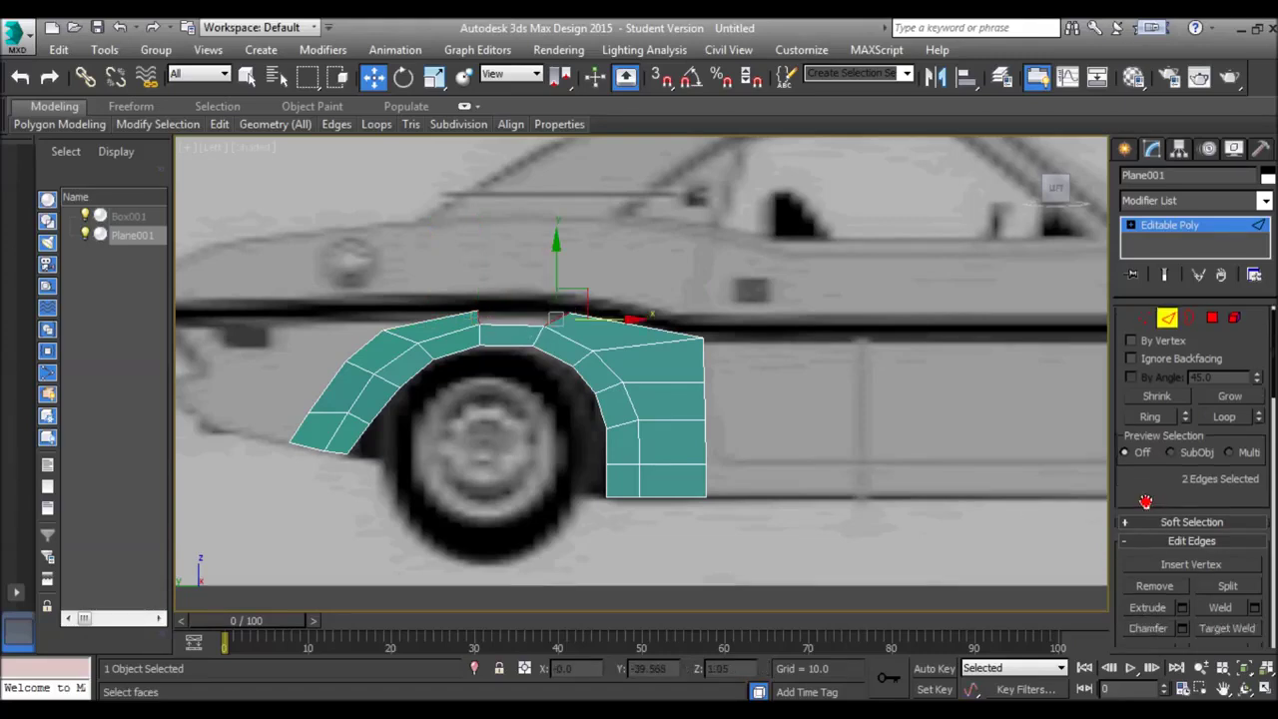
{"action": "left_click", "coordinate": [1151, 627]}
{"action": "middle_click_drag", "start_coordinate": [530, 364], "coordinate": [542, 362]}
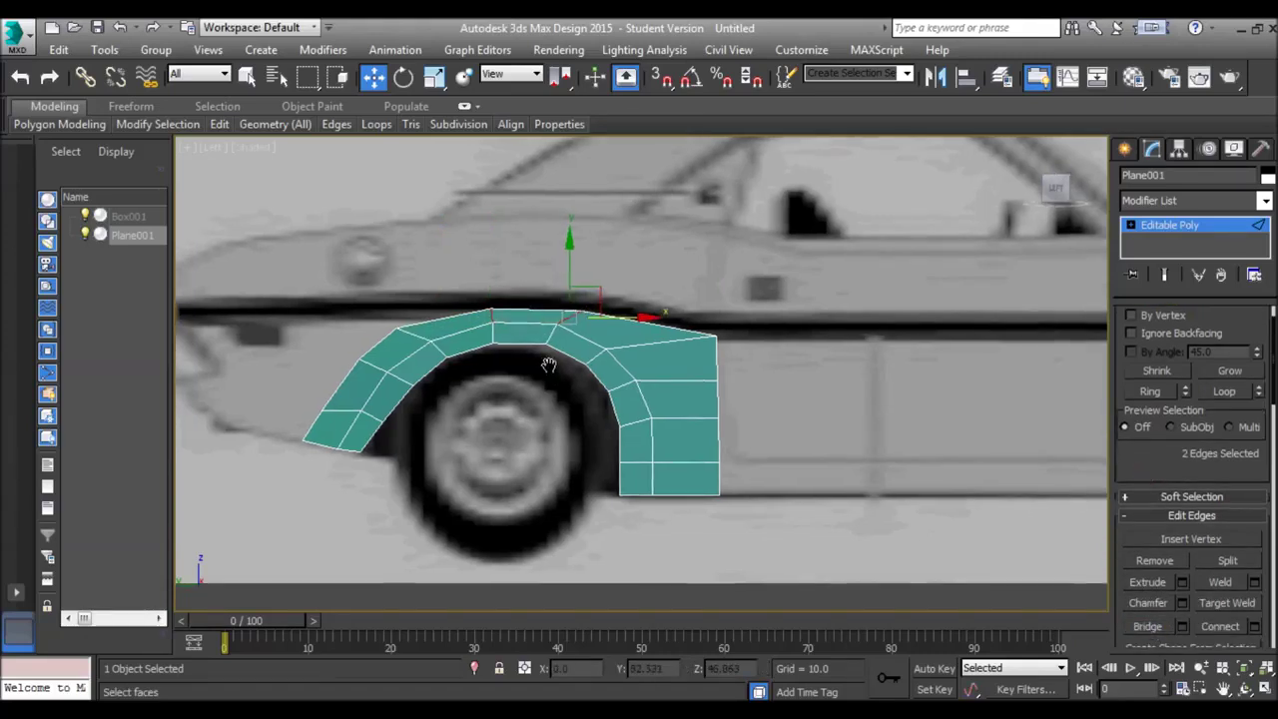
Move the outer corner vertex on the arch's rear side up to the body's dark stripe
{"action": "middle_click_drag", "start_coordinate": [401, 333], "coordinate": [491, 335]}
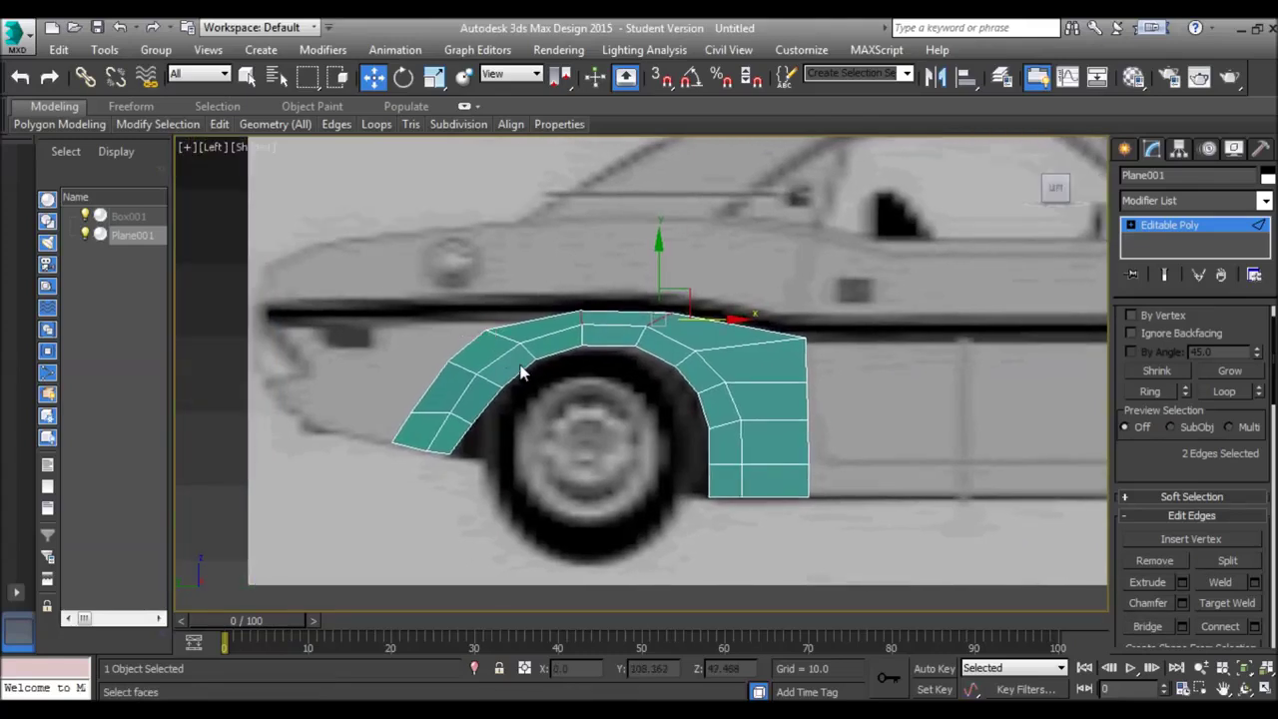
{"action": "key", "text": "1"}
{"action": "left_click", "coordinate": [486, 327]}
{"action": "left_click_drag", "start_coordinate": [509, 299], "coordinate": [520, 280]}
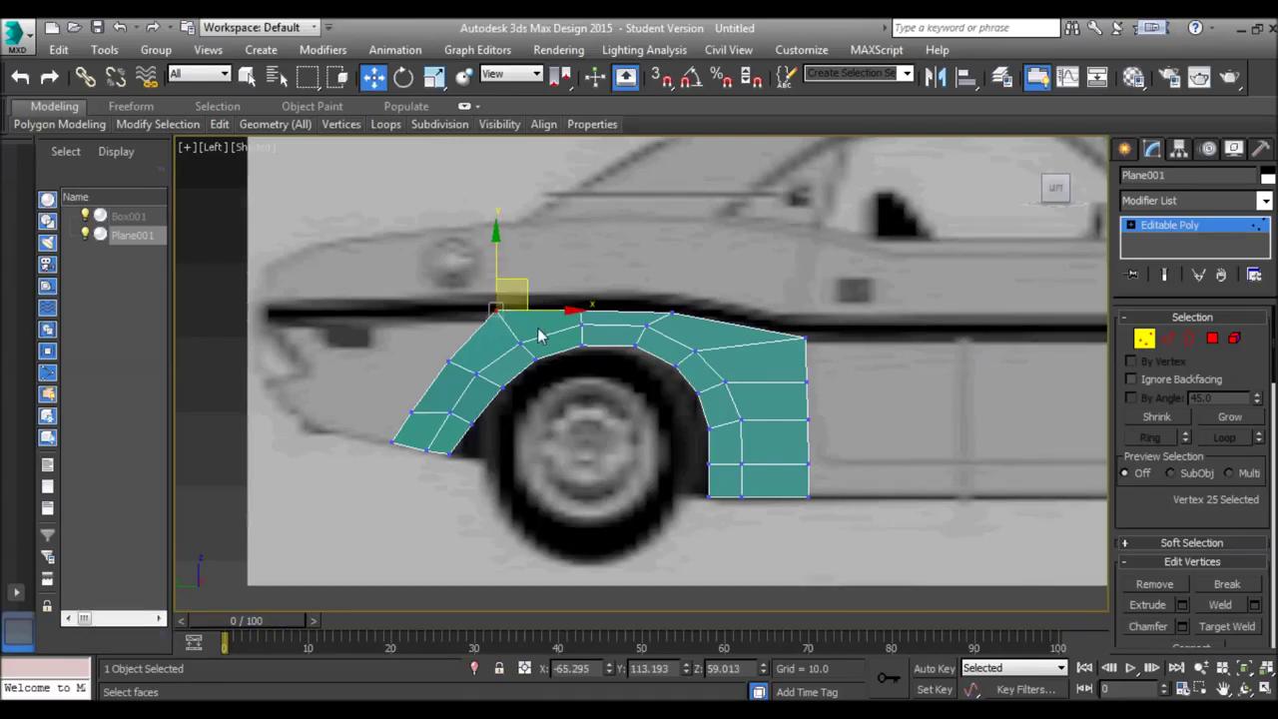
Extend the three outer edges on the arch's rear side outward toward the rear bumper
{"action": "key", "text": "2"}
{"action": "left_click", "coordinate": [472, 337]}
{"action": "left_click", "coordinate": [438, 374], "text": "ctrl"}
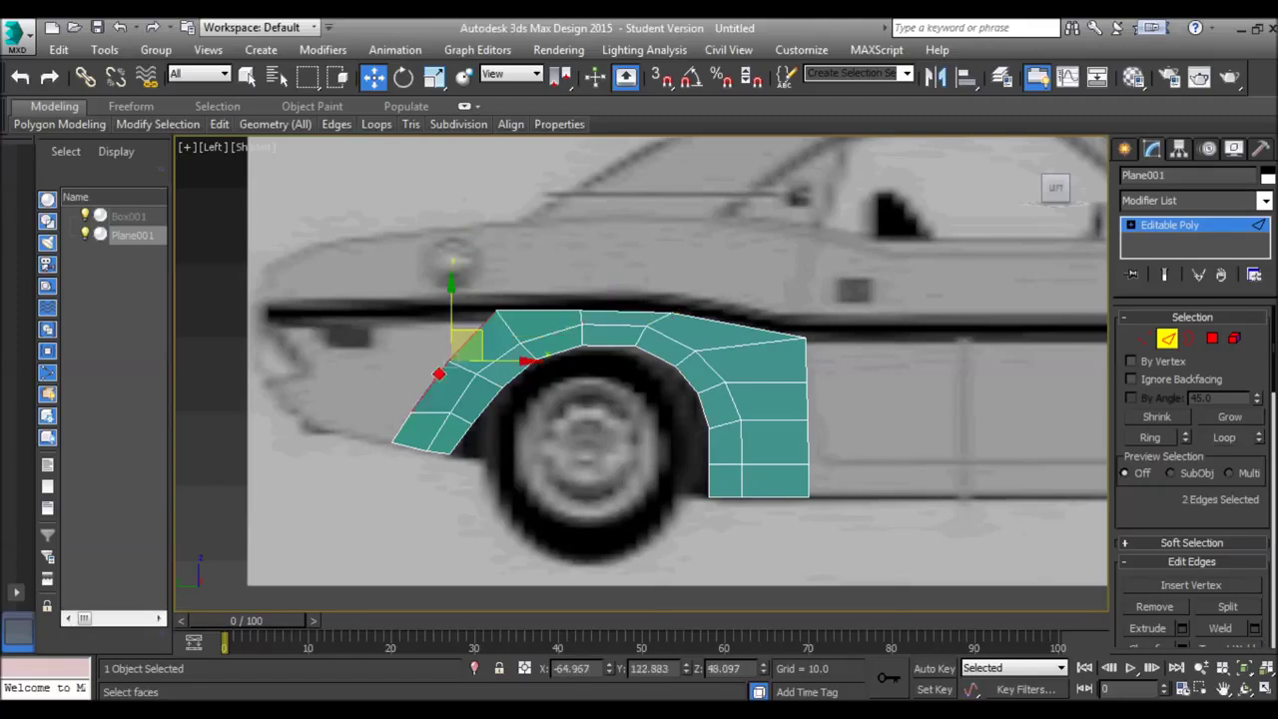
{"action": "left_click", "coordinate": [403, 426], "text": "ctrl"}
{"action": "left_click_drag", "start_coordinate": [489, 384], "coordinate": [416, 383], "text": "shift"}
Move the new row's lower vertices so they follow the body's lower edge and line up with the row above
{"action": "key", "text": "1"}
{"action": "left_click", "coordinate": [323, 442]}
{"action": "left_click_drag", "start_coordinate": [323, 442], "coordinate": [378, 379]}
{"action": "left_click", "coordinate": [344, 413]}
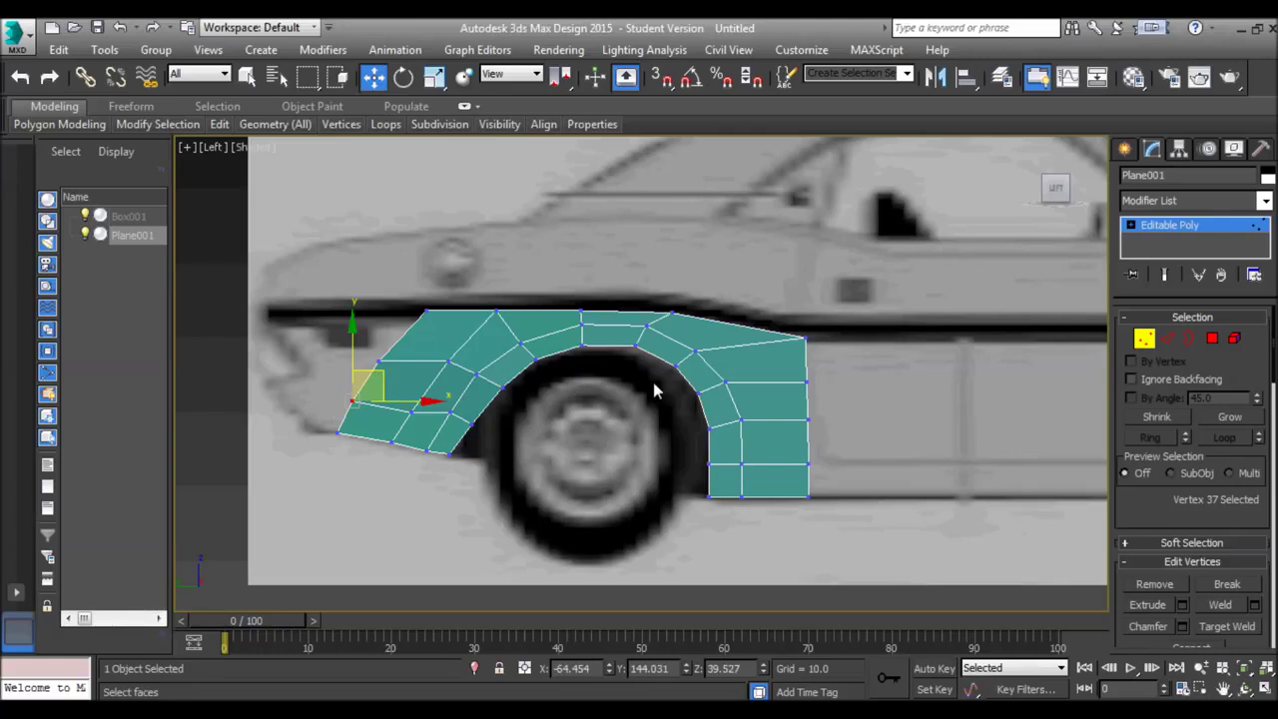
Extend the rear edges a short distance again and pull the new lower-middle vertex out to the bumper's tip
{"action": "key", "text": "2"}
{"action": "left_click_drag", "start_coordinate": [405, 352], "coordinate": [373, 352]}
{"action": "key", "text": "1"}
{"action": "left_click", "coordinate": [323, 402]}
{"action": "left_click_drag", "start_coordinate": [365, 405], "coordinate": [297, 371]}
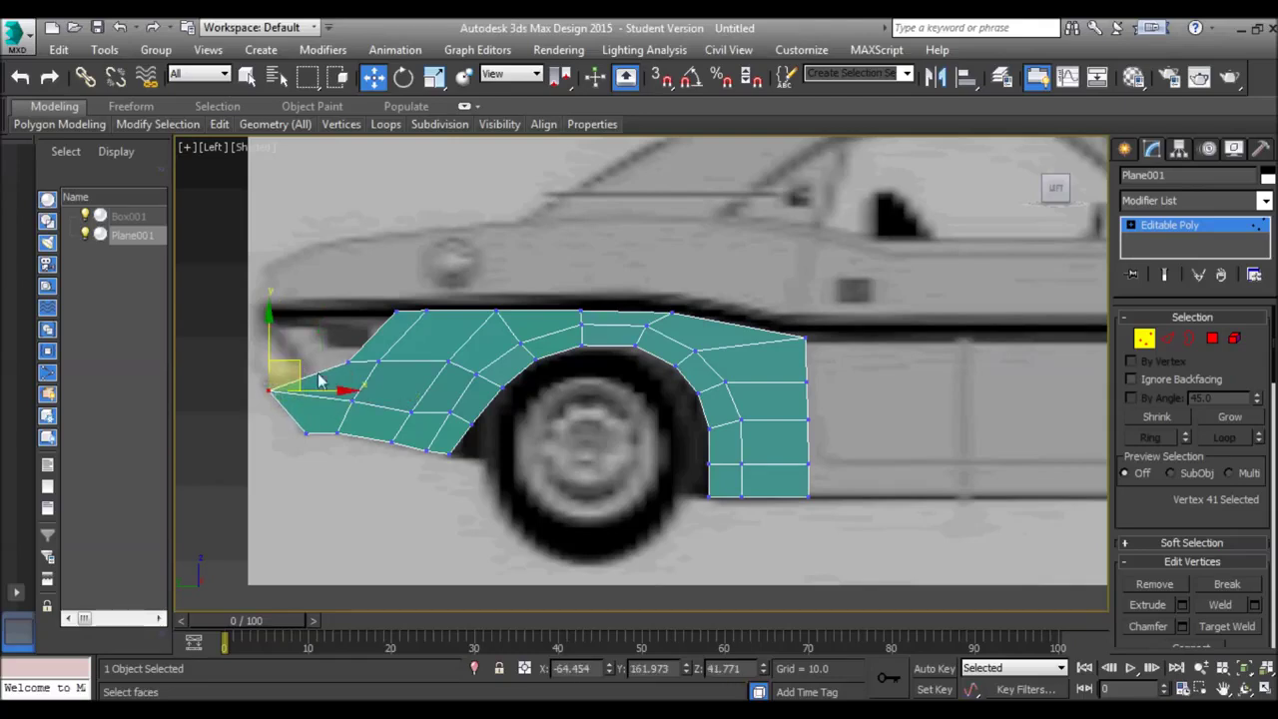
Move the two upper end vertices toward the rear, aligning them vertically beneath the dark stripe
{"action": "left_click", "coordinate": [350, 362]}
{"action": "left_click_drag", "start_coordinate": [382, 338], "coordinate": [345, 343]}
{"action": "left_click", "coordinate": [394, 311]}
{"action": "left_click_drag", "start_coordinate": [425, 283], "coordinate": [342, 287]}
{"action": "scroll", "coordinate": [548, 365], "scroll_direction": "down", "scroll_amount": 2}
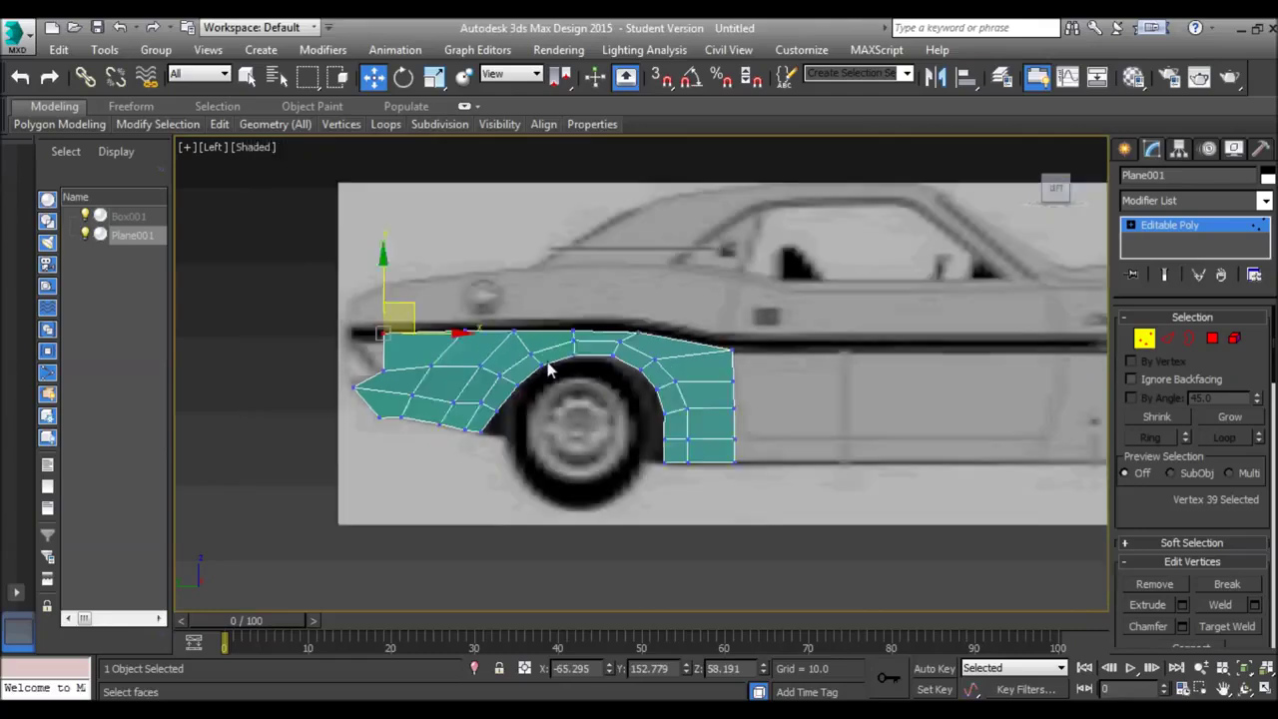
In the top view, move the panel's rear tip vertex inward to the rounded body corner
{"action": "key", "text": "p"}
{"action": "middle_click_drag", "start_coordinate": [552, 354], "coordinate": [554, 468], "text": "alt"}
{"action": "key", "text": "t"}
{"action": "scroll", "coordinate": [604, 329], "scroll_direction": "down", "scroll_amount": 5}
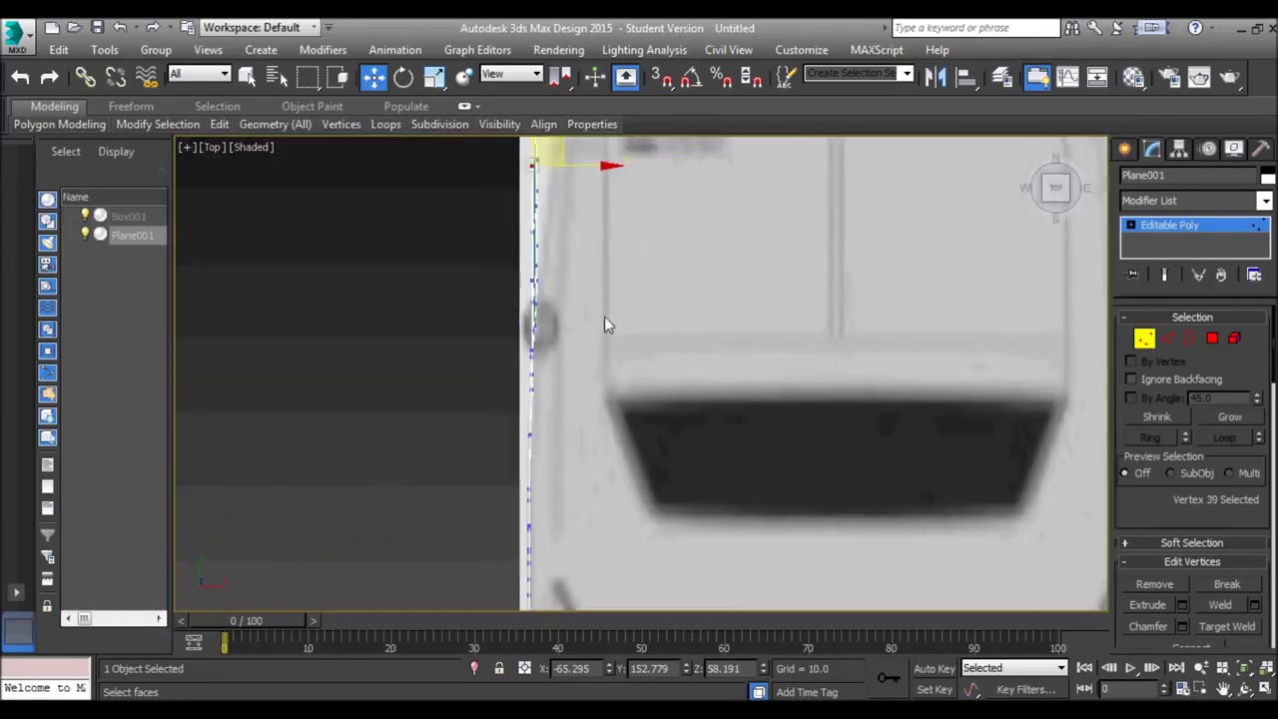
{"action": "scroll", "coordinate": [603, 354], "scroll_direction": "up", "scroll_amount": 4}
{"action": "middle_click_drag", "start_coordinate": [570, 262], "coordinate": [587, 275]}
{"action": "left_click", "coordinate": [552, 261]}
{"action": "left_click_drag", "start_coordinate": [473, 226], "coordinate": [596, 242]}
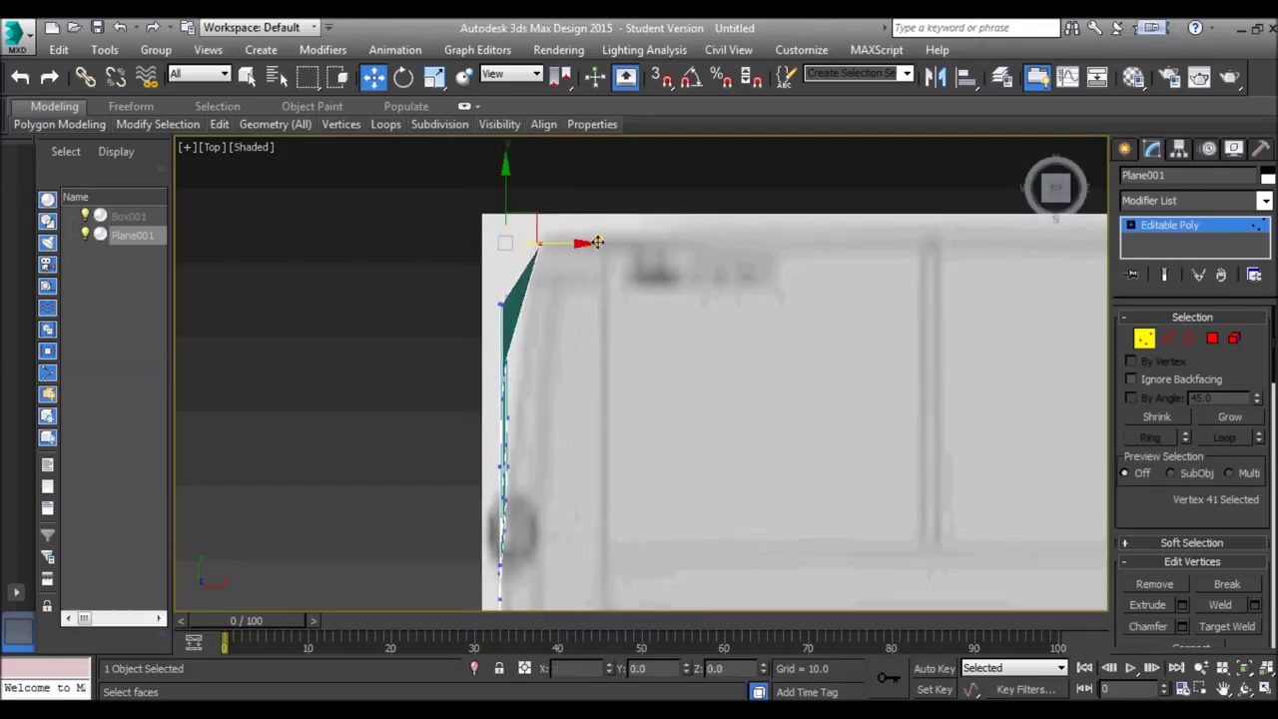
Shift the vertices ahead of the rear tip inward one by one so the panel follows the body's curved outline
{"action": "left_click_drag", "start_coordinate": [470, 276], "coordinate": [594, 301]}
{"action": "left_click", "coordinate": [507, 341]}
{"action": "left_click_drag", "start_coordinate": [560, 340], "coordinate": [547, 400]}
{"action": "left_click", "coordinate": [505, 362]}
{"action": "left_click", "coordinate": [502, 400]}
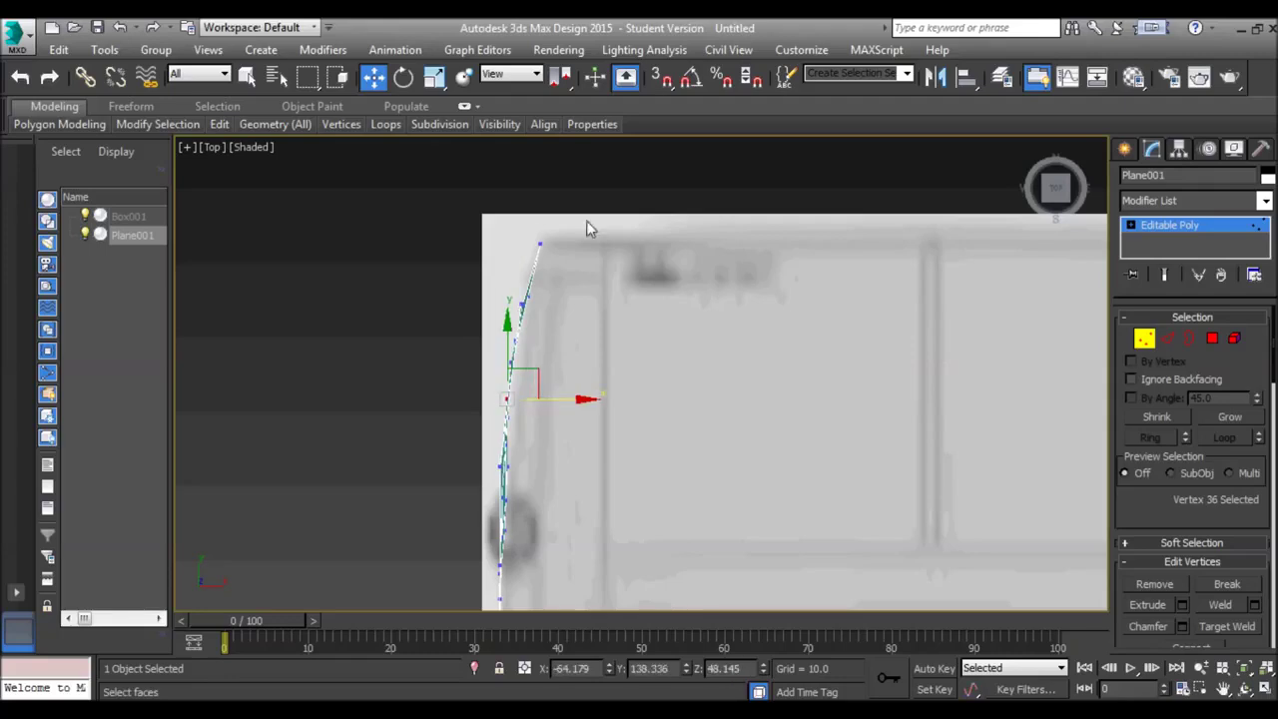
{"action": "left_click", "coordinate": [503, 467]}
{"action": "left_click_drag", "start_coordinate": [542, 473], "coordinate": [546, 473]}
In the back view, extend the panel's three rear end edges inward across the rear of the car
{"action": "key", "text": "p"}
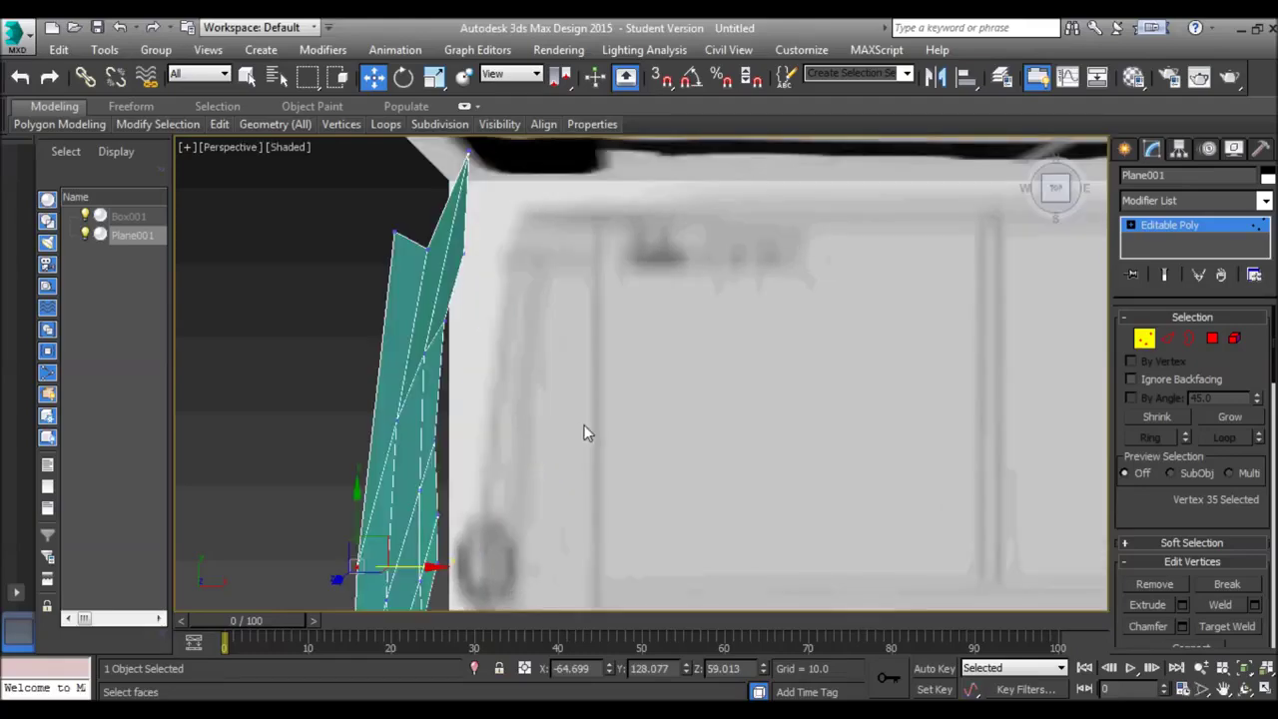
{"action": "scroll", "coordinate": [586, 432], "scroll_direction": "down", "scroll_amount": 5}
{"action": "middle_click_drag", "start_coordinate": [585, 432], "coordinate": [723, 420], "text": "alt"}
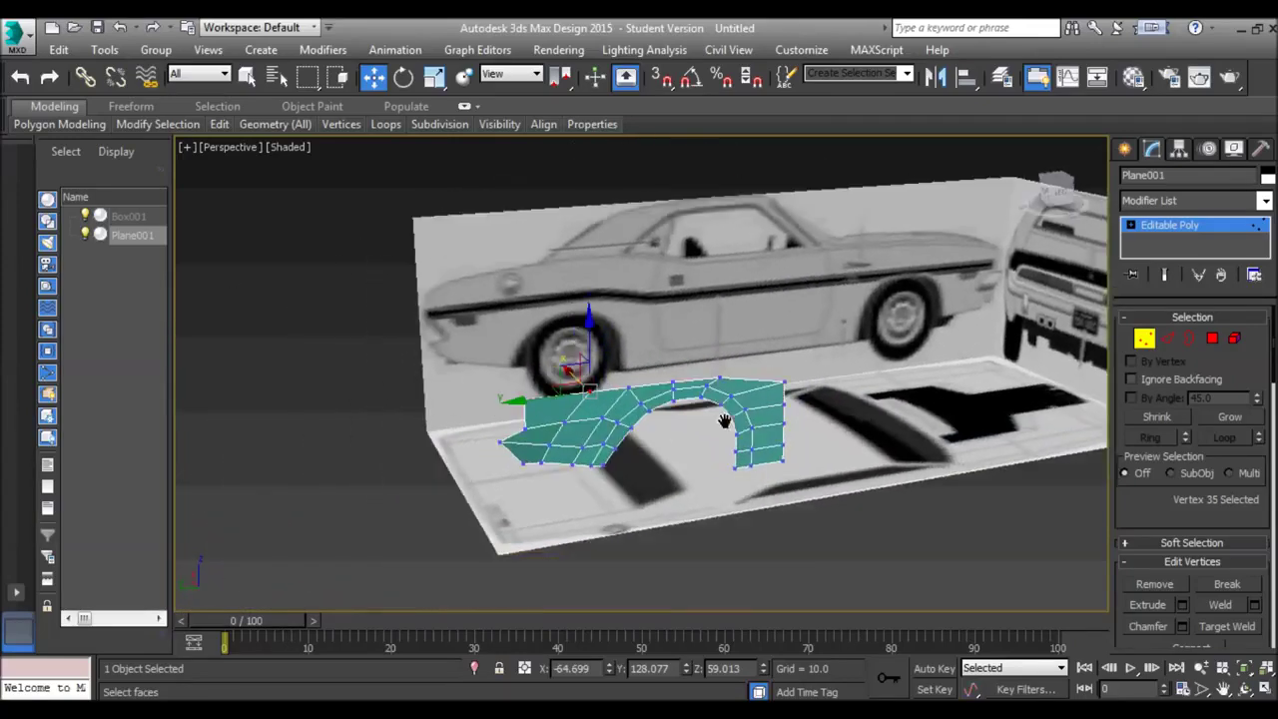
{"action": "scroll", "coordinate": [726, 425], "scroll_direction": "up", "scroll_amount": 3}
{"action": "middle_click_drag", "start_coordinate": [622, 409], "coordinate": [665, 411]}
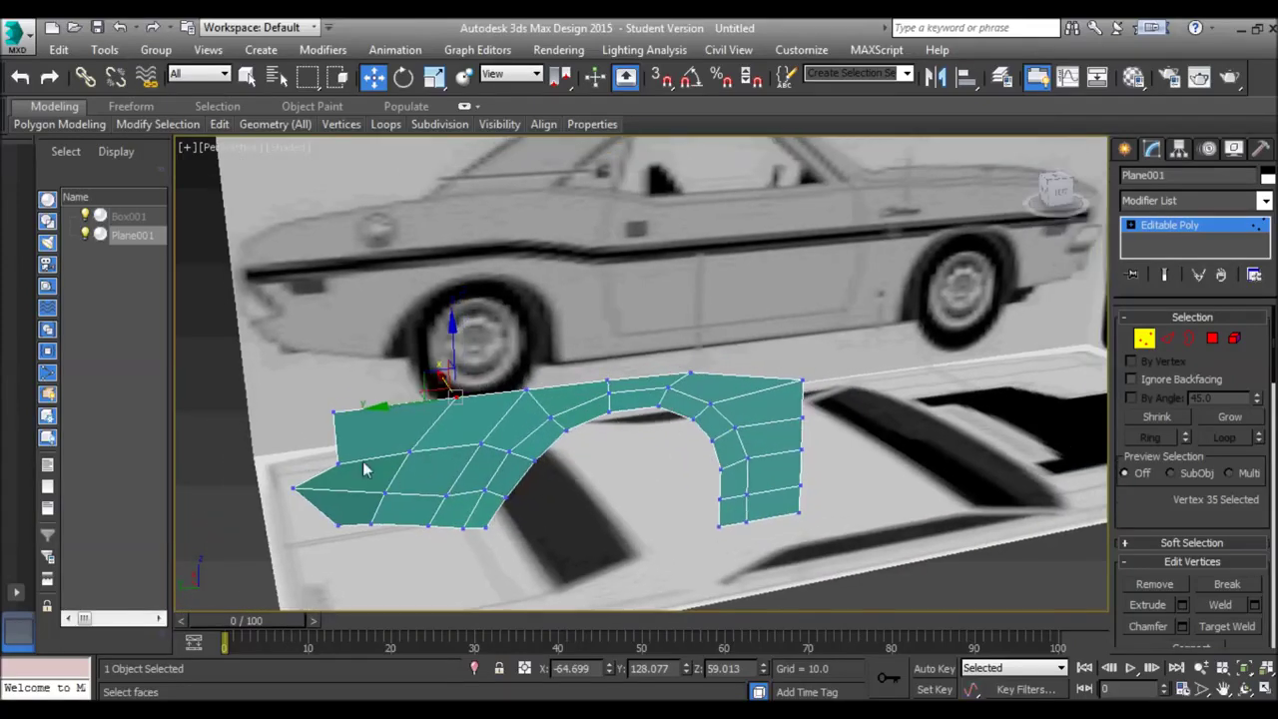
{"action": "middle_click_drag", "start_coordinate": [365, 458], "coordinate": [729, 295], "text": "alt"}
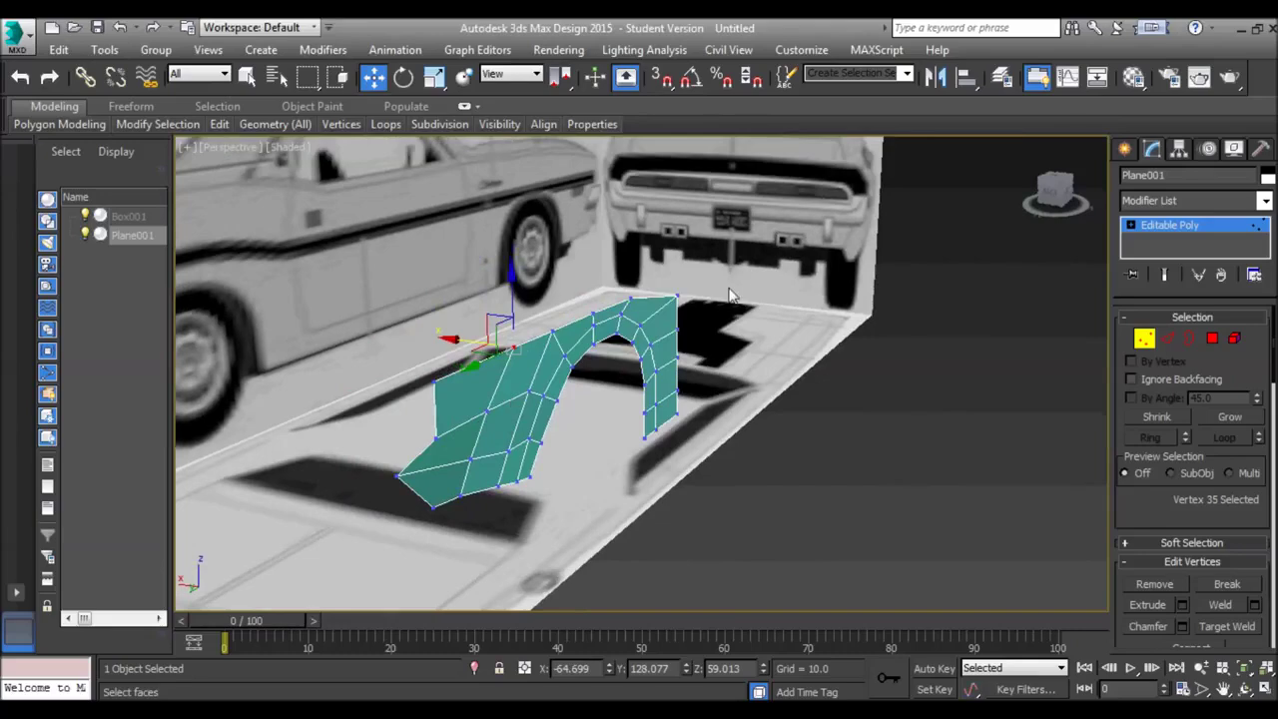
{"action": "left_click", "coordinate": [226, 147]}
{"action": "left_click", "coordinate": [286, 317]}
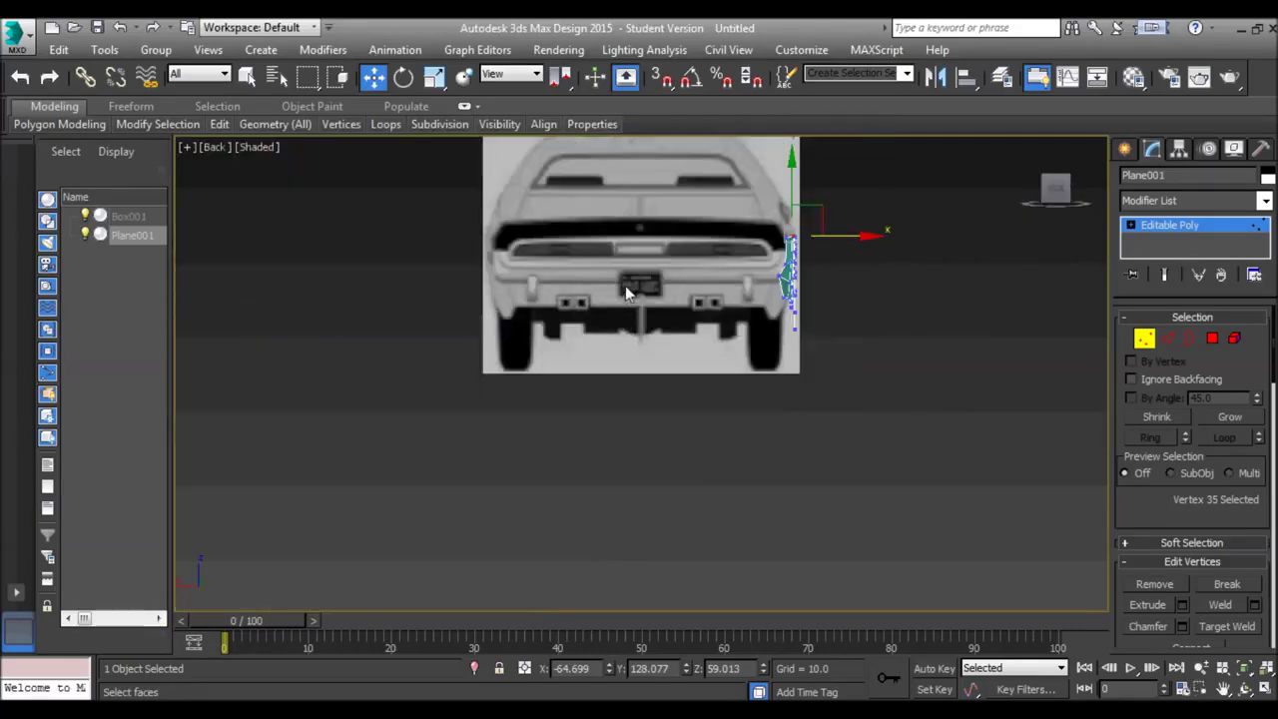
{"action": "scroll", "coordinate": [625, 286], "scroll_direction": "up", "scroll_amount": 5}
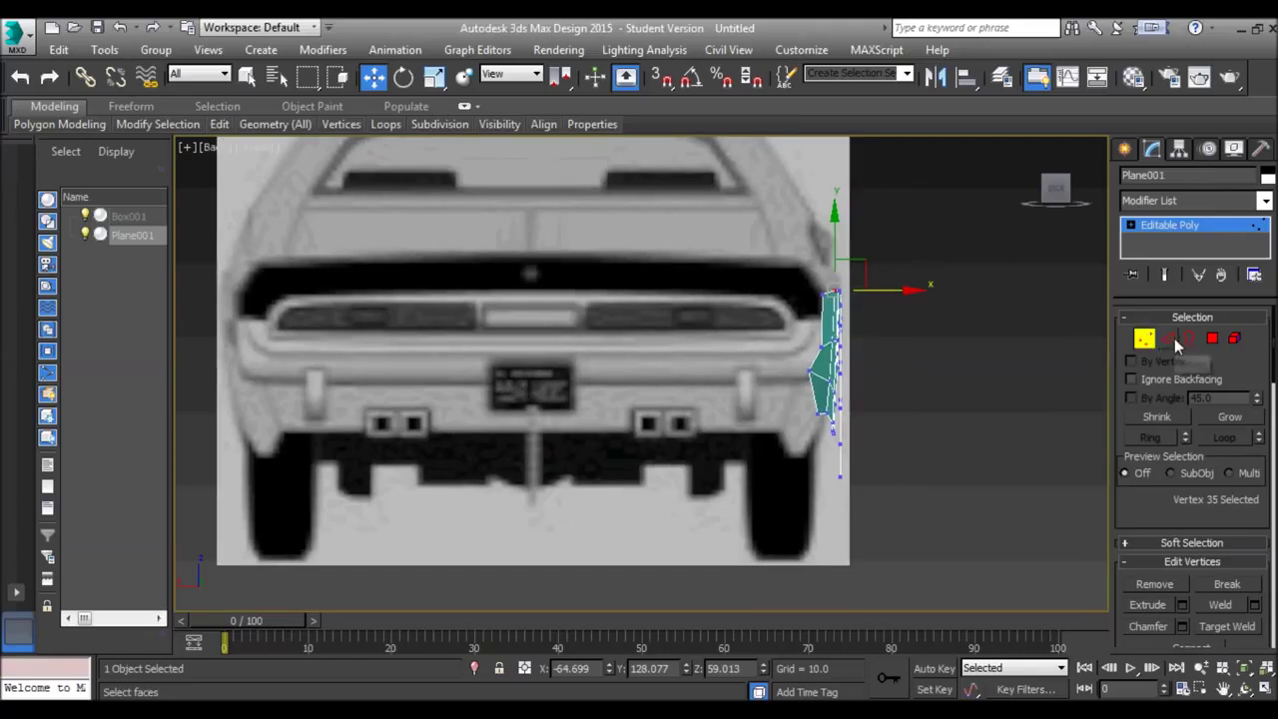
{"action": "left_click", "coordinate": [1170, 339]}
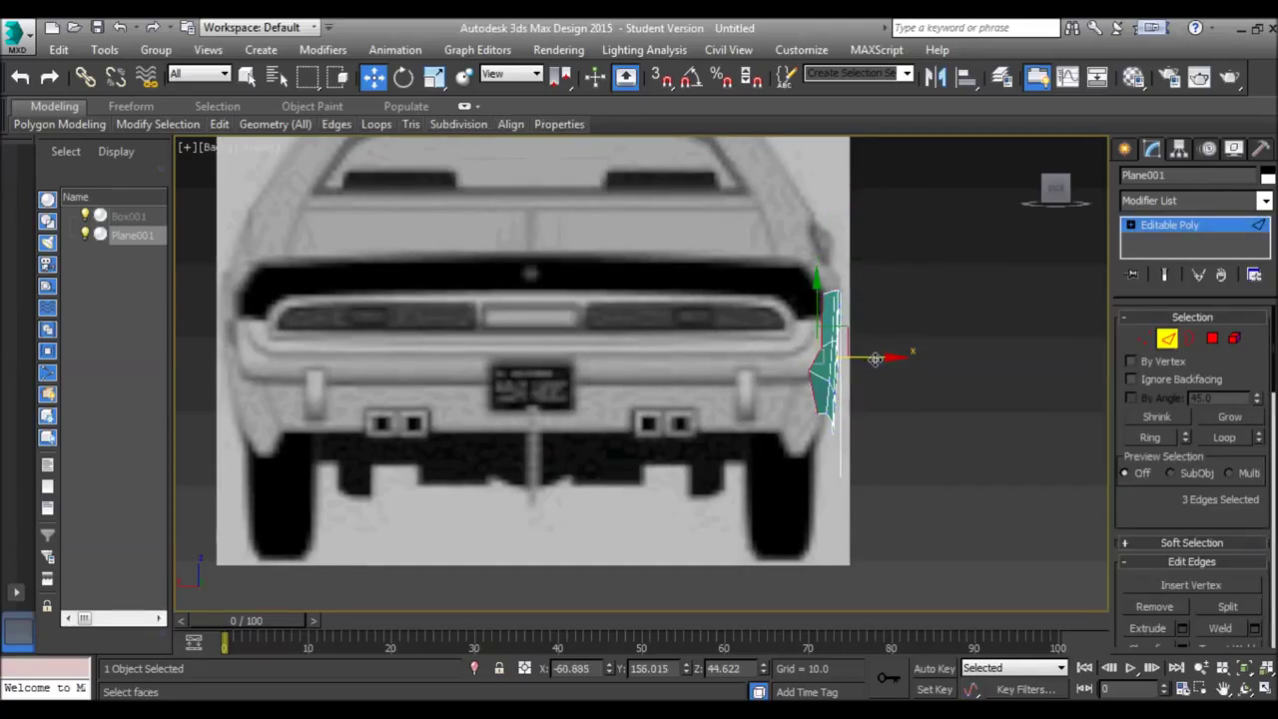
{"action": "left_click_drag", "start_coordinate": [894, 357], "coordinate": [844, 357], "text": "shift"}
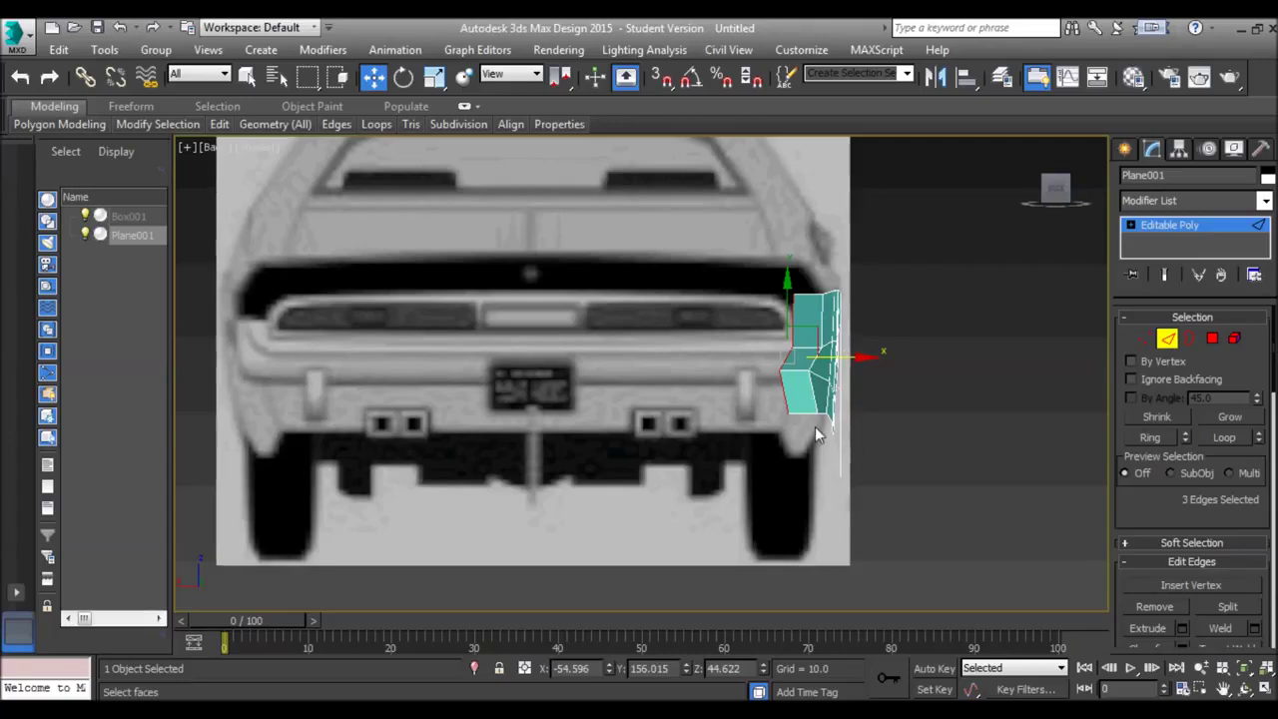
Lower the bottom vertices and the middle inner vertex of the rear extension to match the bumper's shape
{"action": "key", "text": "1"}
{"action": "left_click_drag", "start_coordinate": [817, 378], "coordinate": [815, 376]}
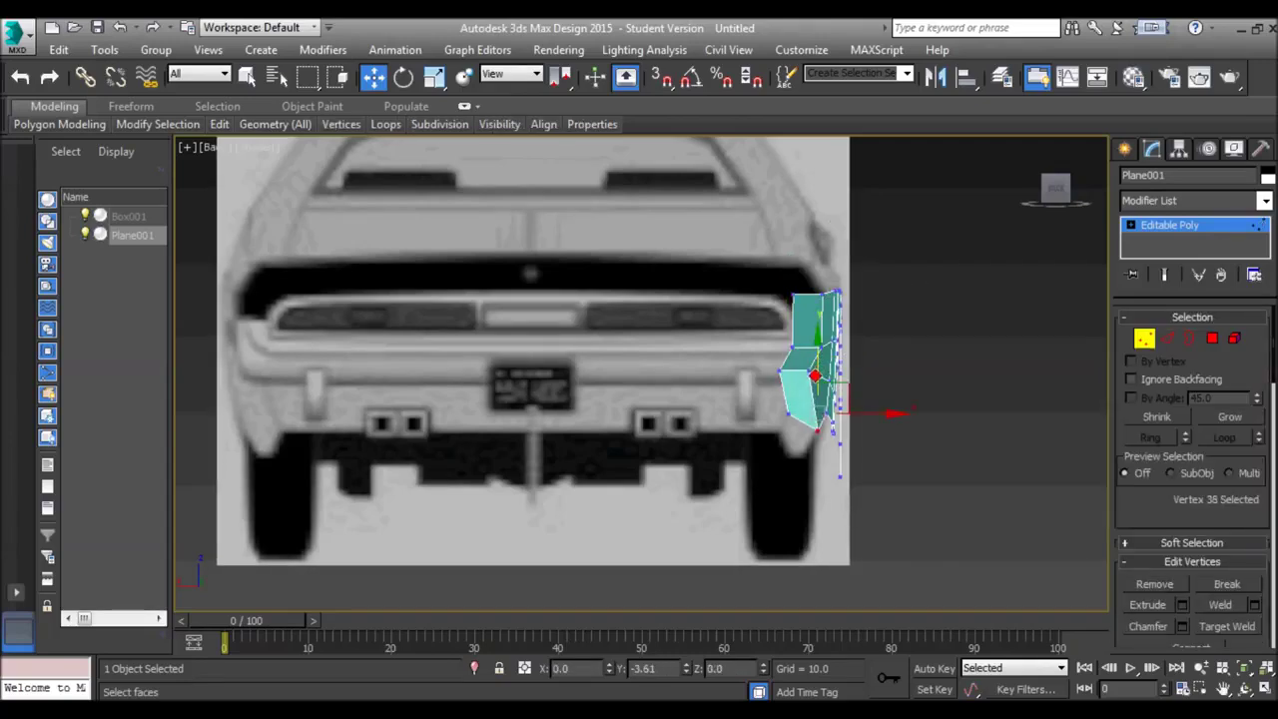
{"action": "left_click", "coordinate": [788, 407]}
{"action": "left_click_drag", "start_coordinate": [790, 373], "coordinate": [818, 387]}
{"action": "left_click_drag", "start_coordinate": [795, 325], "coordinate": [796, 335]}
{"action": "left_click", "coordinate": [757, 347]}
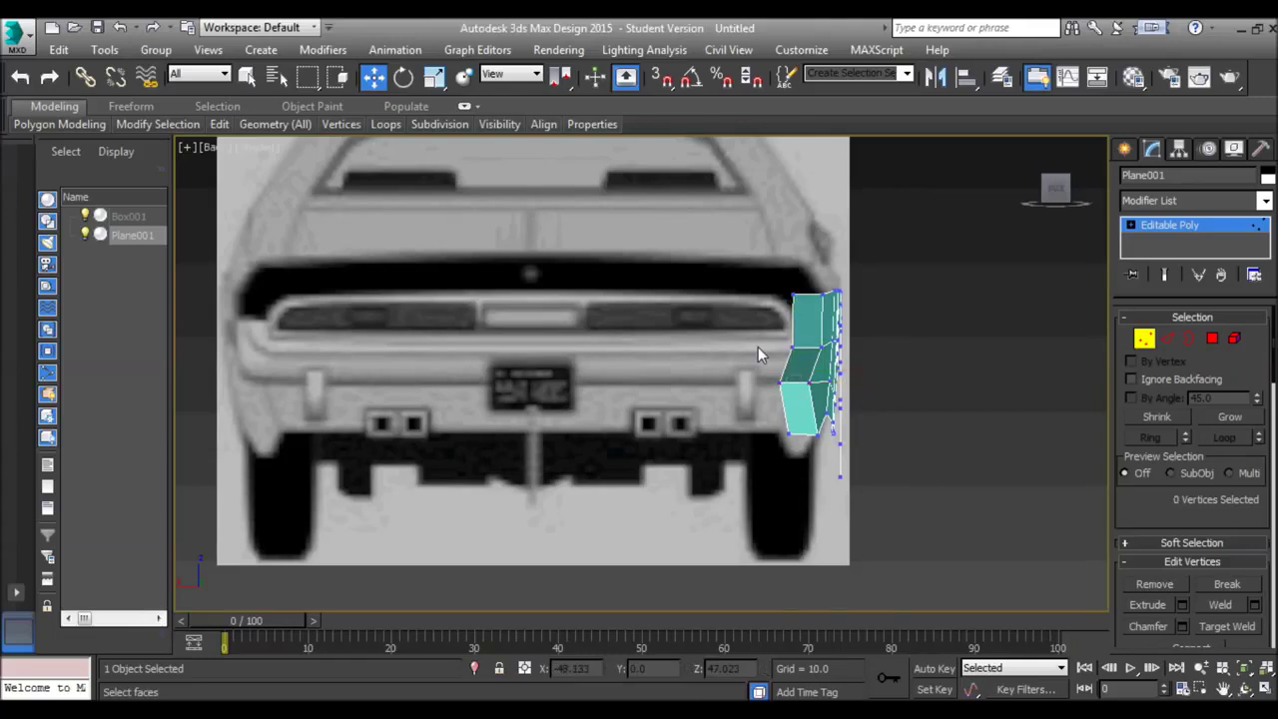
In the top view, move the inner vertices of the rear extension back to the body's rear edge beside the corner
{"action": "key", "text": "p"}
{"action": "key", "text": "t"}
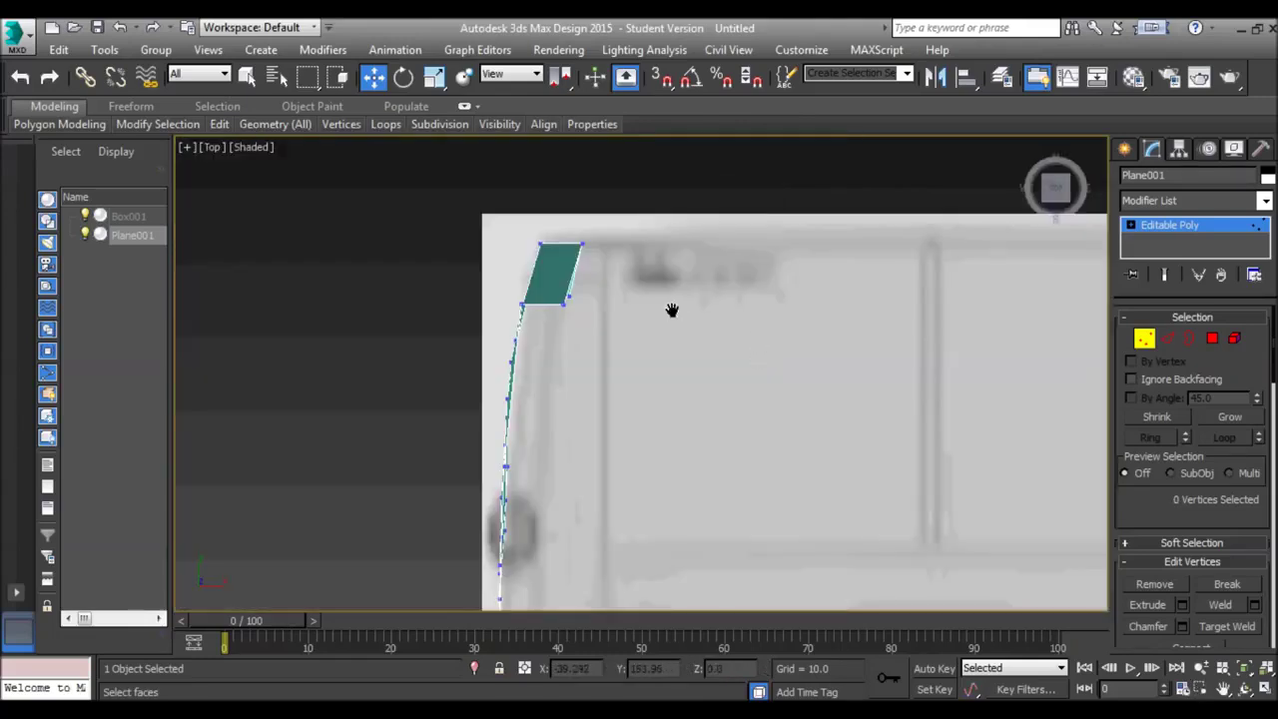
{"action": "scroll", "coordinate": [683, 318], "scroll_direction": "up", "scroll_amount": 2}
{"action": "left_click", "coordinate": [552, 305]}
{"action": "left_click_drag", "start_coordinate": [574, 283], "coordinate": [550, 231]}
{"action": "key", "text": "ctrl+z"}
{"action": "left_click_drag", "start_coordinate": [586, 338], "coordinate": [551, 188]}
{"action": "left_click", "coordinate": [520, 216]}
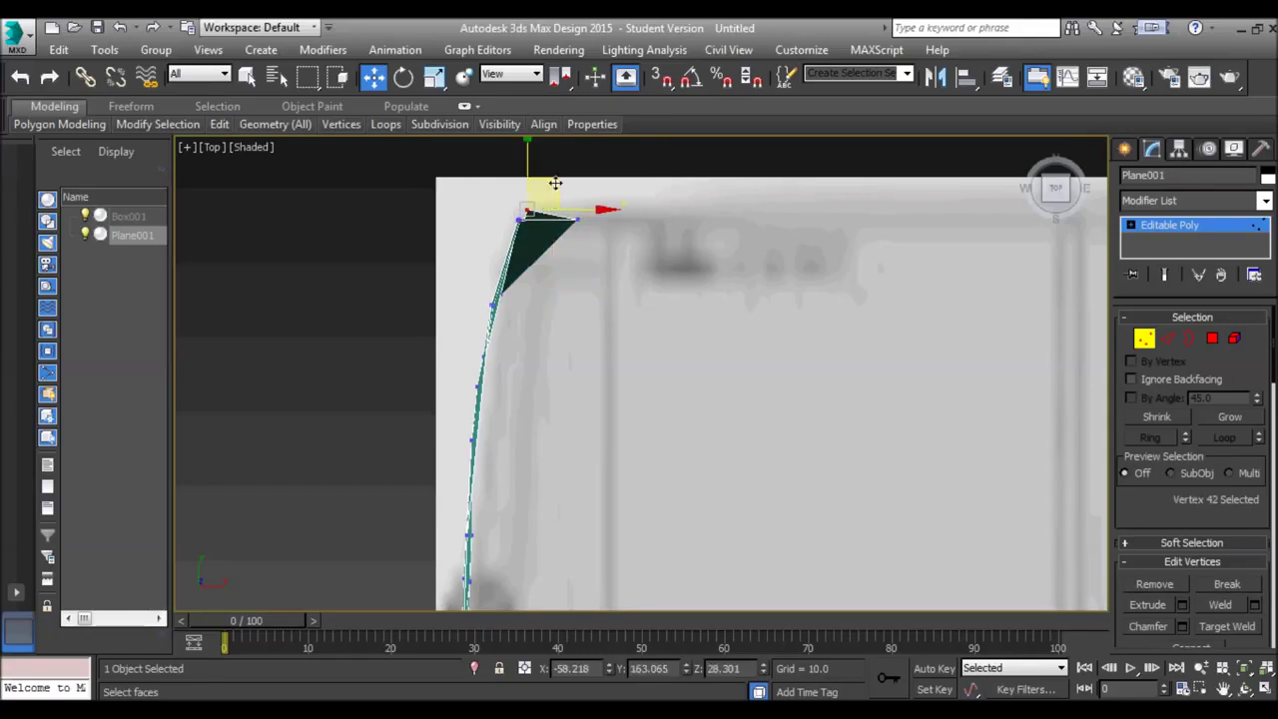
In the left view, move the outer bumper-tip vertex forward, directly below the vertices above it
{"action": "key", "text": "p"}
{"action": "key", "text": "z"}
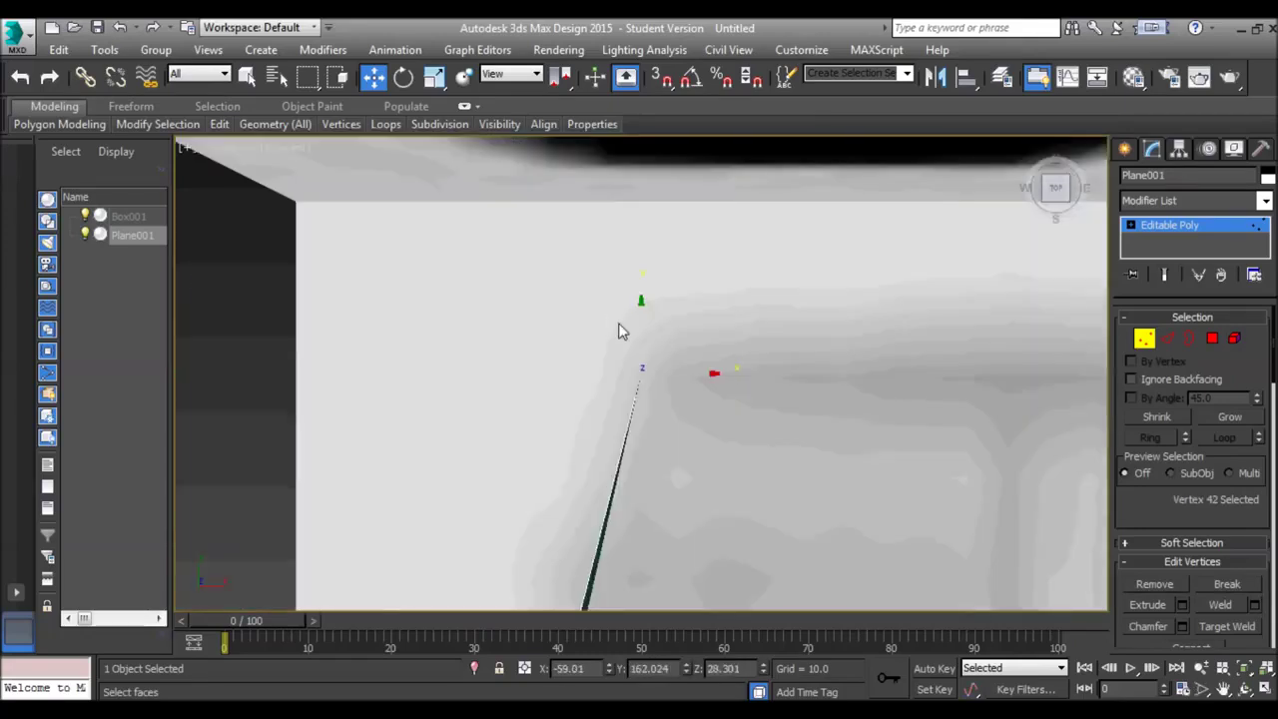
{"action": "middle_click_drag", "start_coordinate": [622, 327], "coordinate": [708, 281], "text": "alt"}
{"action": "scroll", "coordinate": [708, 282], "scroll_direction": "down", "scroll_amount": 5}
{"action": "middle_click_drag", "start_coordinate": [711, 331], "coordinate": [836, 281], "text": "alt"}
{"action": "middle_click_drag", "start_coordinate": [779, 225], "coordinate": [747, 350]}
{"action": "scroll", "coordinate": [740, 287], "scroll_direction": "down", "scroll_amount": 5}
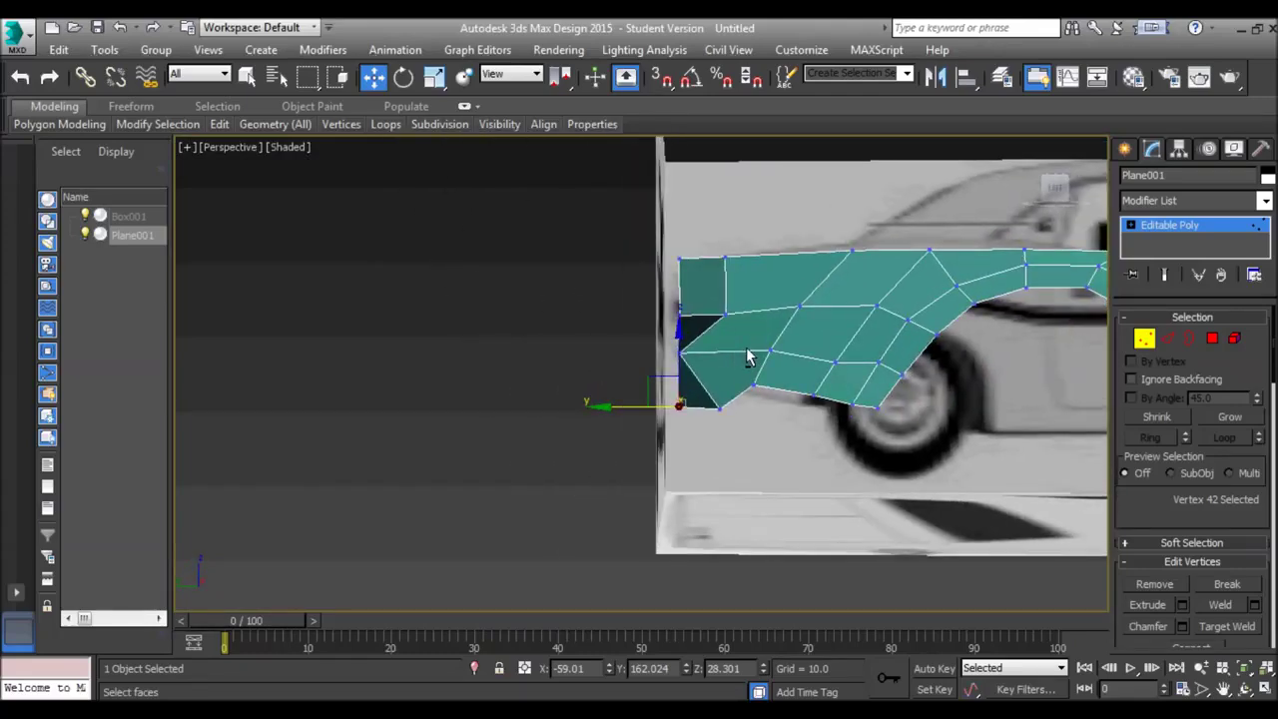
{"action": "key", "text": "l"}
{"action": "scroll", "coordinate": [599, 384], "scroll_direction": "up", "scroll_amount": 5}
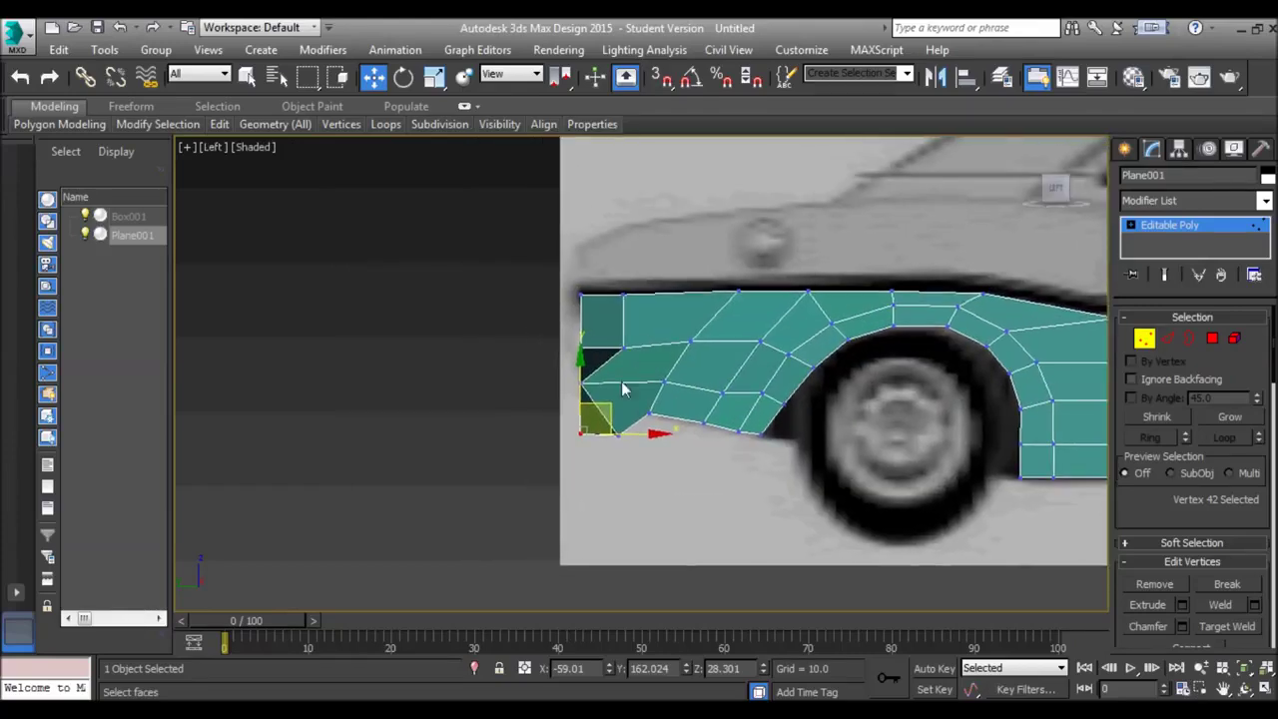
{"action": "left_click", "coordinate": [583, 384]}
{"action": "left_click_drag", "start_coordinate": [630, 384], "coordinate": [674, 385]}
Raise the two bottom vertices of the rear corner so its lower edge follows the reference's bumper outline
{"action": "left_click", "coordinate": [582, 434]}
{"action": "left_click_drag", "start_coordinate": [583, 400], "coordinate": [621, 366]}
{"action": "left_click", "coordinate": [619, 435]}
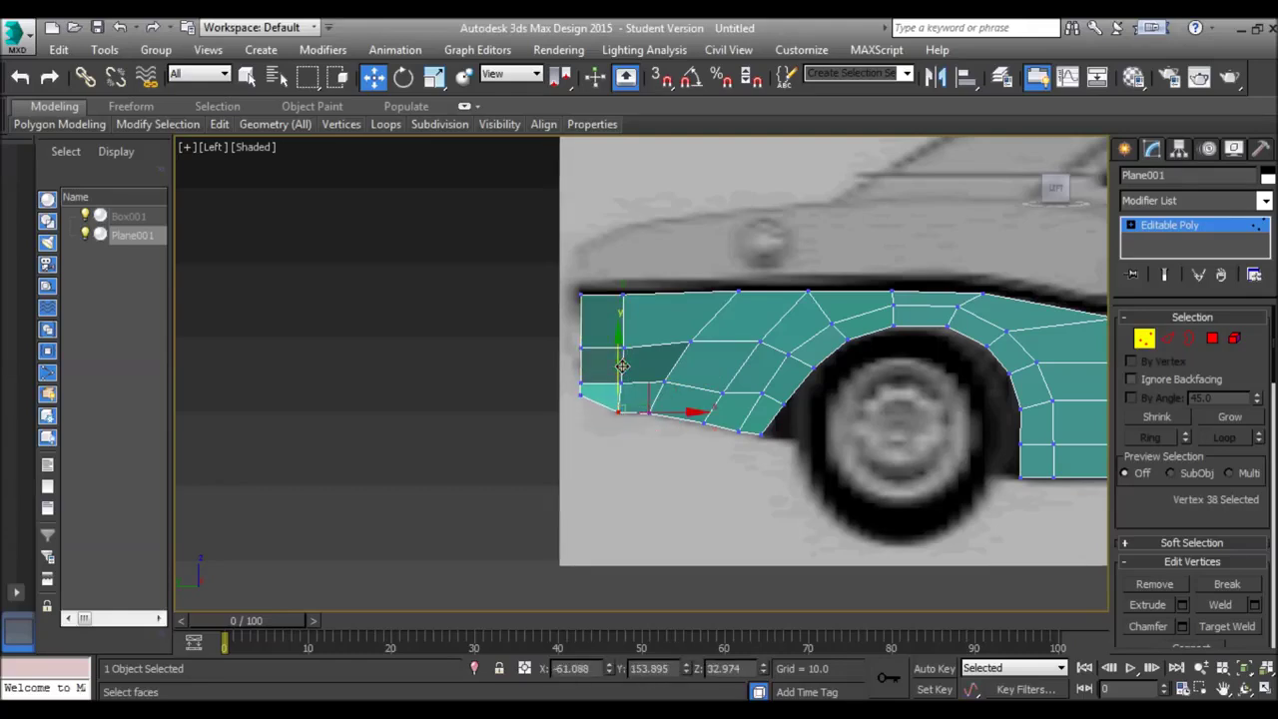
In the back view, move the bottom inner vertex of the rear corner inward, directly below the inner bumper-tip vertex
{"action": "left_click", "coordinate": [214, 148]}
{"action": "left_click", "coordinate": [257, 319]}
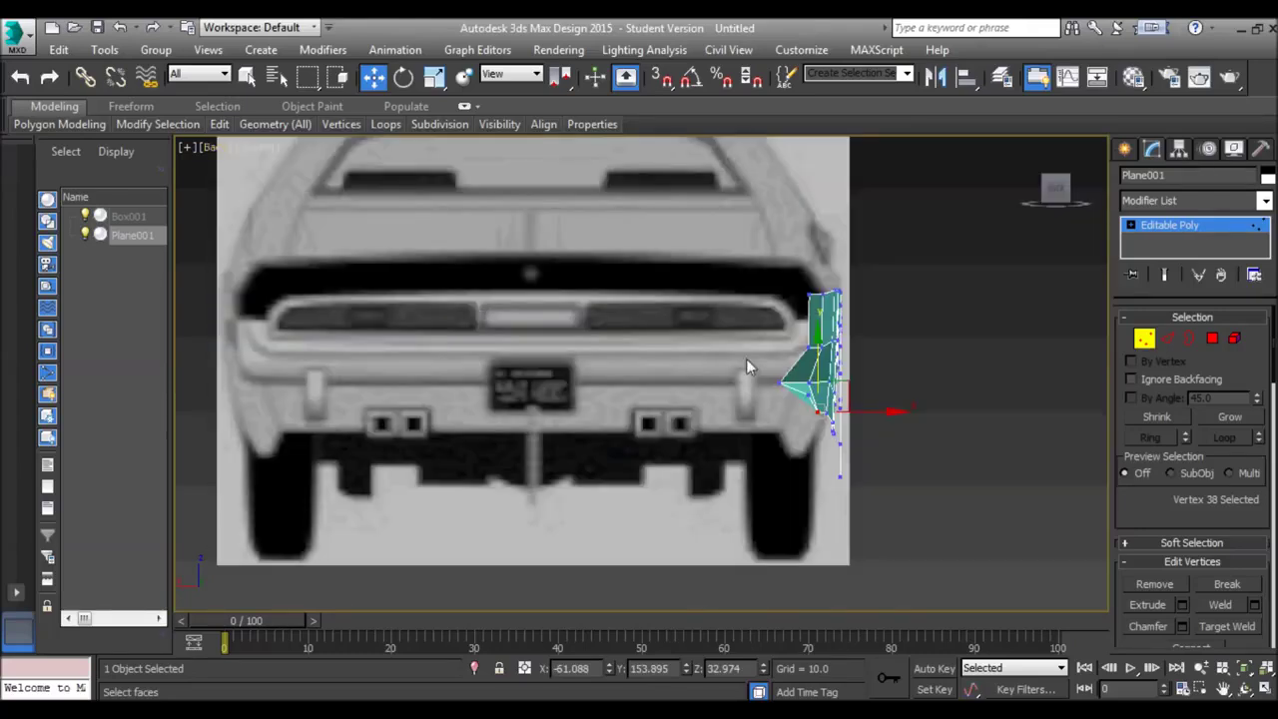
{"action": "scroll", "coordinate": [685, 371], "scroll_direction": "up", "scroll_amount": 6}
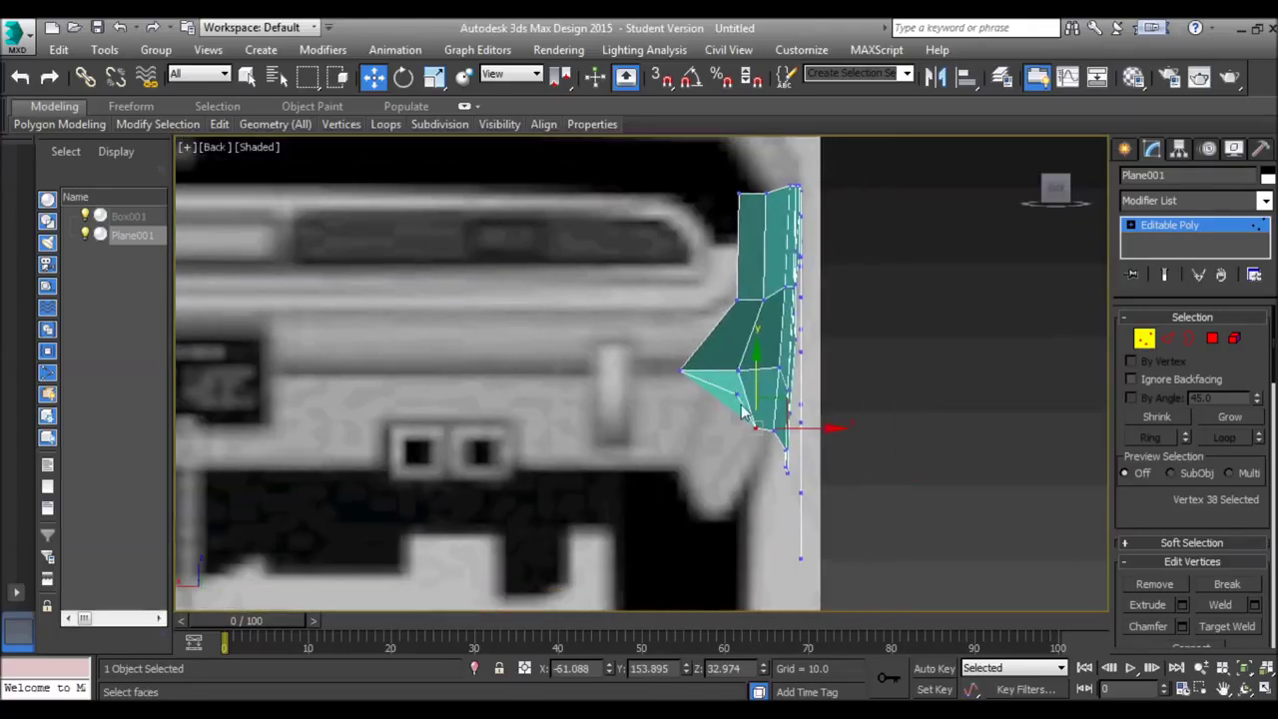
{"action": "left_click", "coordinate": [738, 395]}
{"action": "left_click", "coordinate": [739, 398]}
{"action": "left_click_drag", "start_coordinate": [786, 399], "coordinate": [804, 371]}
Move the outer bumper-tip vertex outward to the side panel and the inner vertex of the row above inward
{"action": "left_click", "coordinate": [738, 371]}
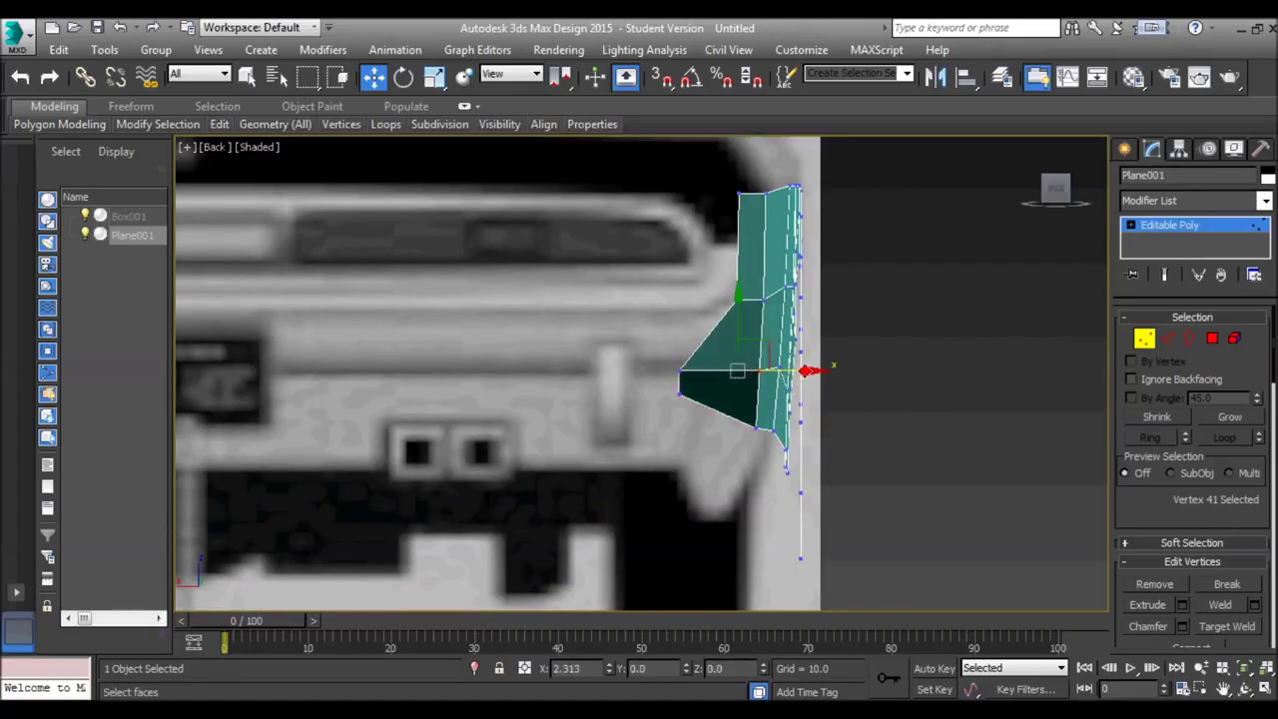
{"action": "left_click", "coordinate": [737, 299]}
{"action": "left_click_drag", "start_coordinate": [789, 300], "coordinate": [753, 301]}
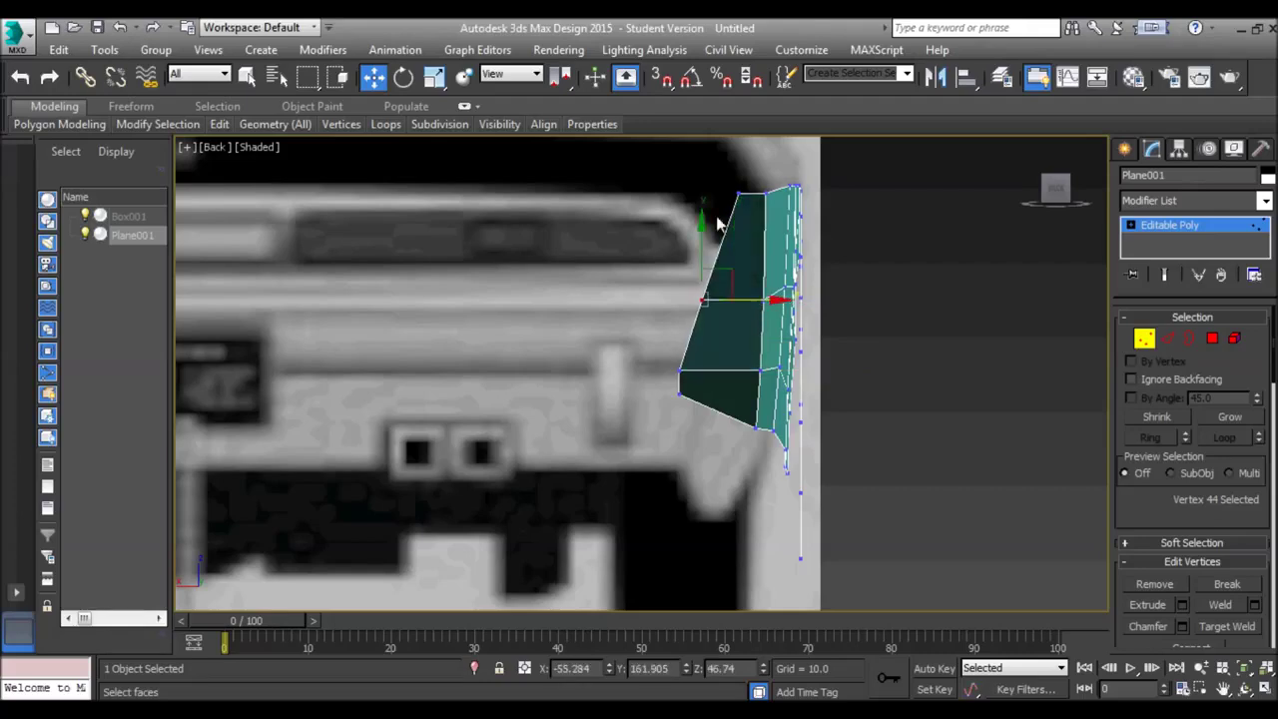
Connect the four horizontal edges of the rear corner with one new vertical segment
{"action": "key", "text": "t"}
{"action": "middle_click_drag", "start_coordinate": [624, 265], "coordinate": [641, 312]}
{"action": "scroll", "coordinate": [640, 311], "scroll_direction": "up", "scroll_amount": 2}
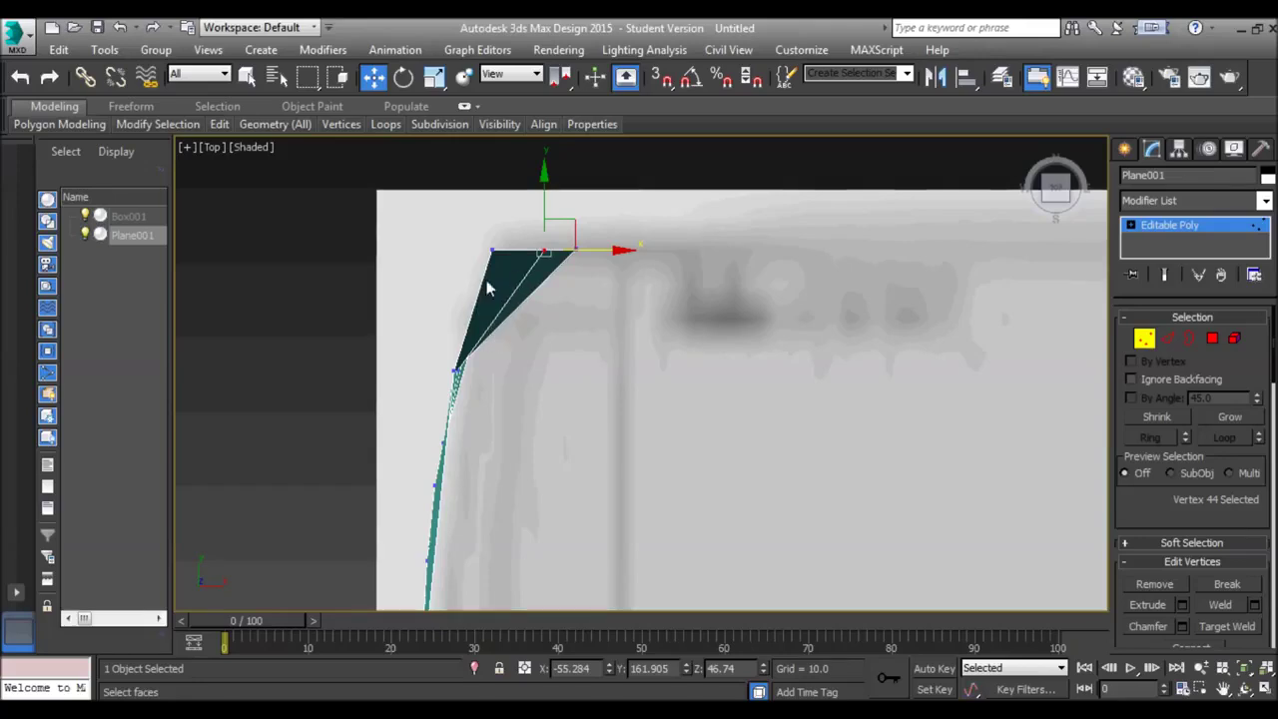
{"action": "left_click", "coordinate": [1170, 340]}
{"action": "left_click", "coordinate": [510, 301]}
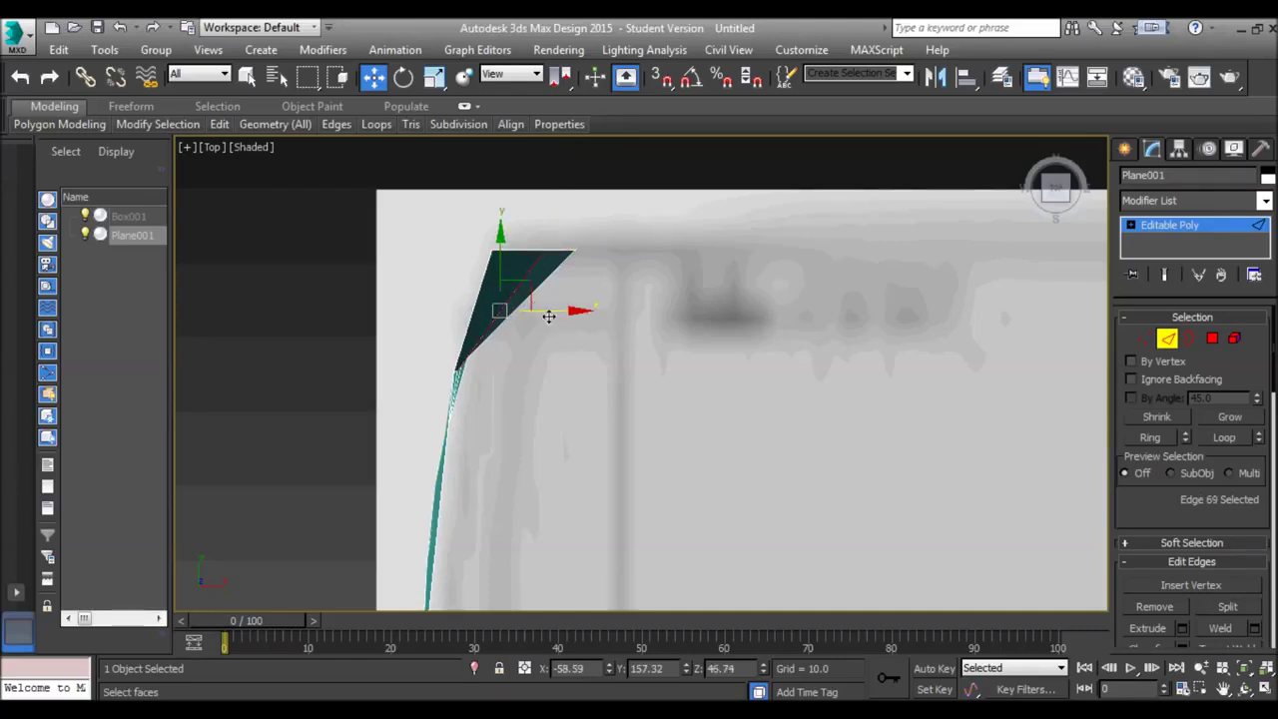
{"action": "key", "text": "p"}
{"action": "key", "text": "z"}
{"action": "middle_click_drag", "start_coordinate": [503, 329], "coordinate": [687, 342], "text": "alt"}
{"action": "scroll", "coordinate": [696, 286], "scroll_direction": "down", "scroll_amount": 5}
{"action": "scroll", "coordinate": [695, 286], "scroll_direction": "down", "scroll_amount": 4}
{"action": "scroll", "coordinate": [719, 296], "scroll_direction": "up", "scroll_amount": 8}
{"action": "left_click", "coordinate": [614, 225], "text": "ctrl"}
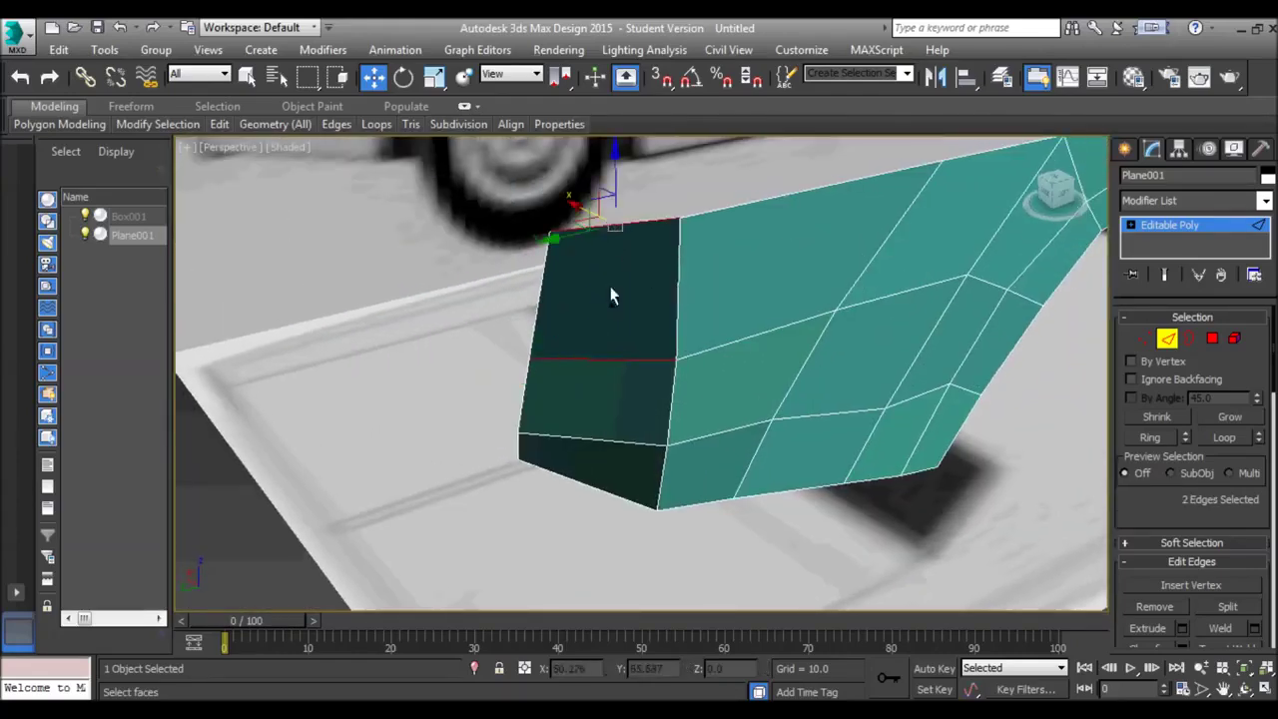
{"action": "left_click", "coordinate": [605, 439], "text": "ctrl"}
{"action": "left_click", "coordinate": [601, 492], "text": "ctrl"}
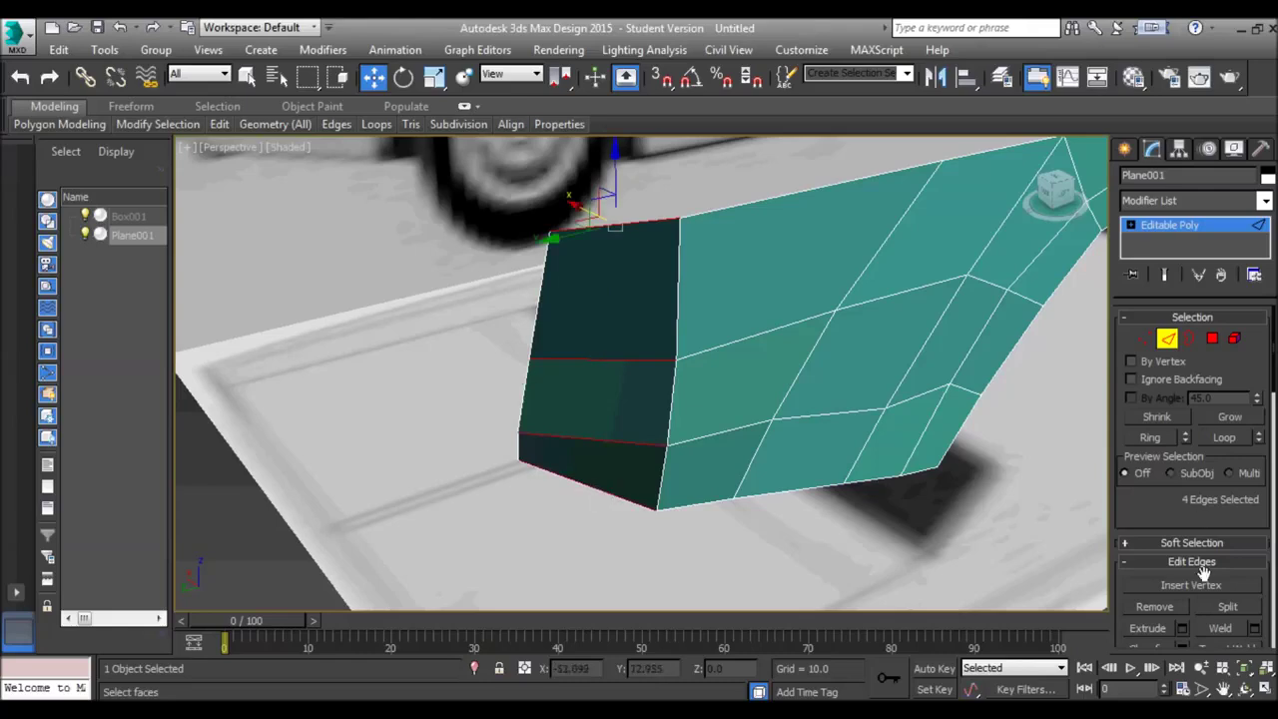
{"action": "scroll", "coordinate": [1203, 544], "scroll_direction": "down", "scroll_amount": 4}
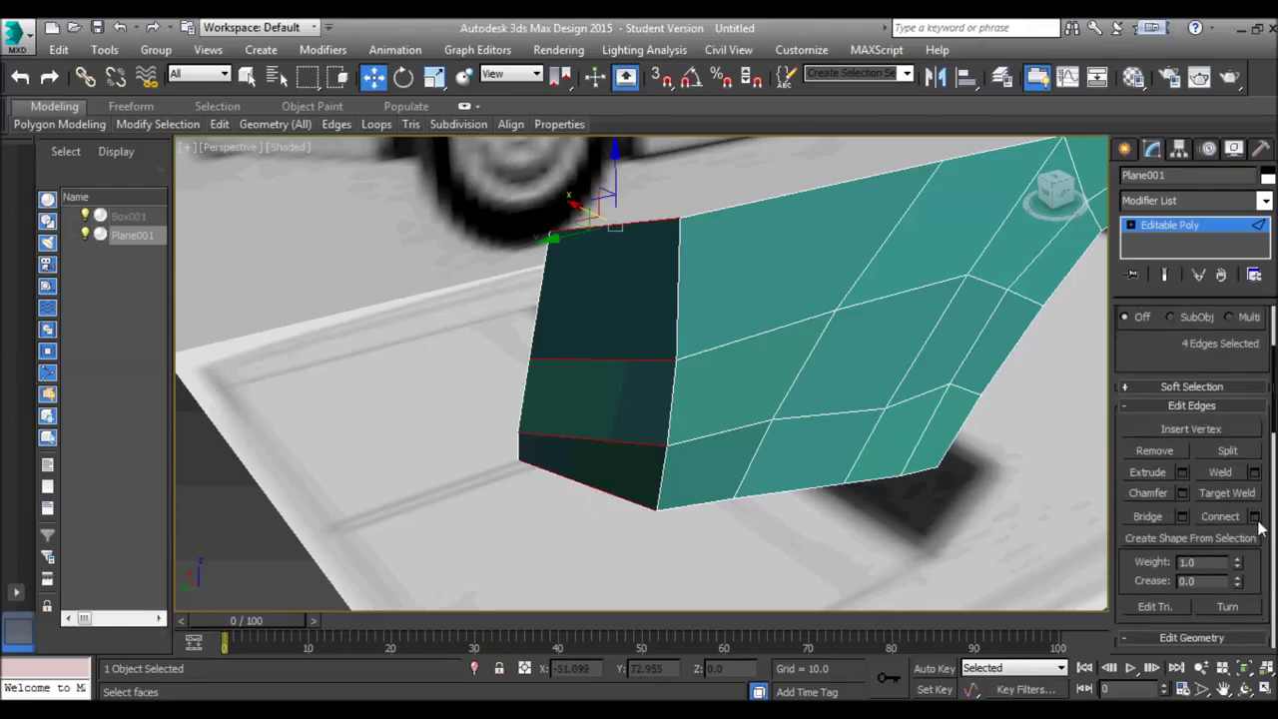
{"action": "left_click", "coordinate": [1256, 517]}
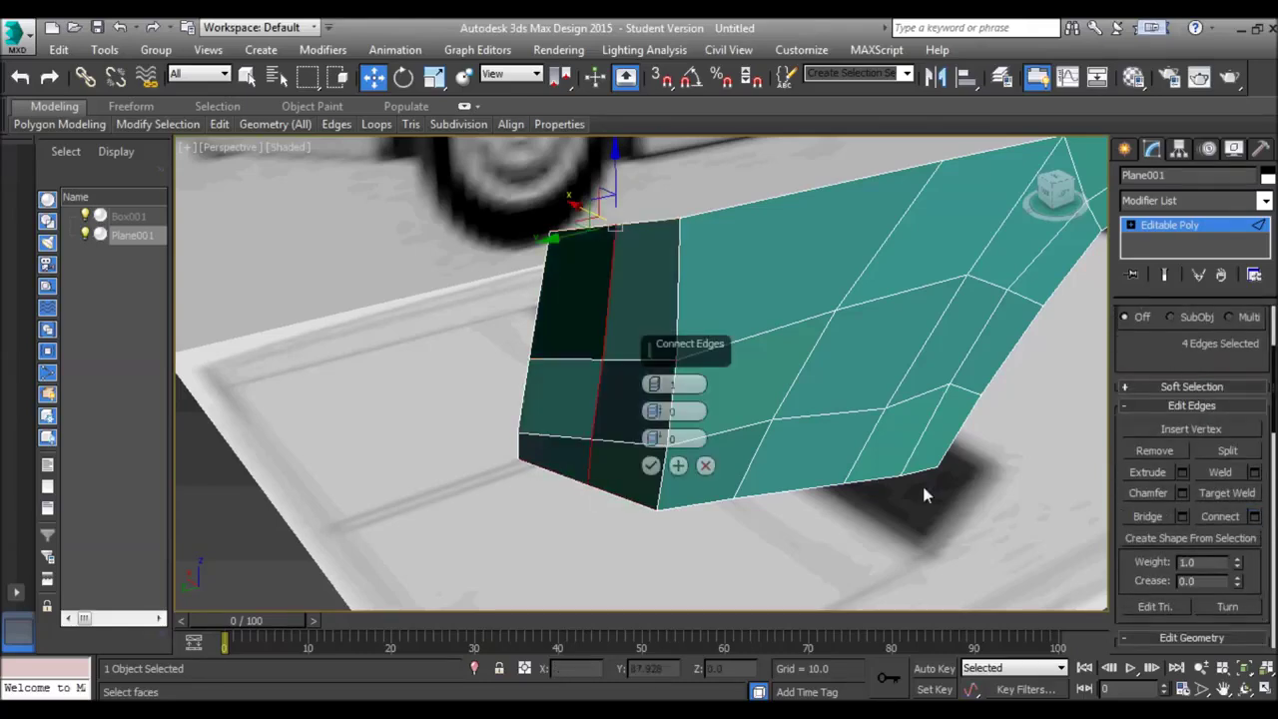
{"action": "left_click", "coordinate": [649, 462]}
In the top view, scale the three new corner edges flat along X and move them outward toward the bumper's curve
{"action": "key", "text": "t"}
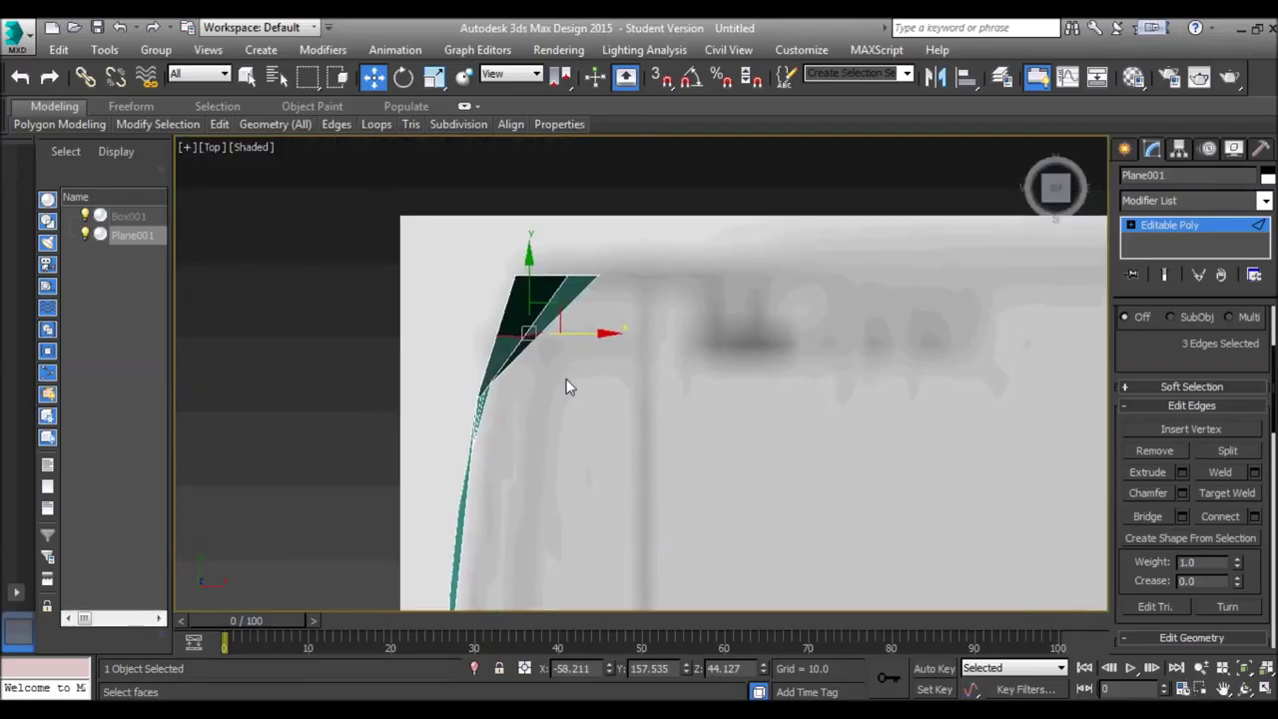
{"action": "key", "text": "r"}
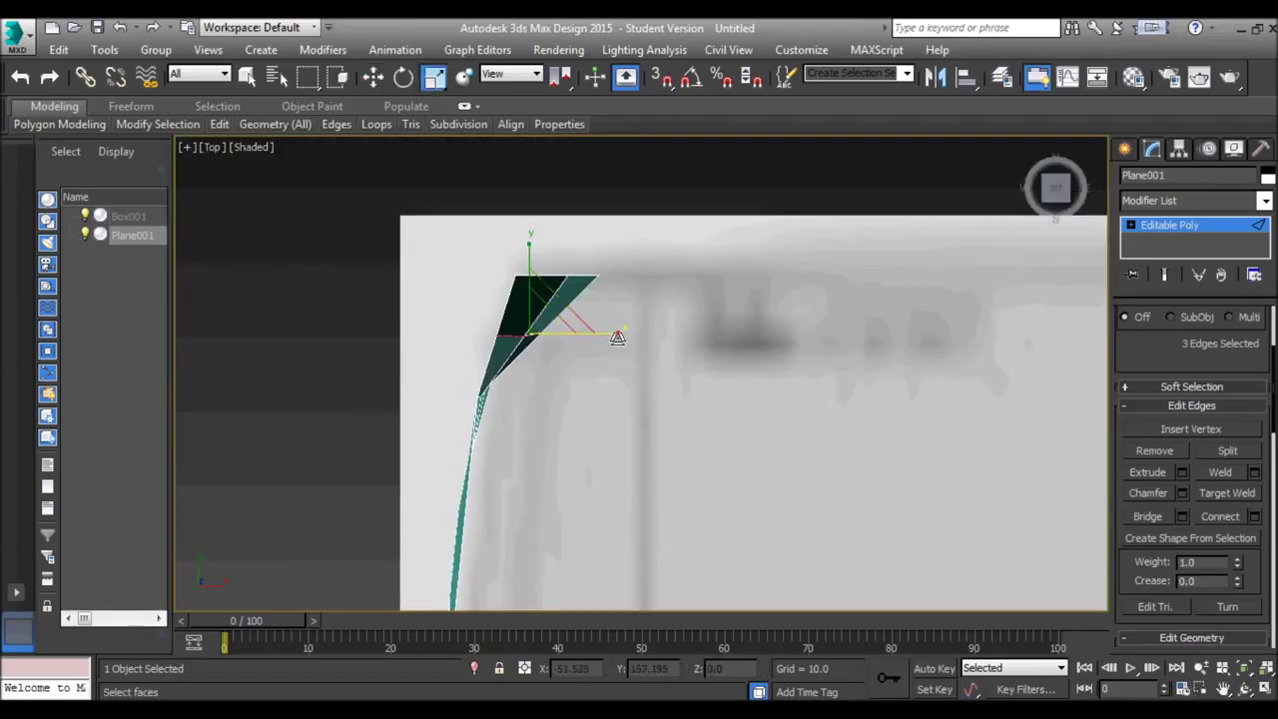
{"action": "left_click_drag", "start_coordinate": [613, 333], "coordinate": [349, 268]}
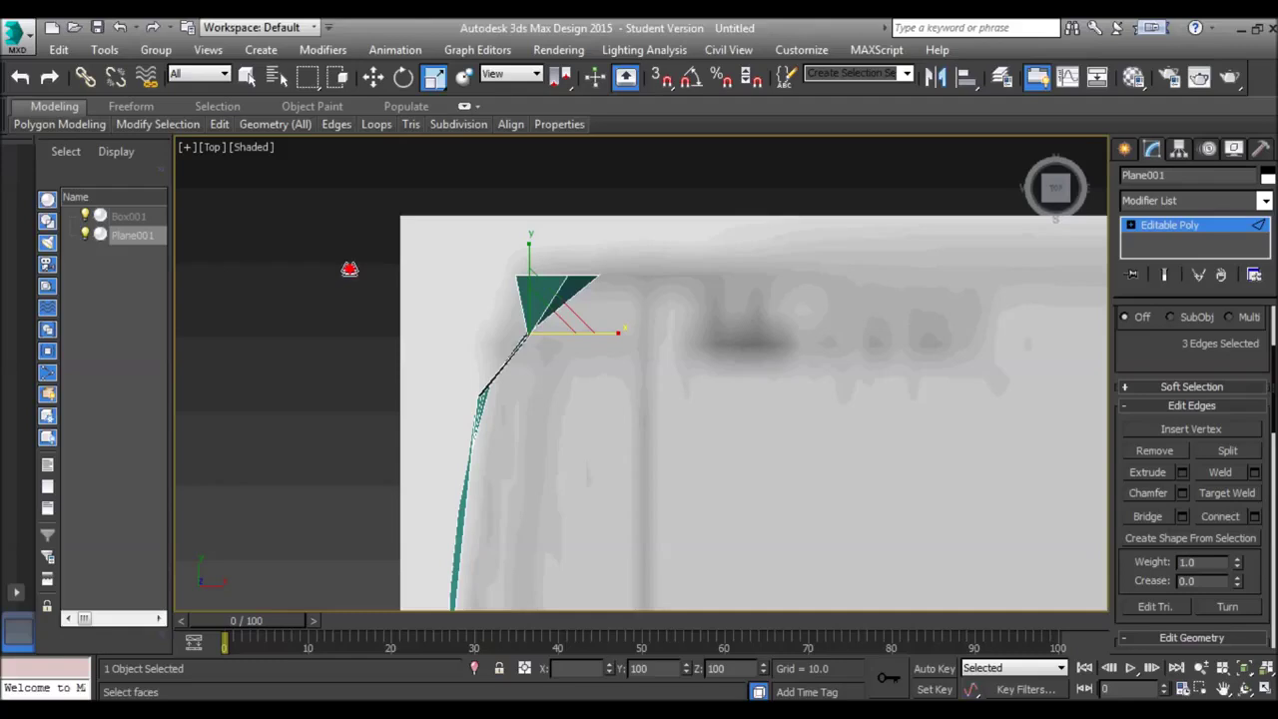
{"action": "key", "text": "w"}
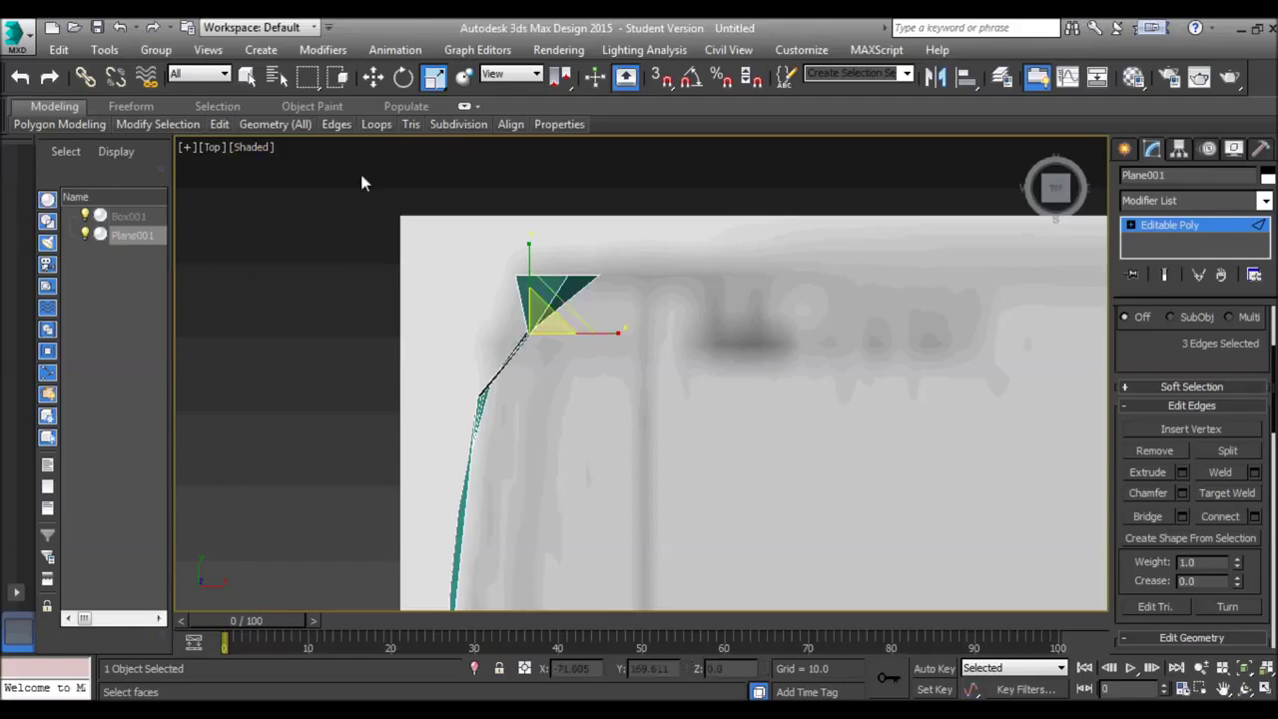
{"action": "left_click_drag", "start_coordinate": [605, 333], "coordinate": [581, 333]}
Align the four inner end vertices of the rear corner along X by scaling them into one straight column
{"action": "left_click", "coordinate": [621, 290]}
{"action": "key", "text": "1"}
{"action": "left_click_drag", "start_coordinate": [494, 257], "coordinate": [362, 193]}
{"action": "key", "text": "r"}
{"action": "key", "text": "p"}
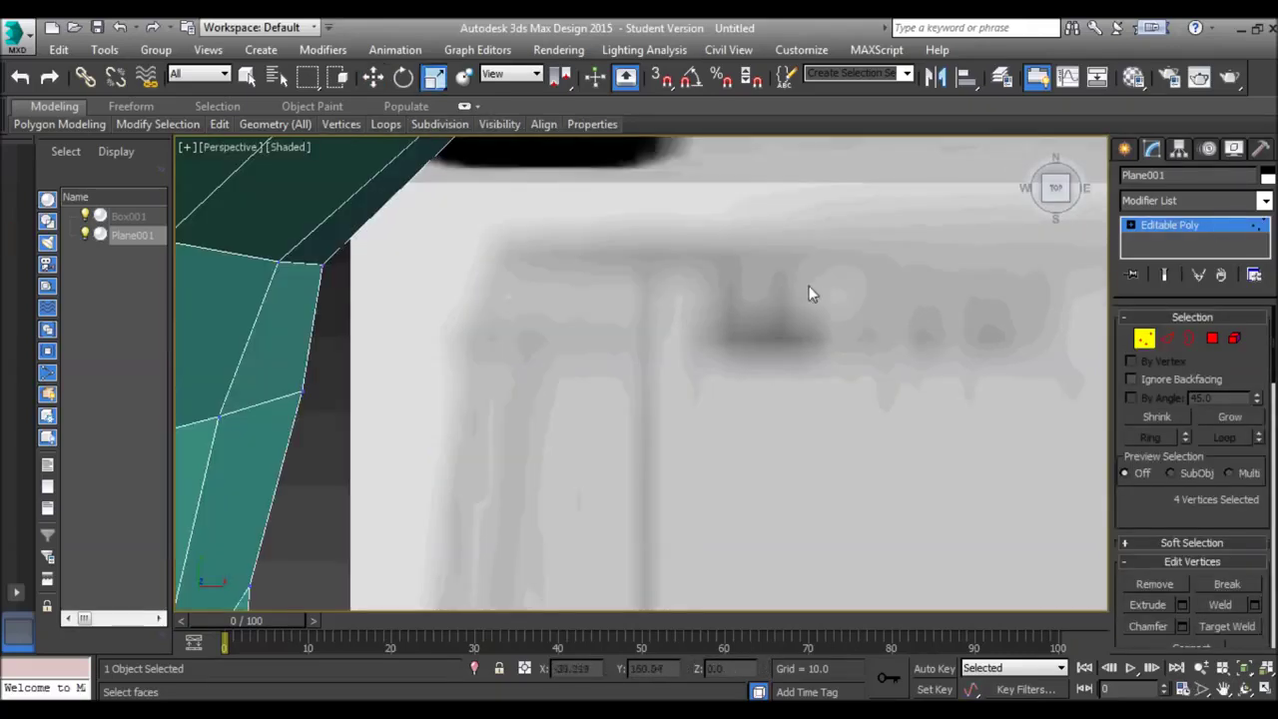
Check the straightened rear corner against the references in the back, left, top and perspective views
{"action": "middle_click_drag", "start_coordinate": [810, 288], "coordinate": [726, 274]}
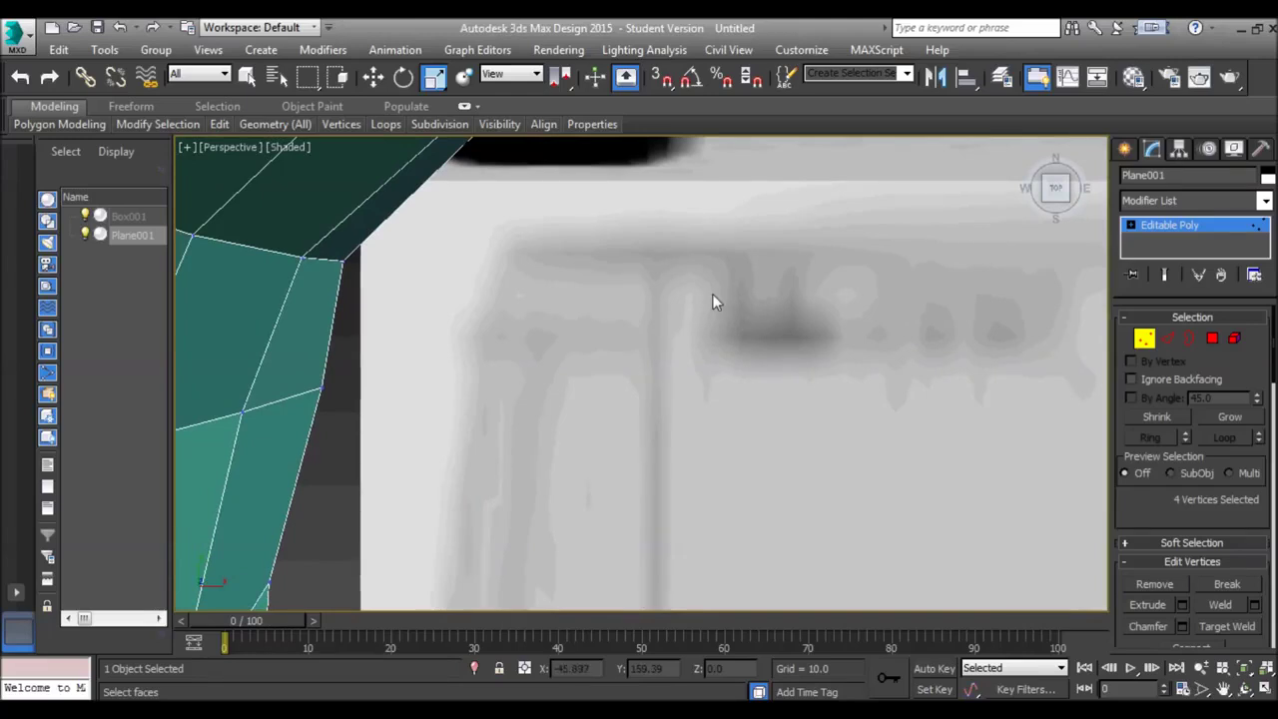
{"action": "right_click", "coordinate": [237, 289]}
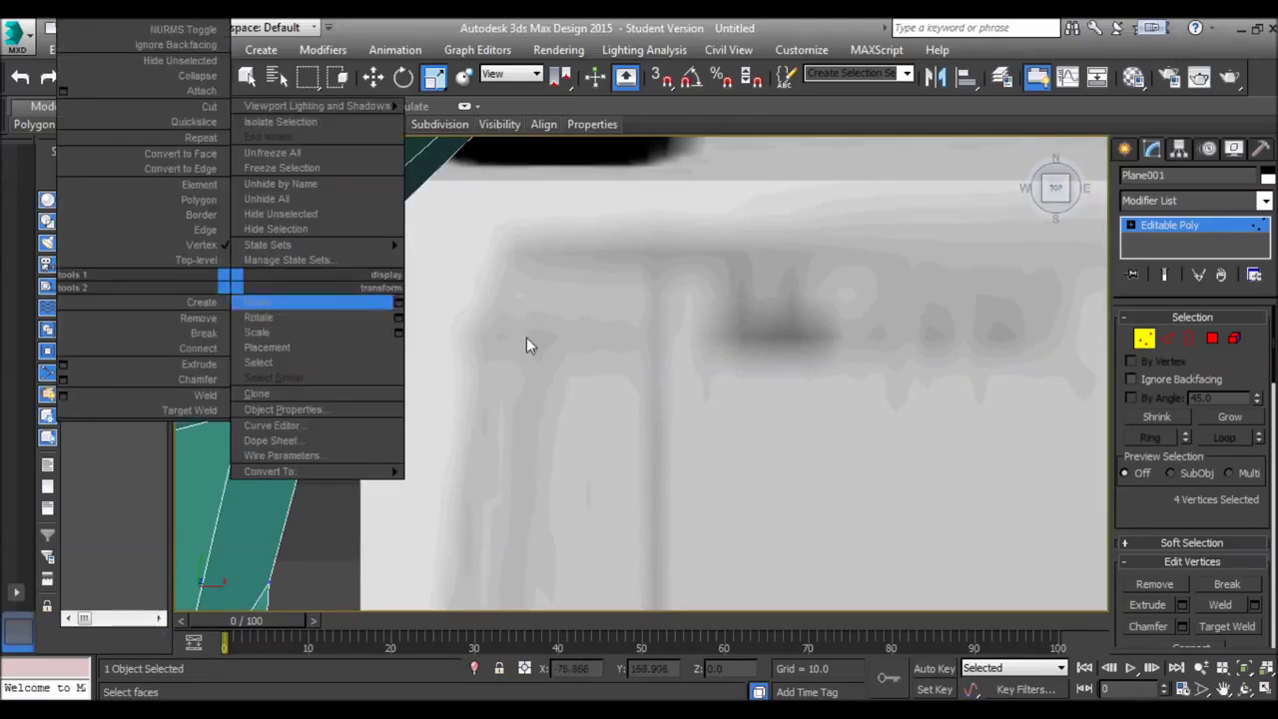
{"action": "left_click", "coordinate": [229, 147]}
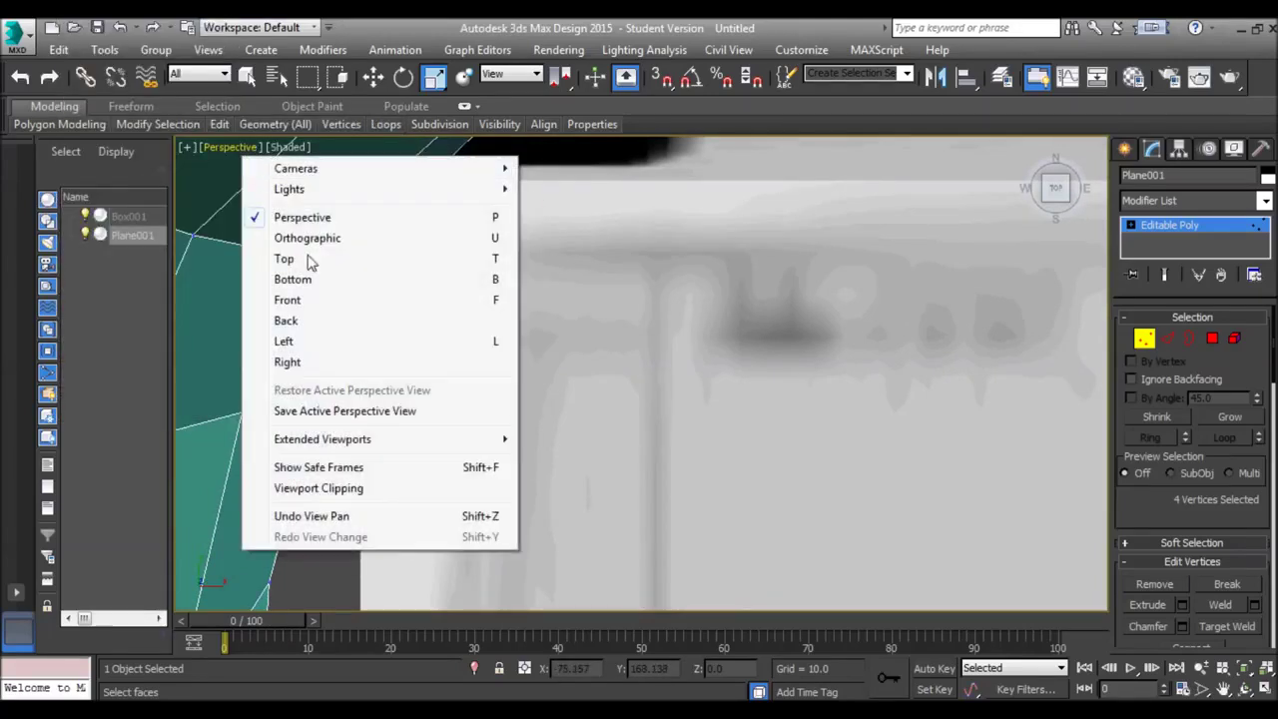
{"action": "left_click", "coordinate": [299, 323]}
{"action": "middle_click_drag", "start_coordinate": [674, 304], "coordinate": [617, 384]}
{"action": "scroll", "coordinate": [644, 337], "scroll_direction": "down", "scroll_amount": 4}
{"action": "scroll", "coordinate": [671, 355], "scroll_direction": "up", "scroll_amount": 2}
{"action": "key", "text": "p"}
{"action": "key", "text": "l"}
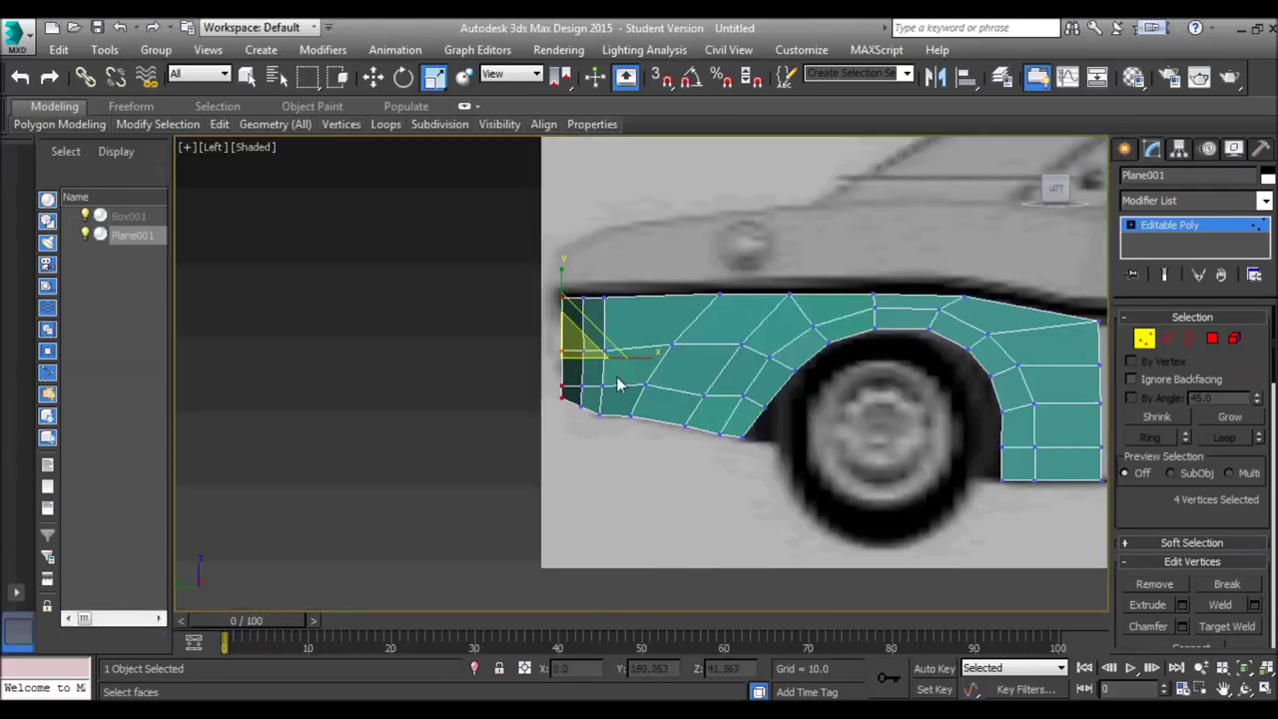
{"action": "left_click", "coordinate": [215, 148]}
{"action": "left_click", "coordinate": [277, 327]}
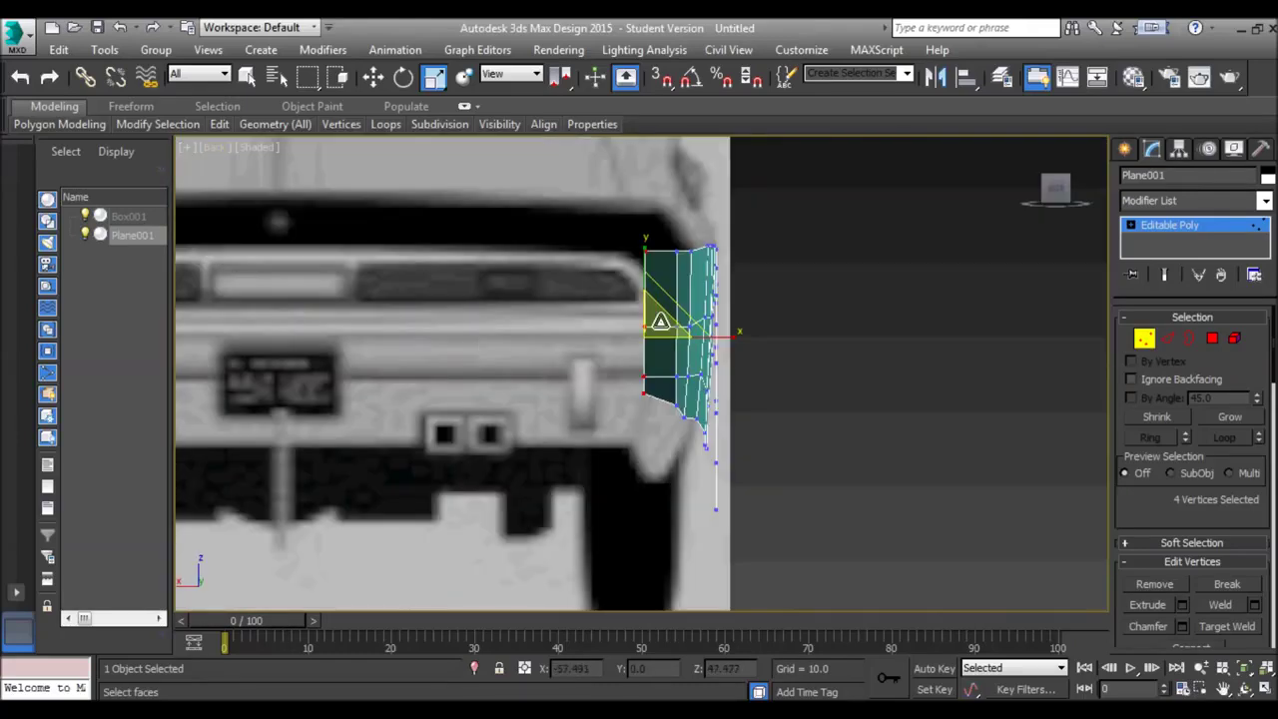
{"action": "key", "text": "t"}
{"action": "middle_click_drag", "start_coordinate": [609, 312], "coordinate": [644, 313]}
{"action": "scroll", "coordinate": [518, 313], "scroll_direction": "down", "scroll_amount": 6}
{"action": "key", "text": "p"}
In the back view, extrude the three inner edges of the rear corner across the bumper to the car's centre line
{"action": "left_click", "coordinate": [219, 148]}
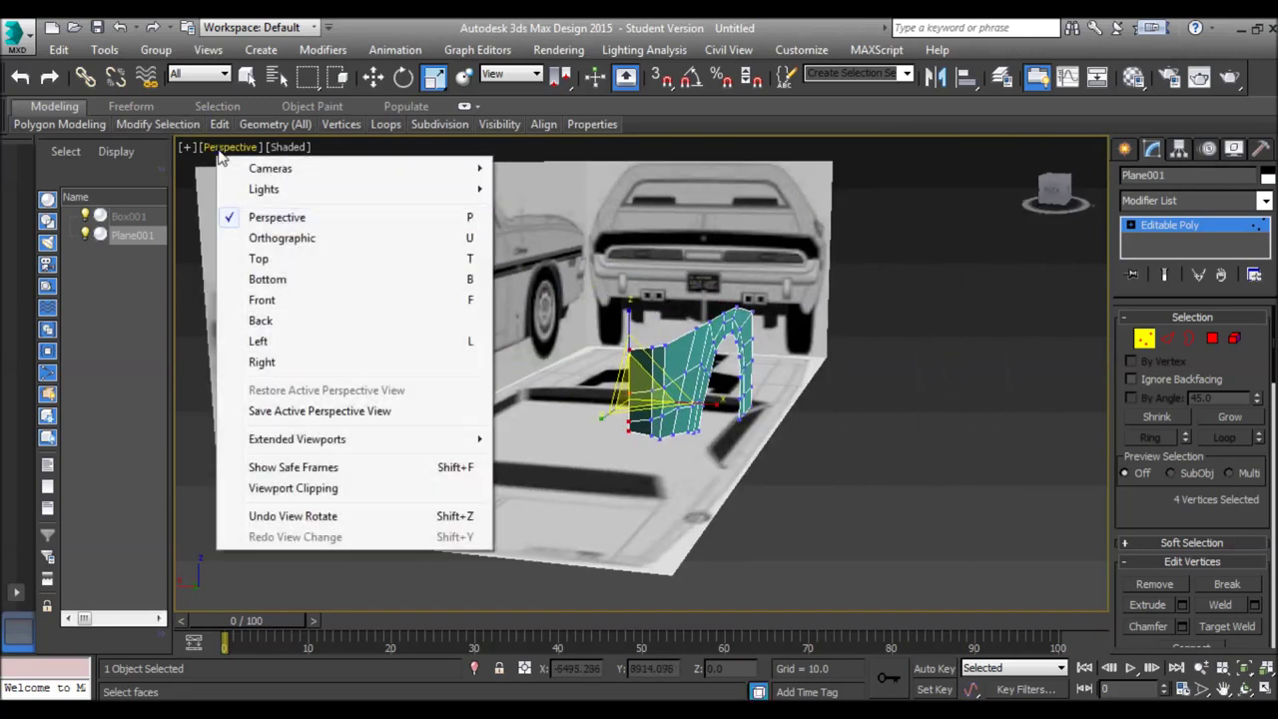
{"action": "left_click", "coordinate": [281, 325]}
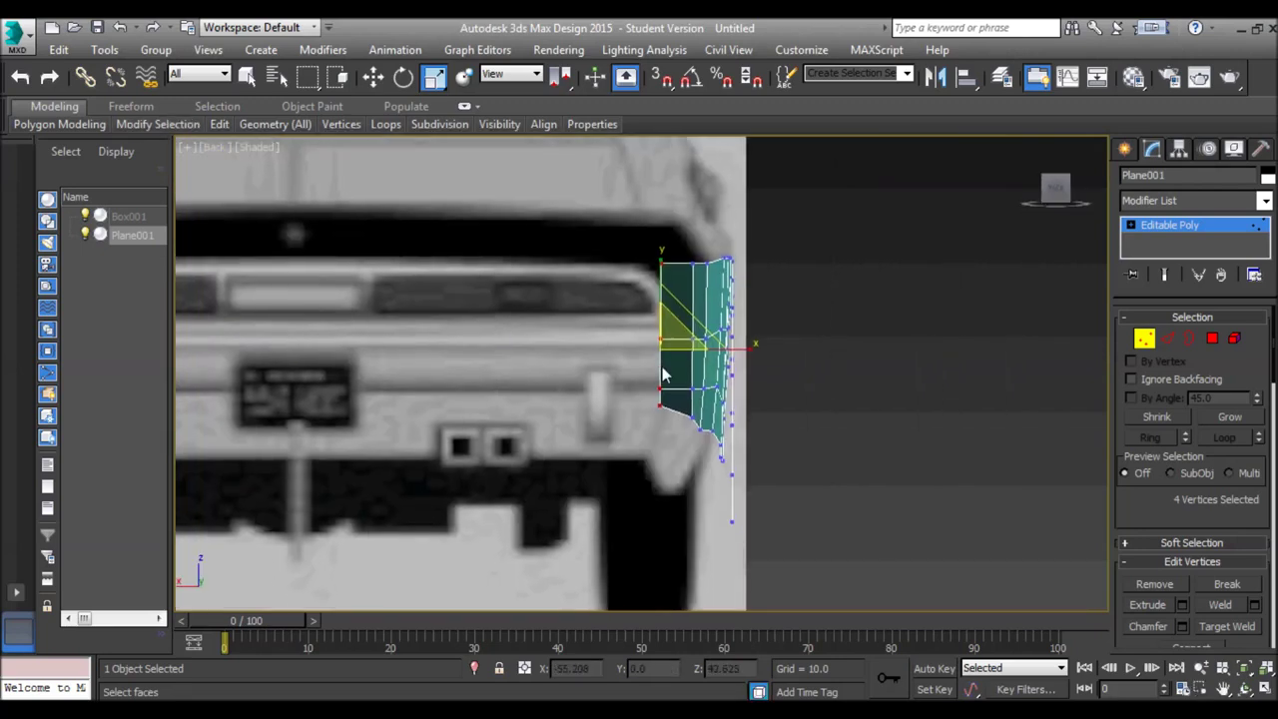
{"action": "key", "text": "2"}
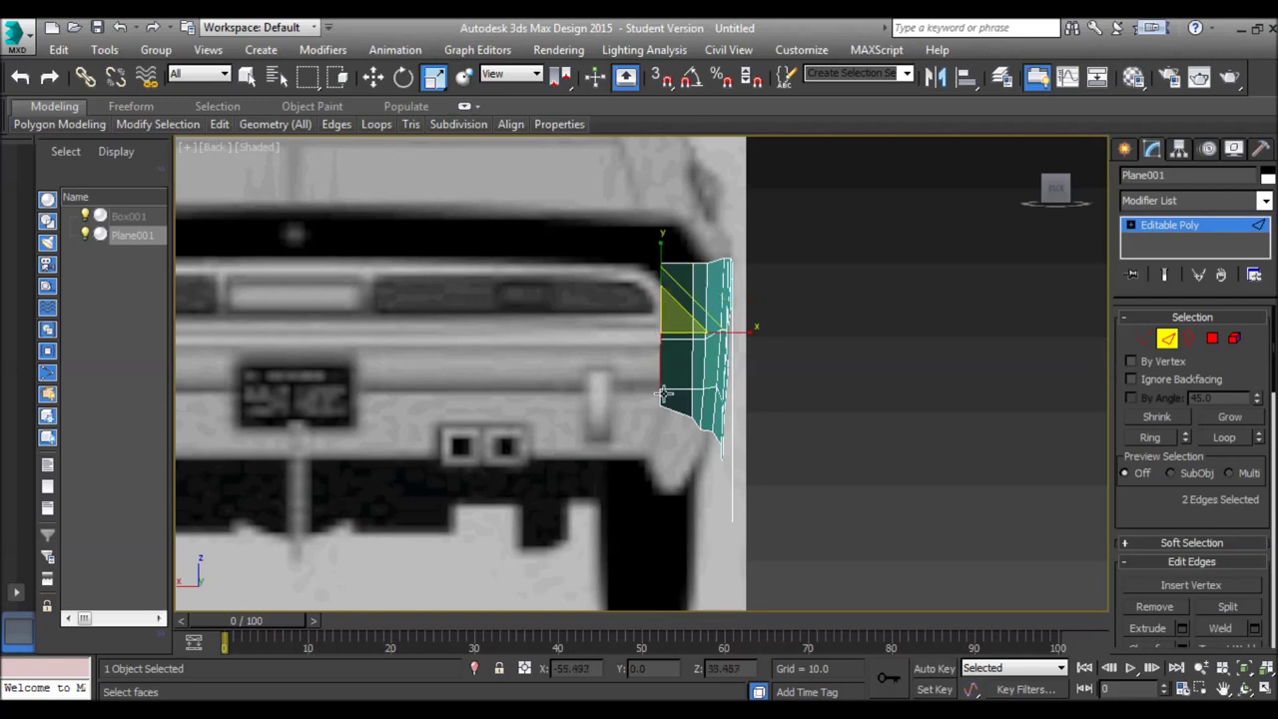
{"action": "left_click", "coordinate": [661, 399], "text": "ctrl"}
{"action": "key", "text": "w"}
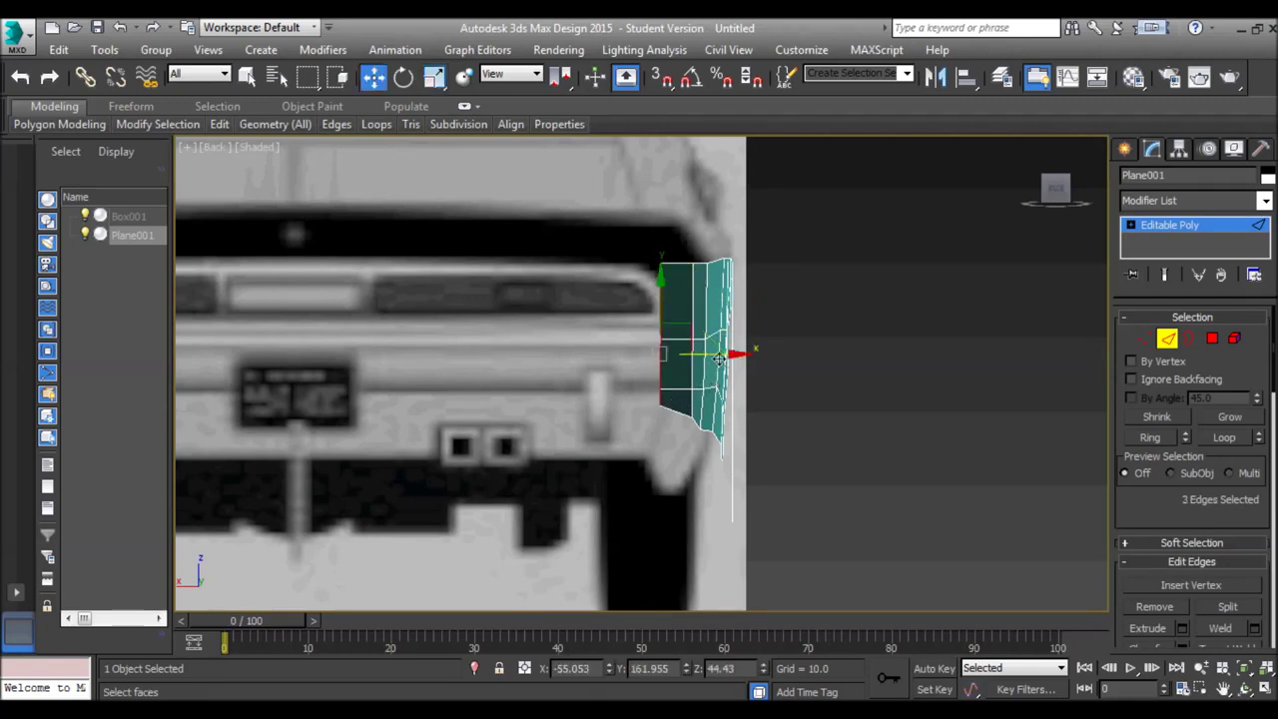
{"action": "left_click_drag", "start_coordinate": [723, 354], "coordinate": [662, 357], "text": "shift"}
{"action": "left_click_drag", "start_coordinate": [559, 347], "coordinate": [359, 328]}
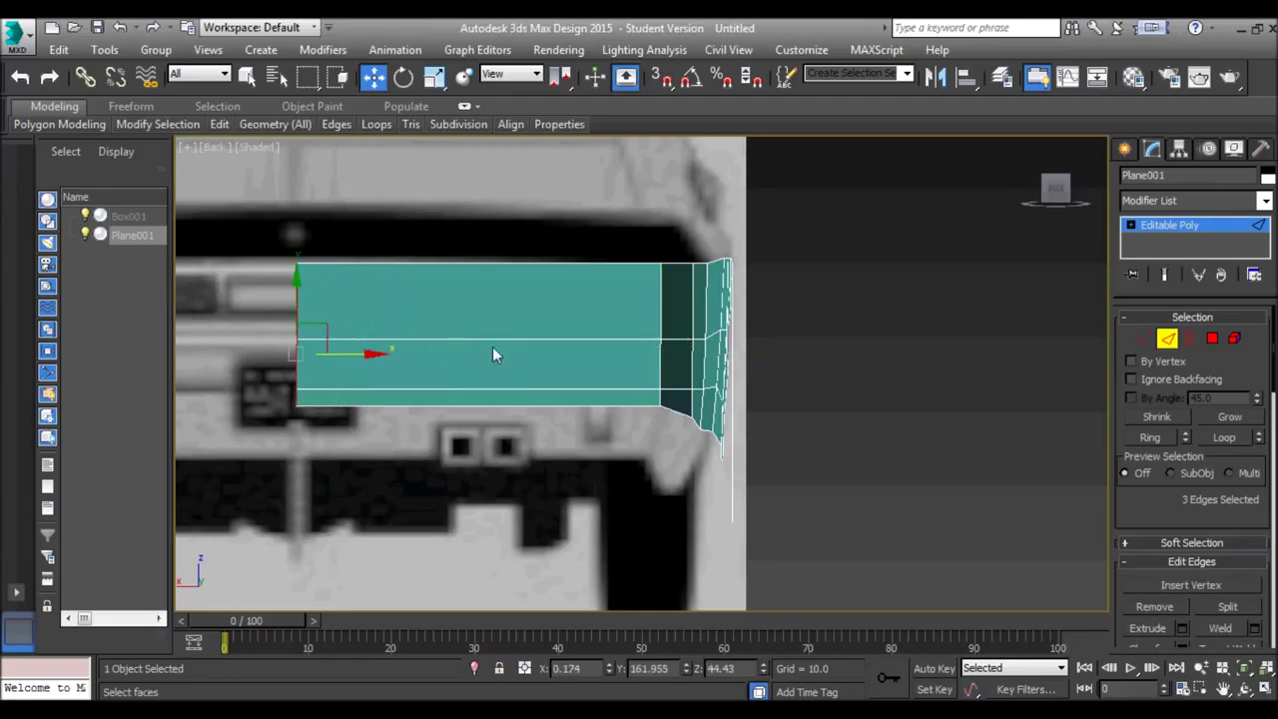
In the left view, extrude the four rearmost top edges of the side panel and corner upward as two new rows
{"action": "key", "text": "p"}
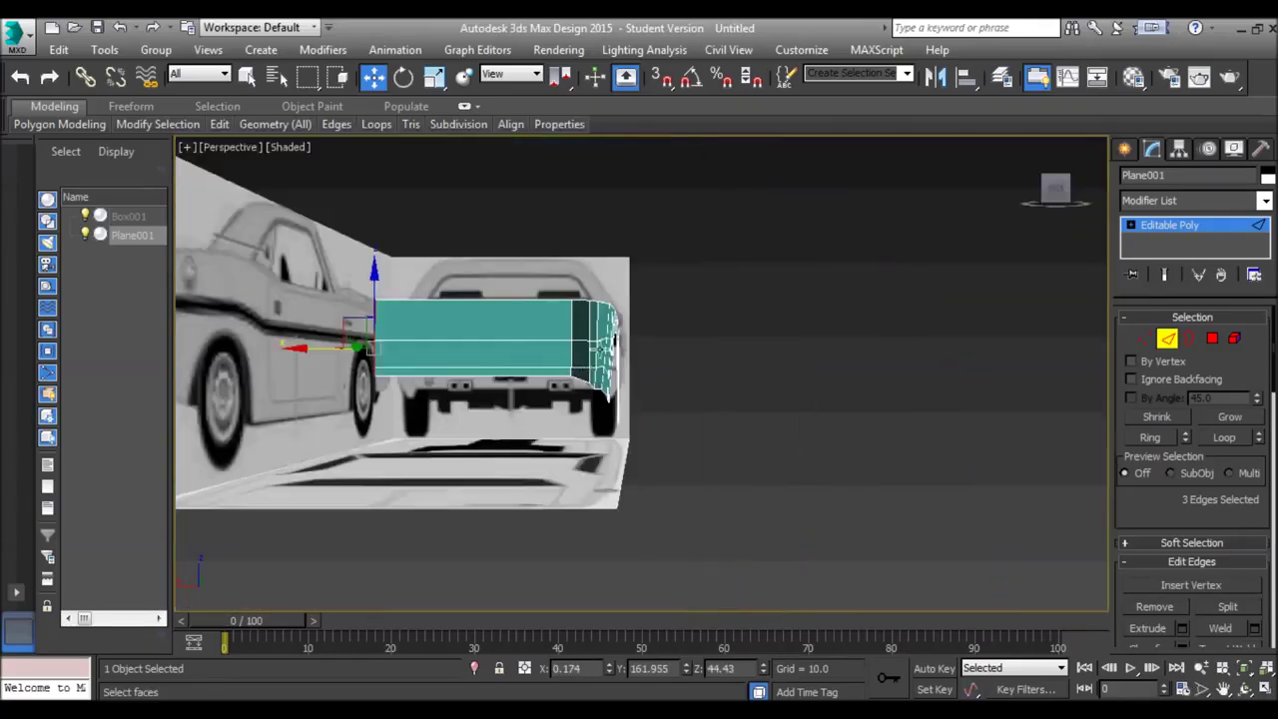
{"action": "middle_click_drag", "start_coordinate": [601, 346], "coordinate": [519, 365], "text": "alt"}
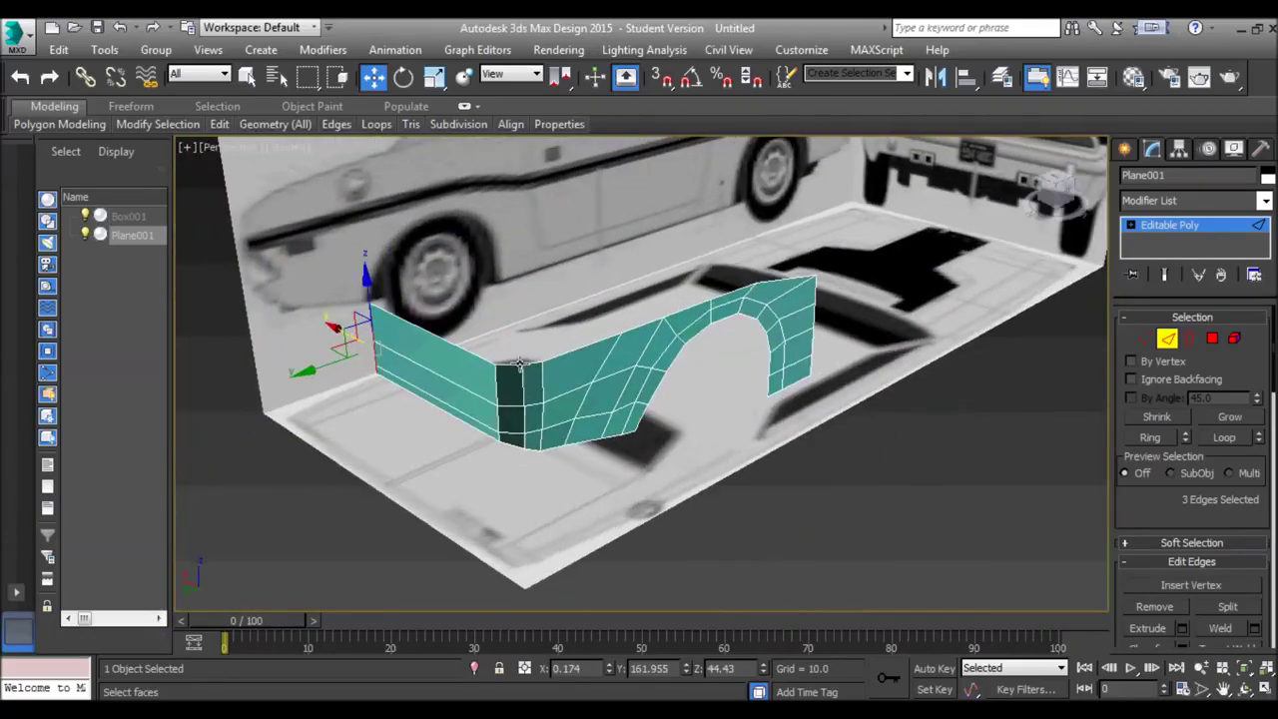
{"action": "key", "text": "l"}
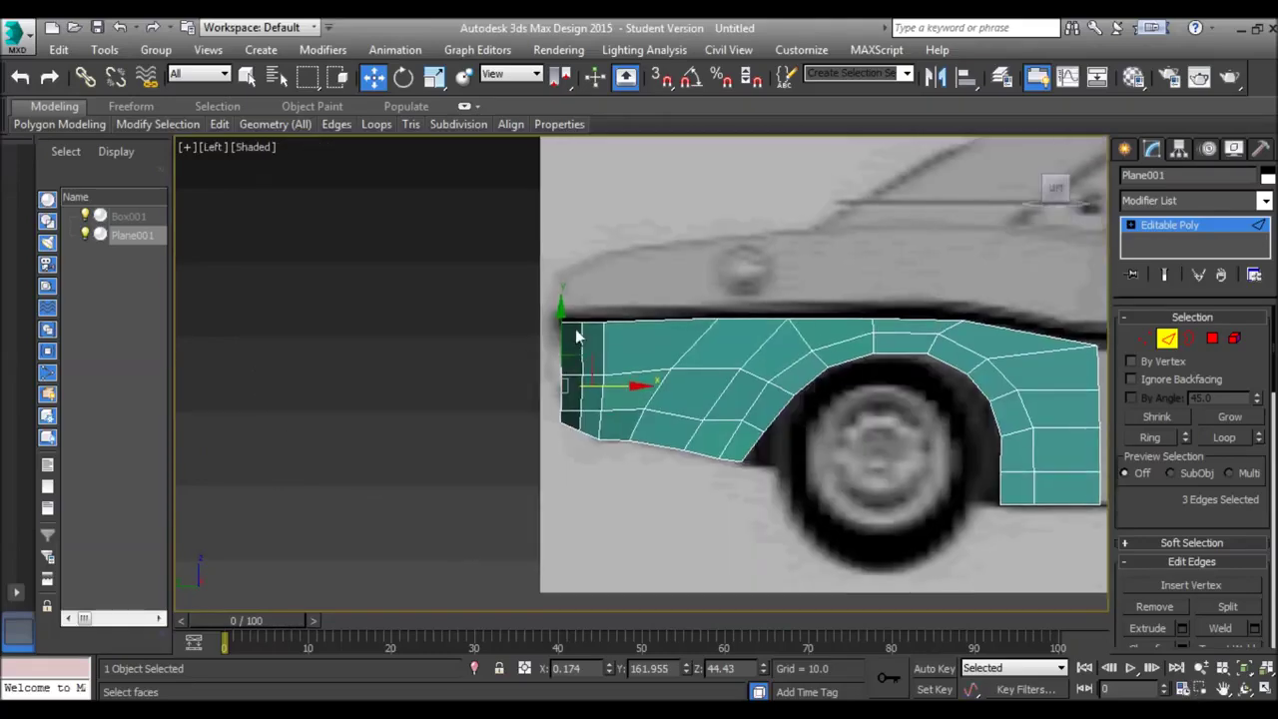
{"action": "left_click", "coordinate": [571, 322]}
{"action": "left_click", "coordinate": [591, 322], "text": "ctrl"}
{"action": "left_click", "coordinate": [651, 321], "text": "ctrl"}
{"action": "left_click", "coordinate": [726, 320], "text": "ctrl"}
{"action": "left_click_drag", "start_coordinate": [643, 265], "coordinate": [645, 213], "text": "shift"}
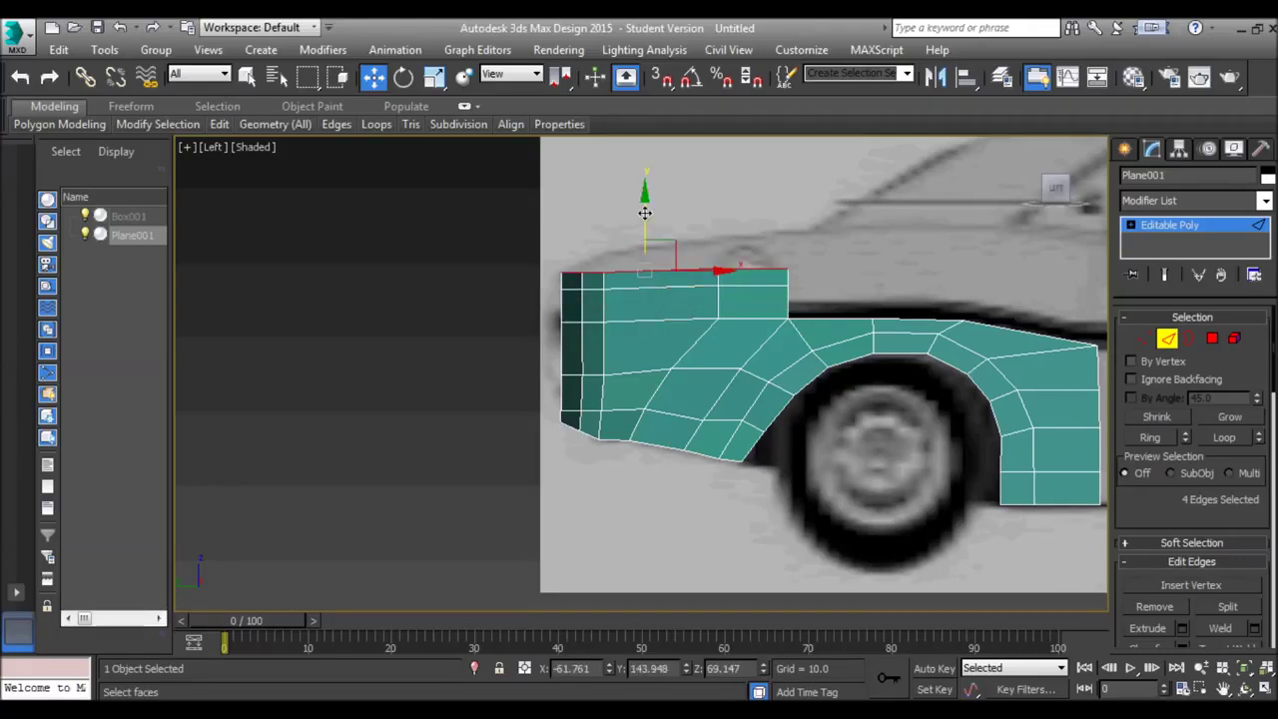
In the back view, move the outer vertices of the two new rows inward to the reference's body outline
{"action": "left_click", "coordinate": [213, 148]}
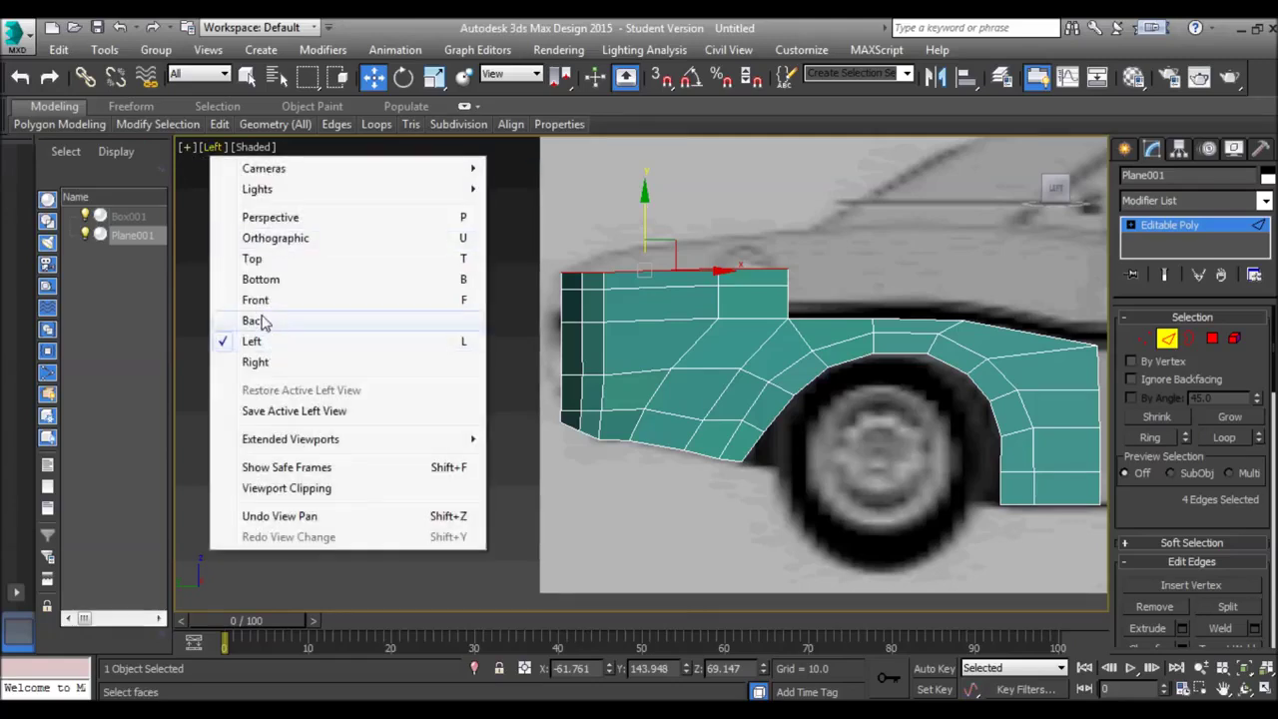
{"action": "left_click", "coordinate": [255, 321]}
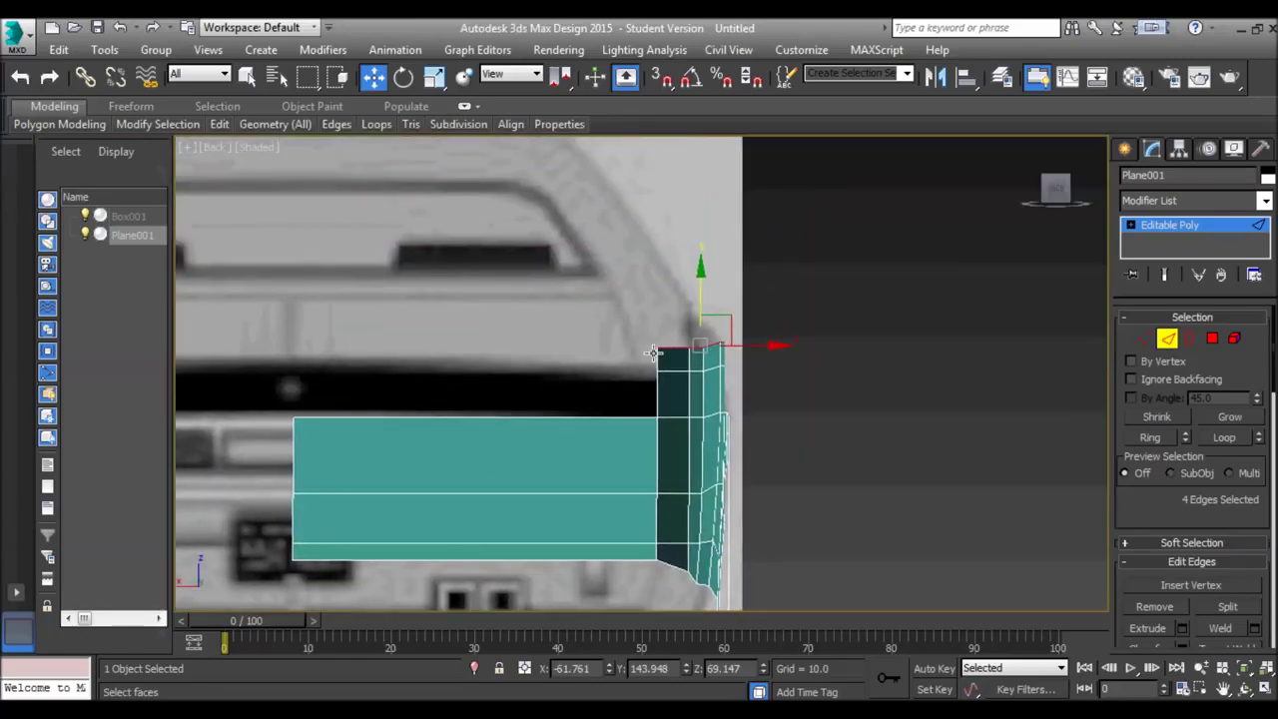
{"action": "key", "text": "1"}
{"action": "left_click_drag", "start_coordinate": [742, 331], "coordinate": [771, 370]}
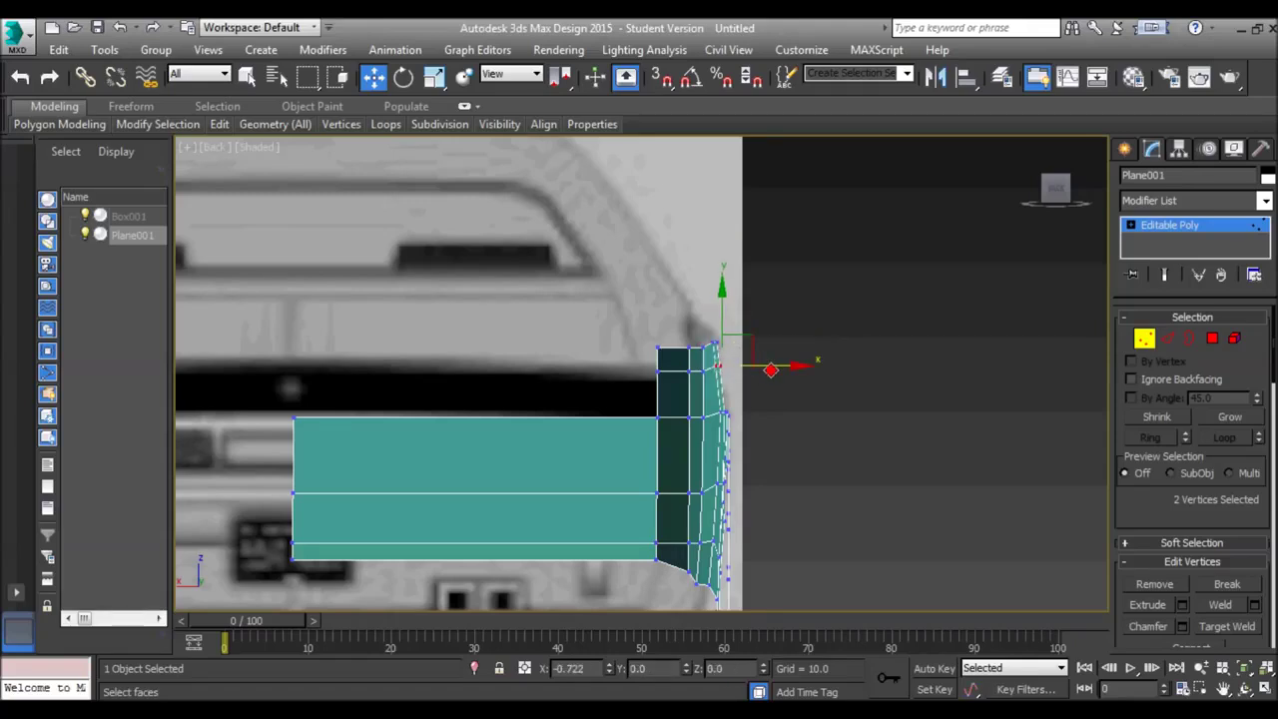
{"action": "left_click", "coordinate": [776, 409]}
Shift the inner-column vertices of the two new rows inward so the corner leans toward the rear pillar
{"action": "left_click_drag", "start_coordinate": [639, 344], "coordinate": [678, 347]}
{"action": "left_click", "coordinate": [642, 349]}
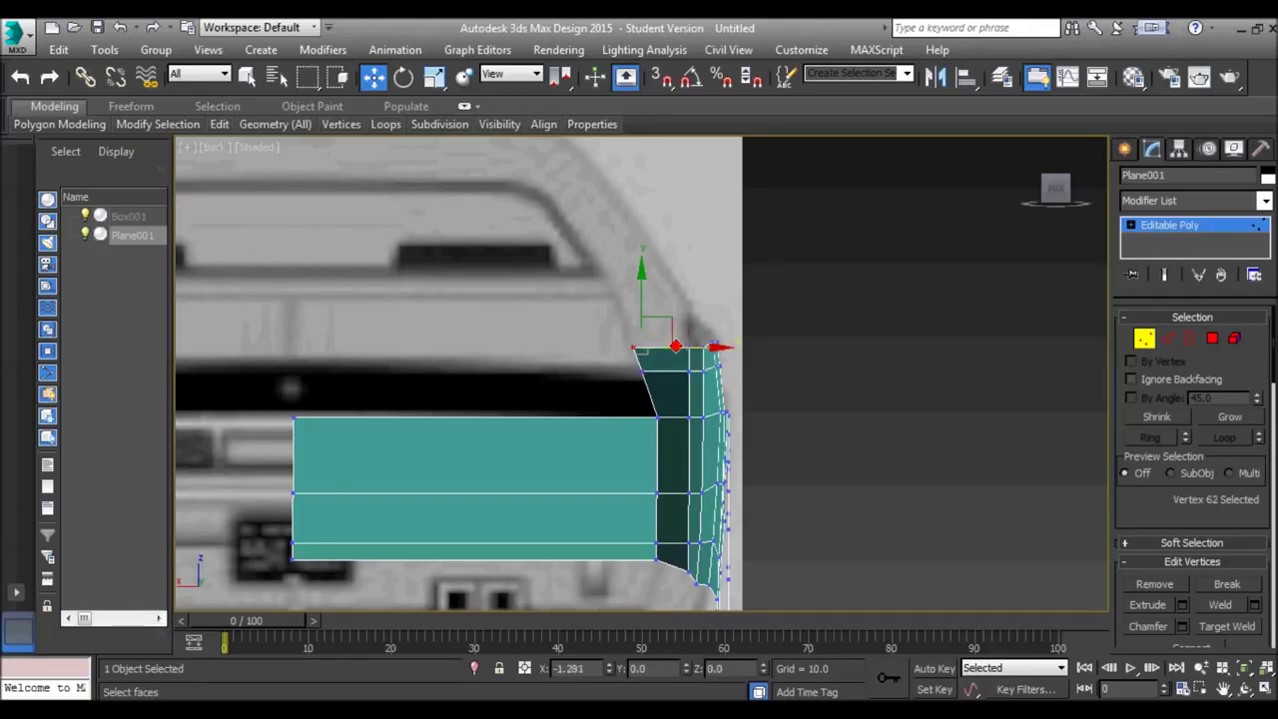
{"action": "left_click", "coordinate": [689, 371]}
{"action": "left_click_drag", "start_coordinate": [709, 371], "coordinate": [730, 373]}
{"action": "left_click", "coordinate": [719, 346]}
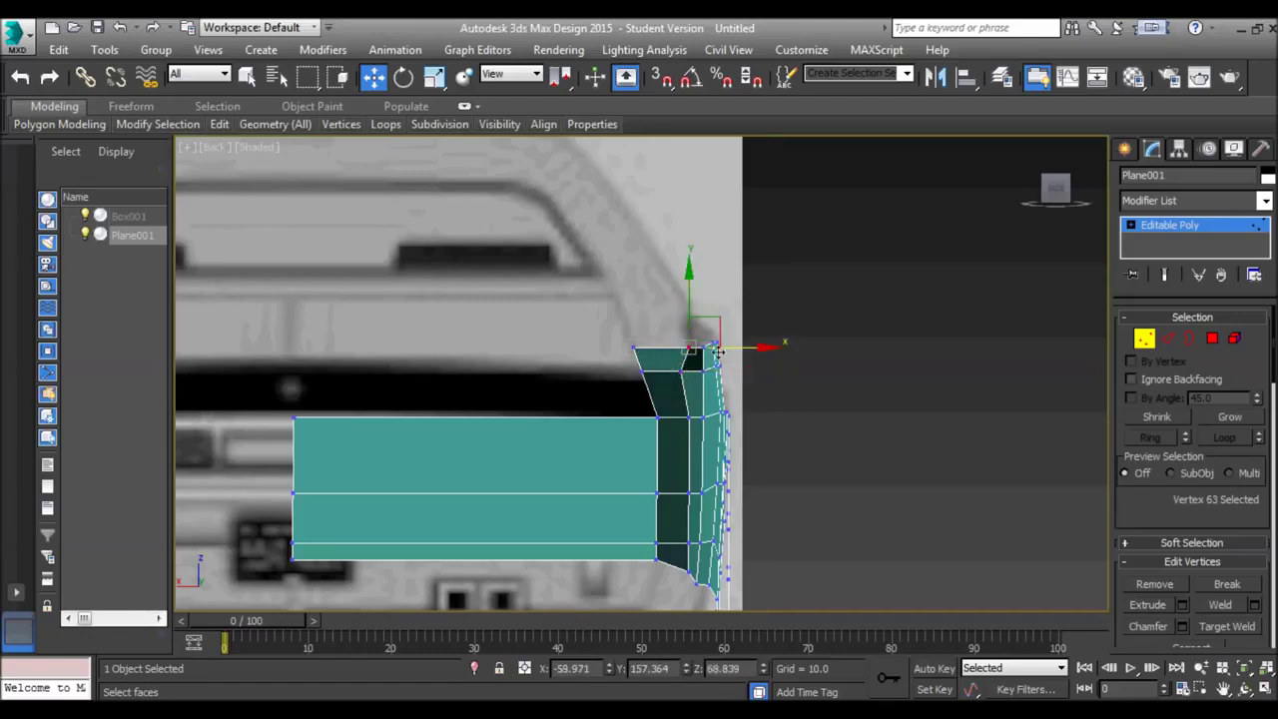
Extend the top border of the rear corner upward and inward along the pillar outline, and nudge the vertex below inward
{"action": "left_click_drag", "start_coordinate": [721, 347], "coordinate": [701, 271]}
{"action": "key", "text": "2"}
{"action": "key", "text": "1"}
{"action": "key", "text": "ctrl+z"}
{"action": "left_click", "coordinate": [638, 271], "text": "ctrl"}
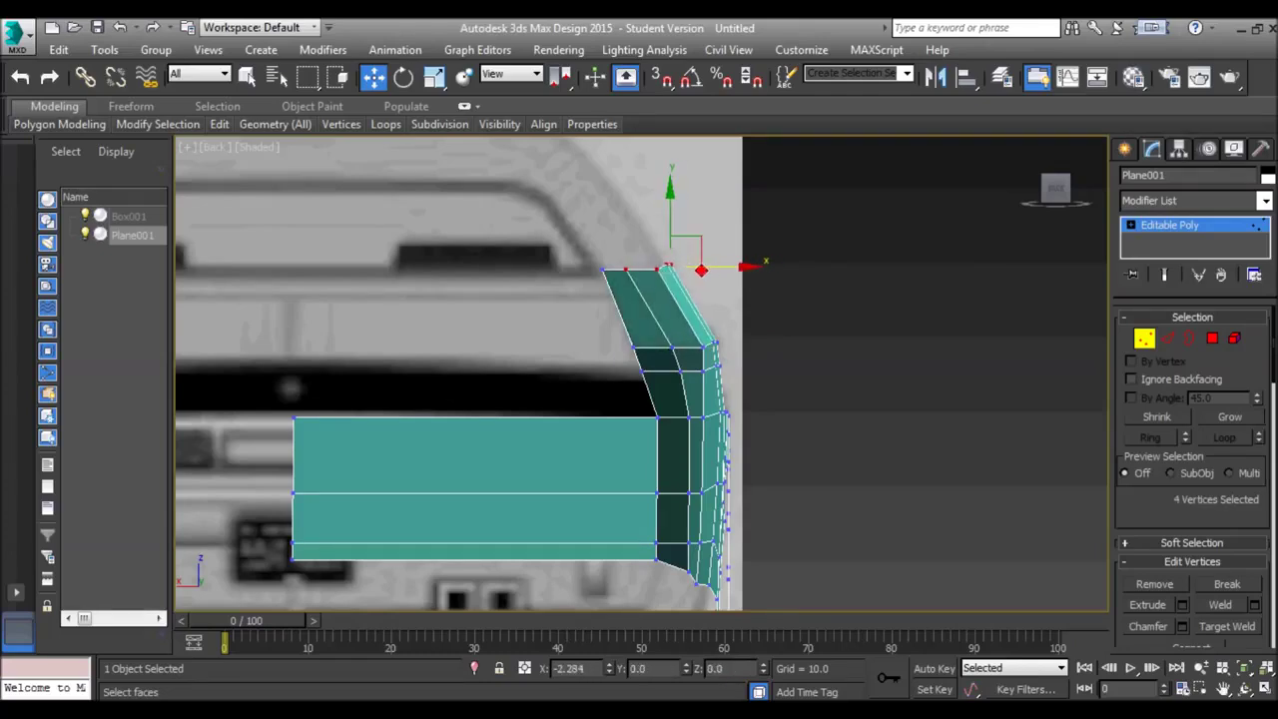
{"action": "left_click", "coordinate": [701, 348]}
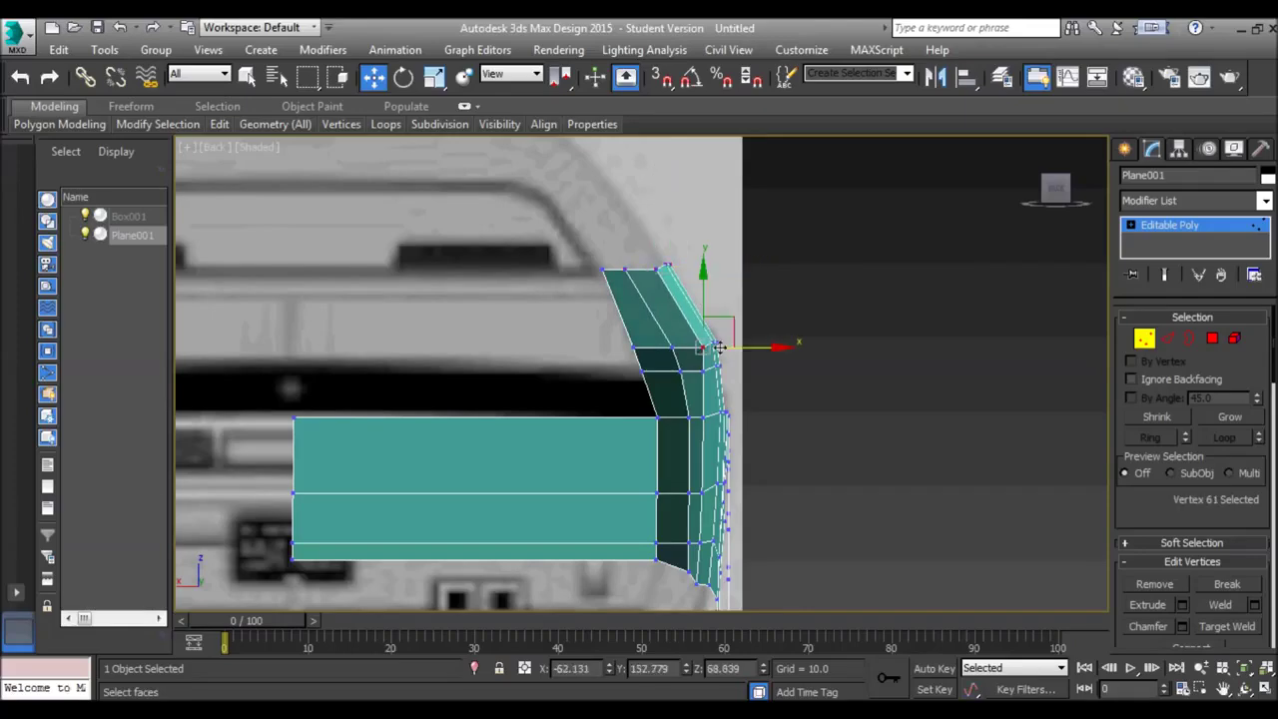
Inspect the extended rear corner and its new upper rows from several angles in the perspective view
{"action": "key", "text": "p"}
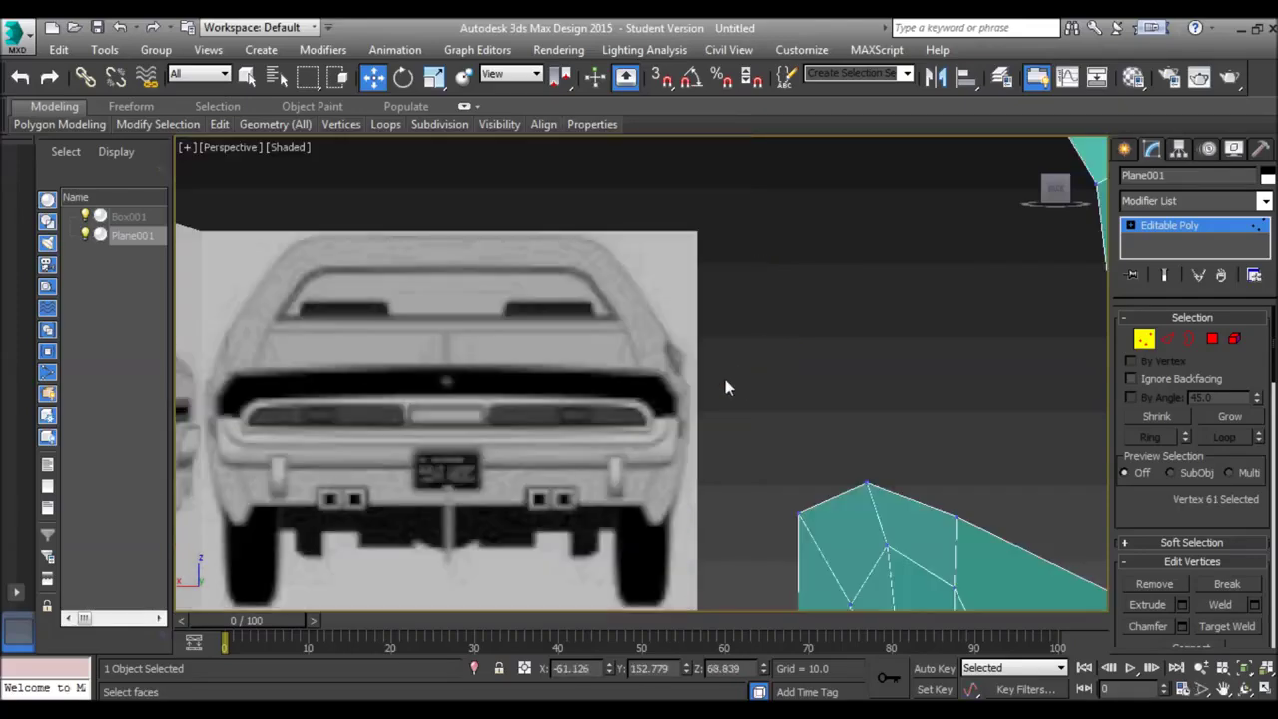
{"action": "scroll", "coordinate": [724, 380], "scroll_direction": "up", "scroll_amount": 5}
{"action": "middle_click_drag", "start_coordinate": [717, 380], "coordinate": [682, 402], "text": "alt"}
{"action": "scroll", "coordinate": [682, 412], "scroll_direction": "down", "scroll_amount": 10}
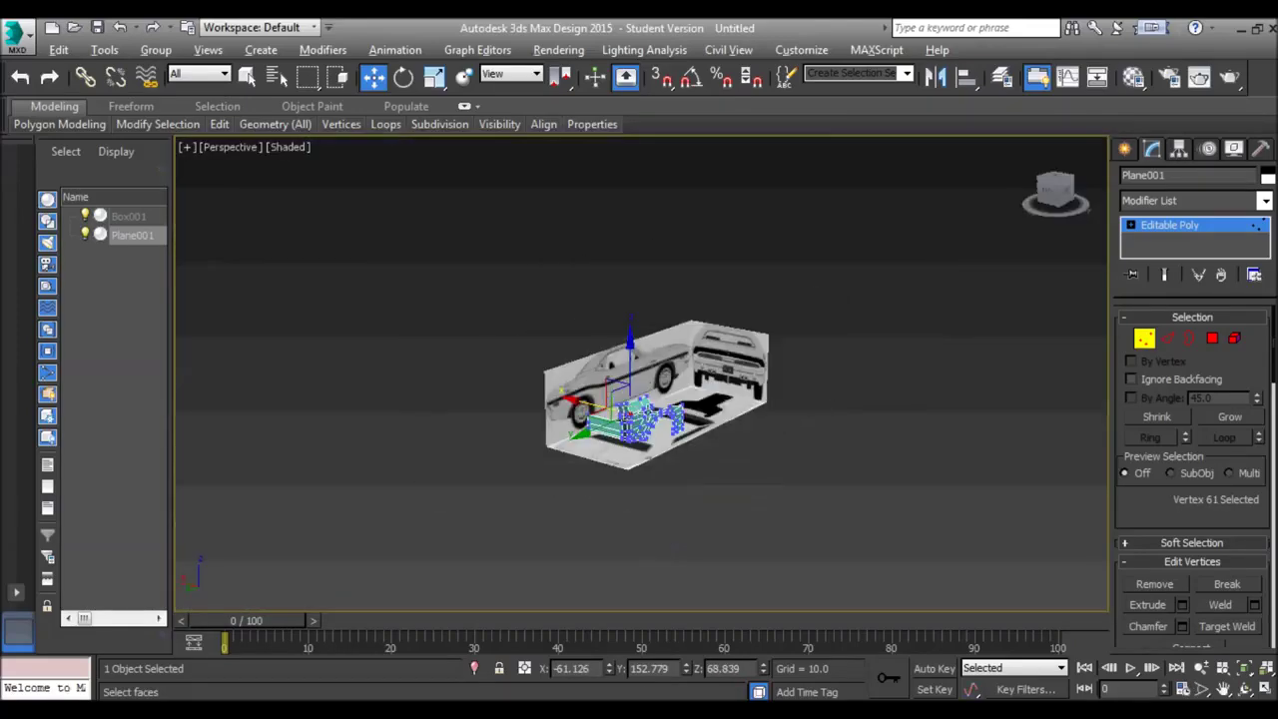
{"action": "scroll", "coordinate": [620, 414], "scroll_direction": "up", "scroll_amount": 5}
{"action": "middle_click_drag", "start_coordinate": [620, 413], "coordinate": [693, 485], "text": "alt"}
{"action": "scroll", "coordinate": [539, 400], "scroll_direction": "down", "scroll_amount": 10}
{"action": "scroll", "coordinate": [526, 398], "scroll_direction": "up", "scroll_amount": 6}
In the top view, move the three forward inner-border vertices of the upper quarter inward, one by one, toward the reference's trunk edge
{"action": "key", "text": "t"}
{"action": "scroll", "coordinate": [664, 421], "scroll_direction": "down", "scroll_amount": 1}
{"action": "scroll", "coordinate": [664, 421], "scroll_direction": "up", "scroll_amount": 2}
{"action": "scroll", "coordinate": [639, 414], "scroll_direction": "down", "scroll_amount": 2}
{"action": "scroll", "coordinate": [604, 404], "scroll_direction": "up", "scroll_amount": 2}
{"action": "left_click", "coordinate": [471, 319]}
{"action": "left_click_drag", "start_coordinate": [504, 321], "coordinate": [546, 324]}
{"action": "middle_click_drag", "start_coordinate": [496, 496], "coordinate": [482, 416]}
{"action": "left_click", "coordinate": [451, 404]}
{"action": "left_click_drag", "start_coordinate": [526, 404], "coordinate": [566, 406]}
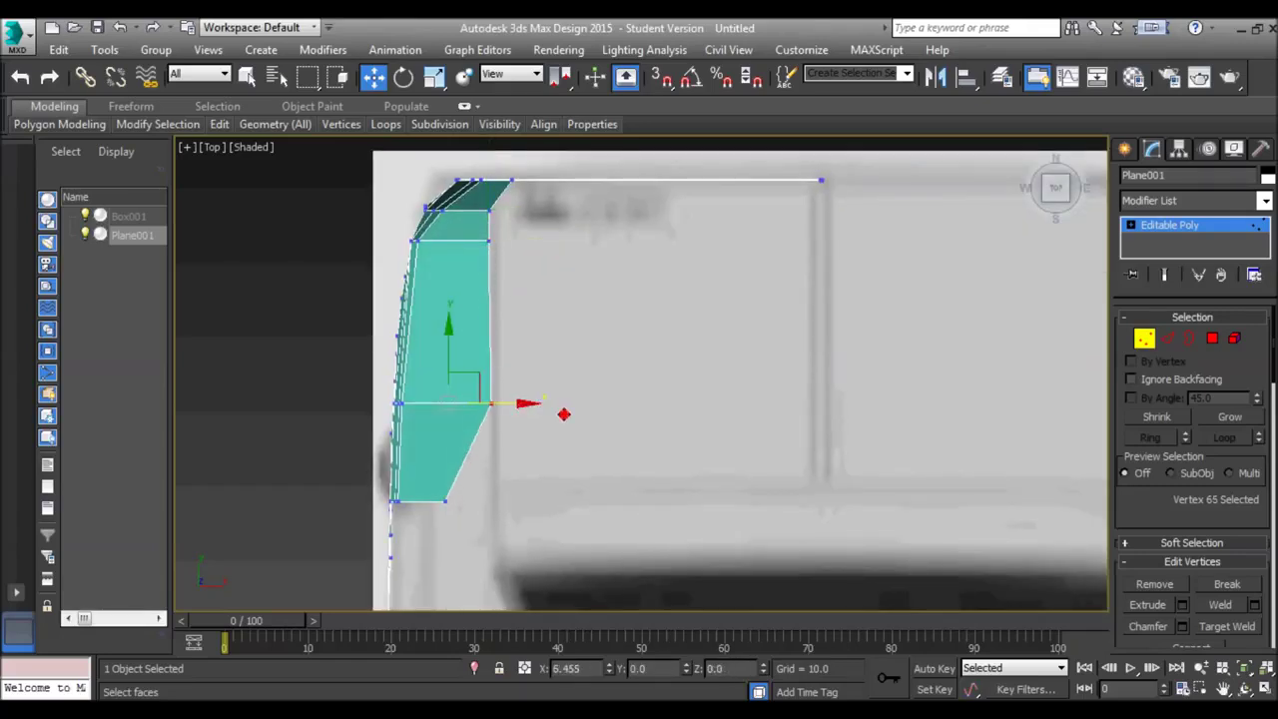
{"action": "left_click", "coordinate": [446, 499]}
{"action": "left_click_drag", "start_coordinate": [517, 500], "coordinate": [568, 502]}
Examine the reshaped upper quarter against the side and rear reference images in the perspective view
{"action": "key", "text": "p"}
{"action": "key", "text": "z"}
{"action": "middle_click_drag", "start_coordinate": [542, 436], "coordinate": [712, 313], "text": "alt"}
{"action": "scroll", "coordinate": [582, 343], "scroll_direction": "down", "scroll_amount": 8}
{"action": "scroll", "coordinate": [513, 388], "scroll_direction": "up", "scroll_amount": 5}
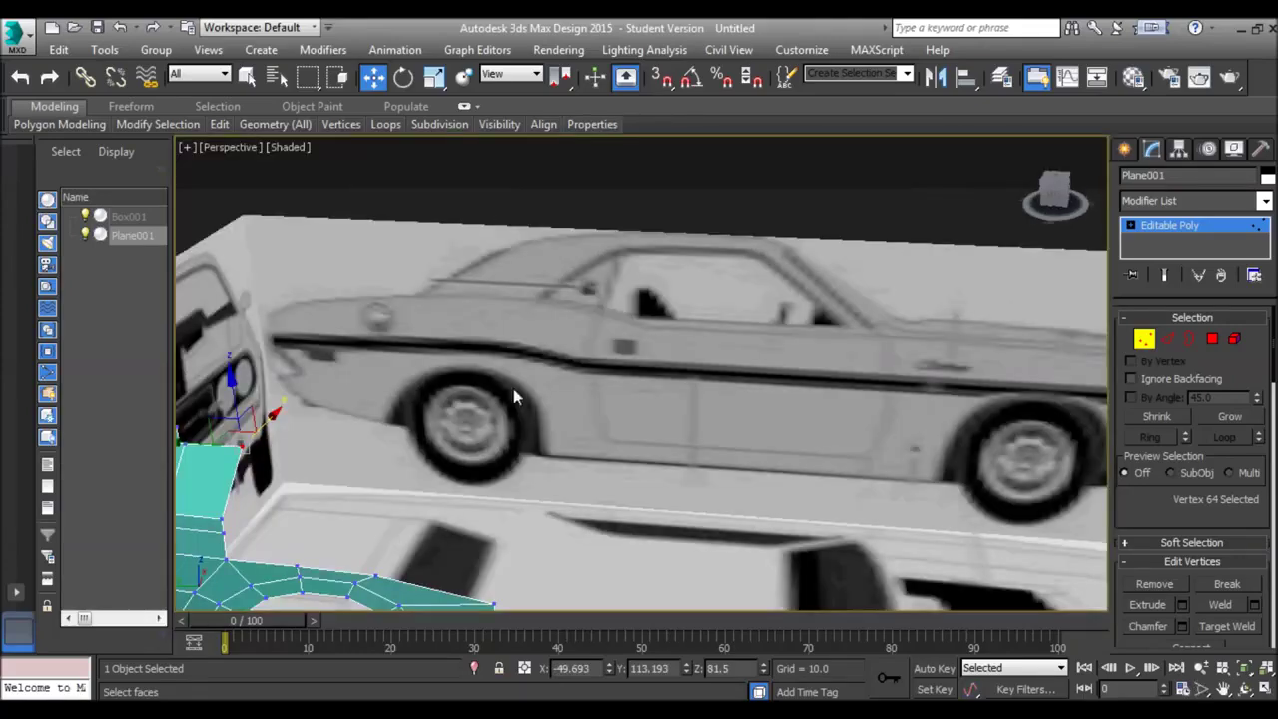
{"action": "scroll", "coordinate": [513, 388], "scroll_direction": "down", "scroll_amount": 4}
{"action": "scroll", "coordinate": [577, 358], "scroll_direction": "up", "scroll_amount": 2}
{"action": "middle_click_drag", "start_coordinate": [577, 357], "coordinate": [724, 335], "text": "alt"}
In the back view, undo the last vertex move and shift the two forward top-border vertices together inward near the pillar outline
{"action": "left_click", "coordinate": [247, 148]}
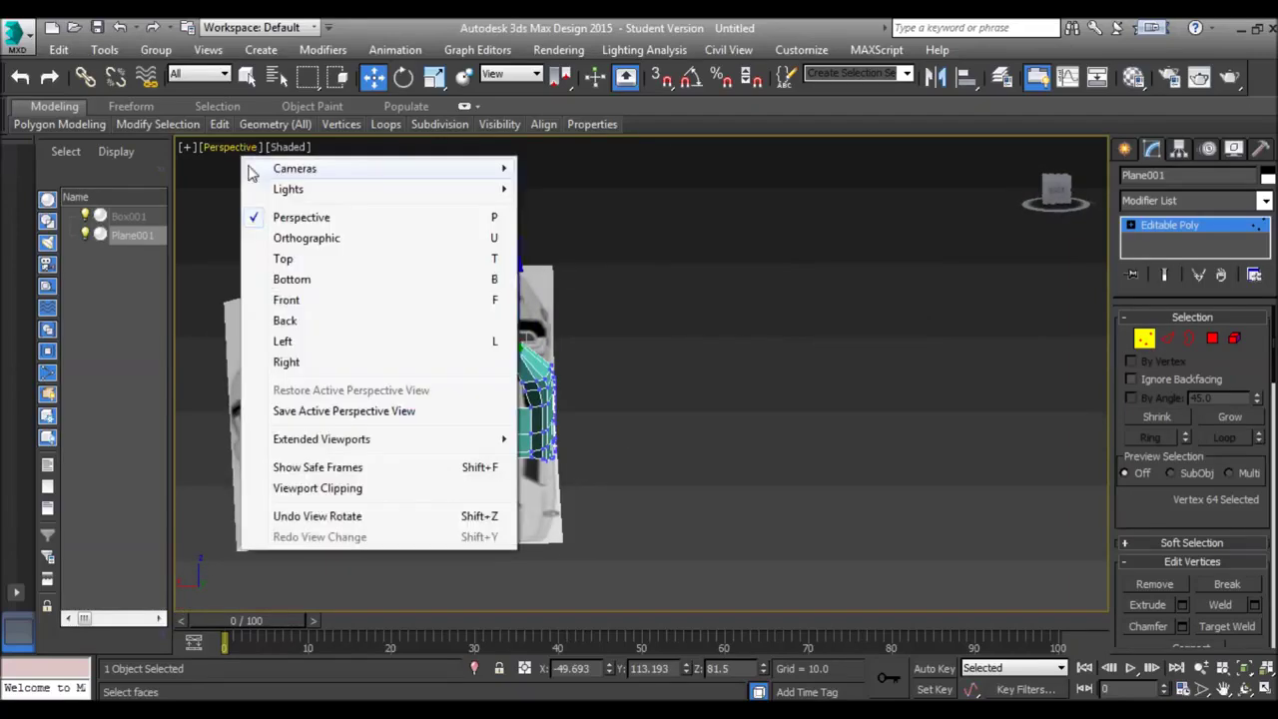
{"action": "left_click", "coordinate": [302, 323]}
{"action": "scroll", "coordinate": [614, 285], "scroll_direction": "up", "scroll_amount": 4}
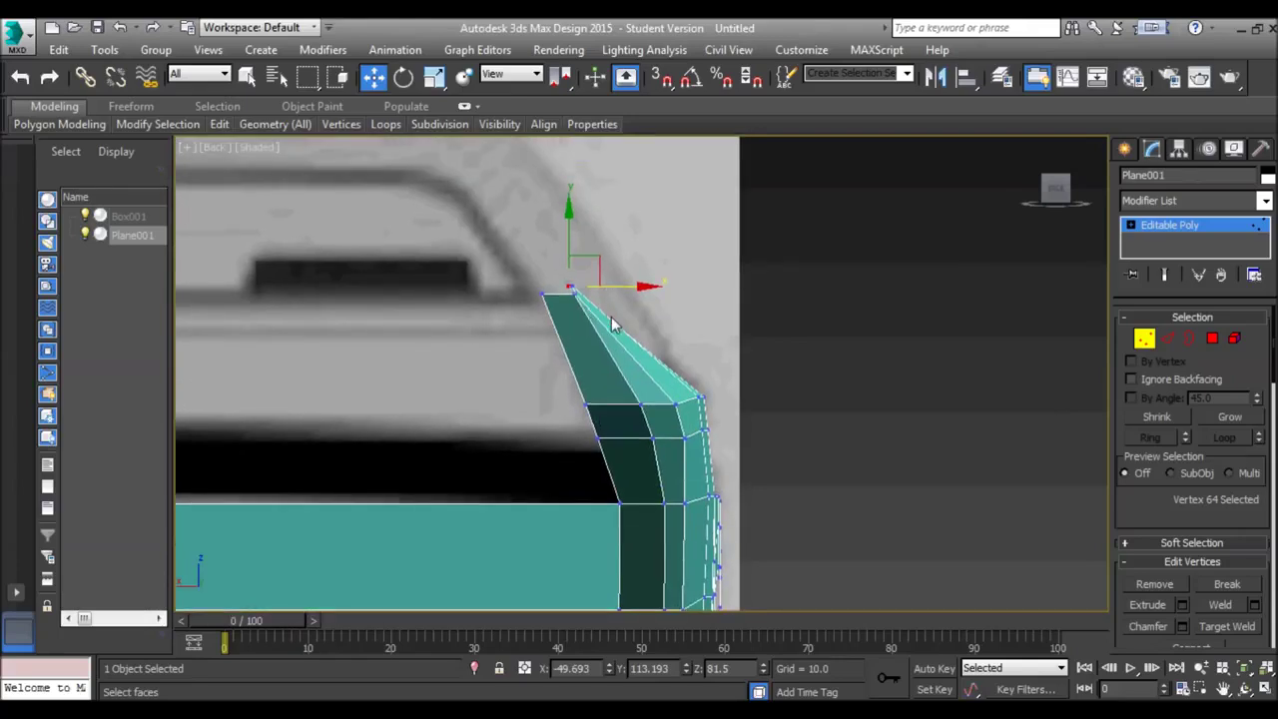
{"action": "key", "text": "ctrl+z"}
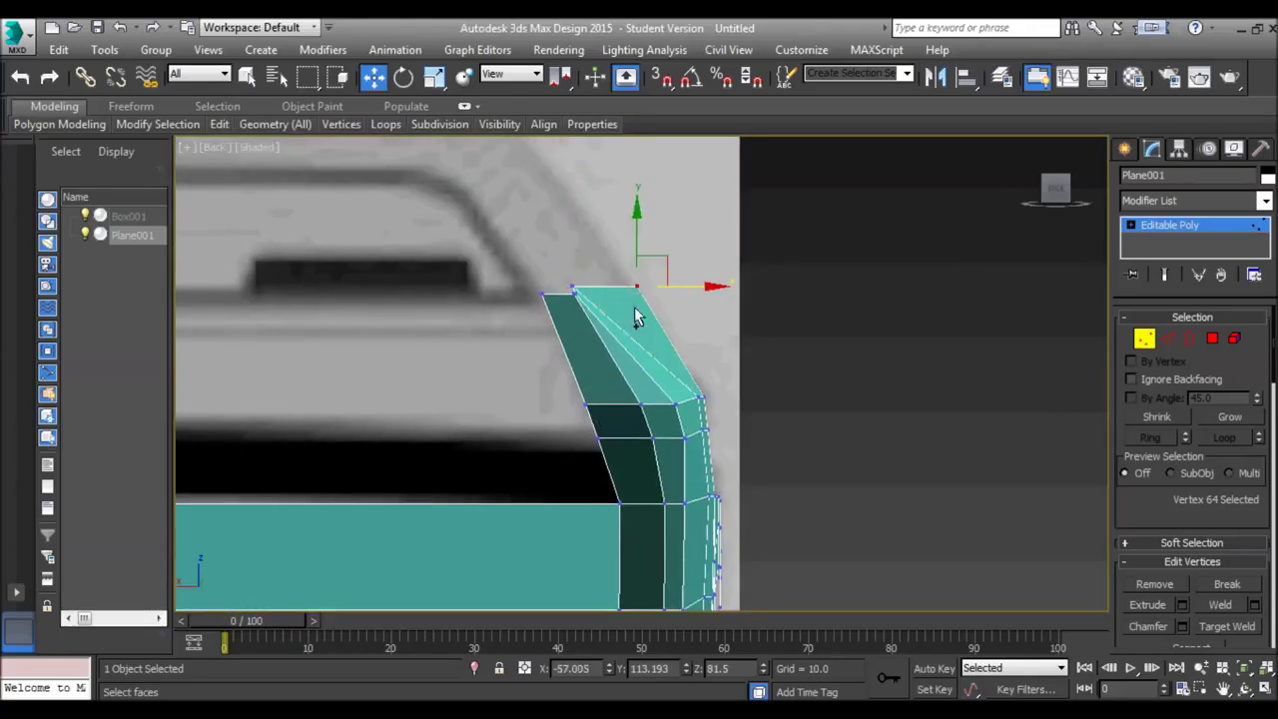
{"action": "left_click", "coordinate": [573, 285]}
{"action": "left_click_drag", "start_coordinate": [646, 288], "coordinate": [700, 291]}
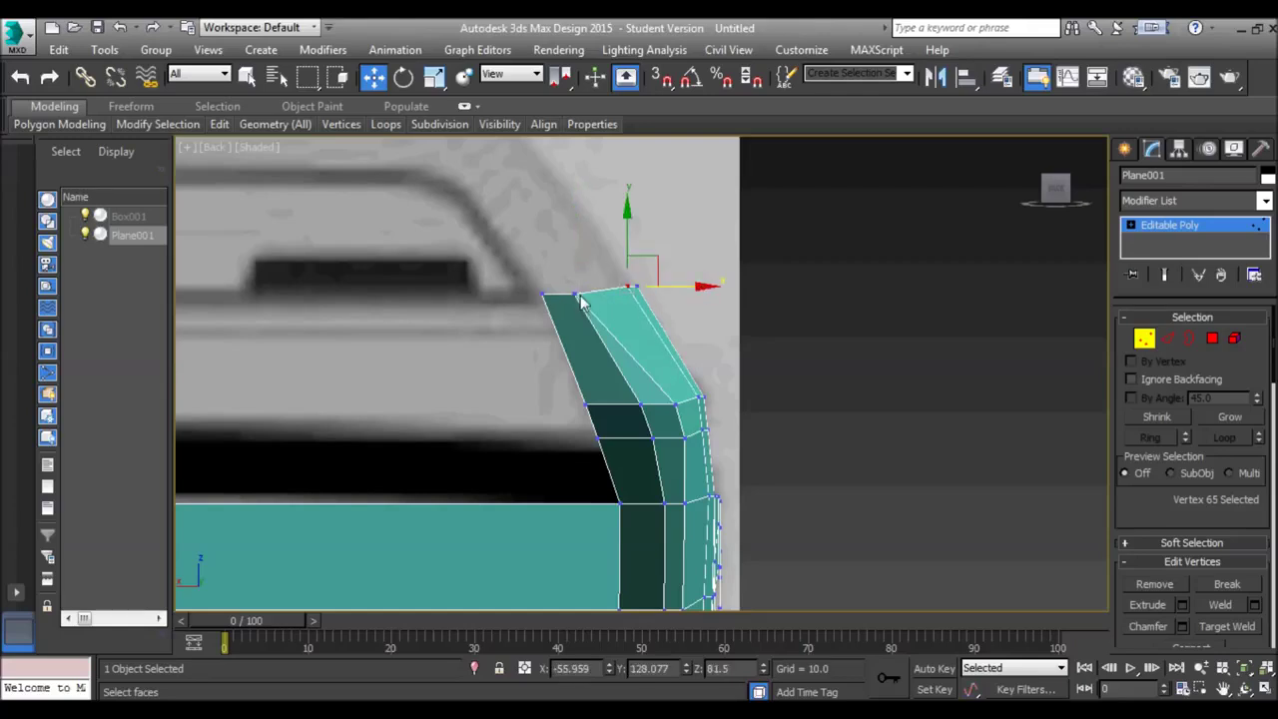
{"action": "left_click_drag", "start_coordinate": [623, 305], "coordinate": [624, 316]}
{"action": "key", "text": "ctrl+z"}
{"action": "key", "text": "ctrl+z"}
{"action": "key", "text": "ctrl+y"}
{"action": "left_click_drag", "start_coordinate": [624, 279], "coordinate": [655, 288]}
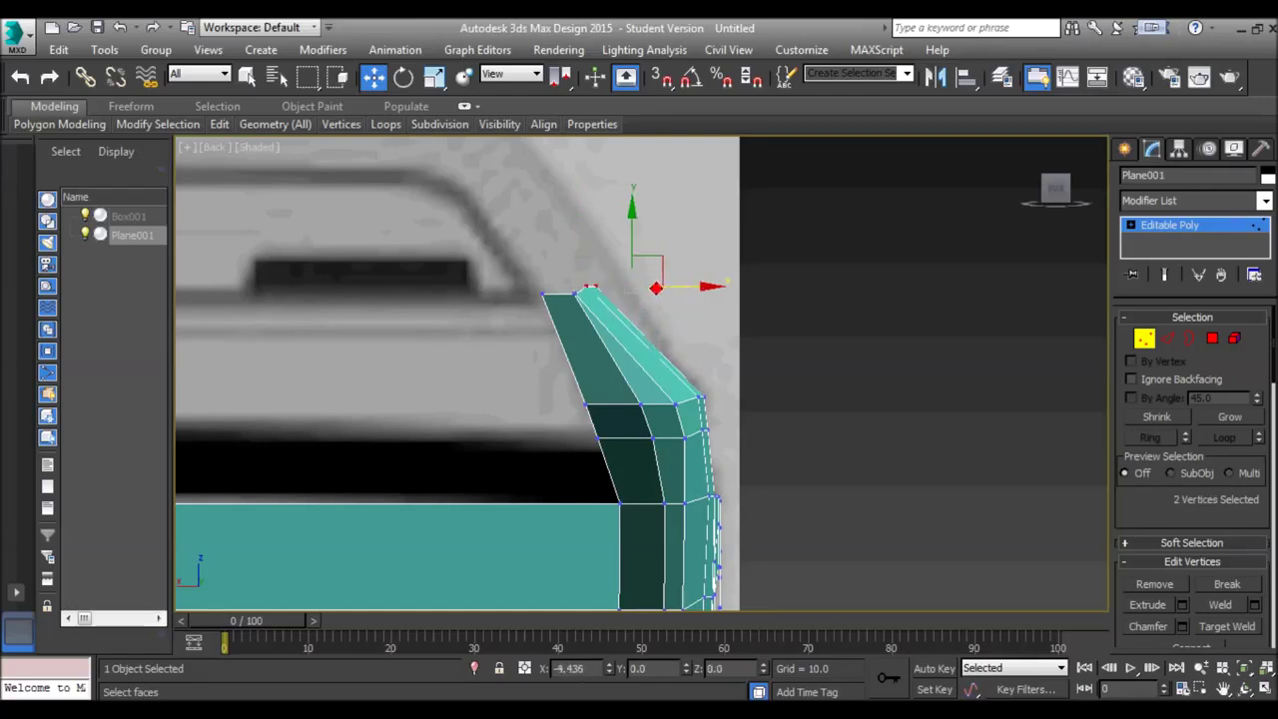
In the left view, extrude the edge above the rear wheel arch upward in three rows beside the existing quarter panel
{"action": "key", "text": "p"}
{"action": "key", "text": "z"}
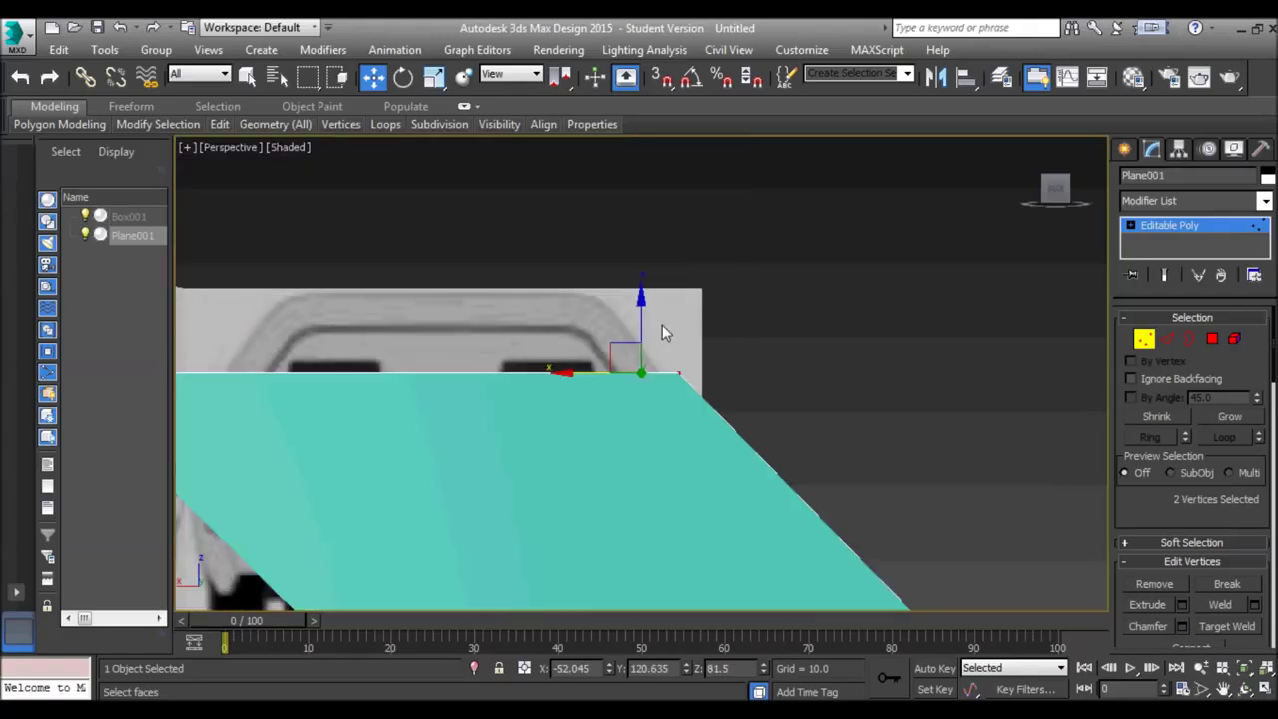
{"action": "scroll", "coordinate": [629, 349], "scroll_direction": "down", "scroll_amount": 3}
{"action": "key", "text": "l"}
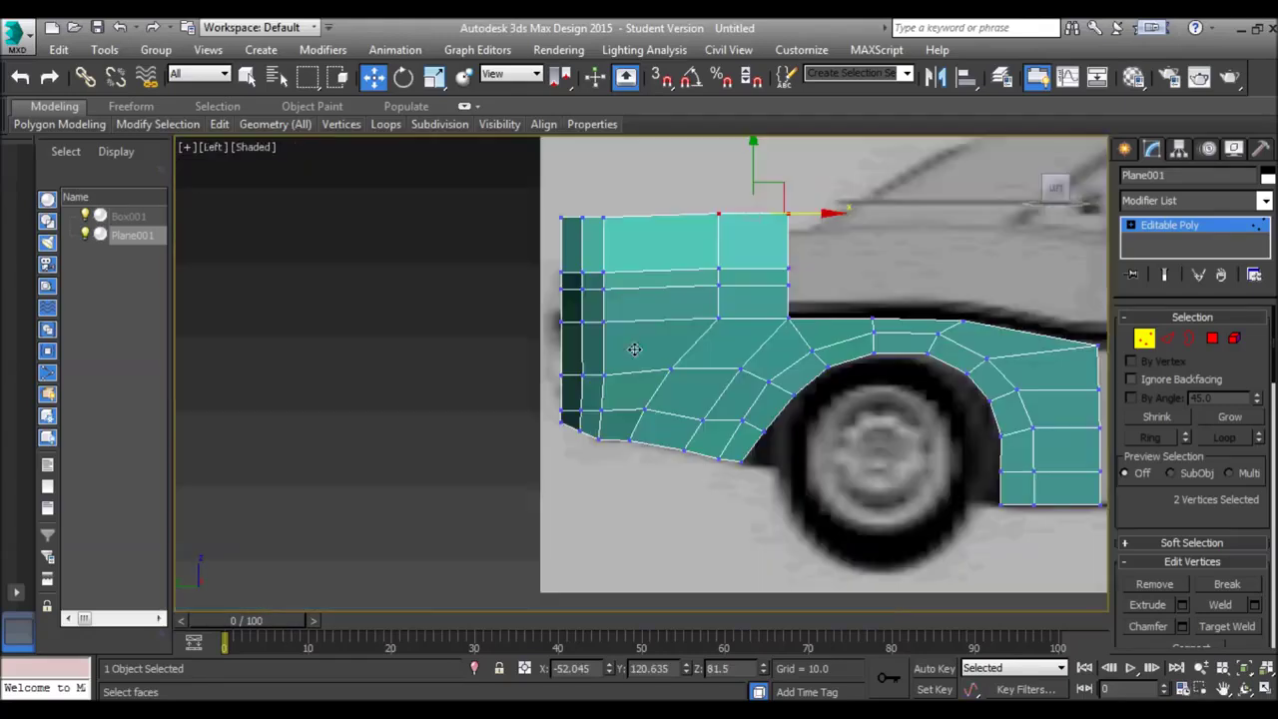
{"action": "middle_click_drag", "start_coordinate": [873, 292], "coordinate": [756, 299]}
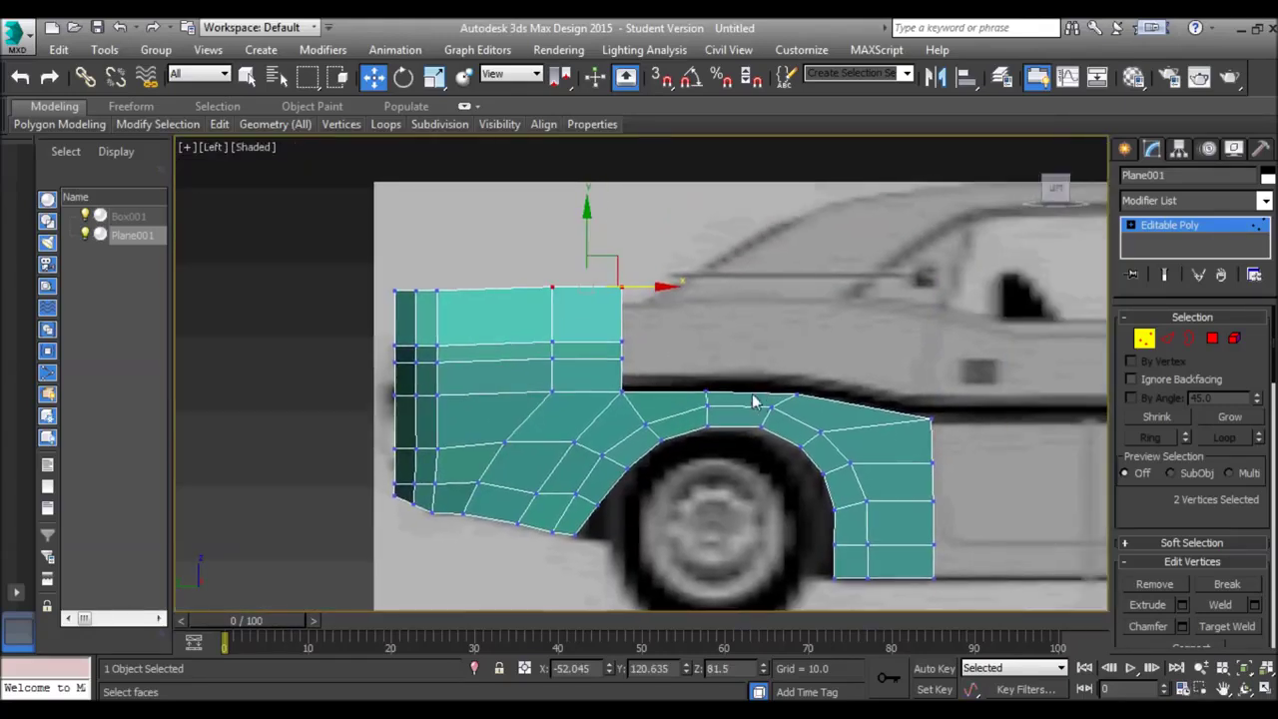
{"action": "left_click", "coordinate": [1172, 339]}
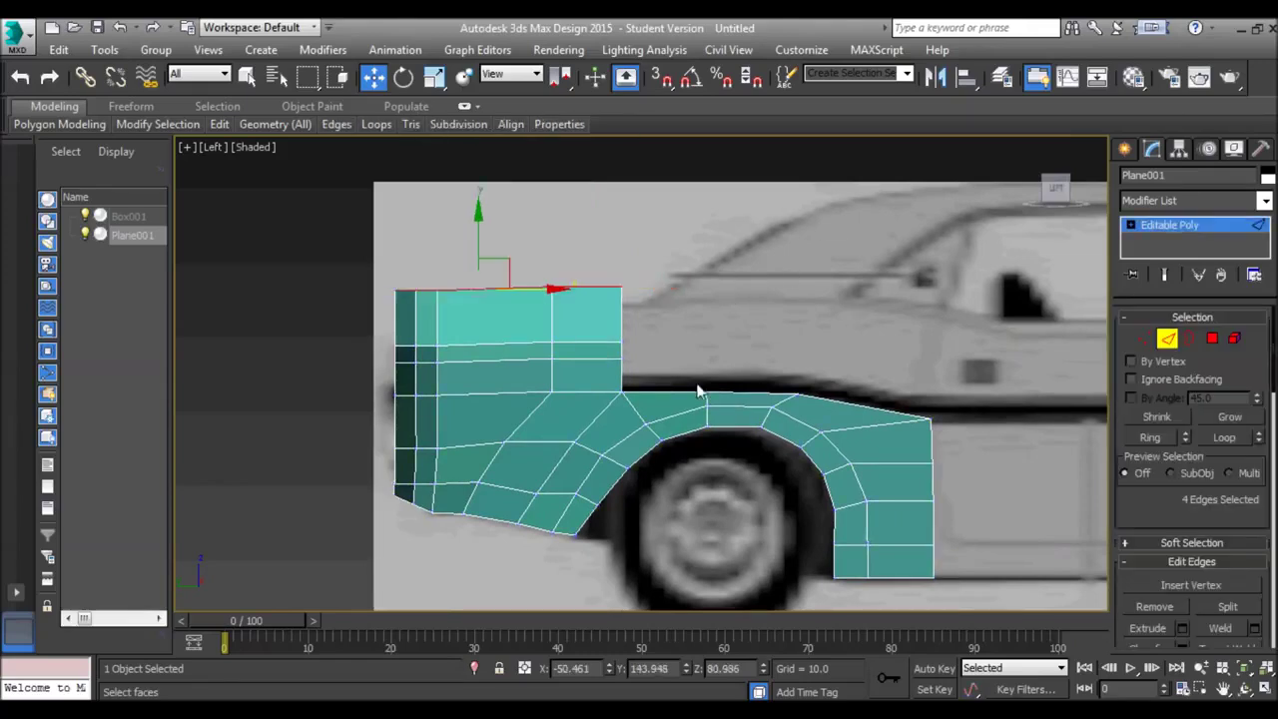
{"action": "left_click", "coordinate": [737, 392]}
{"action": "left_click_drag", "start_coordinate": [753, 357], "coordinate": [751, 254], "text": "shift"}
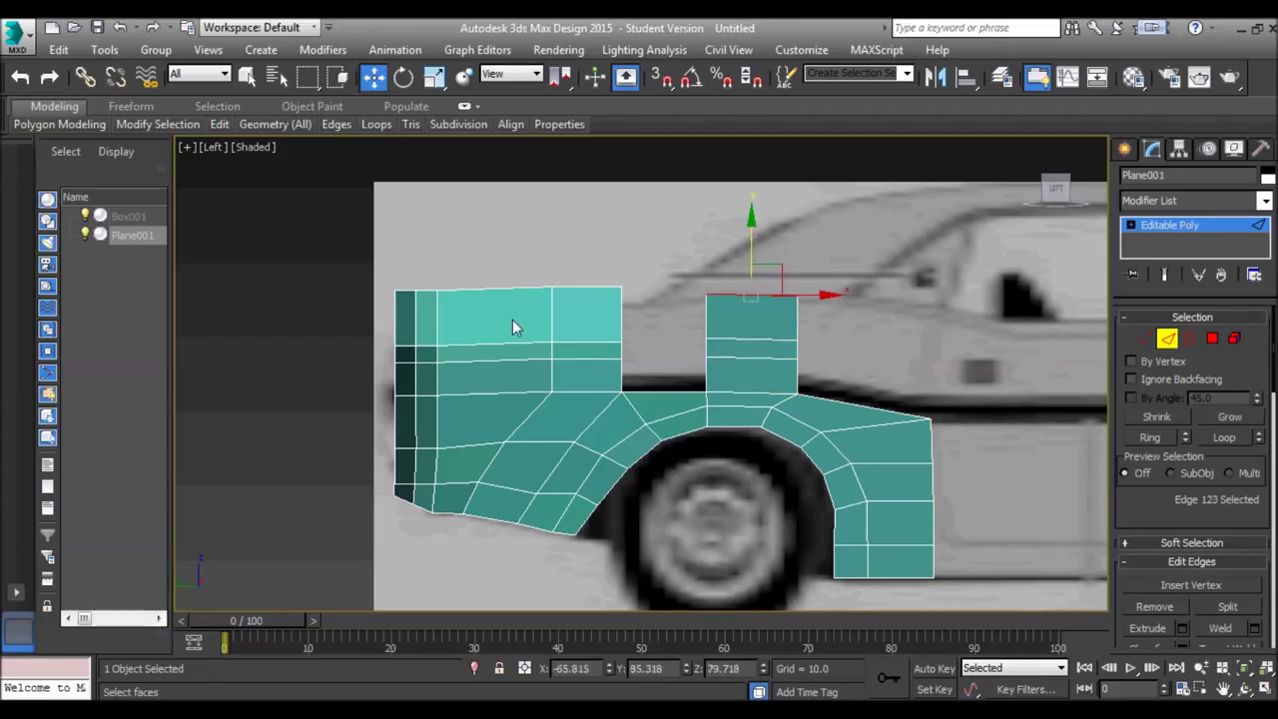
Lower the rear quarter's top-border vertices to the reference's rear deck line, sloping down to the tail corner
{"action": "key", "text": "1"}
{"action": "left_click_drag", "start_coordinate": [378, 277], "coordinate": [639, 306]}
{"action": "left_click_drag", "start_coordinate": [495, 245], "coordinate": [426, 315]}
{"action": "left_click", "coordinate": [457, 332]}
{"action": "left_click", "coordinate": [437, 310]}
{"action": "left_click_drag", "start_coordinate": [407, 268], "coordinate": [396, 298]}
{"action": "left_click", "coordinate": [394, 332]}
{"action": "left_click_drag", "start_coordinate": [437, 343], "coordinate": [439, 344]}
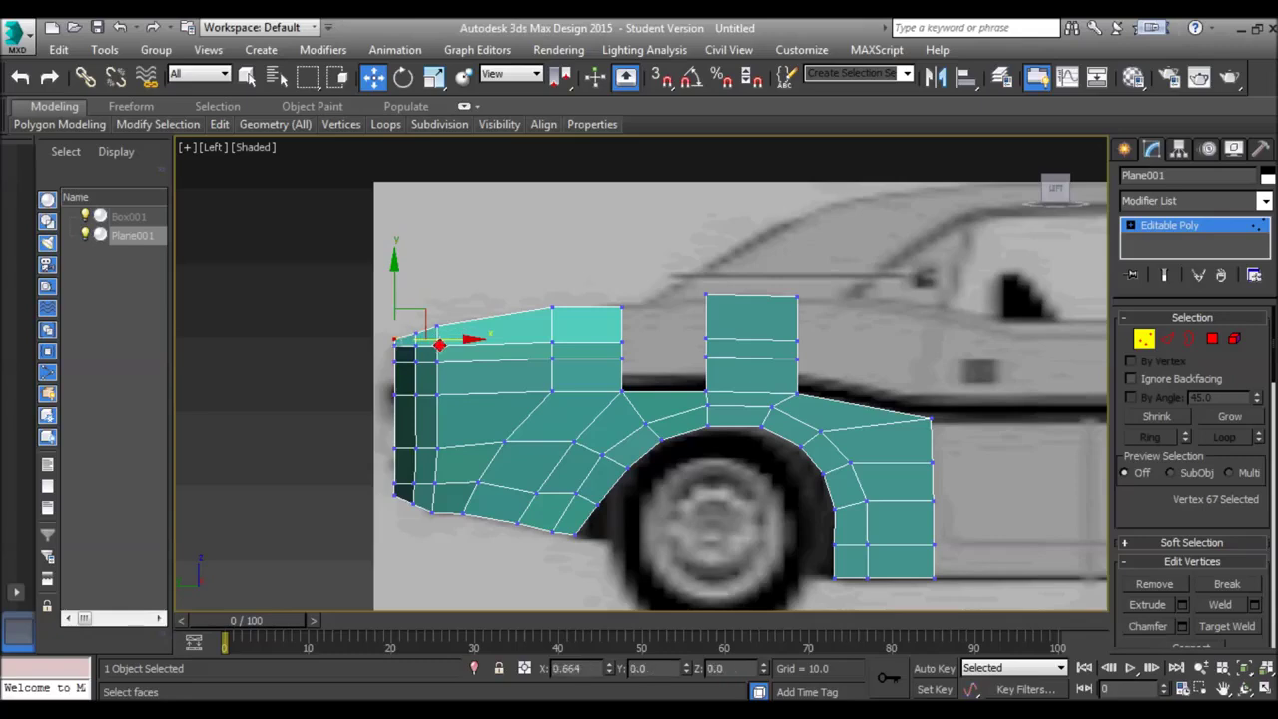
{"action": "left_click", "coordinate": [659, 263]}
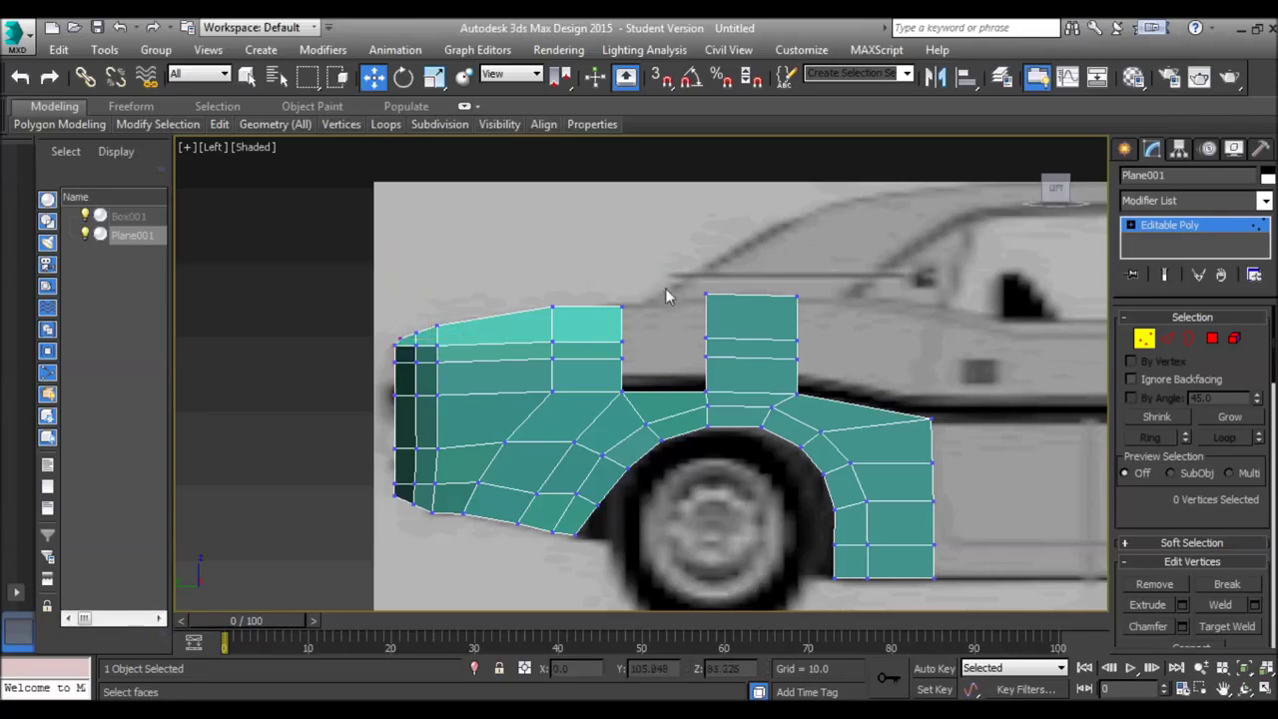
Bridge the three pairs of facing edges across the gap between the rear quarter and the new strip above the wheel arch
{"action": "key", "text": "1"}
{"action": "key", "text": "2"}
{"action": "left_click", "coordinate": [619, 378]}
{"action": "left_click", "coordinate": [706, 377], "text": "ctrl"}
{"action": "scroll", "coordinate": [1153, 529], "scroll_direction": "down", "scroll_amount": 2}
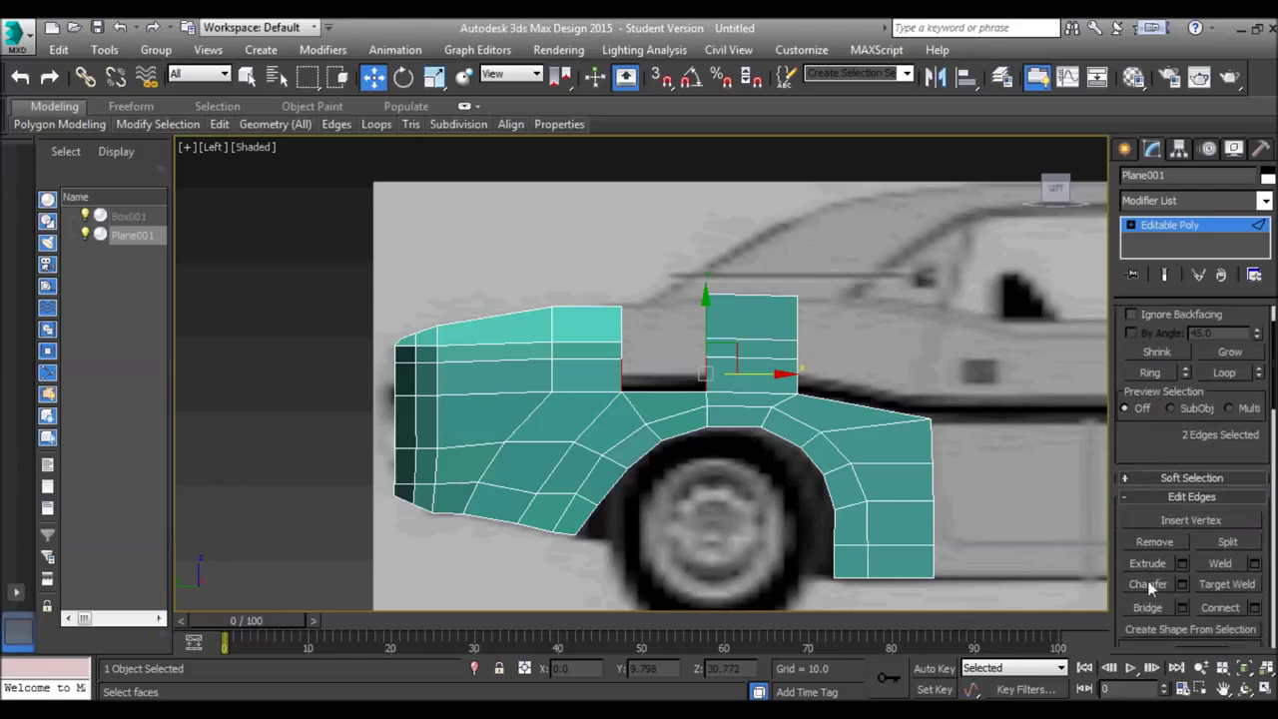
{"action": "left_click", "coordinate": [1147, 607]}
{"action": "left_click", "coordinate": [622, 348]}
{"action": "left_click", "coordinate": [705, 349], "text": "ctrl"}
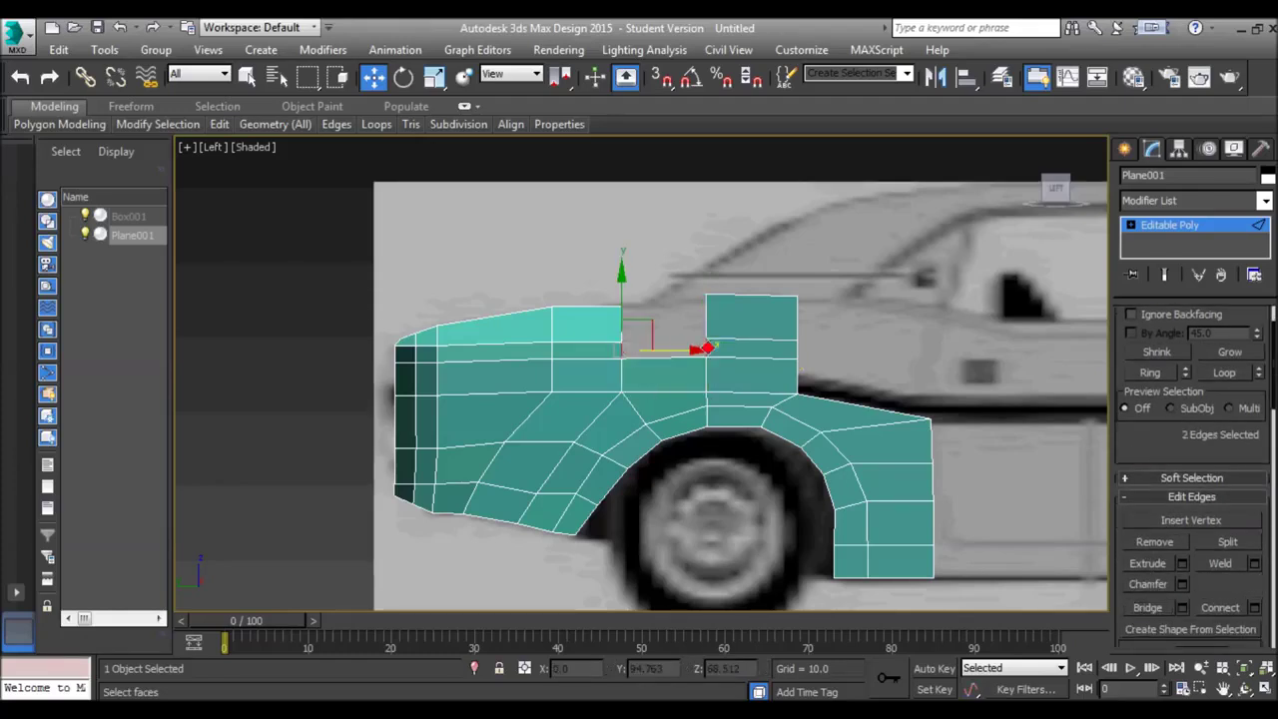
{"action": "left_click", "coordinate": [1136, 607]}
{"action": "left_click", "coordinate": [620, 323]}
{"action": "left_click", "coordinate": [707, 321], "text": "ctrl"}
{"action": "left_click", "coordinate": [1146, 605]}
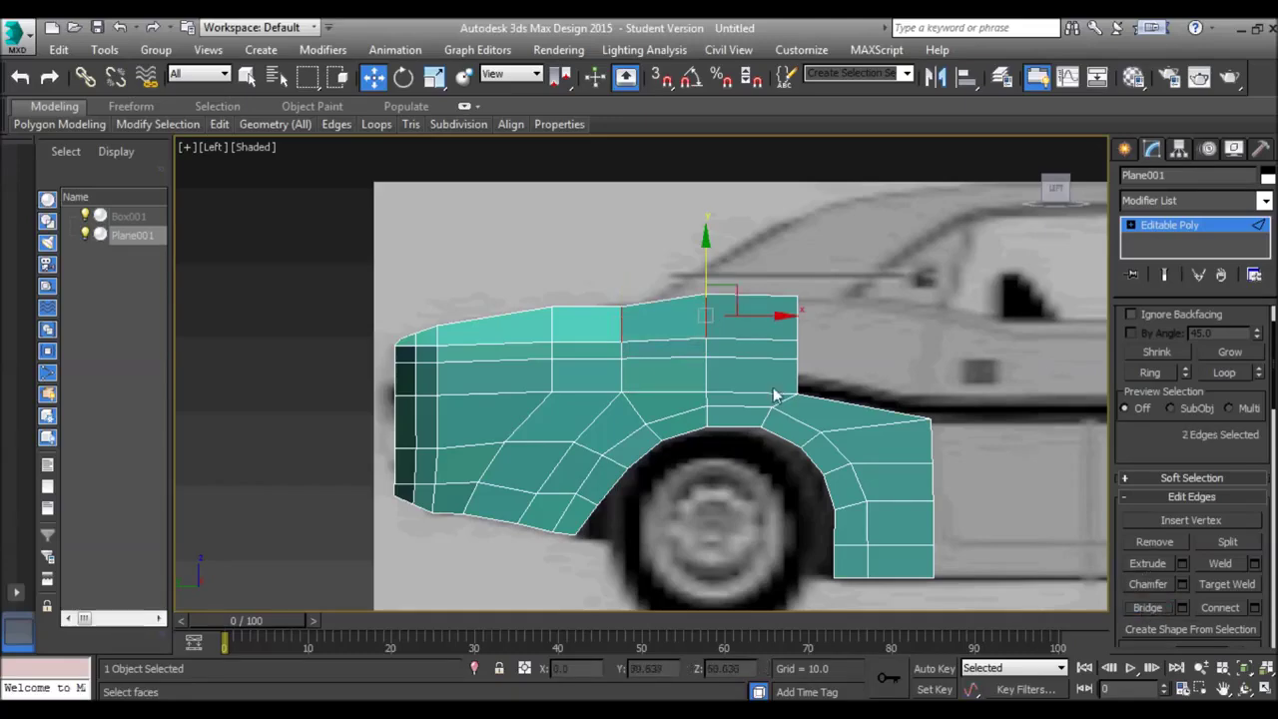
In the back view, move the two top vertices of the new strip inward to the reference's body outline
{"action": "key", "text": "p"}
{"action": "middle_click_drag", "start_coordinate": [715, 380], "coordinate": [743, 373], "text": "alt"}
{"action": "scroll", "coordinate": [716, 381], "scroll_direction": "down", "scroll_amount": 6}
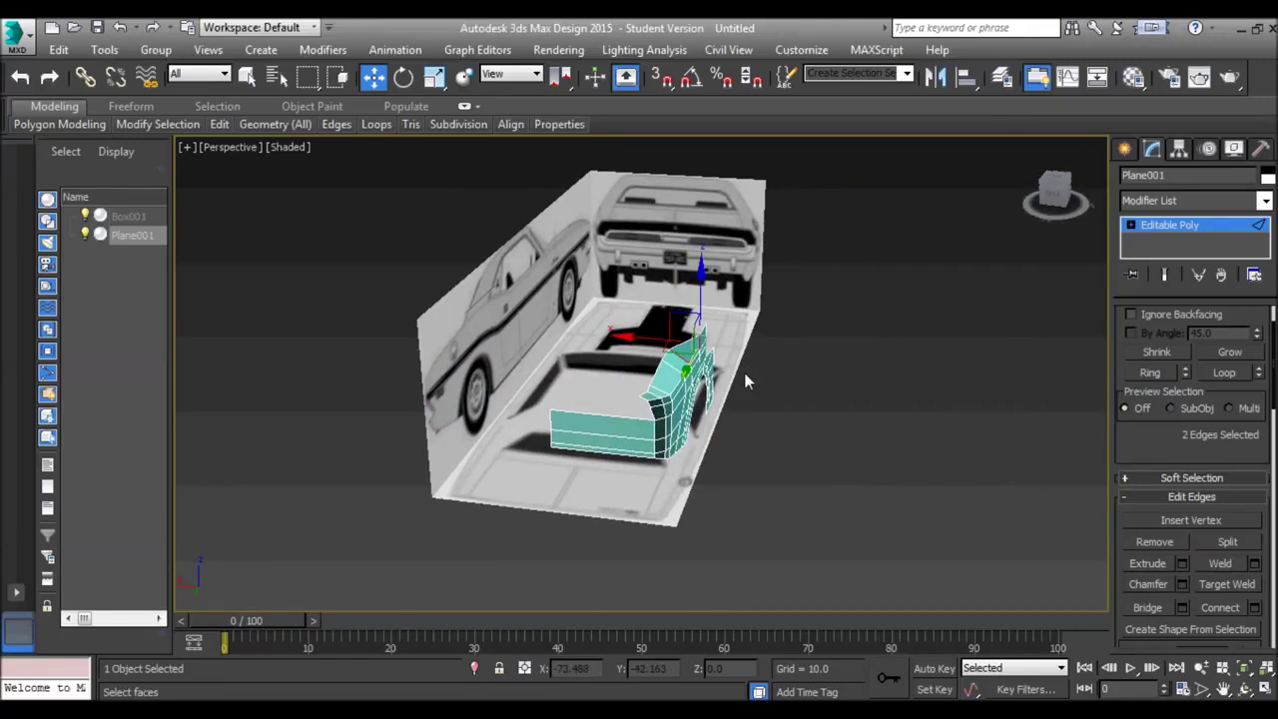
{"action": "left_click", "coordinate": [238, 148]}
{"action": "left_click", "coordinate": [292, 319]}
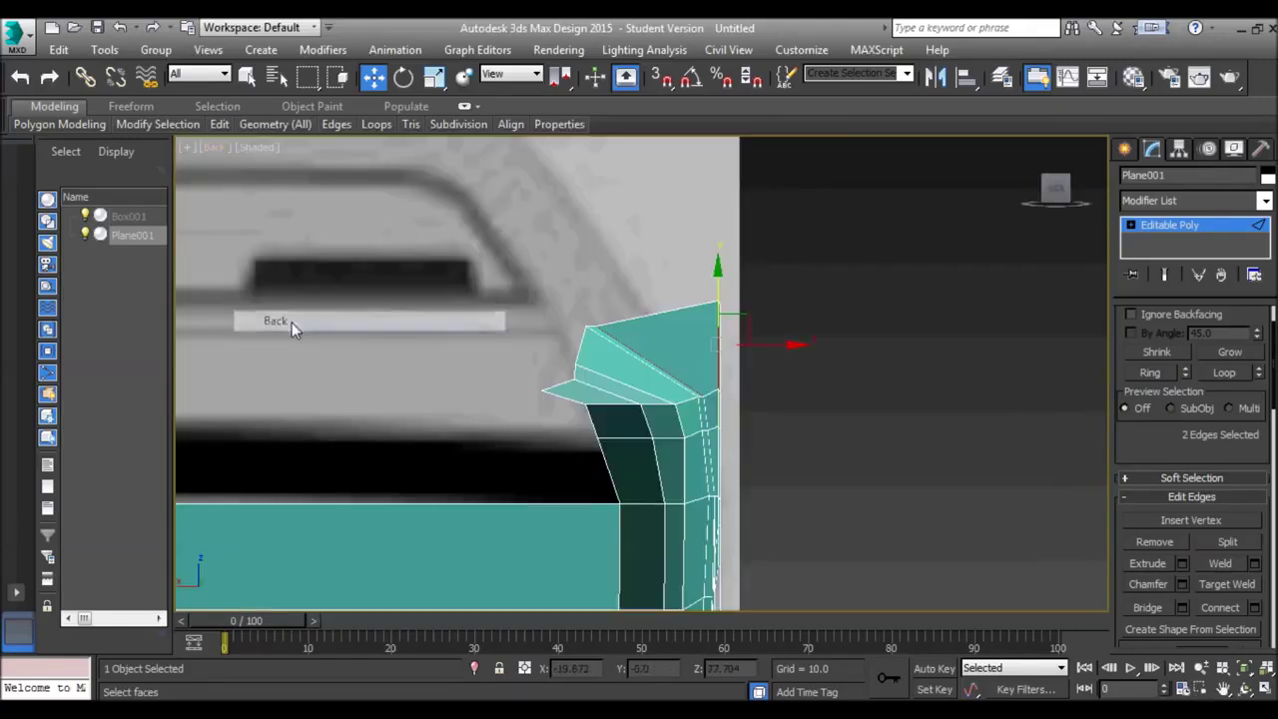
{"action": "key", "text": "1"}
{"action": "left_click_drag", "start_coordinate": [751, 267], "coordinate": [696, 310]}
{"action": "left_click_drag", "start_coordinate": [776, 302], "coordinate": [692, 302]}
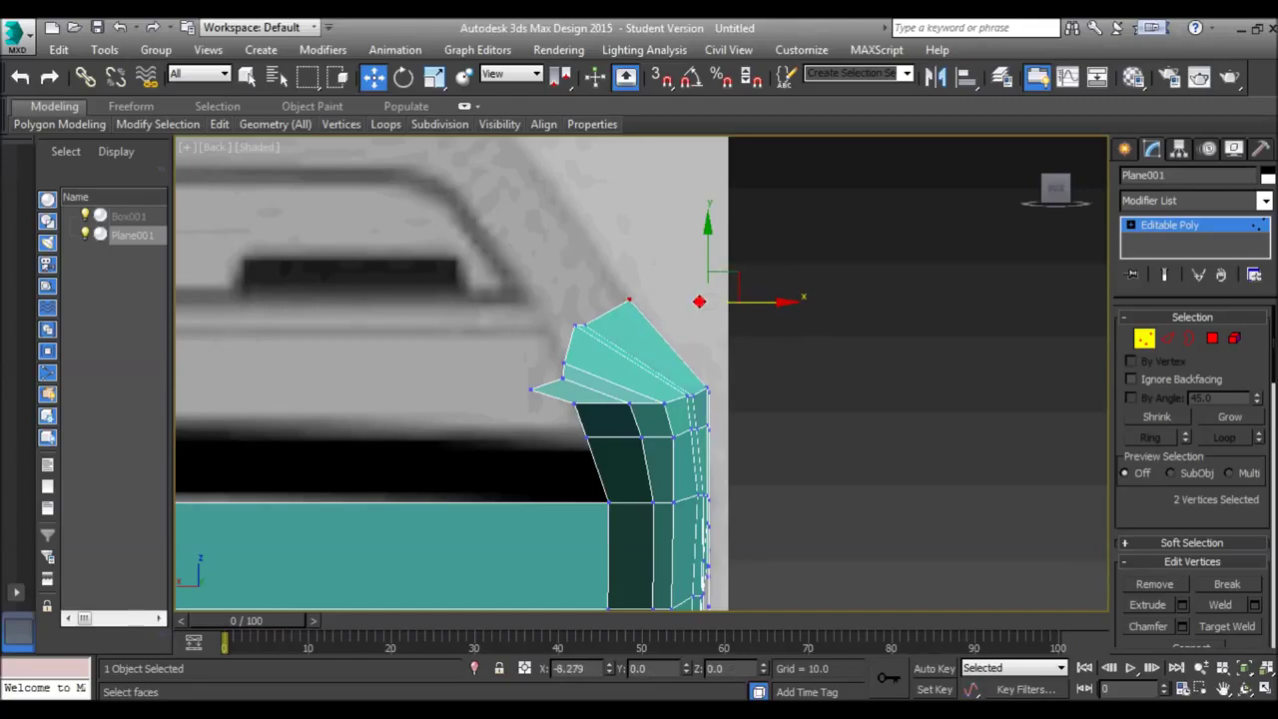
{"action": "left_click", "coordinate": [724, 398]}
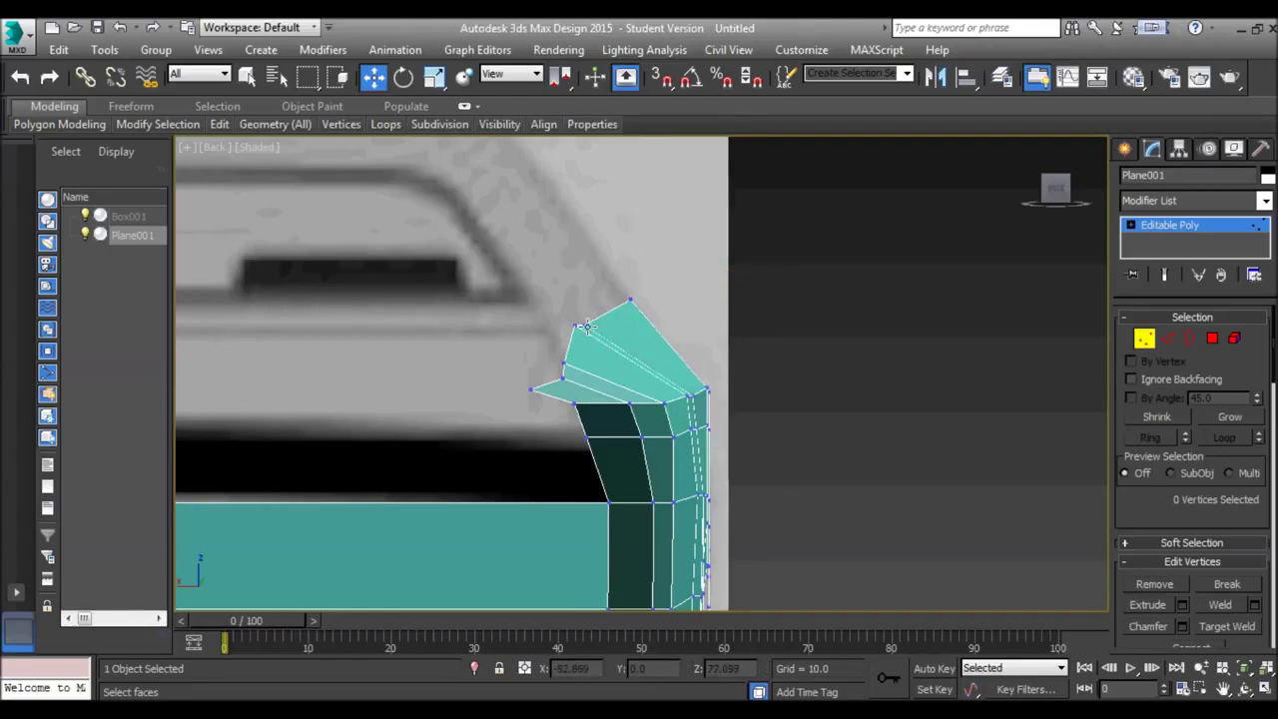
Inspect the joined rear quarter panel from the side and rear in the perspective view
{"action": "key", "text": "p"}
{"action": "scroll", "coordinate": [625, 342], "scroll_direction": "down", "scroll_amount": 4}
{"action": "middle_click_drag", "start_coordinate": [625, 342], "coordinate": [740, 376], "text": "alt"}
{"action": "scroll", "coordinate": [597, 363], "scroll_direction": "down", "scroll_amount": 5}
{"action": "scroll", "coordinate": [551, 365], "scroll_direction": "up", "scroll_amount": 3}
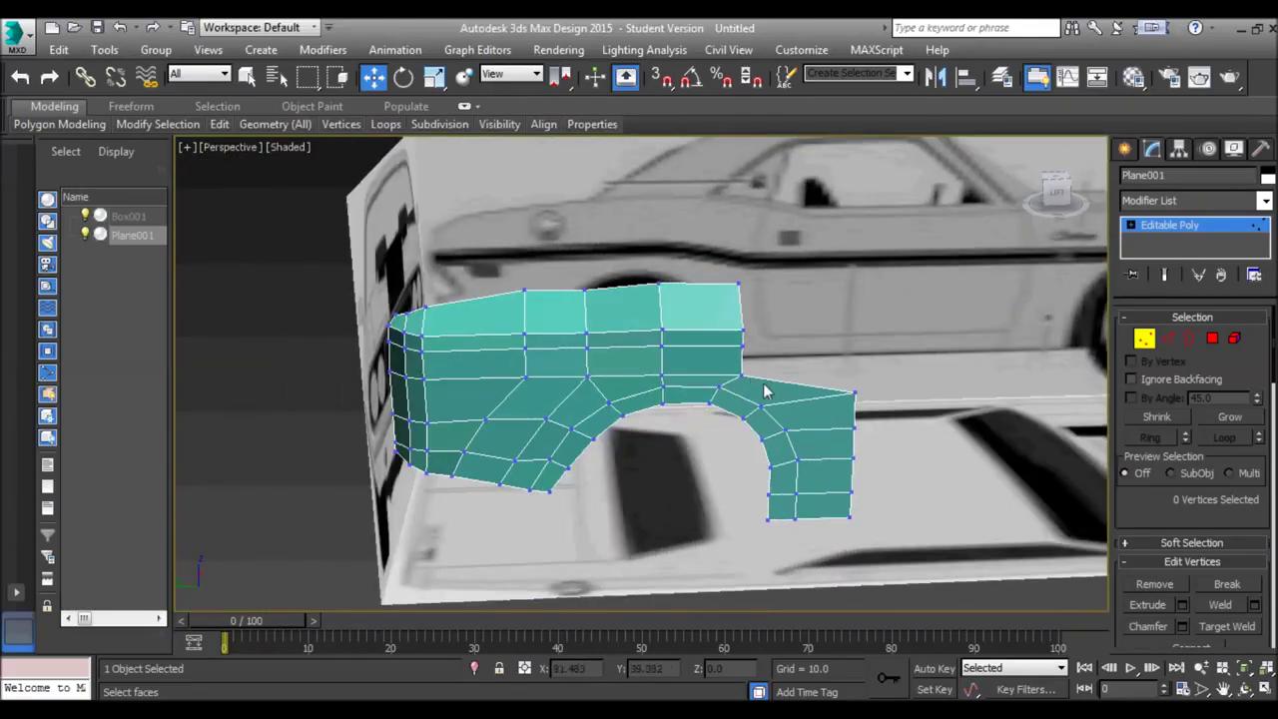
{"action": "key", "text": "2"}
{"action": "middle_click_drag", "start_coordinate": [611, 339], "coordinate": [744, 339], "text": "alt"}
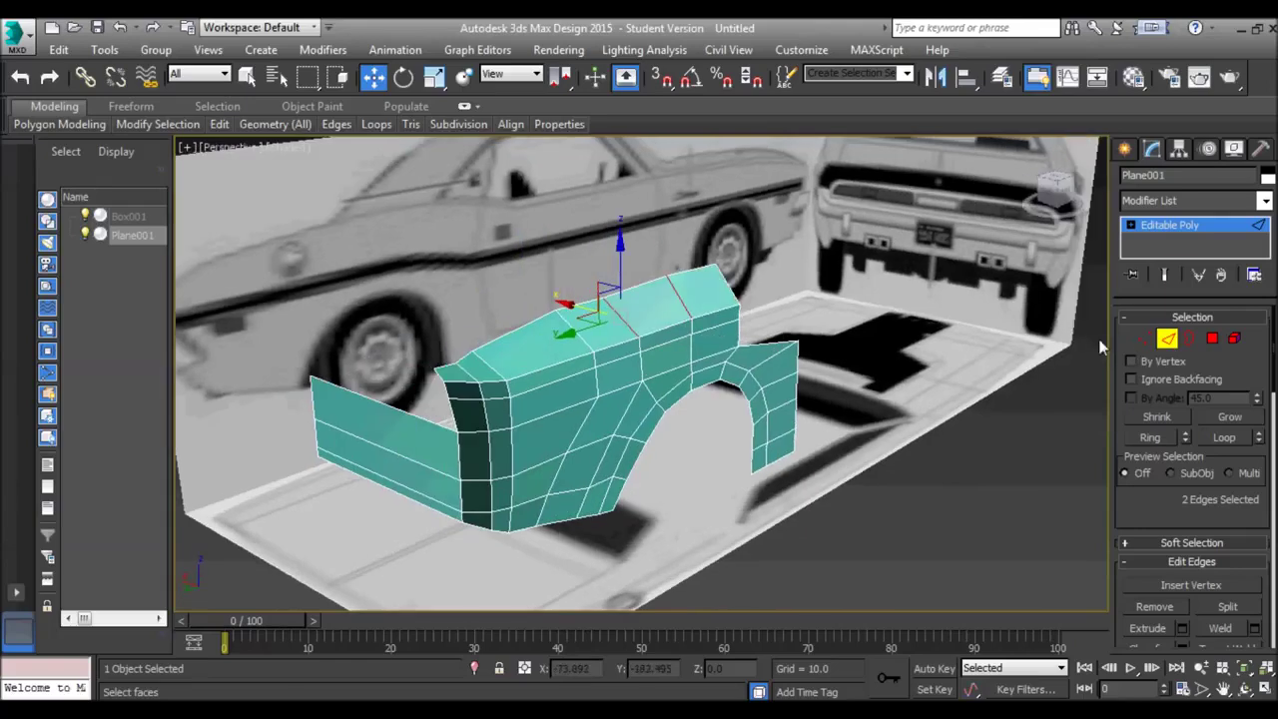
Add a Symmetry modifier to the whole body mesh, with Z as the mirror axis and Flip off
{"action": "left_click", "coordinate": [1165, 340]}
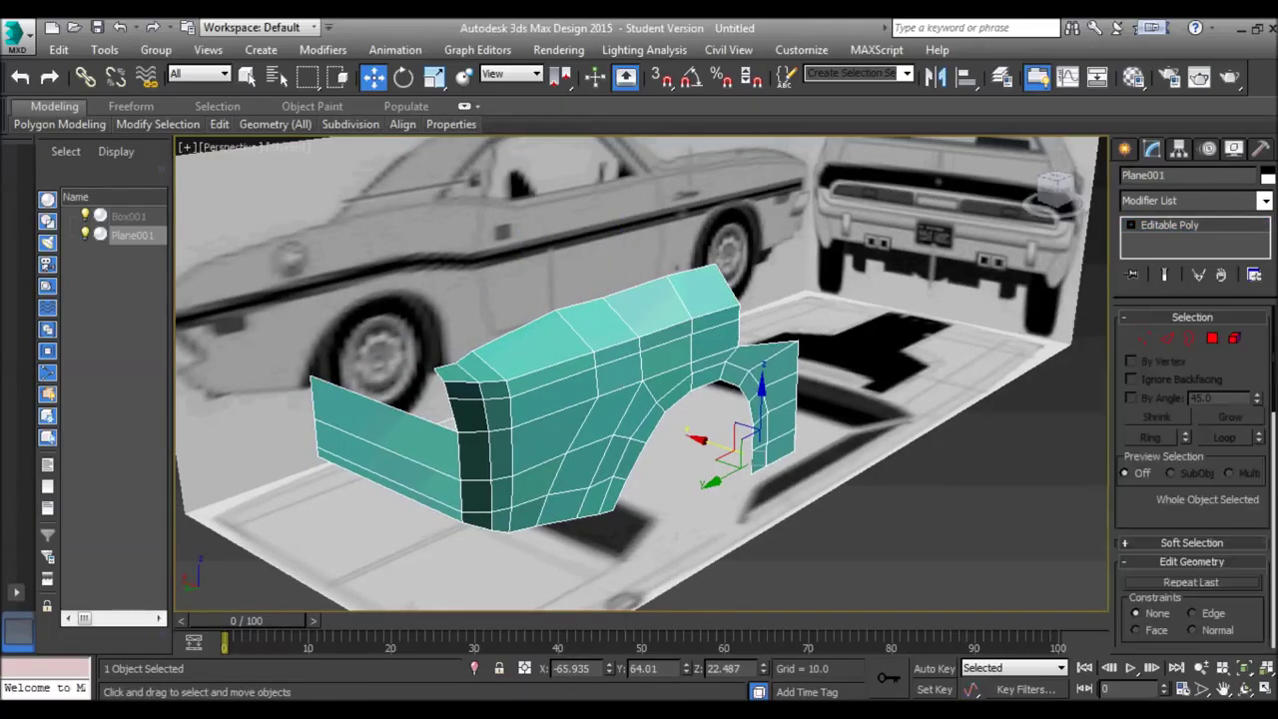
{"action": "left_click", "coordinate": [1262, 201]}
{"action": "left_click_drag", "start_coordinate": [1264, 313], "coordinate": [1263, 638]}
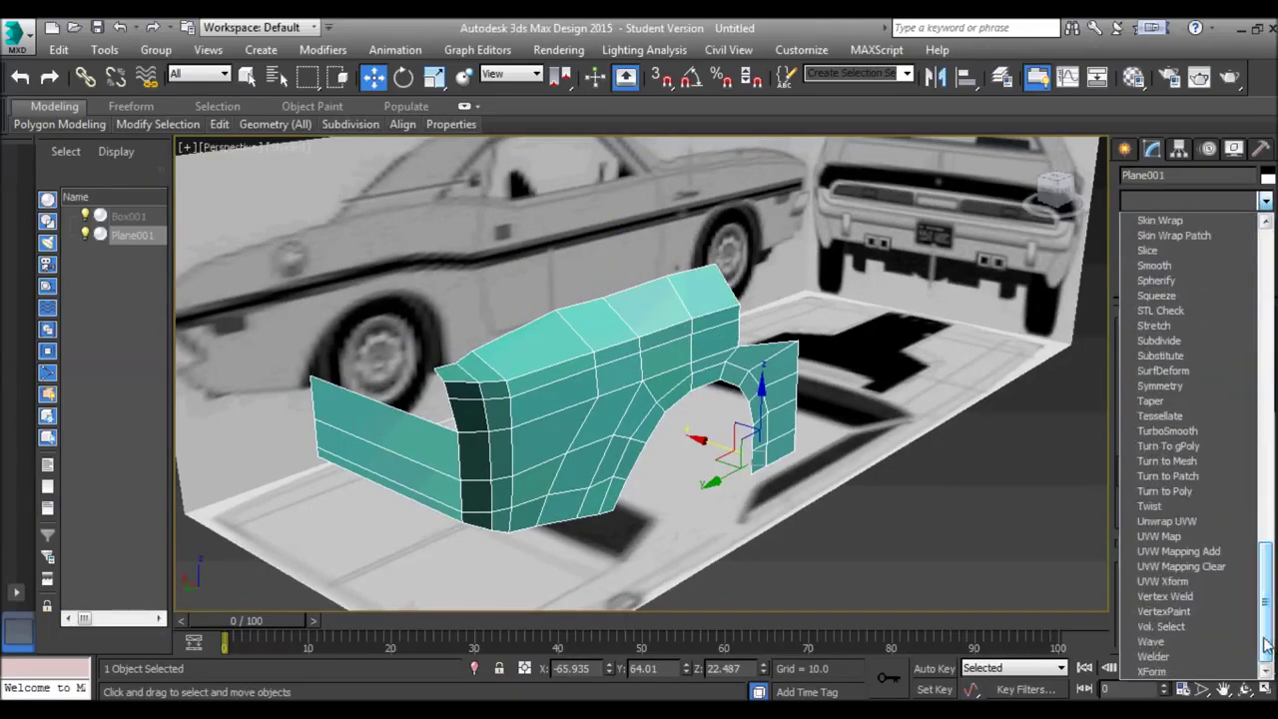
{"action": "left_click", "coordinate": [1158, 385]}
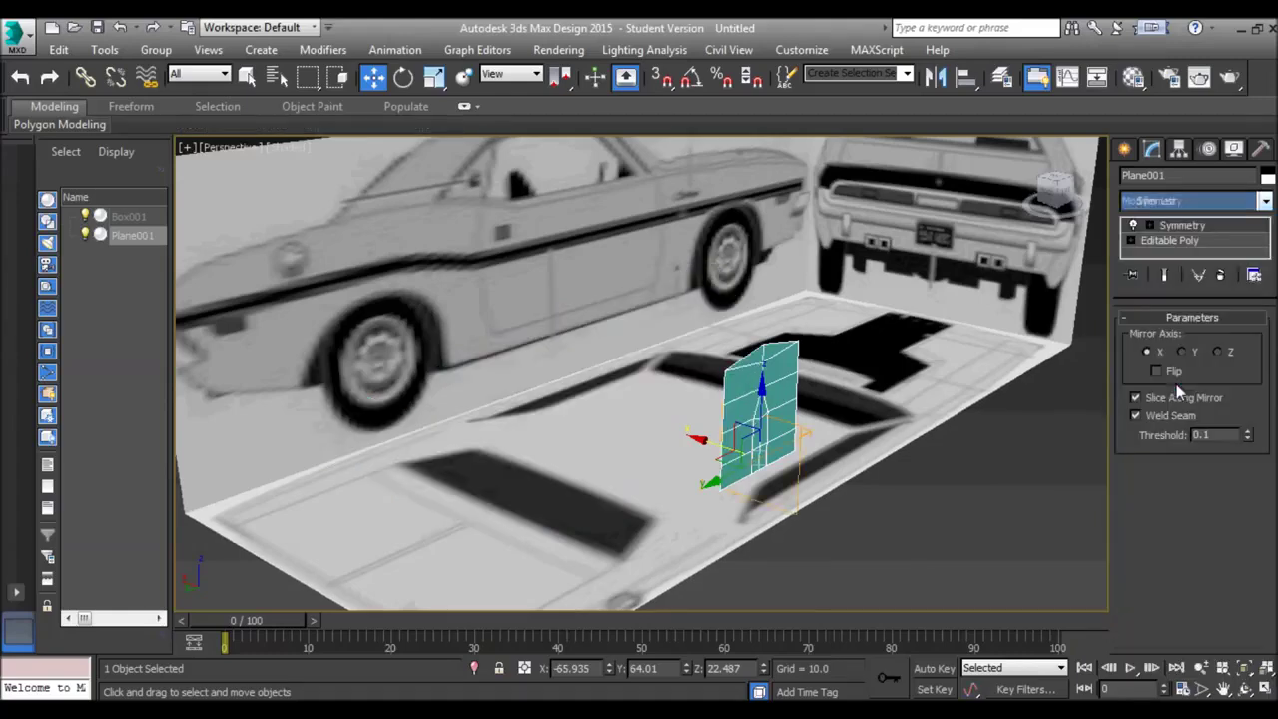
{"action": "left_click", "coordinate": [1150, 226]}
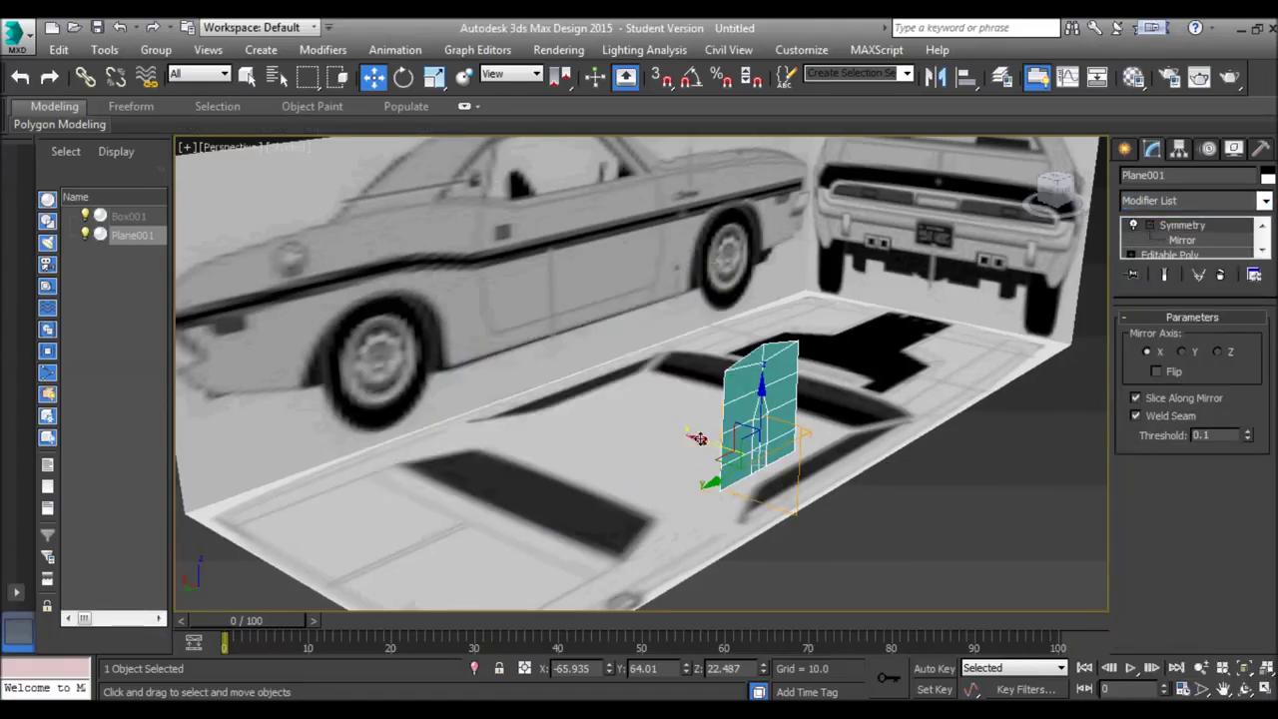
{"action": "left_click", "coordinate": [1155, 371]}
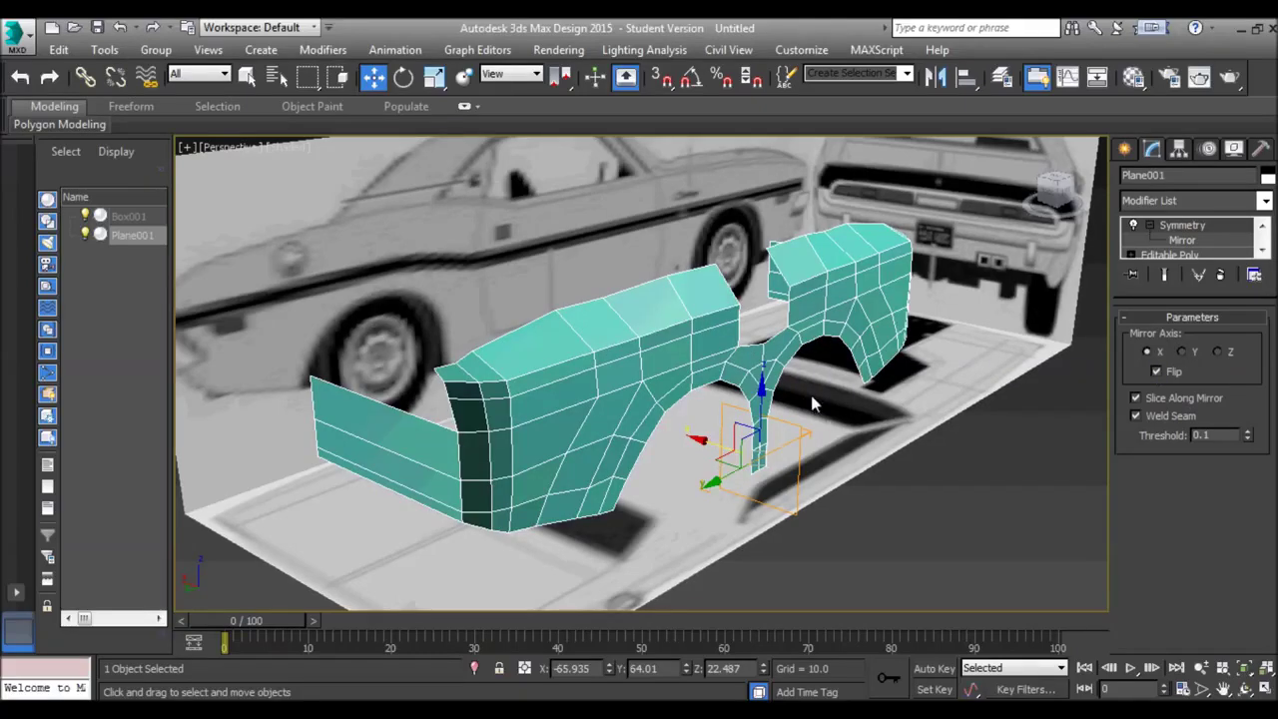
{"action": "left_click", "coordinate": [1182, 353]}
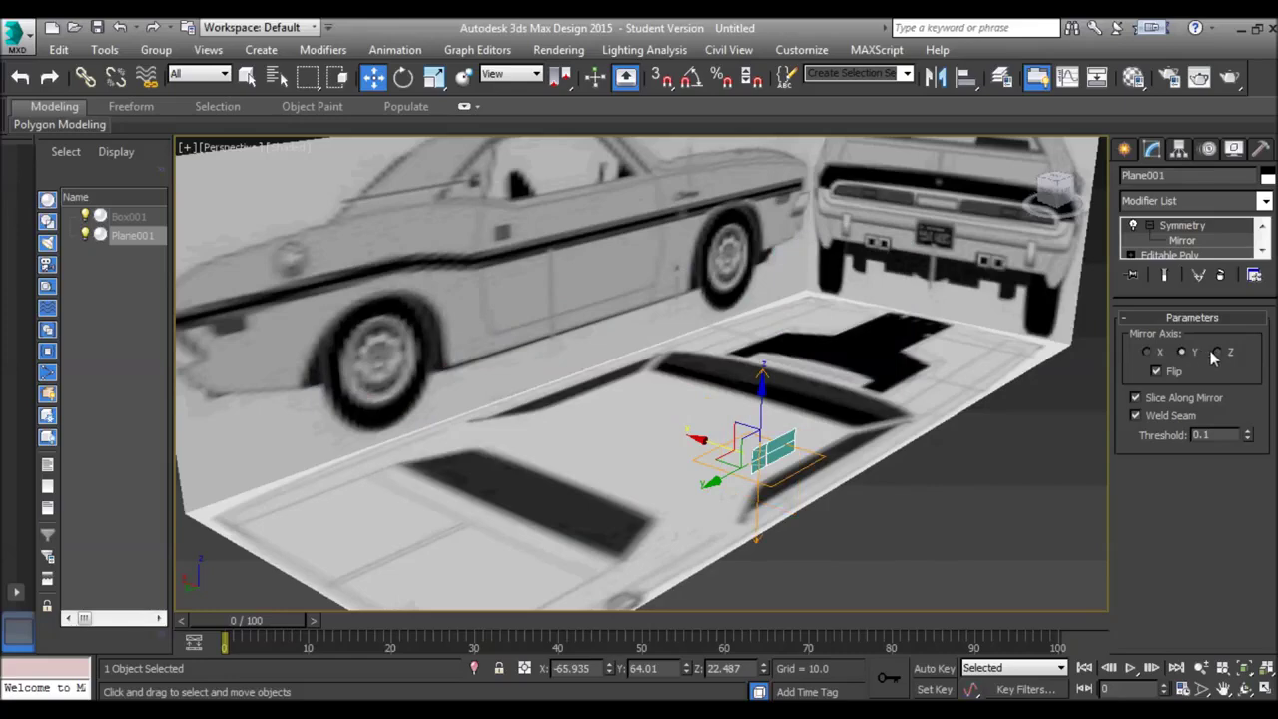
{"action": "left_click", "coordinate": [1218, 353]}
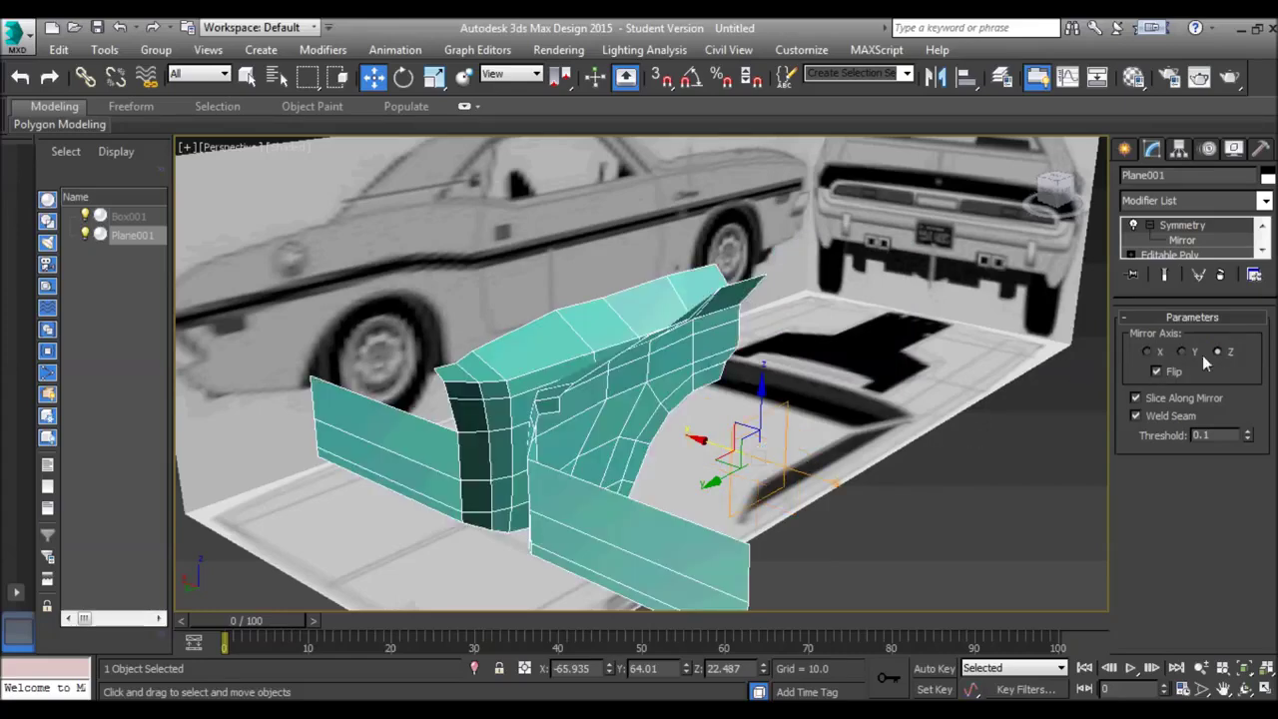
{"action": "left_click", "coordinate": [1155, 371]}
Move the Symmetry mirror along X to about -0.335, onto the car's centreline, and check the alignment in the top view
{"action": "left_click_drag", "start_coordinate": [707, 441], "coordinate": [733, 403]}
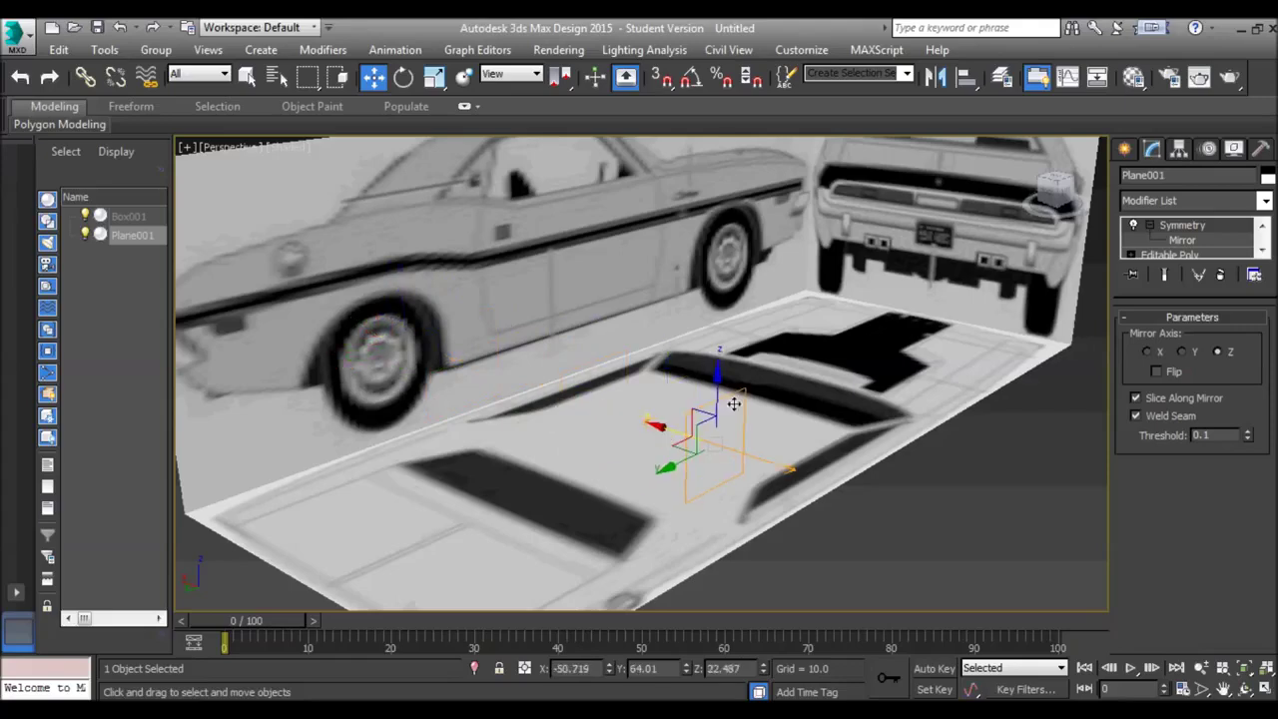
{"action": "left_click", "coordinate": [1181, 242]}
{"action": "left_click_drag", "start_coordinate": [708, 441], "coordinate": [534, 388]}
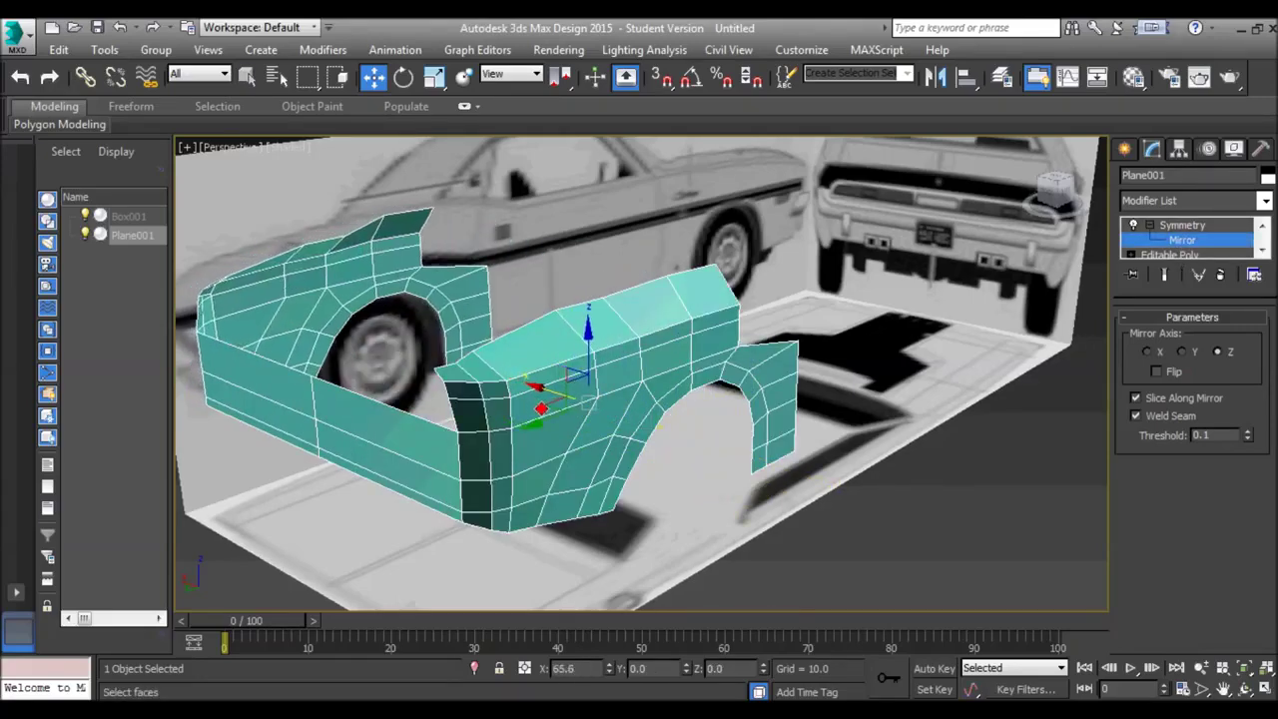
{"action": "key", "text": "t"}
{"action": "middle_click_drag", "start_coordinate": [570, 408], "coordinate": [532, 325]}
{"action": "scroll", "coordinate": [529, 327], "scroll_direction": "down", "scroll_amount": 3}
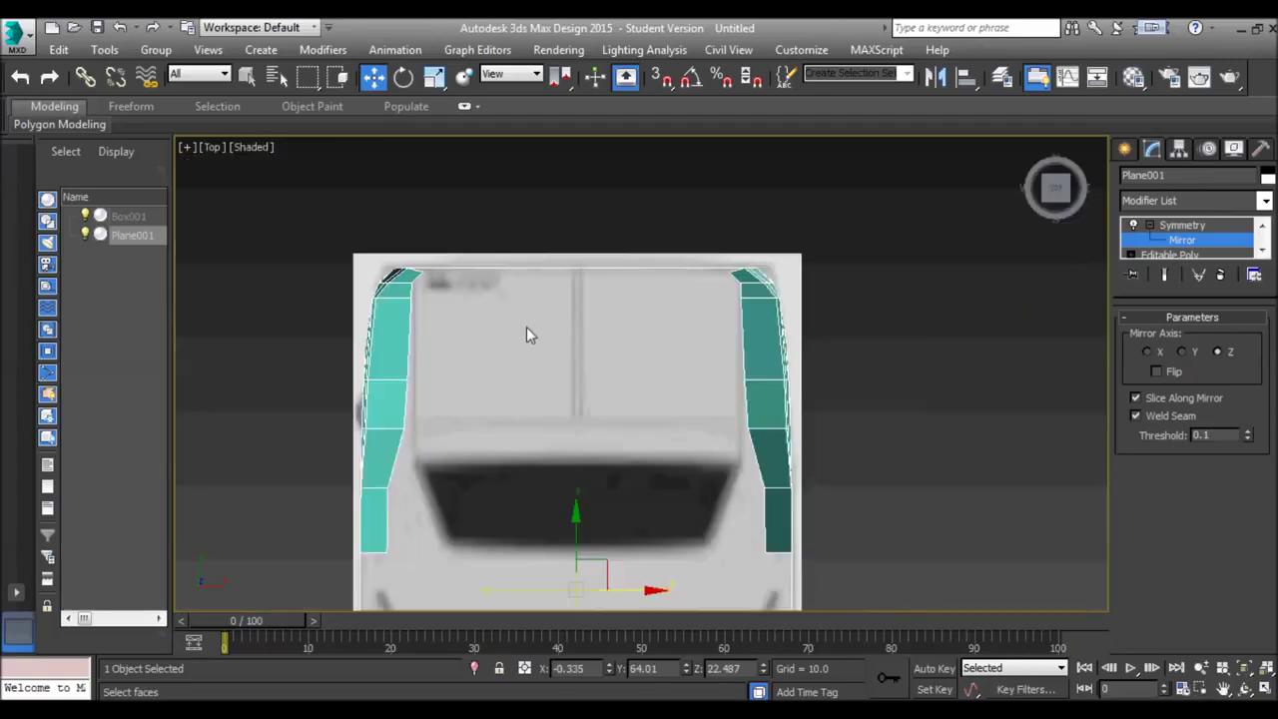
{"action": "scroll", "coordinate": [539, 345], "scroll_direction": "up", "scroll_amount": 2}
Check the mirrored body from behind in the perspective view and return to the Editable Poly level below Symmetry
{"action": "key", "text": "p"}
{"action": "scroll", "coordinate": [589, 355], "scroll_direction": "down", "scroll_amount": 5}
{"action": "middle_click_drag", "start_coordinate": [591, 349], "coordinate": [764, 359], "text": "alt"}
{"action": "scroll", "coordinate": [721, 399], "scroll_direction": "up", "scroll_amount": 4}
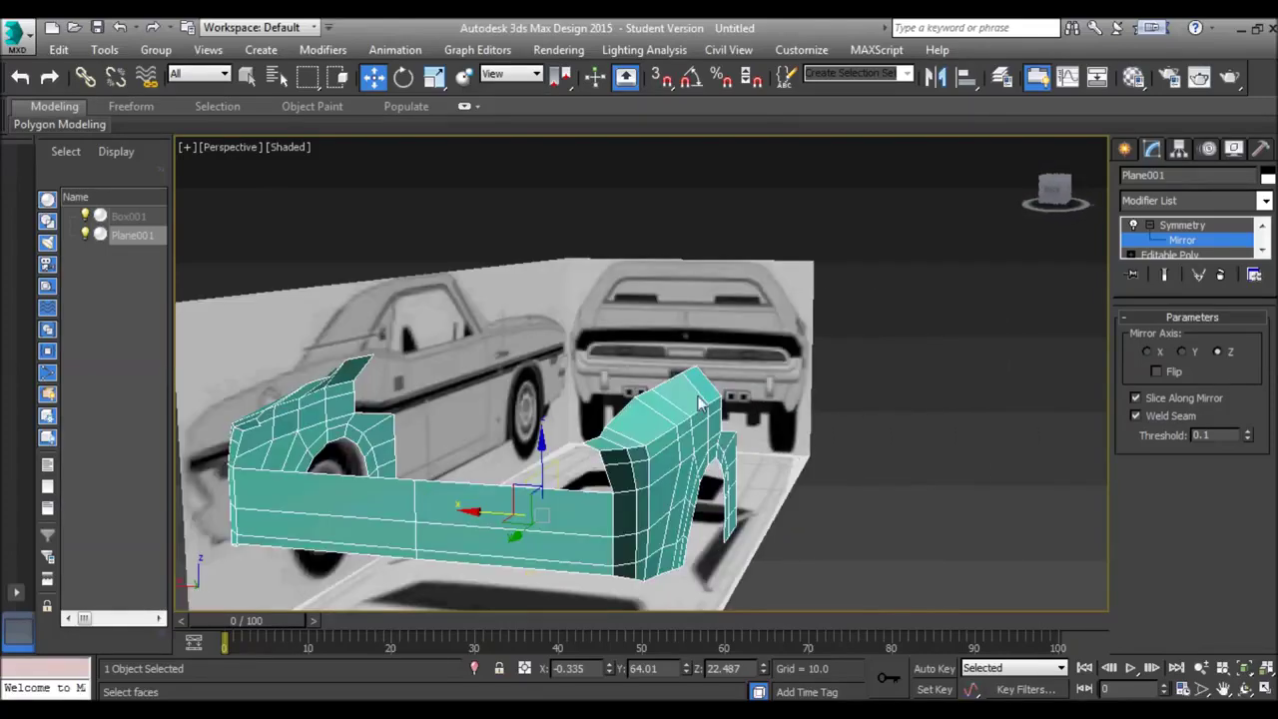
{"action": "left_click", "coordinate": [1193, 256]}
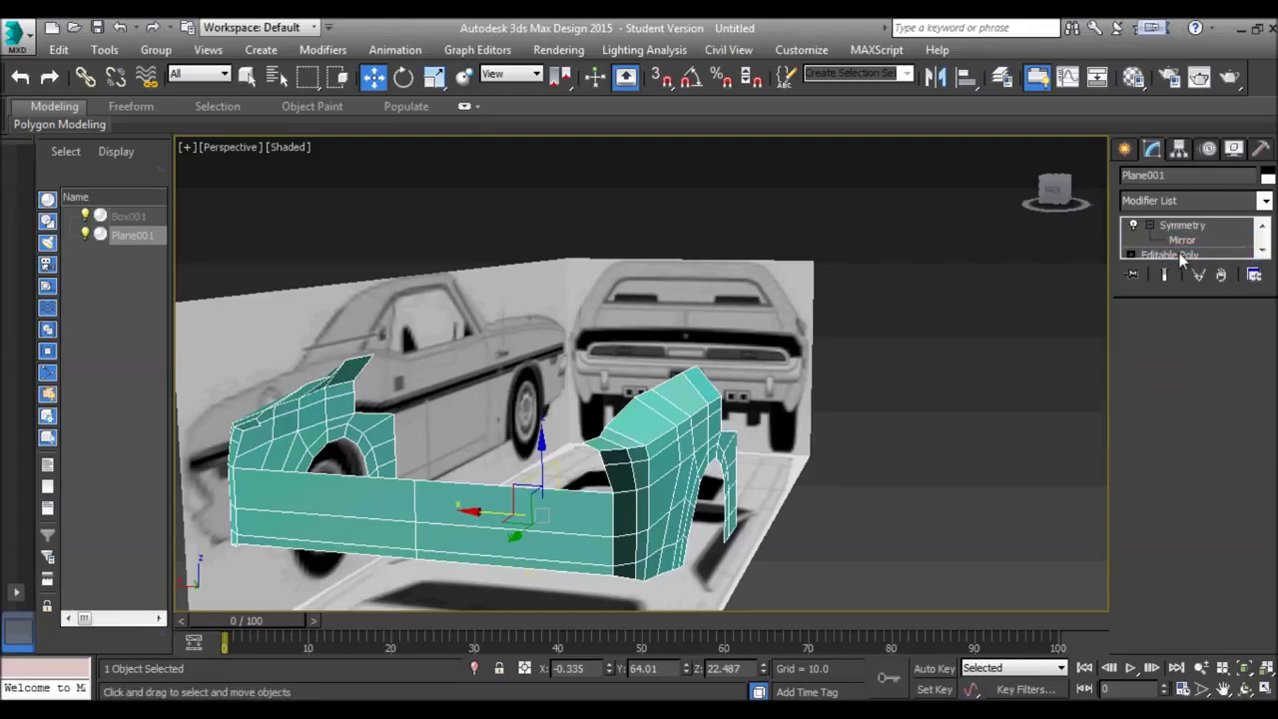
Turn on Show End Result and edit the Editable Poly at Edge level with the mirrored half visible
{"action": "left_click", "coordinate": [1166, 277]}
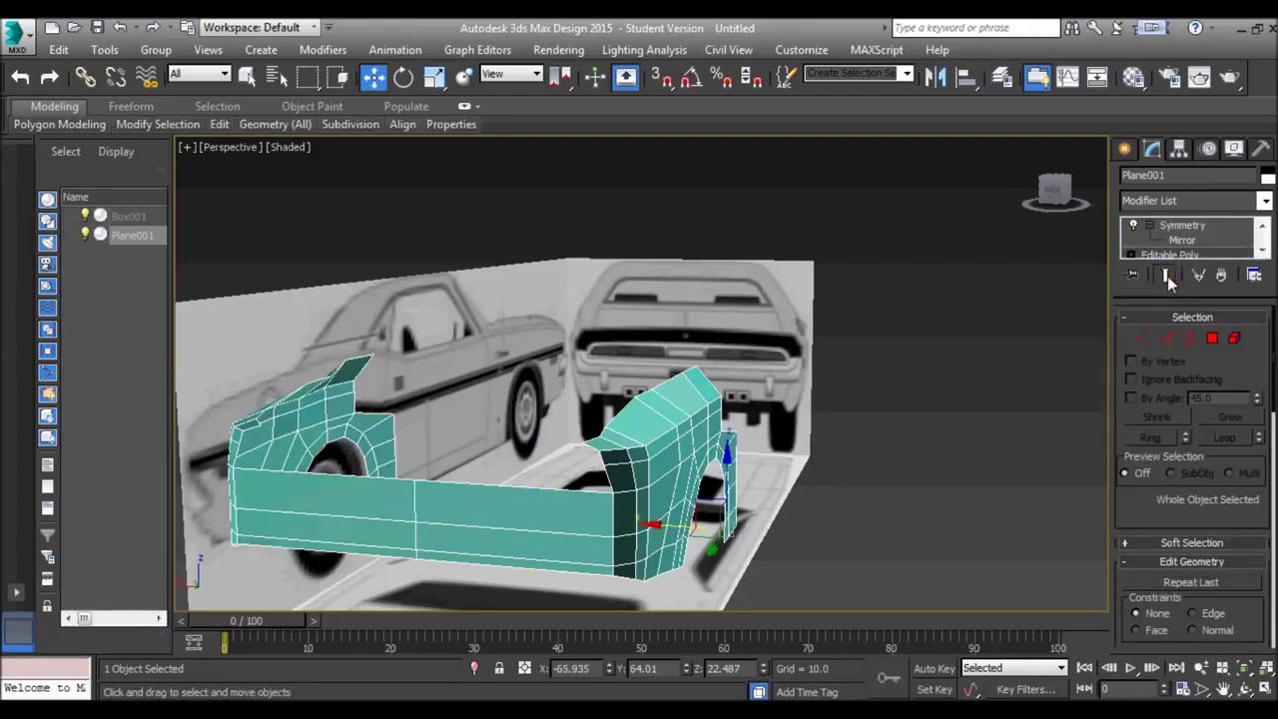
{"action": "left_click", "coordinate": [1167, 340]}
{"action": "middle_click_drag", "start_coordinate": [680, 394], "coordinate": [705, 389]}
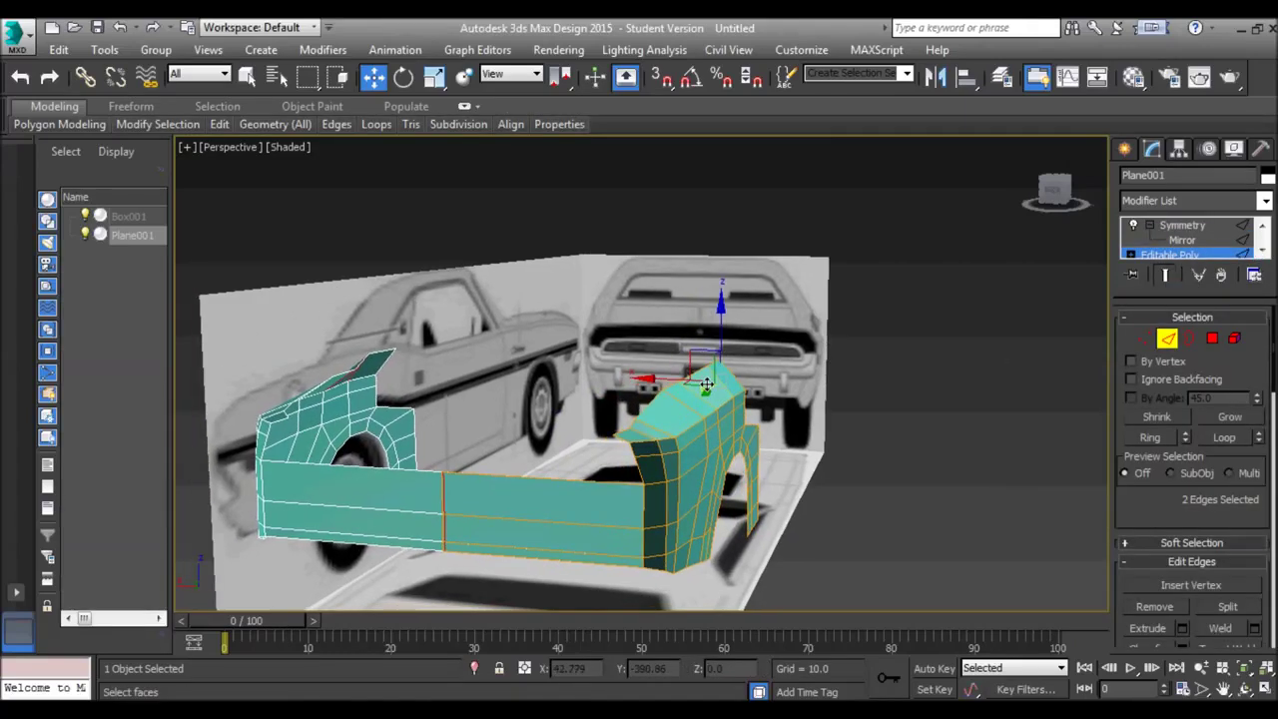
In the top view, move two inner vertices of the quarter panel's upper strip inward along X to meet the rear window's corners
{"action": "middle_click_drag", "start_coordinate": [702, 386], "coordinate": [699, 328]}
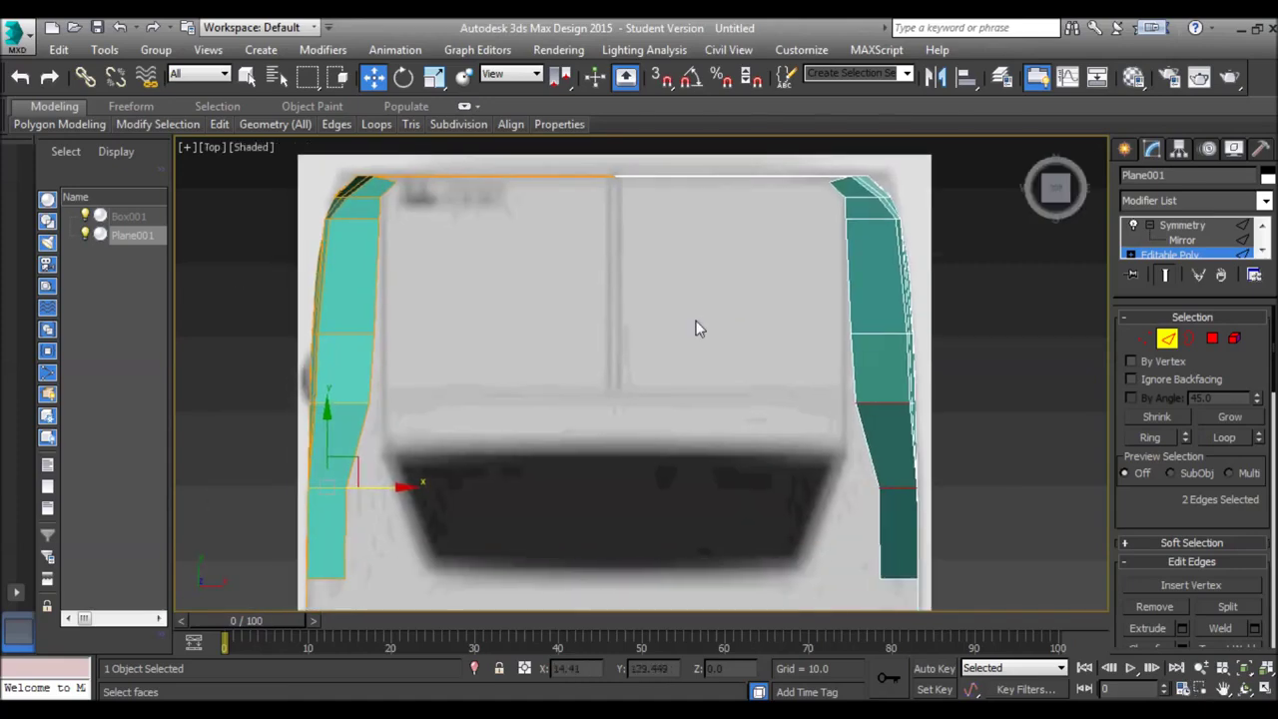
{"action": "scroll", "coordinate": [618, 399], "scroll_direction": "down", "scroll_amount": 4}
{"action": "middle_click_drag", "start_coordinate": [544, 429], "coordinate": [562, 407]}
{"action": "scroll", "coordinate": [518, 431], "scroll_direction": "up", "scroll_amount": 6}
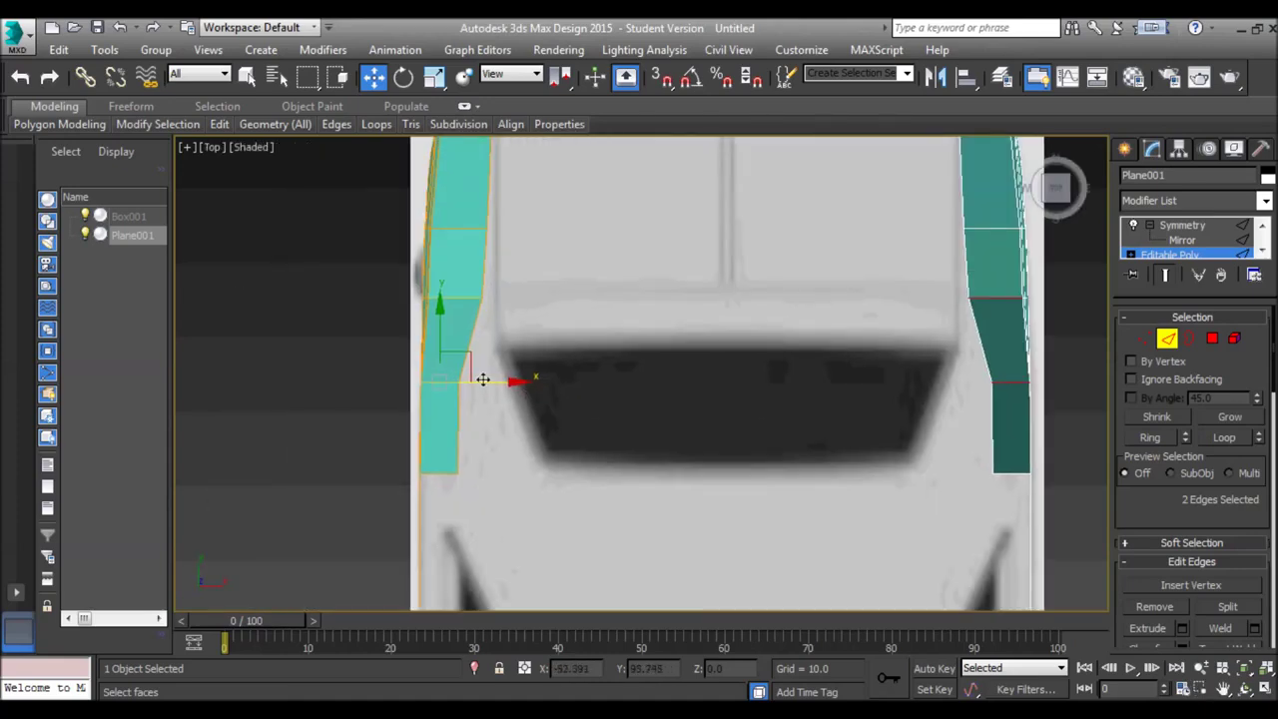
{"action": "key", "text": "1"}
{"action": "left_click", "coordinate": [457, 383]}
{"action": "left_click_drag", "start_coordinate": [509, 383], "coordinate": [552, 388]}
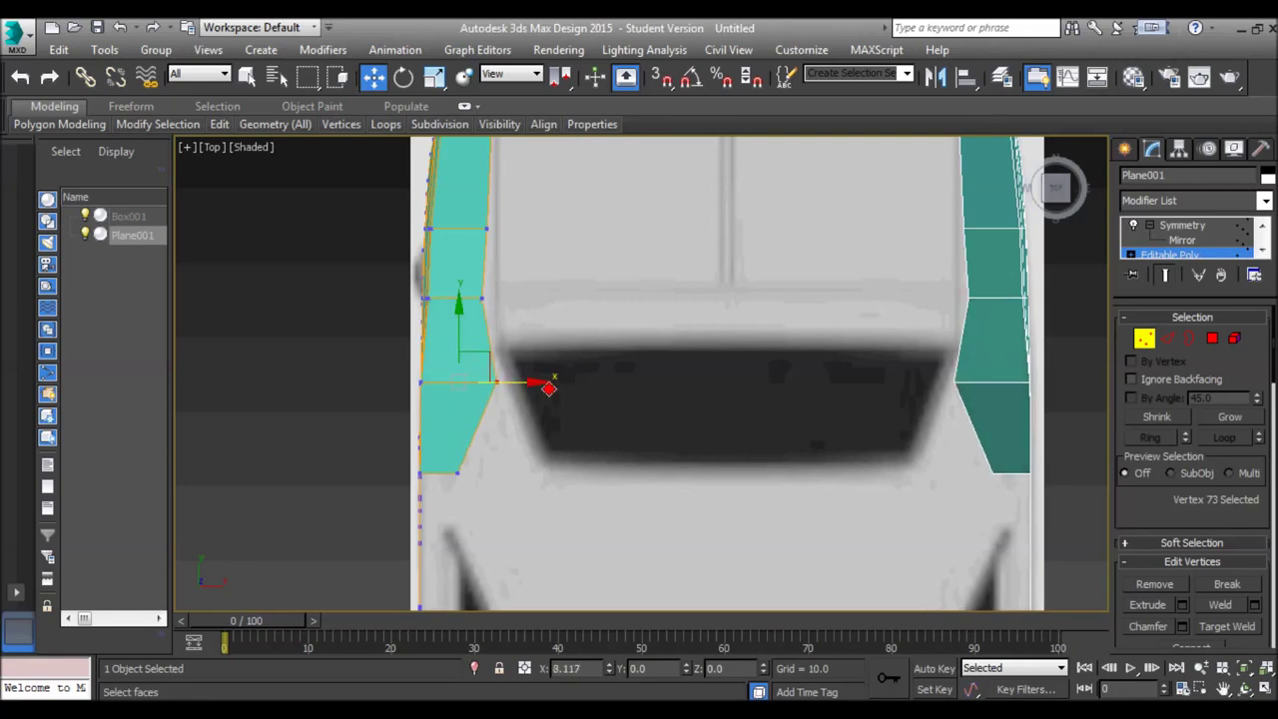
{"action": "left_click", "coordinate": [457, 473]}
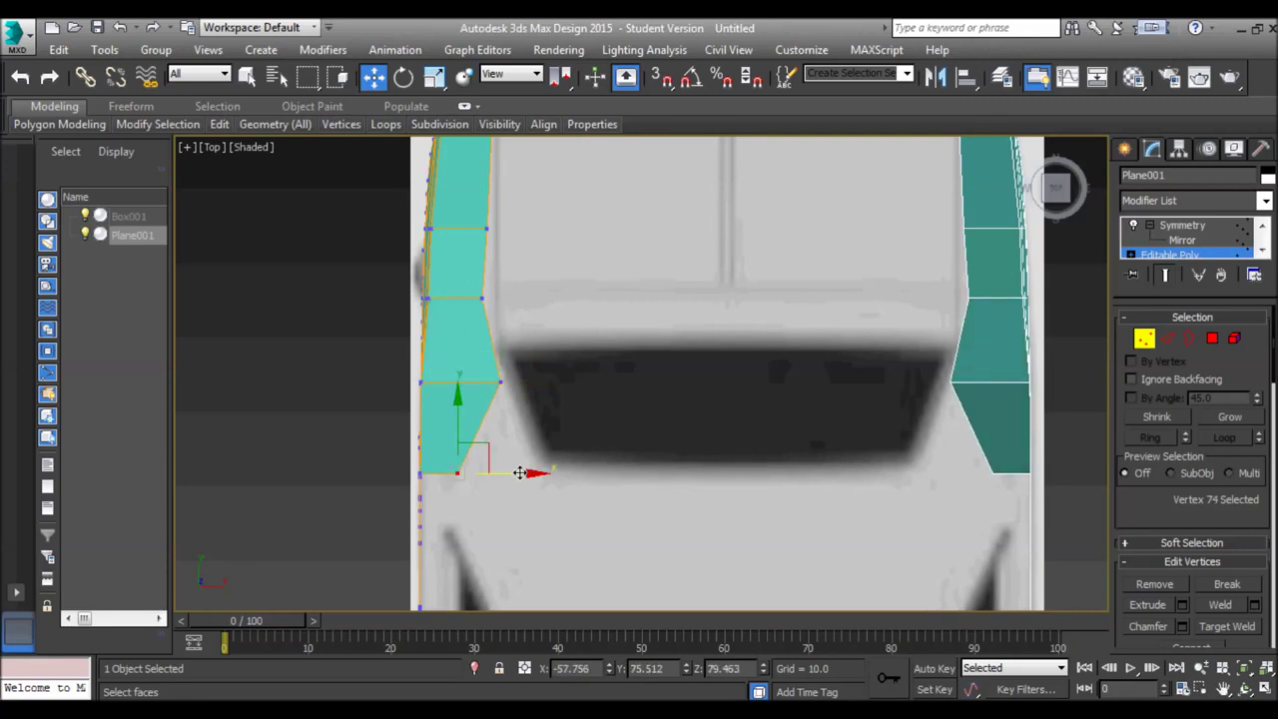
{"action": "left_click_drag", "start_coordinate": [522, 471], "coordinate": [596, 473]}
Extend the quarter panel's inner top edge along X to about 1.0, forming a rear deck strip that reaches the car's centreline
{"action": "key", "text": "p"}
{"action": "middle_click_drag", "start_coordinate": [585, 448], "coordinate": [751, 380], "text": "alt"}
{"action": "middle_click_drag", "start_coordinate": [559, 381], "coordinate": [1091, 339], "text": "alt"}
{"action": "scroll", "coordinate": [749, 359], "scroll_direction": "down", "scroll_amount": 5}
{"action": "left_click", "coordinate": [1168, 340]}
{"action": "left_click", "coordinate": [856, 431]}
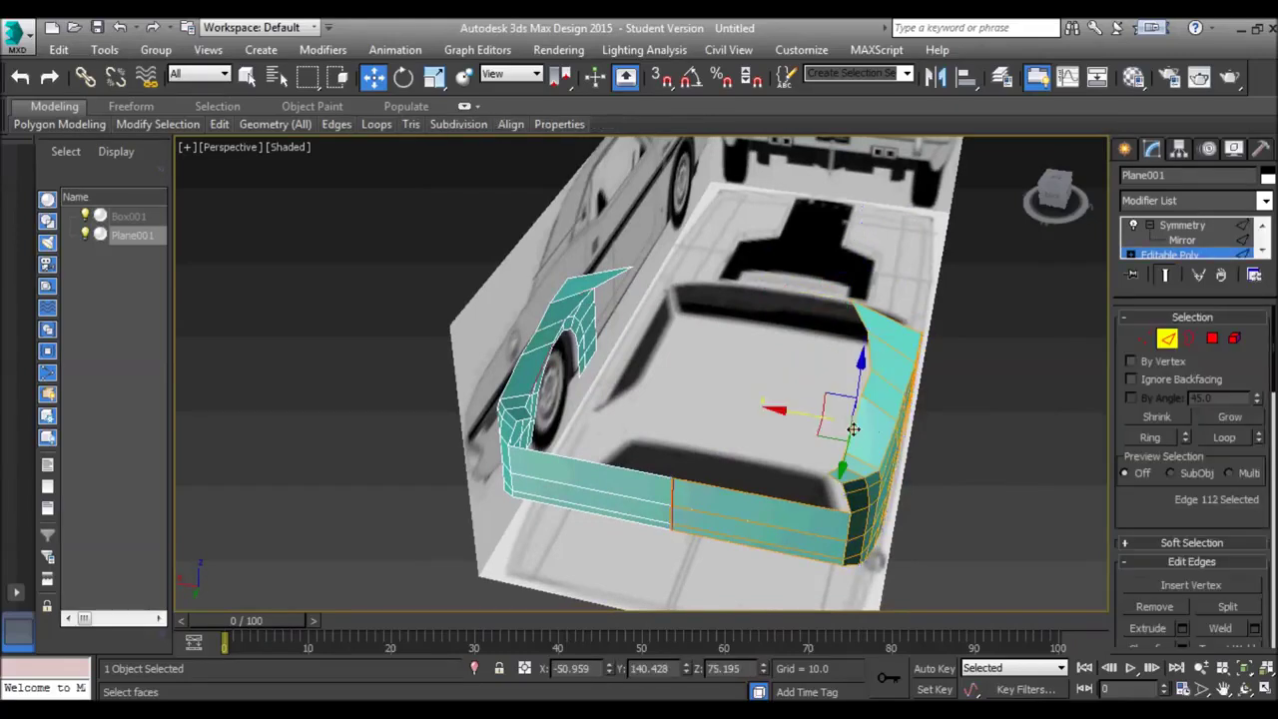
{"action": "left_click_drag", "start_coordinate": [838, 412], "coordinate": [634, 392], "text": "shift"}
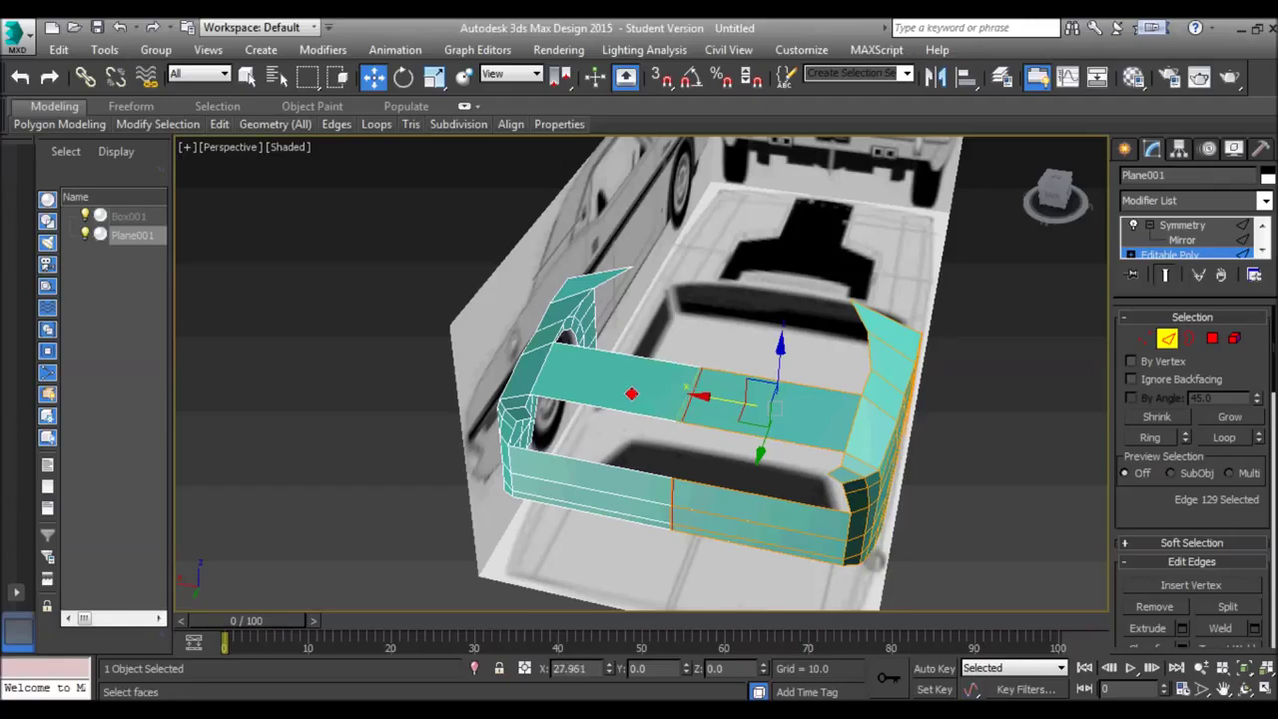
Examine the new rear deck strip and the quarter panel from the side and rear in the perspective view
{"action": "middle_click_drag", "start_coordinate": [631, 393], "coordinate": [546, 350], "text": "alt"}
{"action": "mouse_move", "coordinate": [719, 424]}
{"action": "middle_mouse_down"}
{"action": "mouse_move", "coordinate": [649, 422]}
{"action": "mouse_move", "coordinate": [604, 449]}
{"action": "mouse_move", "coordinate": [650, 427]}
{"action": "mouse_move", "coordinate": [733, 431]}
{"action": "middle_mouse_up"}
{"action": "scroll", "coordinate": [639, 441], "scroll_direction": "down", "scroll_amount": 4}
{"action": "middle_click_drag", "start_coordinate": [827, 454], "coordinate": [722, 471]}
{"action": "scroll", "coordinate": [721, 471], "scroll_direction": "up", "scroll_amount": 3}
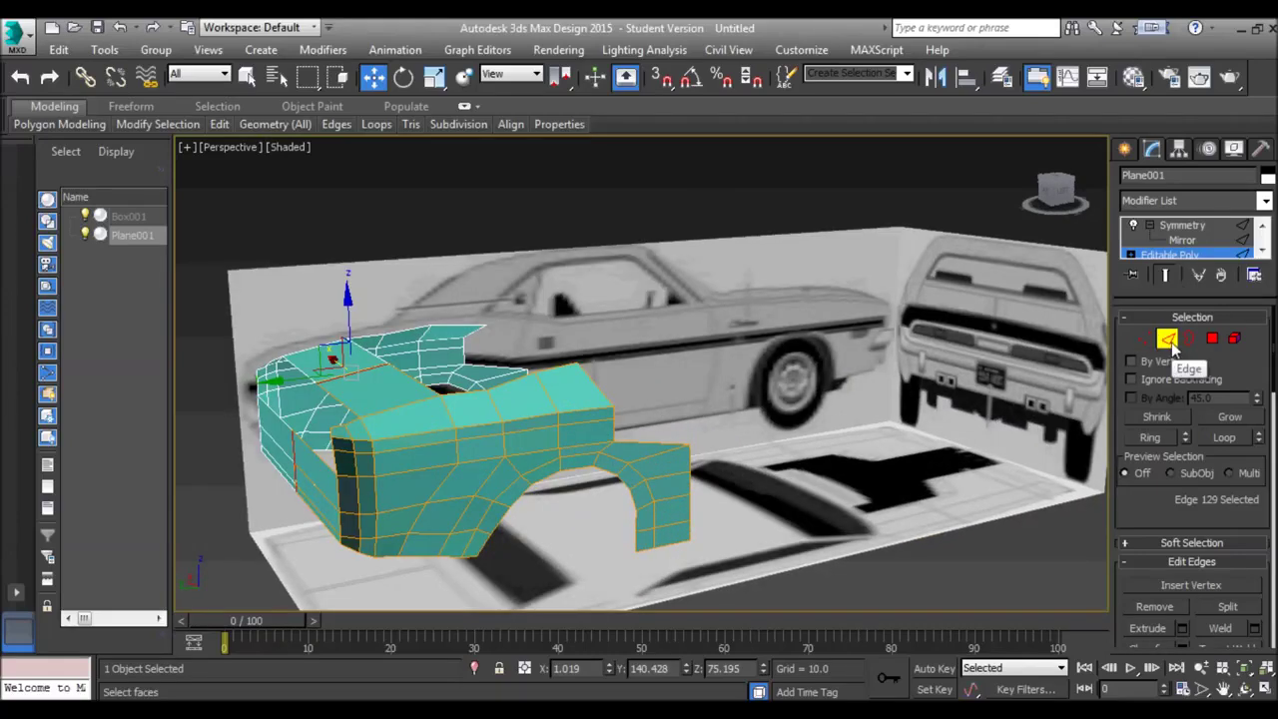
{"action": "middle_click_drag", "start_coordinate": [608, 452], "coordinate": [723, 417]}
{"action": "middle_click_drag", "start_coordinate": [645, 399], "coordinate": [657, 397]}
{"action": "scroll", "coordinate": [658, 398], "scroll_direction": "up", "scroll_amount": 3}
{"action": "middle_click_drag", "start_coordinate": [480, 355], "coordinate": [605, 319], "text": "alt"}
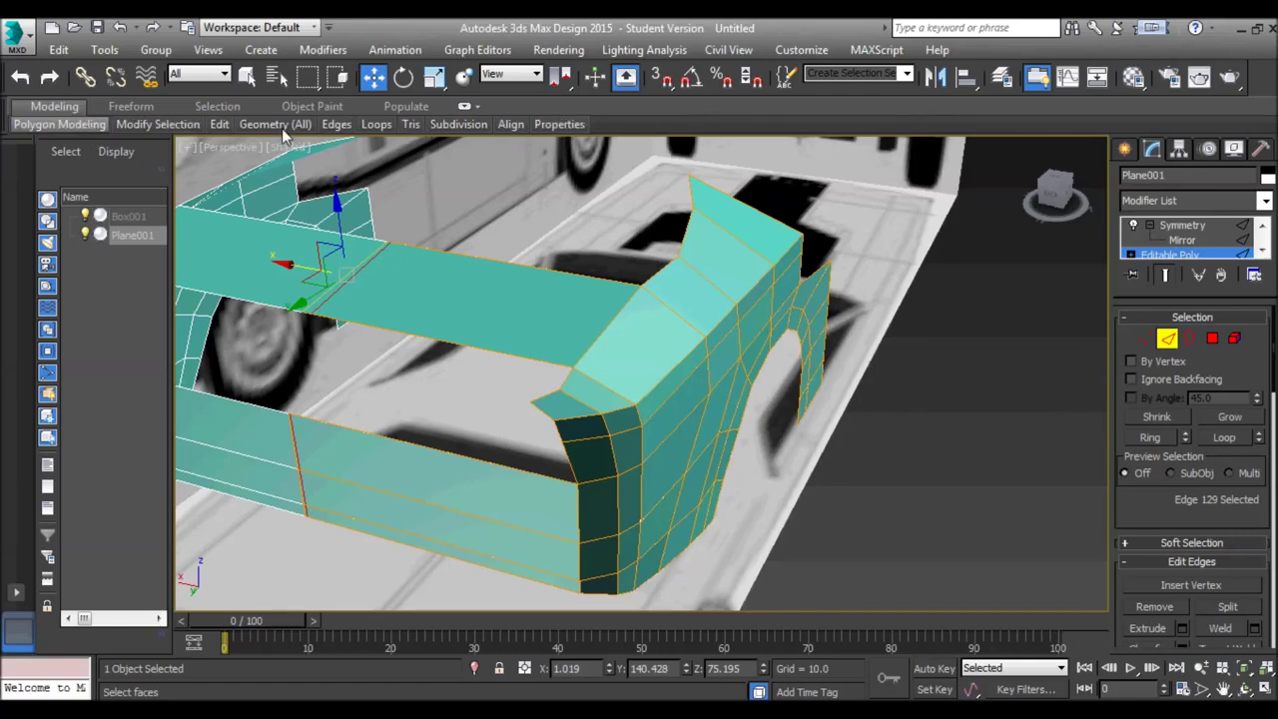
Apply Set Flow to the two lengthwise edge loops along the quarter panel's upper shoulder
{"action": "mouse_move", "coordinate": [279, 125]}
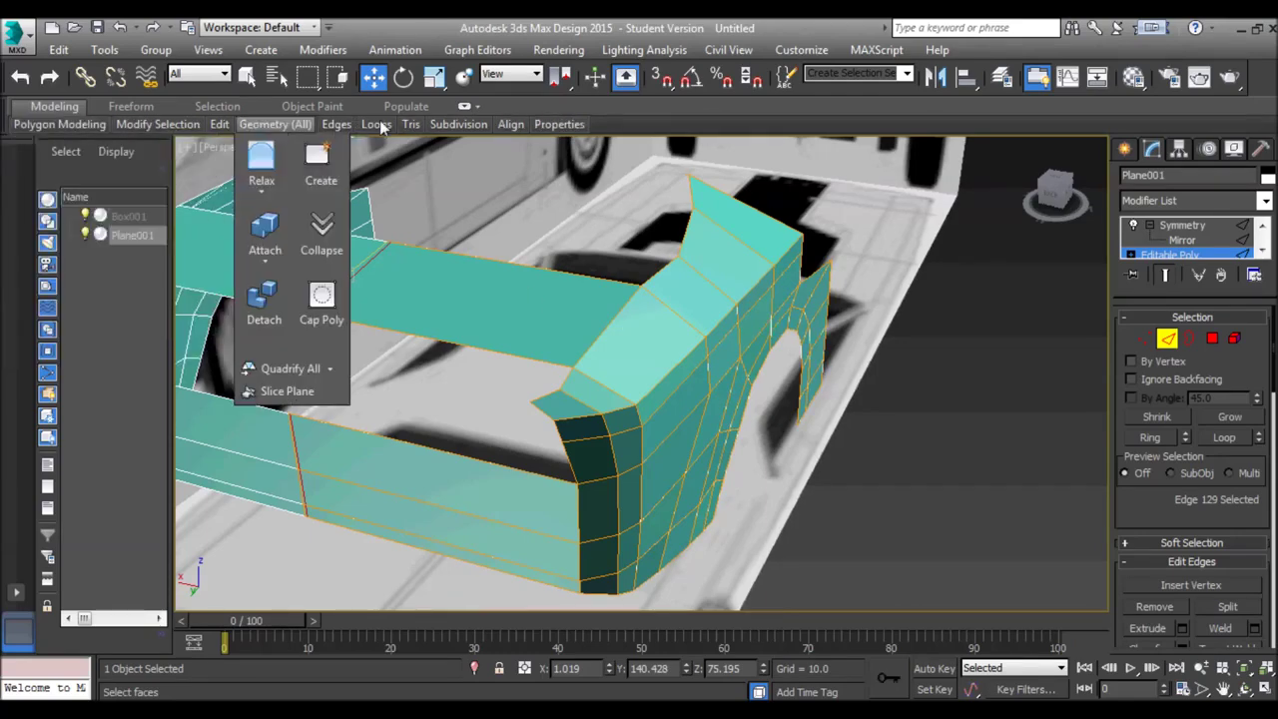
{"action": "mouse_move", "coordinate": [380, 128]}
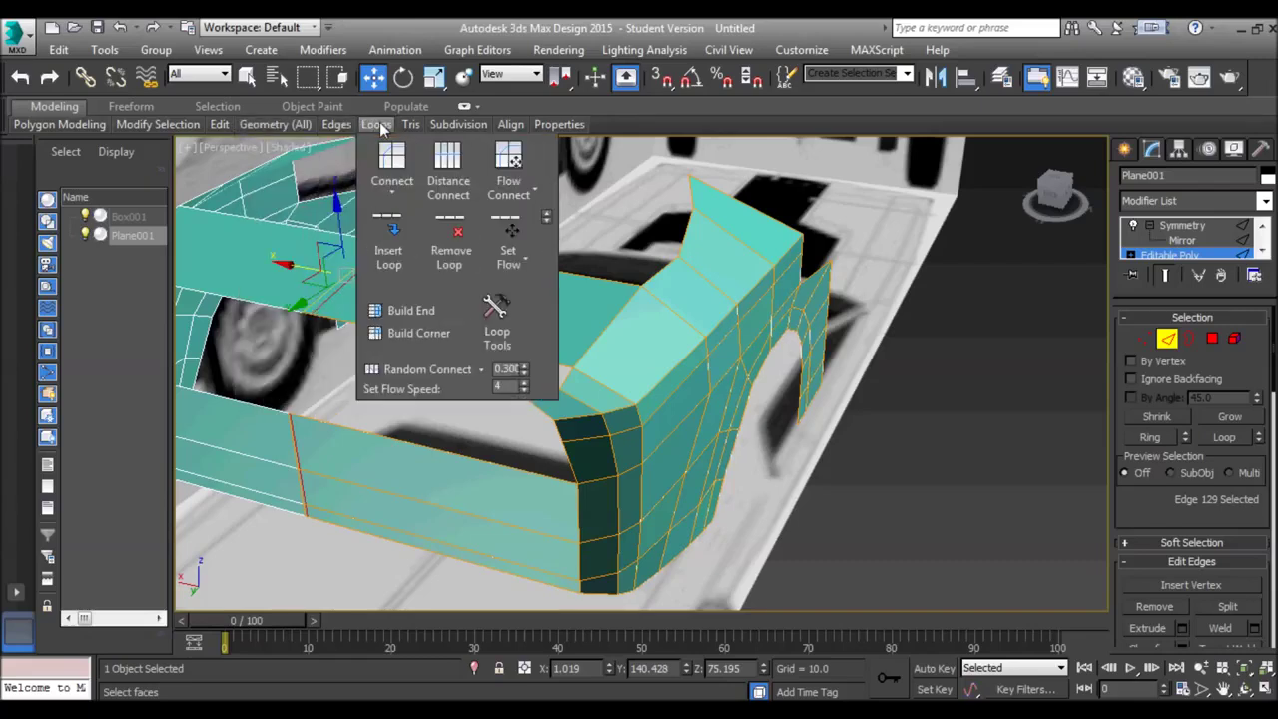
{"action": "double_click", "coordinate": [673, 392]}
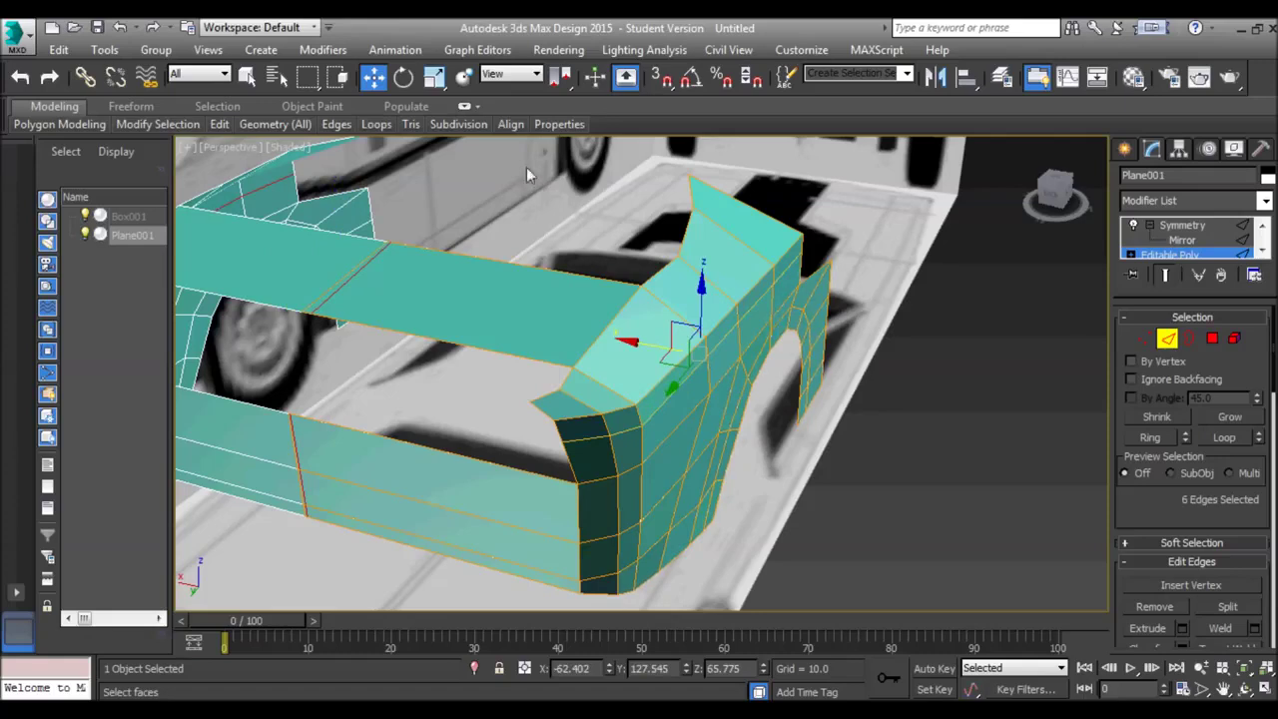
{"action": "mouse_move", "coordinate": [376, 124]}
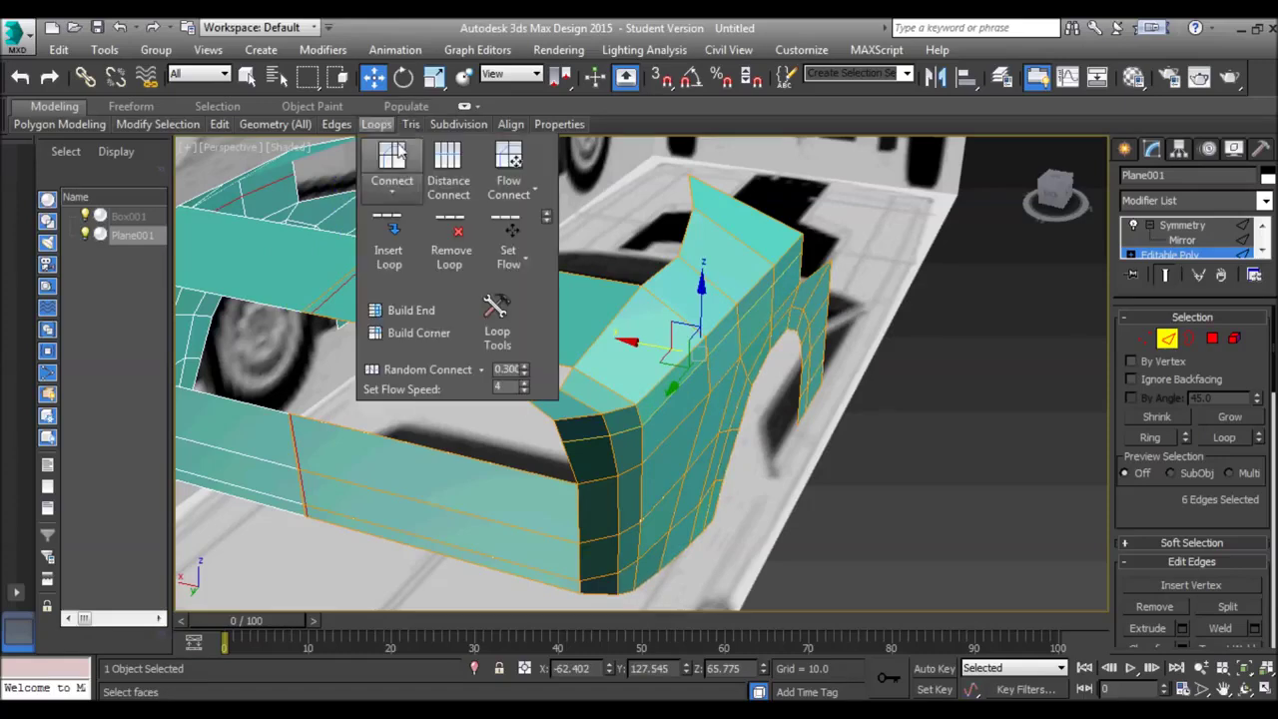
{"action": "left_click", "coordinate": [512, 232]}
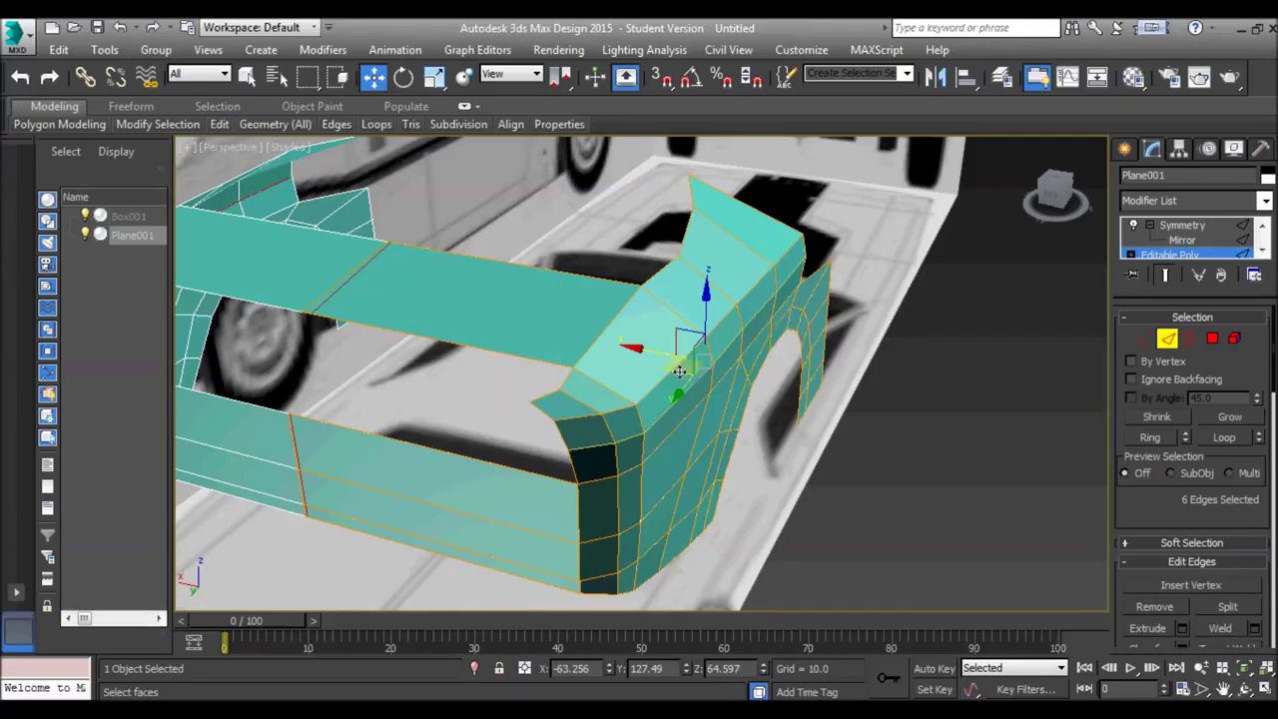
{"action": "left_click_drag", "start_coordinate": [642, 400], "coordinate": [647, 394]}
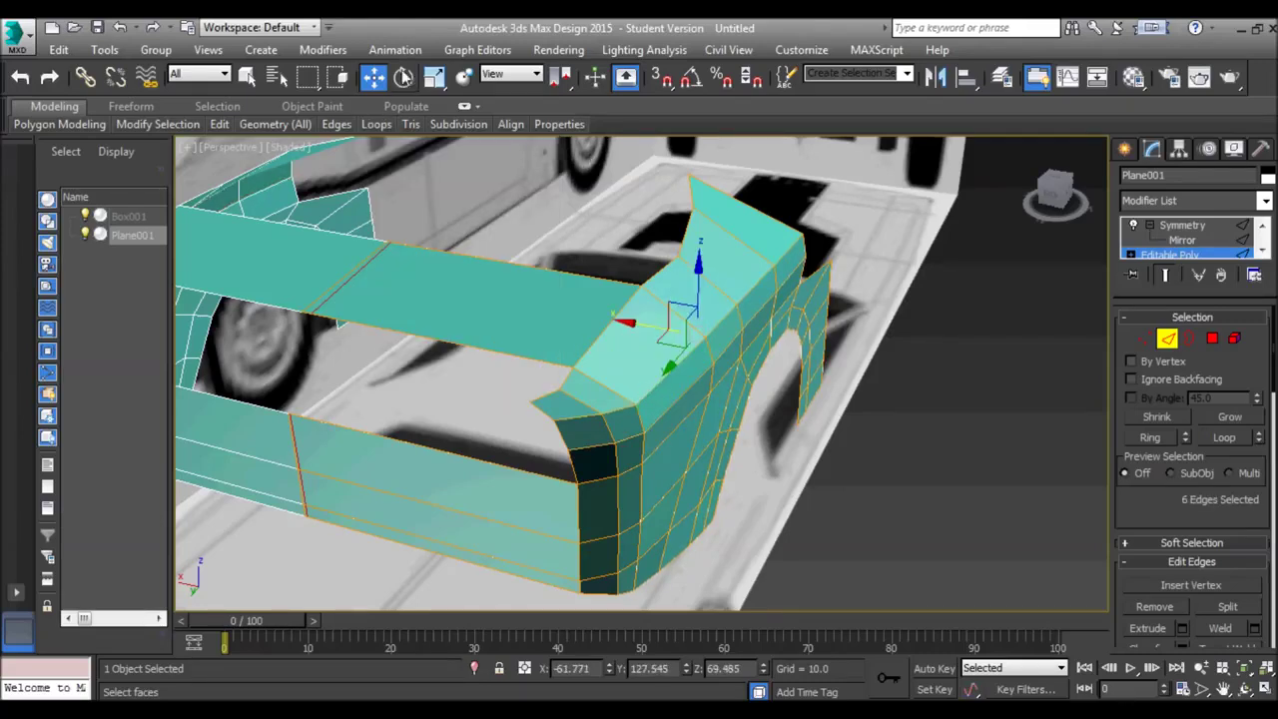
{"action": "mouse_move", "coordinate": [376, 123]}
{"action": "left_click", "coordinate": [509, 239]}
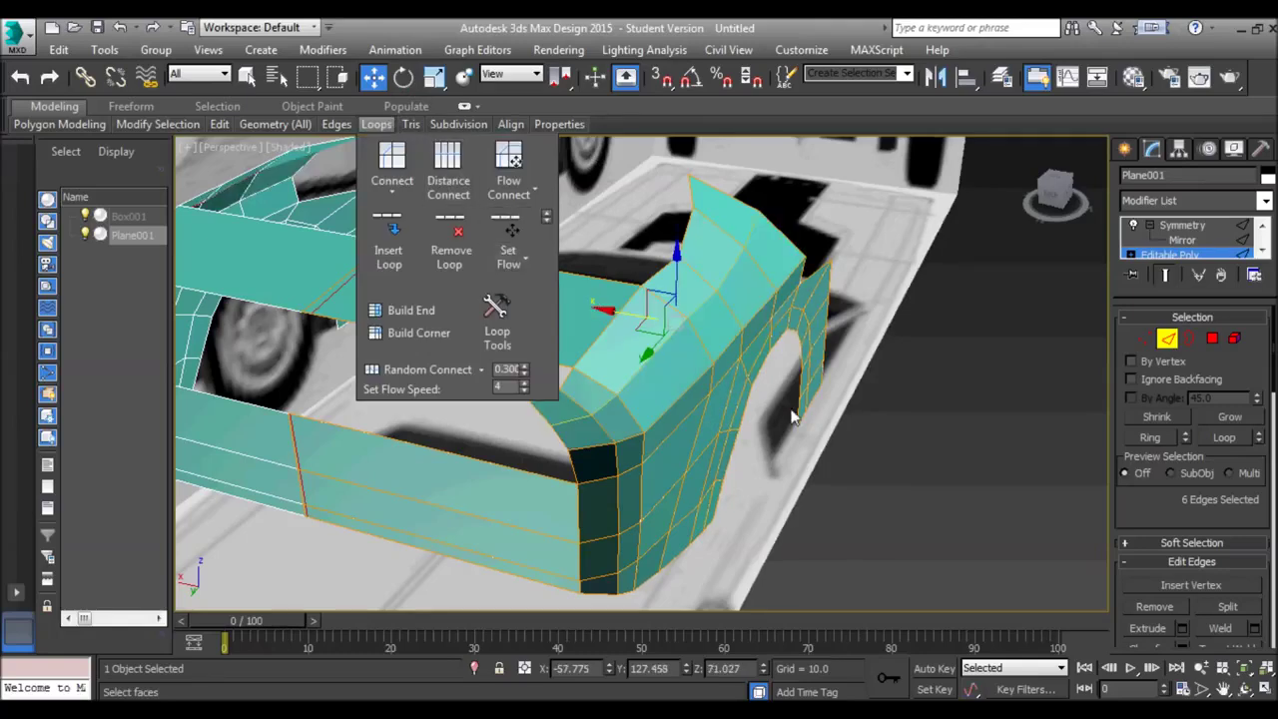
Apply Set Flow to the three horizontal edge loops that run across the rear panel and around its corner
{"action": "double_click", "coordinate": [661, 434]}
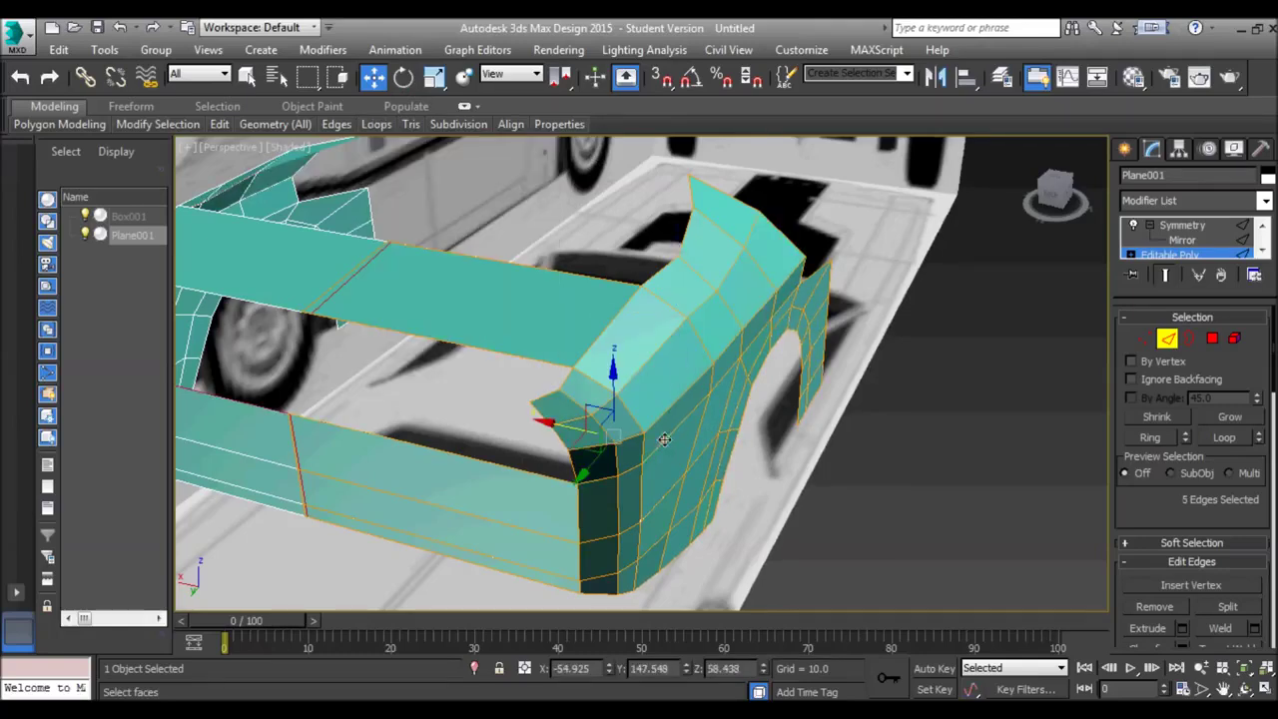
{"action": "mouse_move", "coordinate": [385, 124]}
{"action": "left_click", "coordinate": [510, 240]}
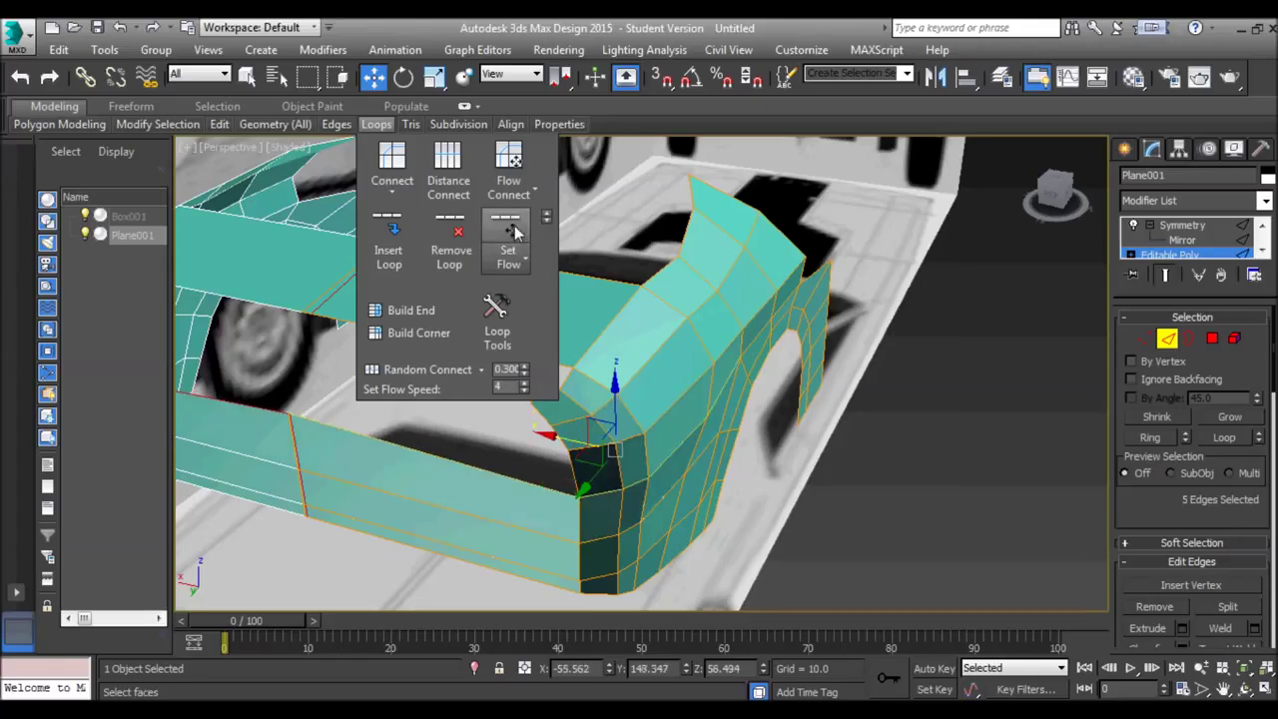
{"action": "middle_click_drag", "start_coordinate": [727, 373], "coordinate": [761, 318], "text": "alt"}
{"action": "left_click", "coordinate": [634, 523]}
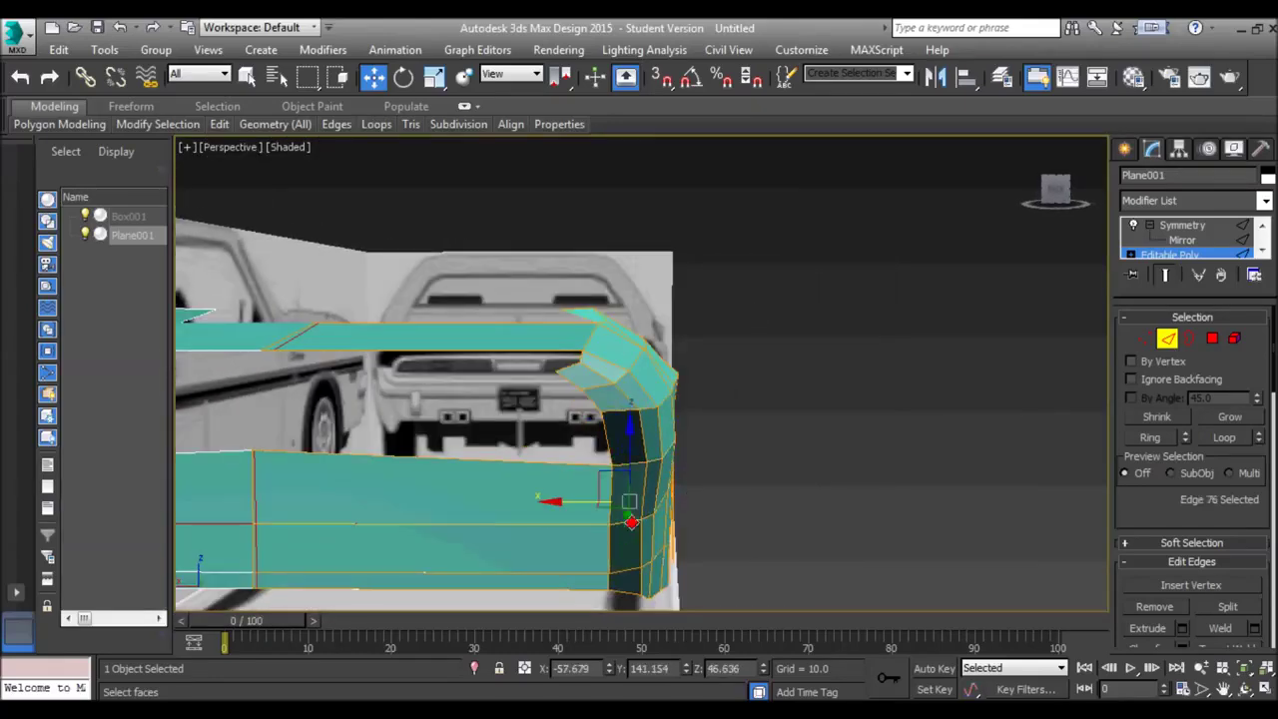
{"action": "left_click", "coordinate": [375, 124]}
{"action": "left_click", "coordinate": [510, 240]}
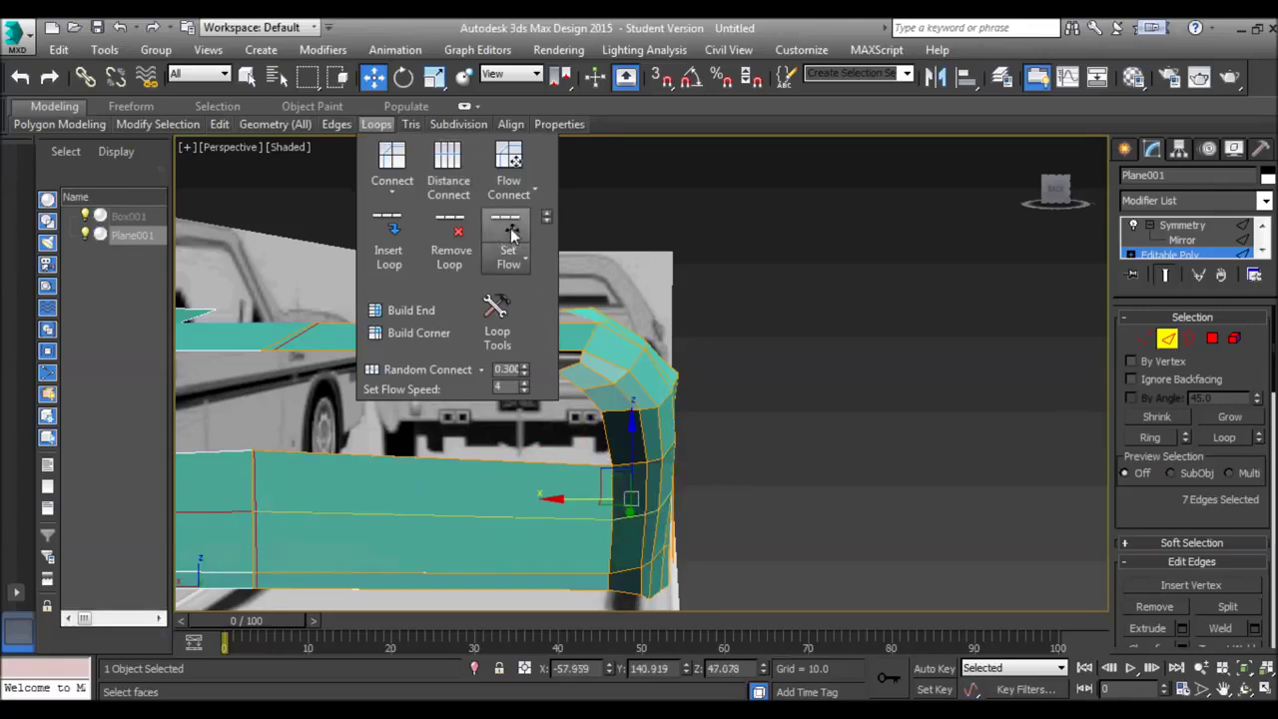
{"action": "middle_click_drag", "start_coordinate": [692, 429], "coordinate": [688, 294]}
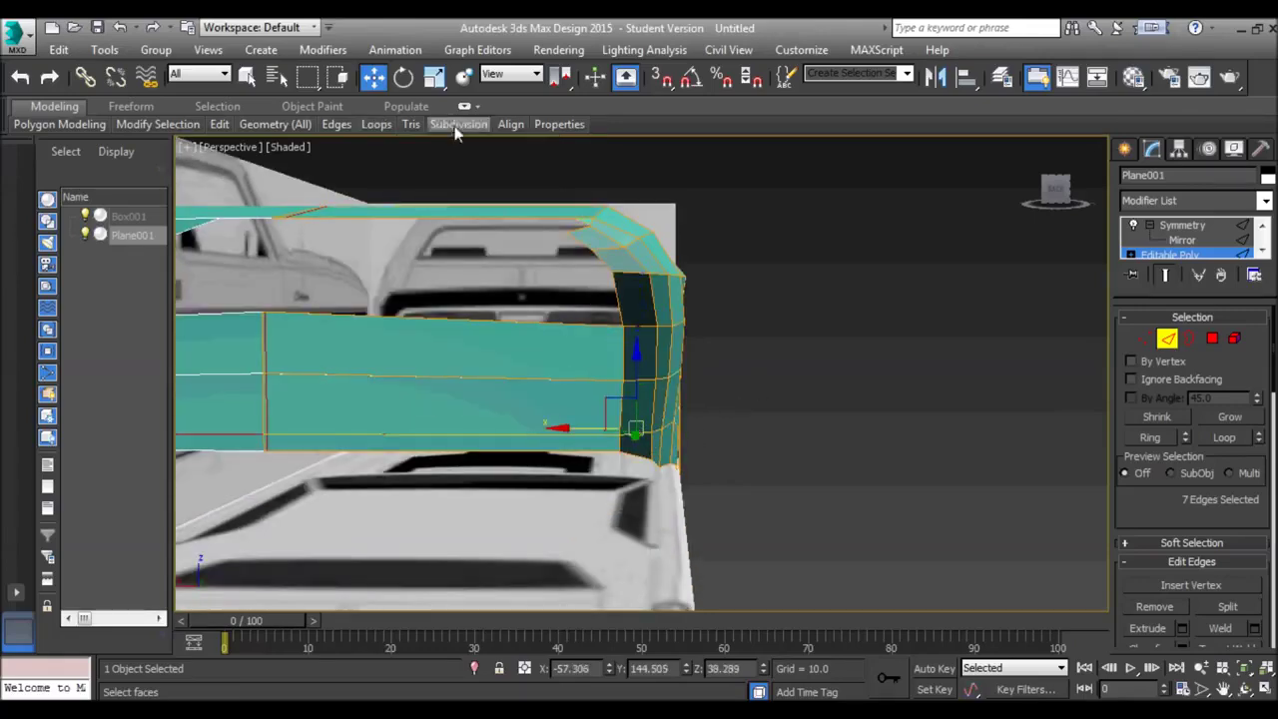
{"action": "left_click", "coordinate": [375, 124]}
{"action": "left_click", "coordinate": [507, 239]}
Smooth the side of the quarter panel with Set Flow on the edge loops around and above the rear wheel arch
{"action": "middle_click_drag", "start_coordinate": [708, 266], "coordinate": [841, 391], "text": "alt"}
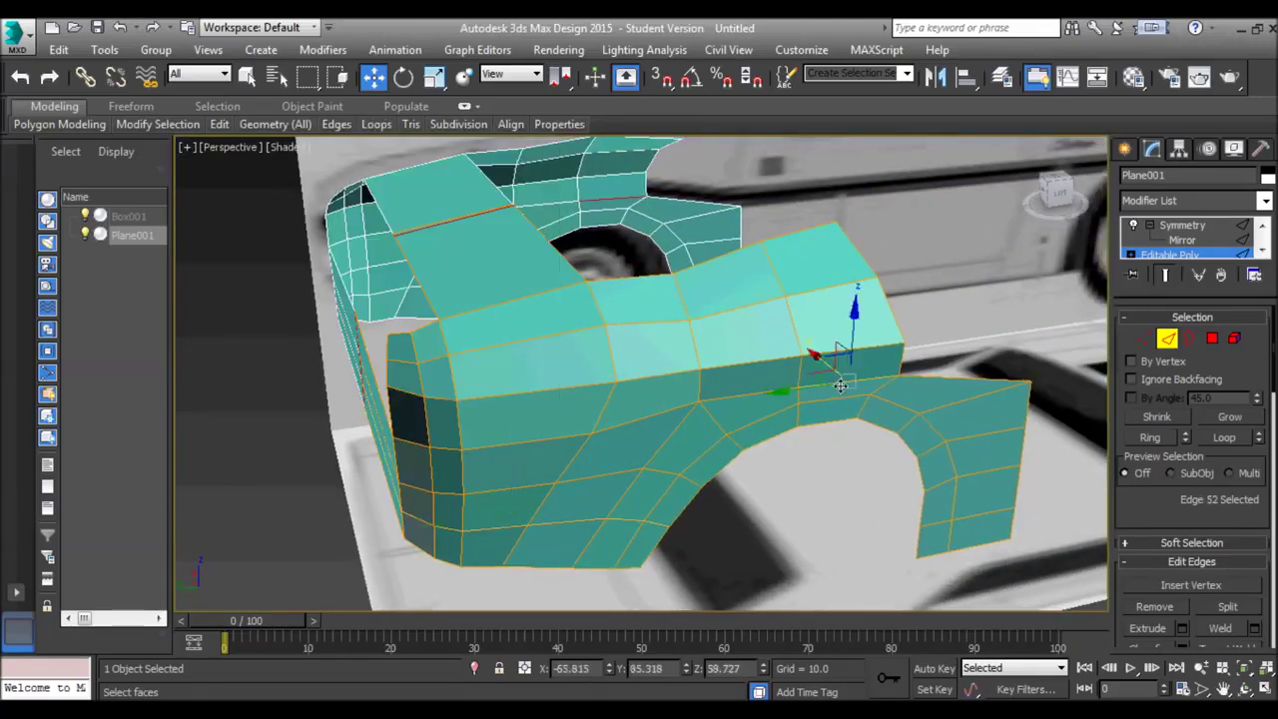
{"action": "mouse_move", "coordinate": [379, 123]}
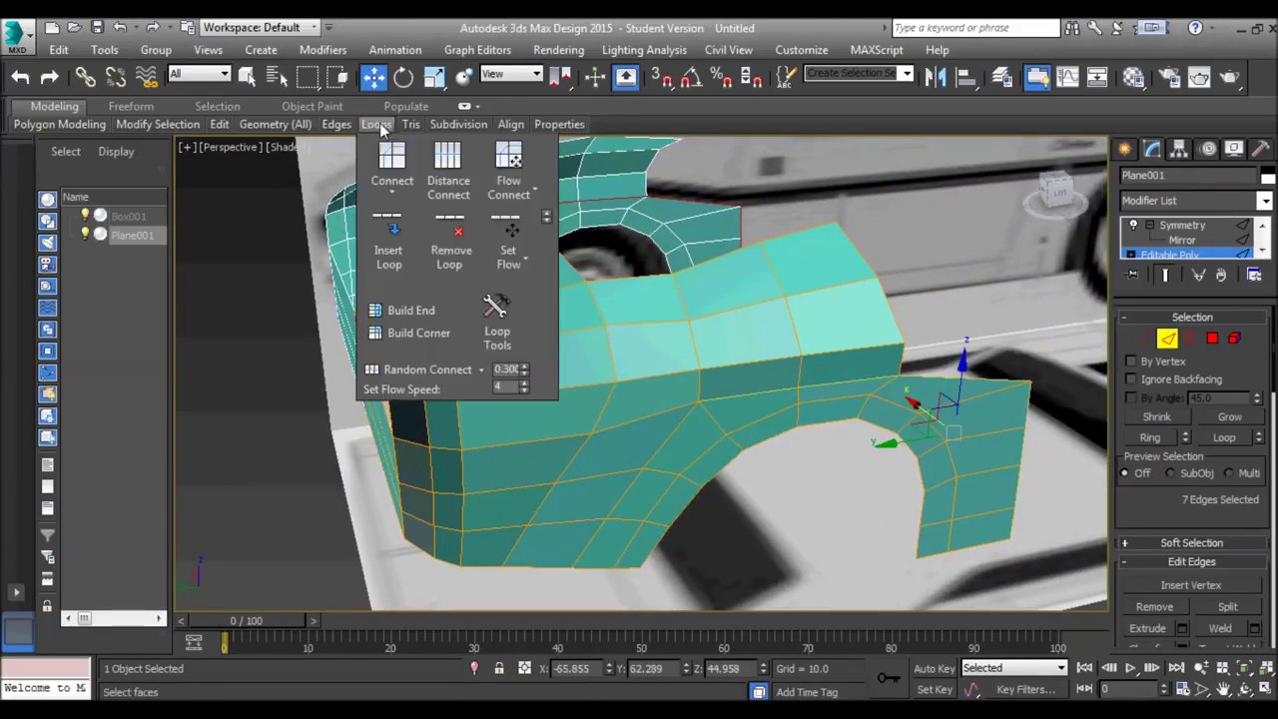
{"action": "middle_click_drag", "start_coordinate": [961, 396], "coordinate": [852, 375], "text": "alt"}
{"action": "left_click", "coordinate": [775, 331]}
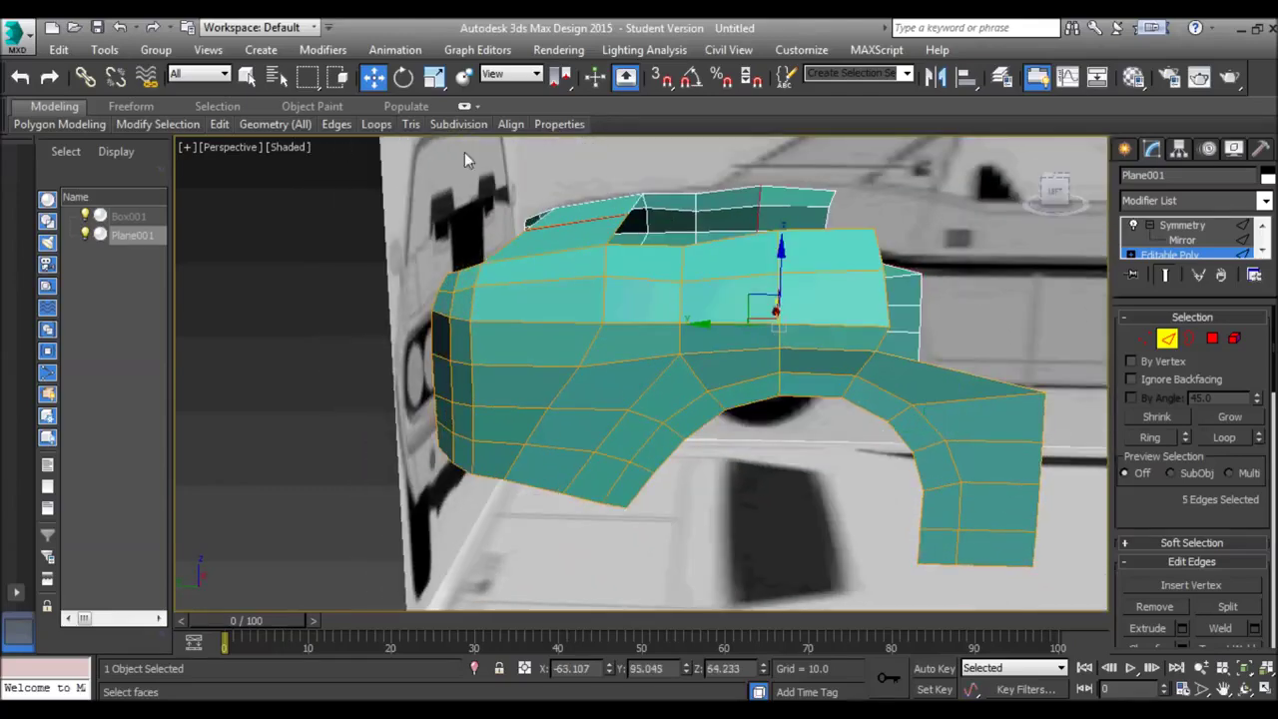
{"action": "mouse_move", "coordinate": [368, 129]}
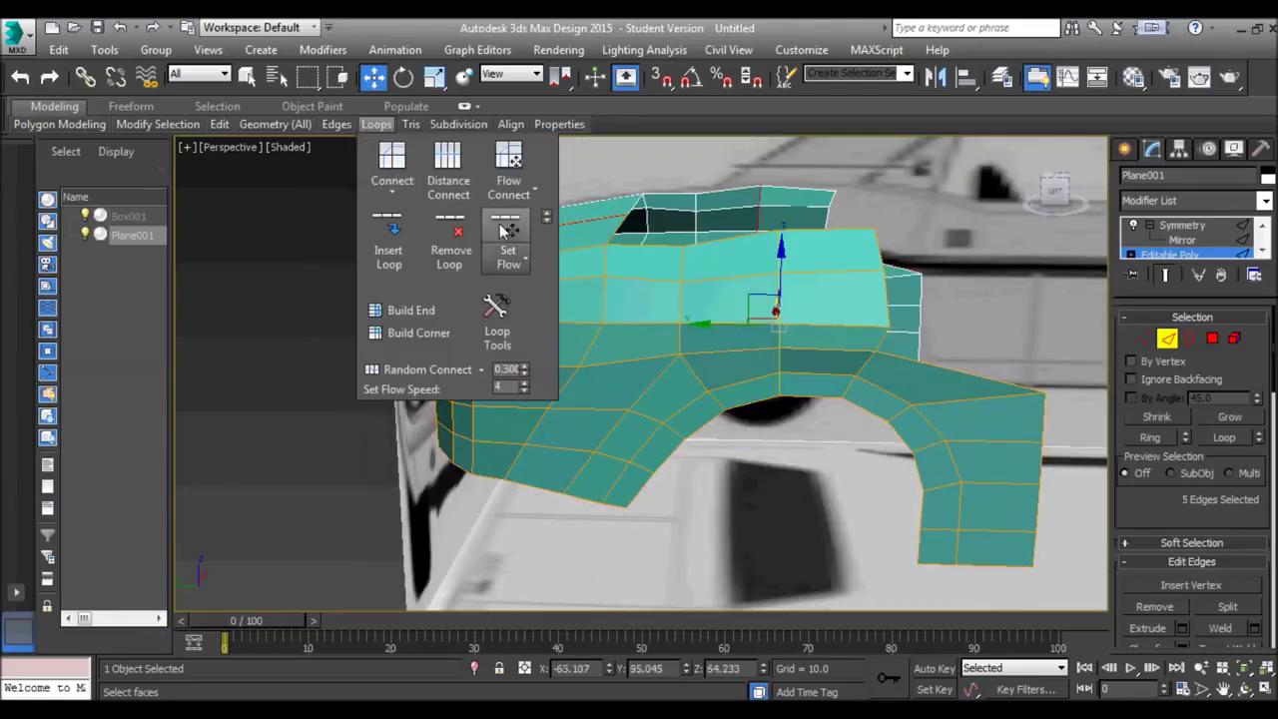
{"action": "left_click", "coordinate": [679, 332]}
{"action": "mouse_move", "coordinate": [366, 128]}
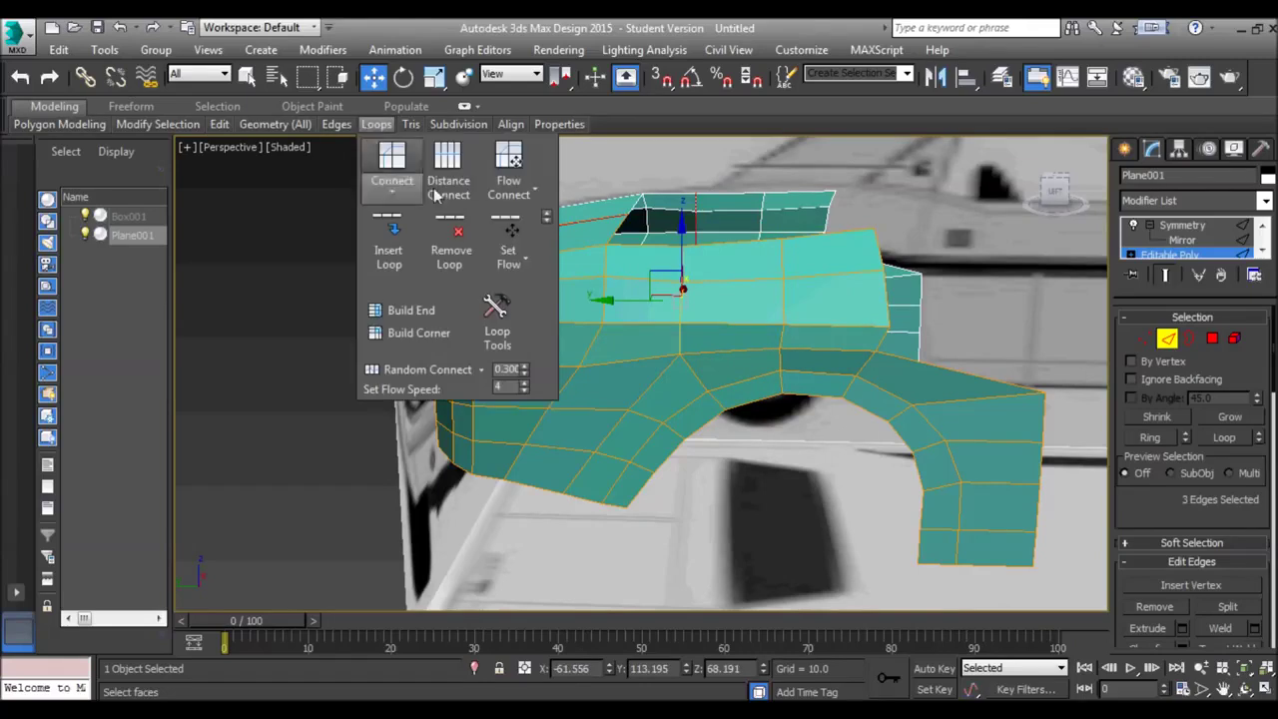
{"action": "left_click", "coordinate": [509, 225]}
{"action": "left_click", "coordinate": [602, 305]}
{"action": "double_click", "coordinate": [603, 304]}
{"action": "mouse_move", "coordinate": [376, 129]}
Apply Set Flow to the two vertical edge loops at the rear corner of the quarter panel
{"action": "middle_click_drag", "start_coordinate": [654, 317], "coordinate": [719, 348], "text": "alt"}
{"action": "double_click", "coordinate": [639, 382]}
{"action": "mouse_move", "coordinate": [337, 126]}
{"action": "left_click", "coordinate": [505, 240]}
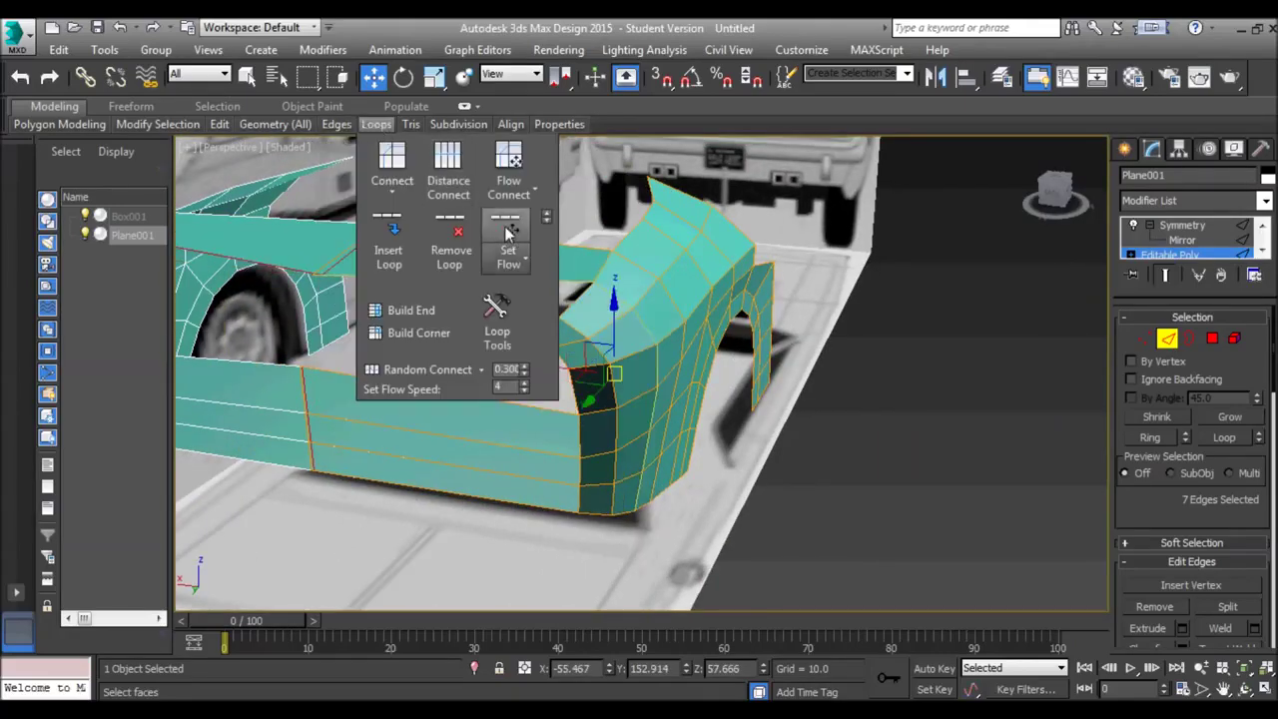
{"action": "double_click", "coordinate": [607, 397]}
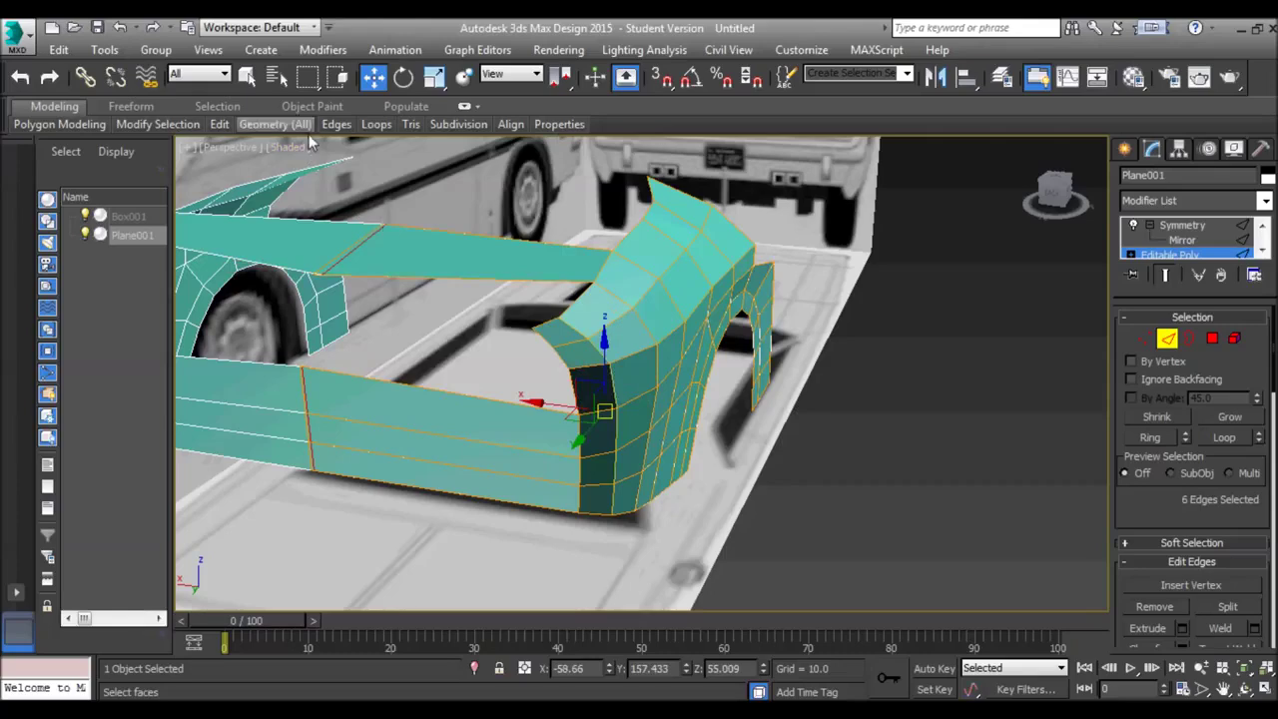
{"action": "mouse_move", "coordinate": [375, 126]}
{"action": "left_click", "coordinate": [504, 229]}
Examine the smoothed rear quarter from the rear and side against the reference images
{"action": "middle_click_drag", "start_coordinate": [702, 334], "coordinate": [713, 333], "text": "alt"}
{"action": "left_click", "coordinate": [762, 387]}
{"action": "mouse_move", "coordinate": [761, 387]}
{"action": "middle_mouse_down", "text": "alt"}
{"action": "mouse_move", "coordinate": [605, 398]}
{"action": "mouse_move", "coordinate": [599, 387]}
{"action": "mouse_move", "coordinate": [894, 383]}
{"action": "mouse_move", "coordinate": [642, 378]}
{"action": "mouse_move", "coordinate": [684, 355]}
{"action": "mouse_move", "coordinate": [830, 334]}
{"action": "mouse_move", "coordinate": [754, 378]}
{"action": "middle_mouse_up", "text": "alt"}
{"action": "scroll", "coordinate": [782, 383], "scroll_direction": "down", "scroll_amount": 4}
{"action": "scroll", "coordinate": [679, 361], "scroll_direction": "up", "scroll_amount": 3}
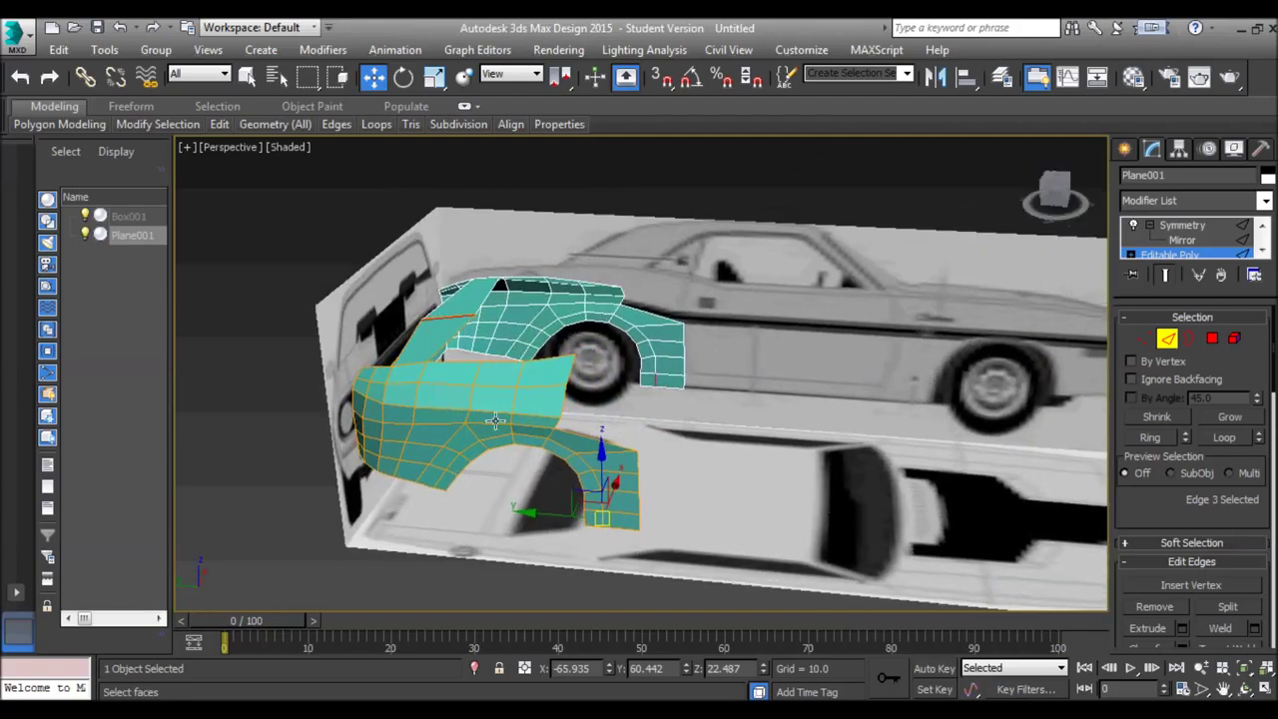
{"action": "middle_click_drag", "start_coordinate": [818, 322], "coordinate": [536, 333], "text": "alt"}
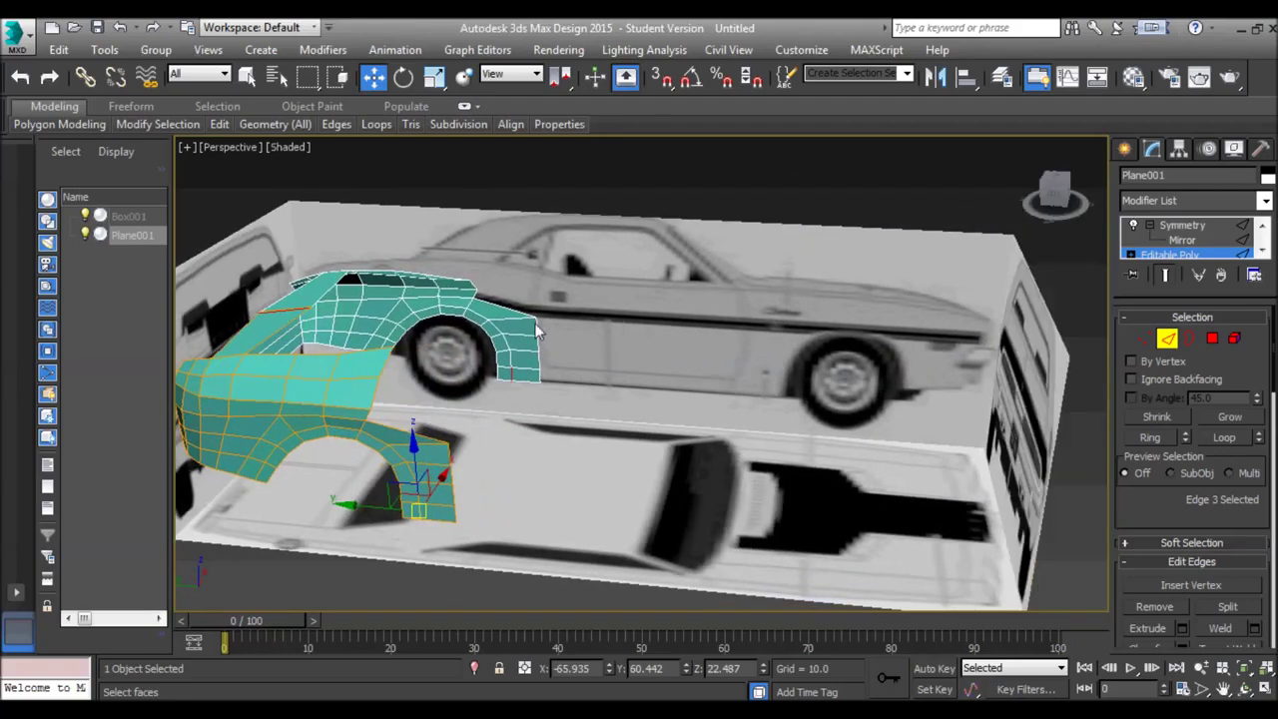
{"action": "middle_click_drag", "start_coordinate": [548, 401], "coordinate": [780, 353], "text": "alt"}
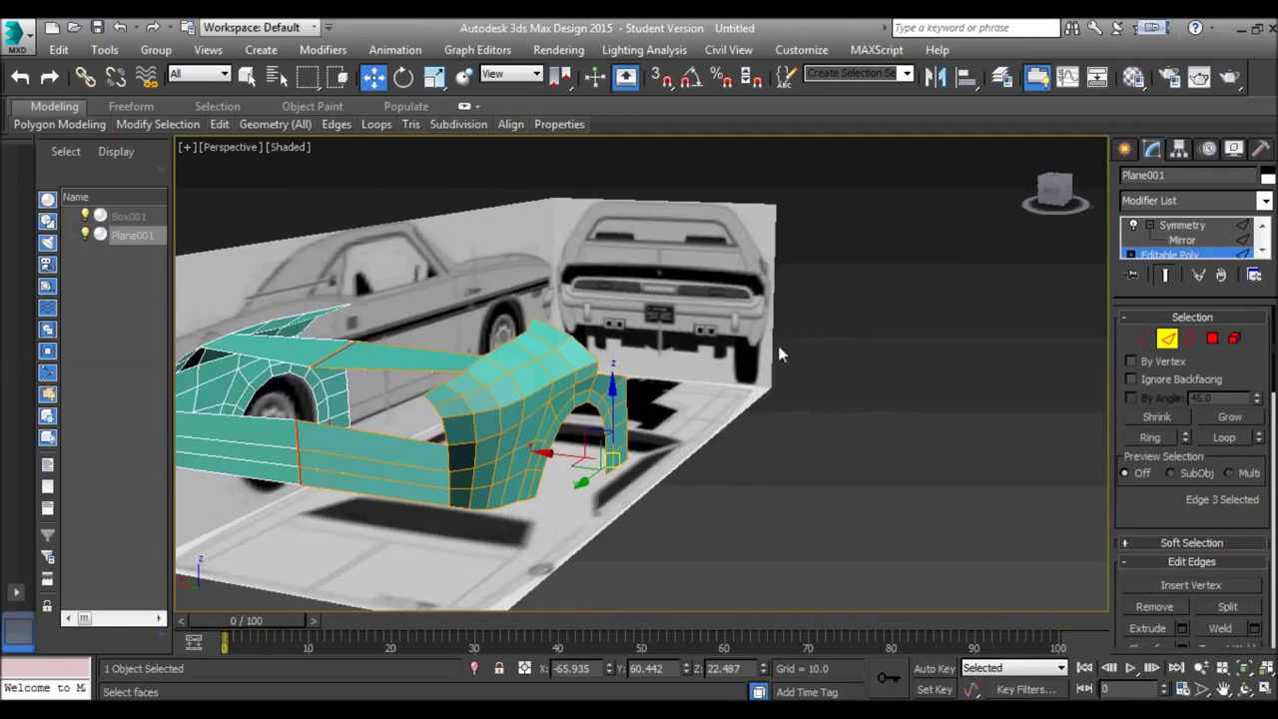
{"action": "middle_click_drag", "start_coordinate": [415, 466], "coordinate": [620, 386]}
{"action": "scroll", "coordinate": [642, 400], "scroll_direction": "up", "scroll_amount": 3}
{"action": "scroll", "coordinate": [643, 384], "scroll_direction": "down", "scroll_amount": 3}
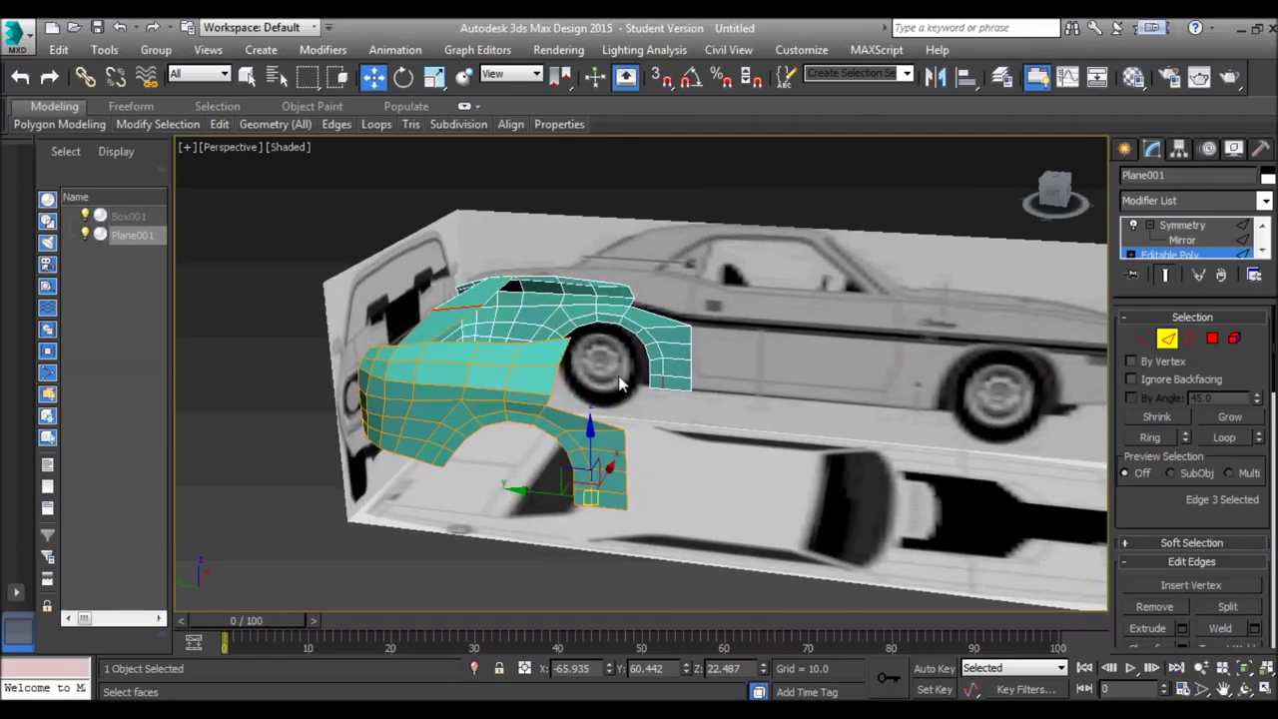
{"action": "scroll", "coordinate": [599, 394], "scroll_direction": "up", "scroll_amount": 3}
{"action": "middle_click_drag", "start_coordinate": [452, 419], "coordinate": [540, 393]}
{"action": "middle_click_drag", "start_coordinate": [773, 442], "coordinate": [858, 346]}
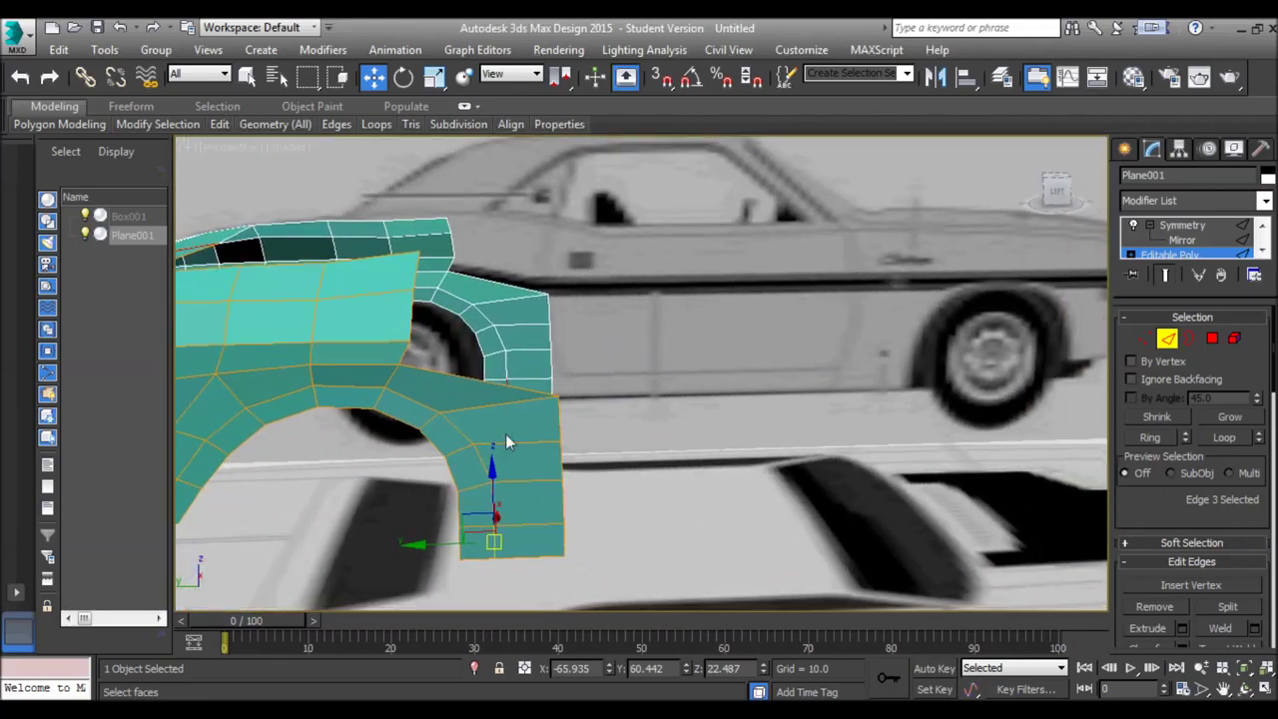
{"action": "middle_click_drag", "start_coordinate": [660, 329], "coordinate": [733, 405]}
{"action": "scroll", "coordinate": [717, 387], "scroll_direction": "down", "scroll_amount": 5}
{"action": "middle_click_drag", "start_coordinate": [421, 370], "coordinate": [329, 413], "text": "alt"}
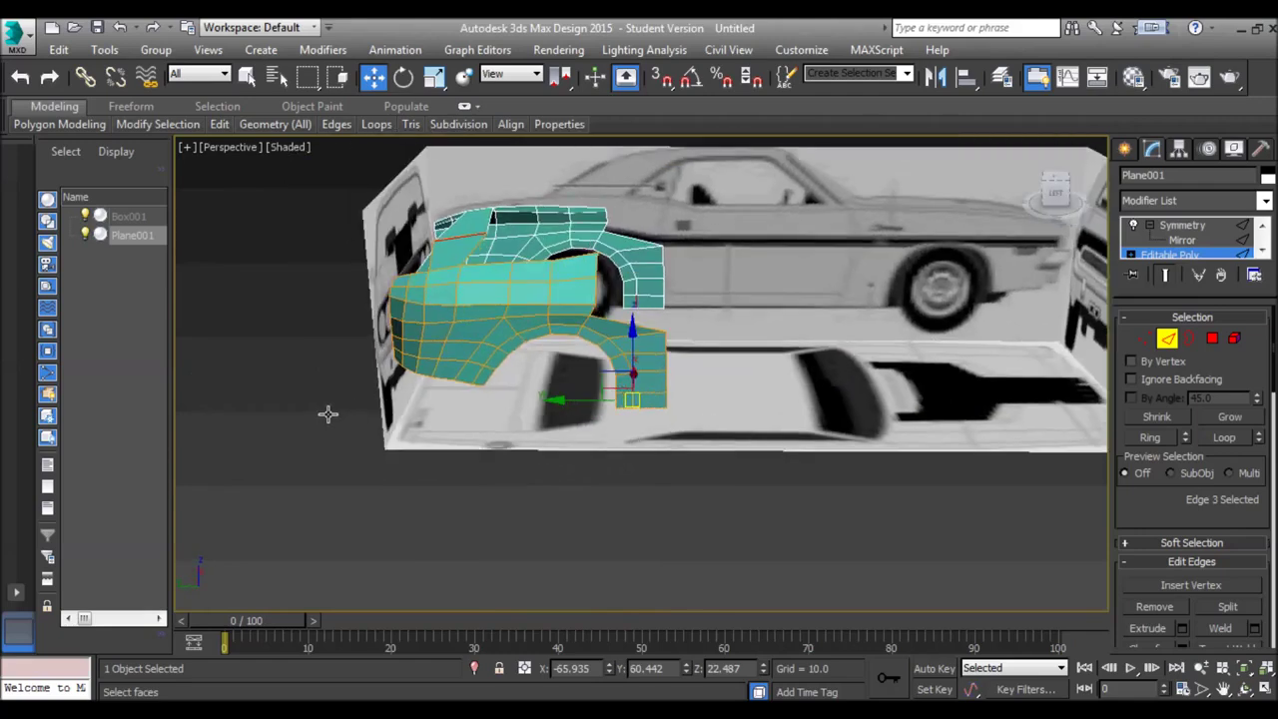
{"action": "middle_click_drag", "start_coordinate": [805, 378], "coordinate": [814, 395]}
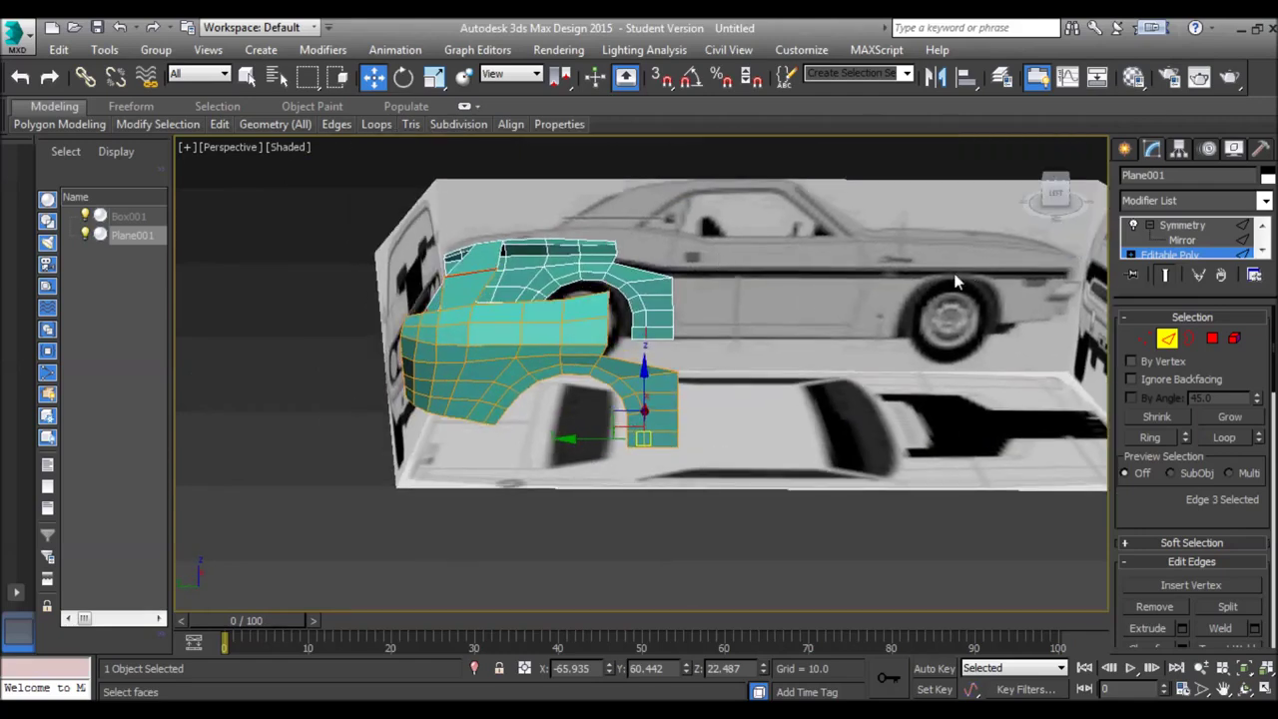
{"action": "middle_click_drag", "start_coordinate": [876, 324], "coordinate": [775, 399], "text": "alt"}
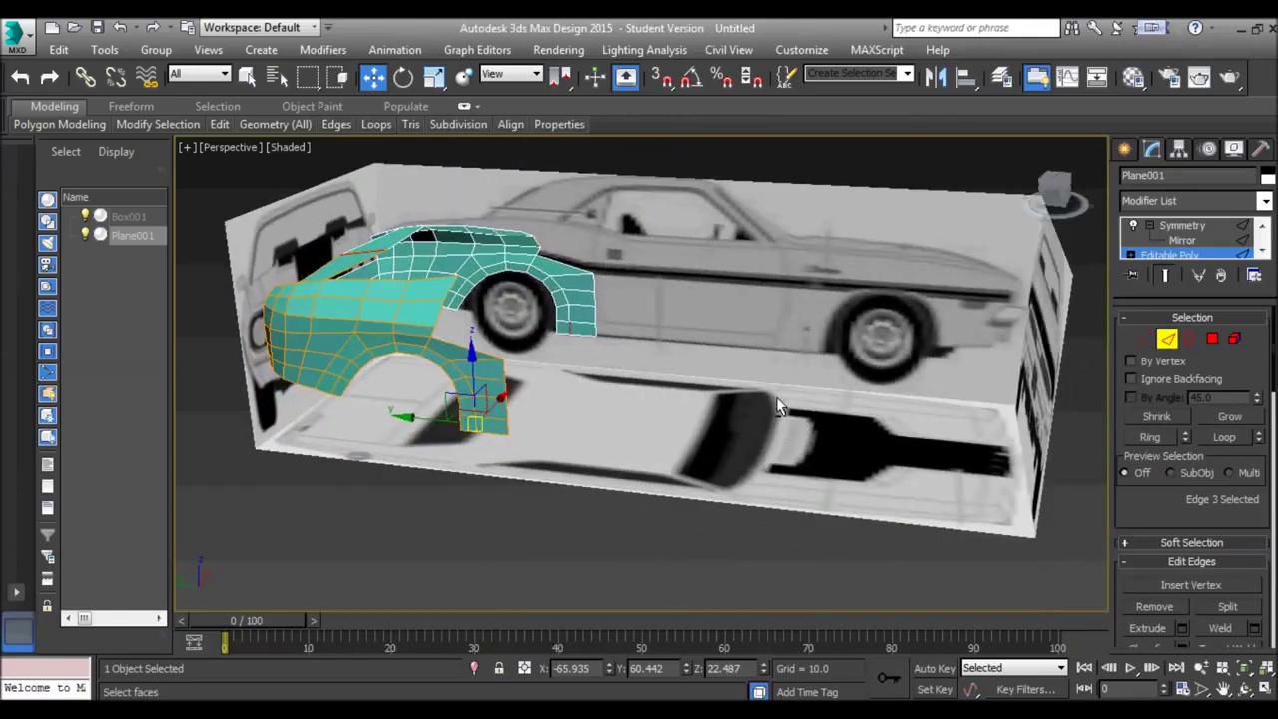